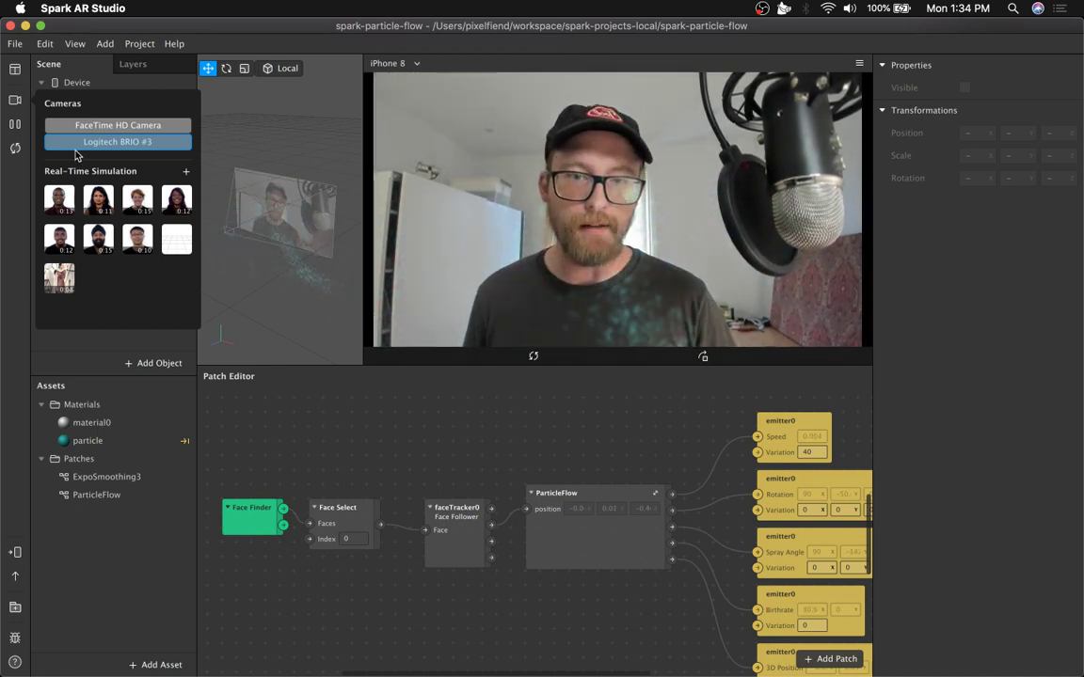
Review the finished particle-flow effect and examine the reference screenshot of its patch graph
left_click(446, 362)
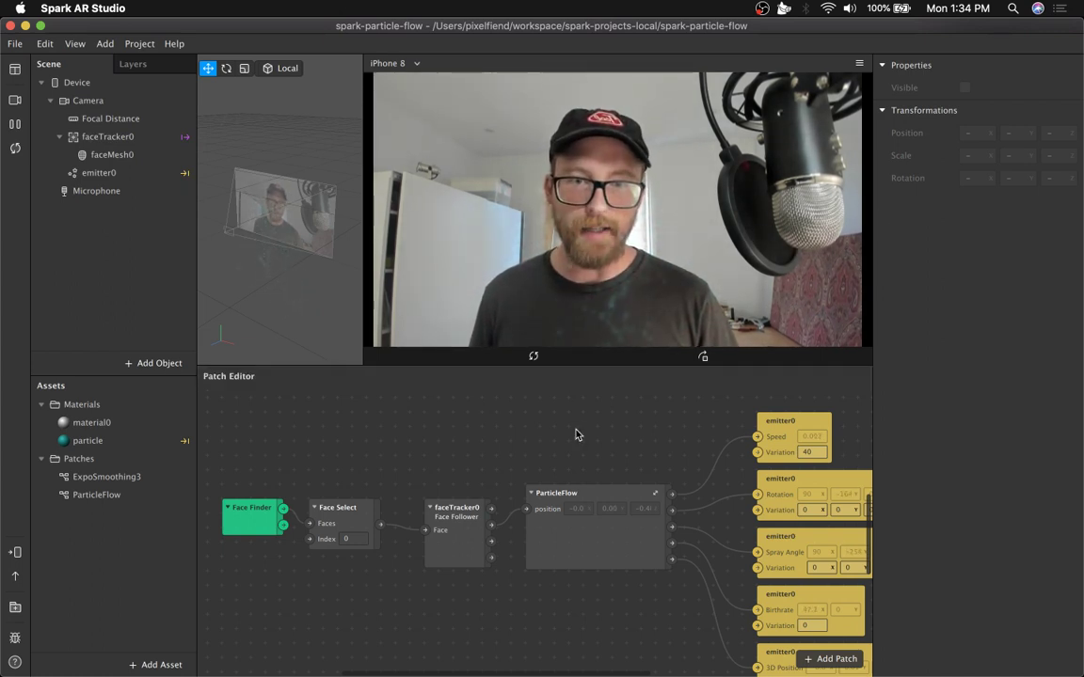
left_click(585, 492)
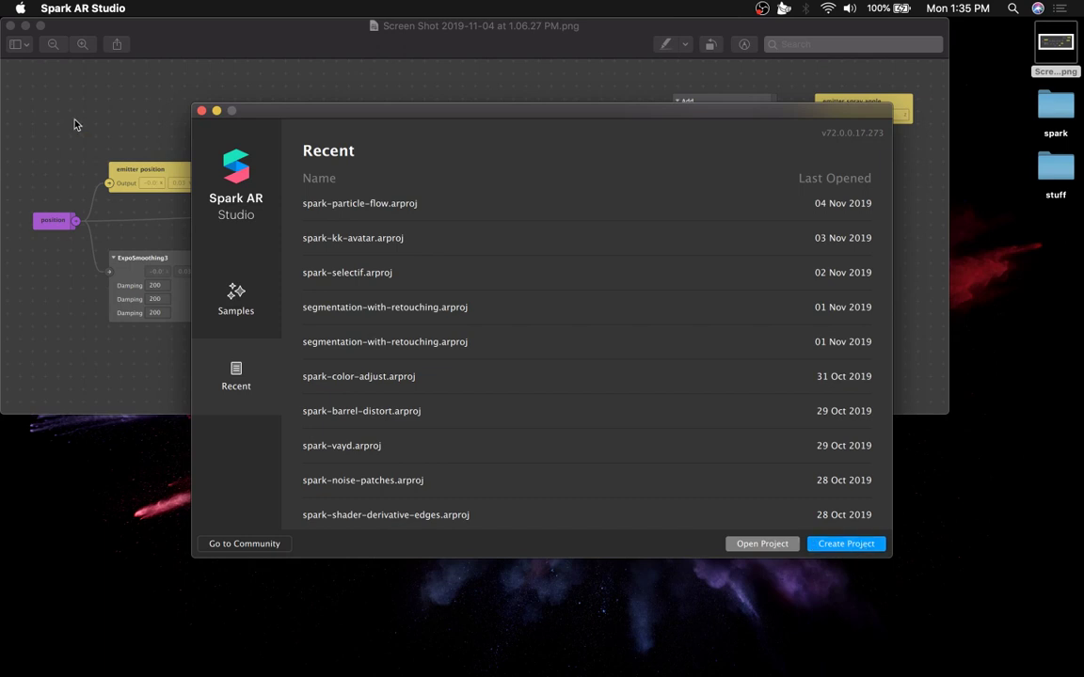
left_click(240, 55)
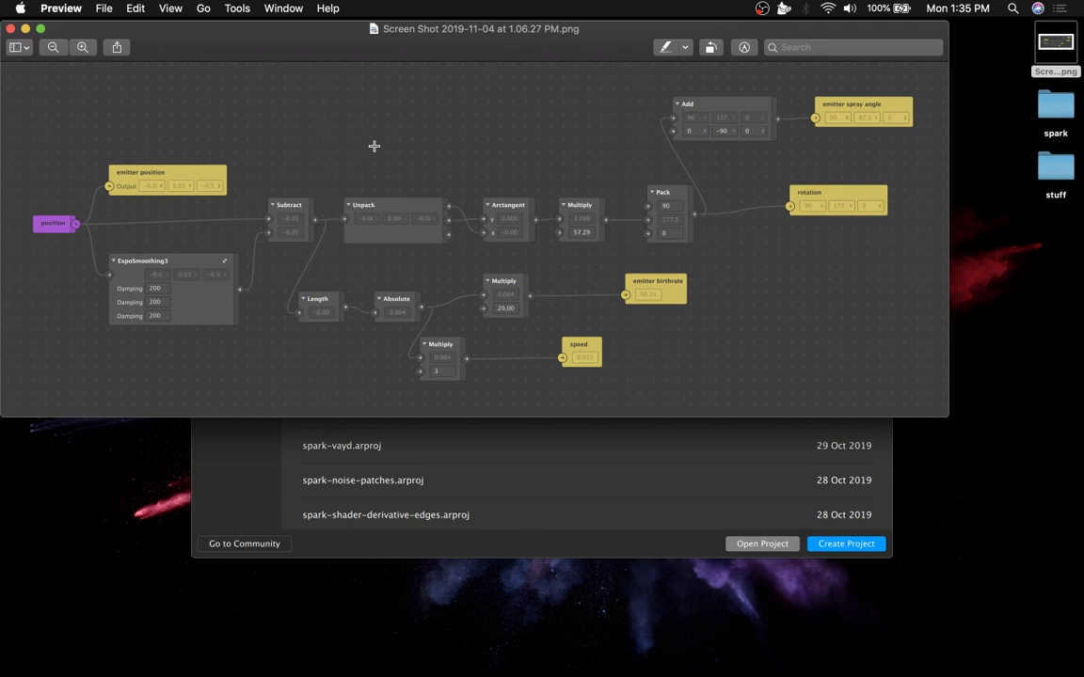
left_click(593, 541)
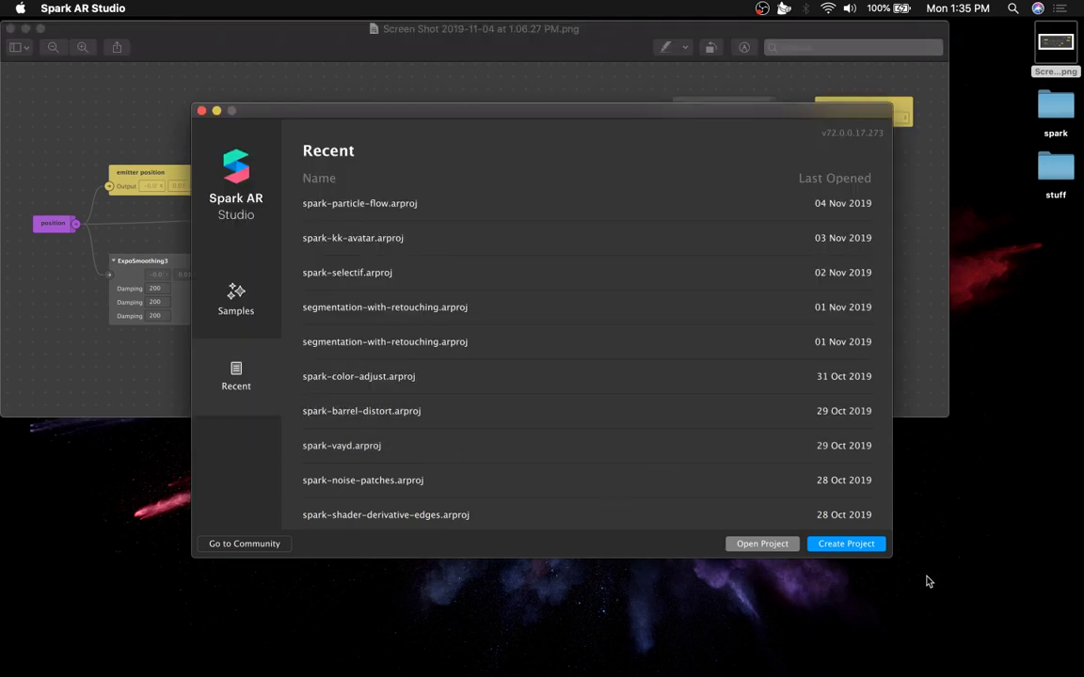
Create a new project, maximize its window and use the Logitech BRIO #3 camera as the preview source
left_click(865, 547)
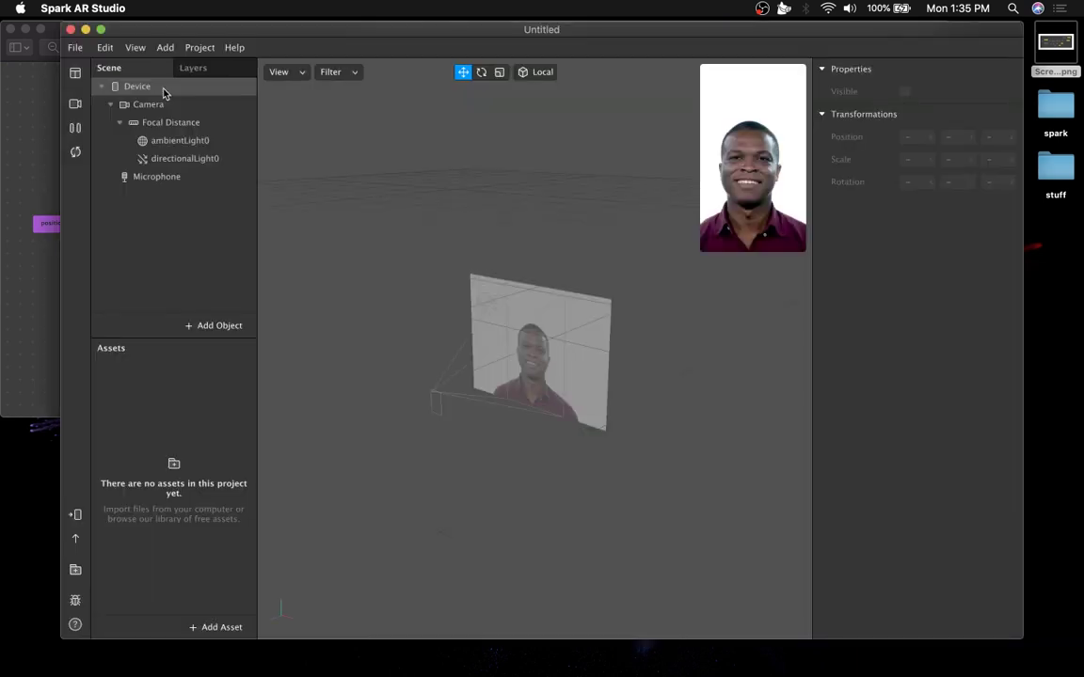
double_click(555, 28)
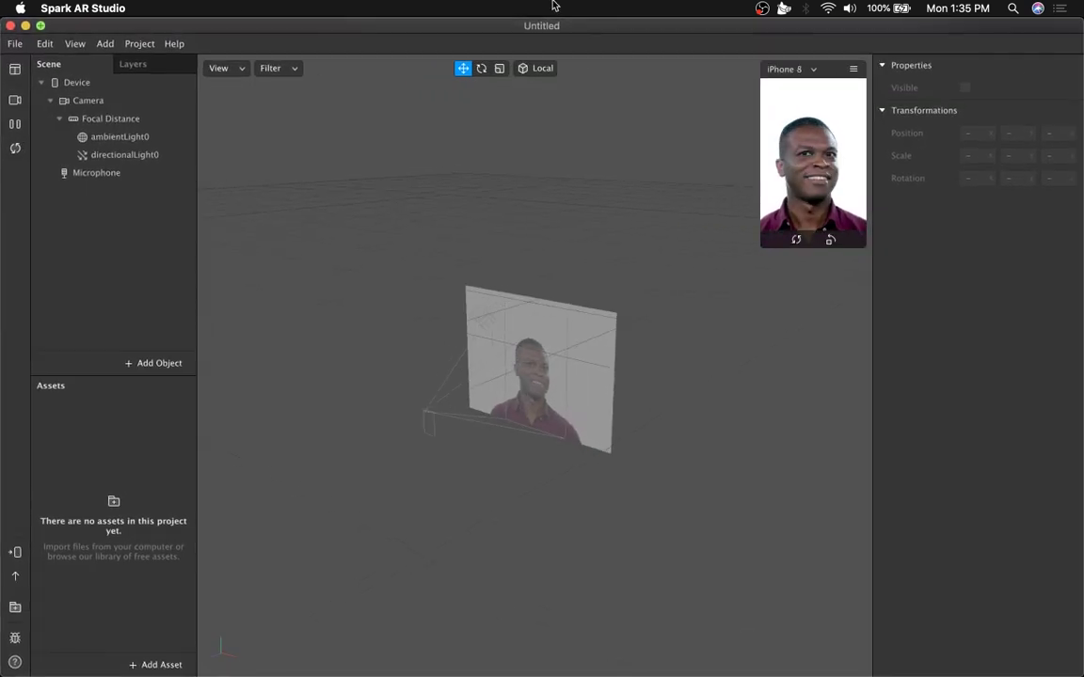
left_click(15, 100)
left_click(131, 141)
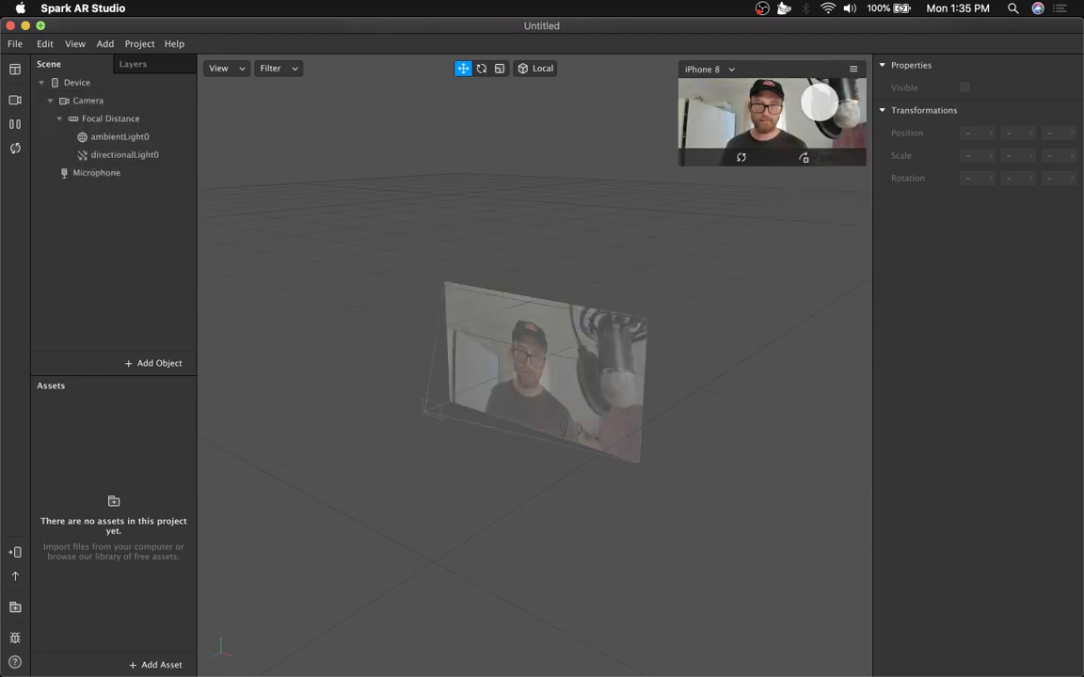
Dock the simulator beside the viewport, show the Patch Editor and widen the simulator preview
left_click(852, 69)
left_click(897, 206)
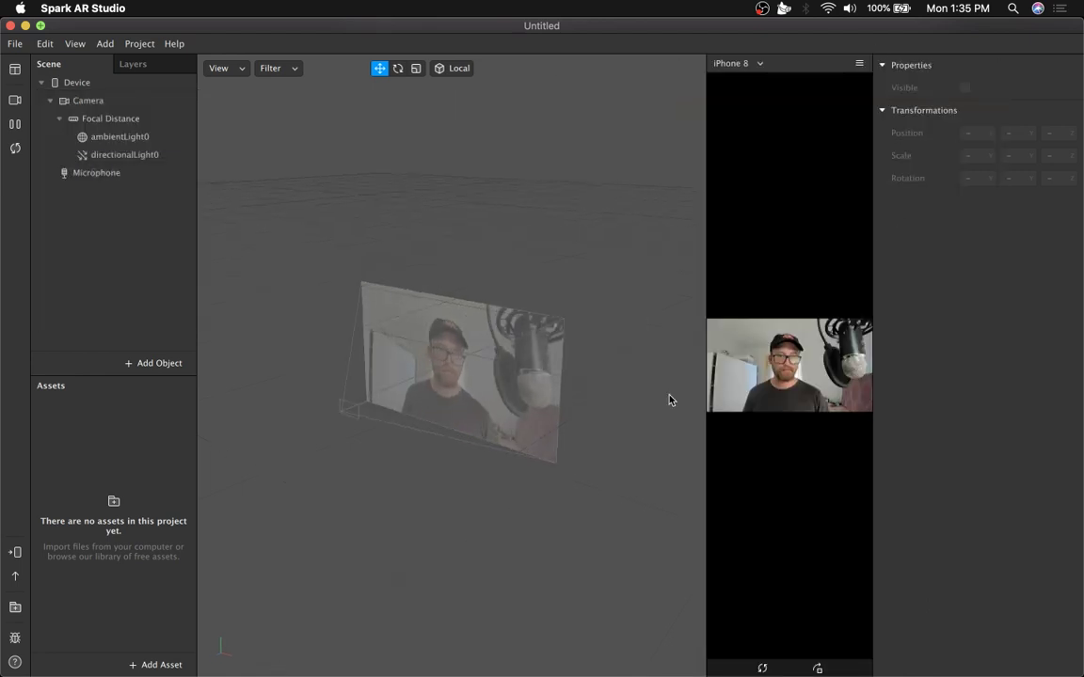
key("super+shift+p")
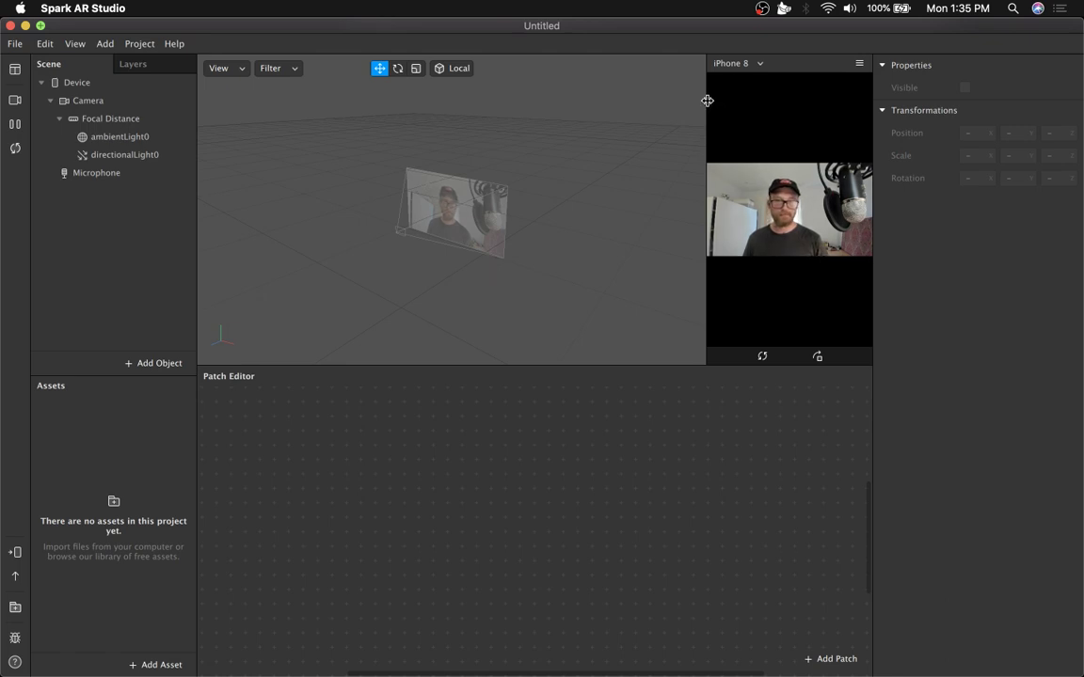
left_click_drag(707, 101, 352, 123)
Delete the default ambient and directional lights from the scene
left_click(122, 137)
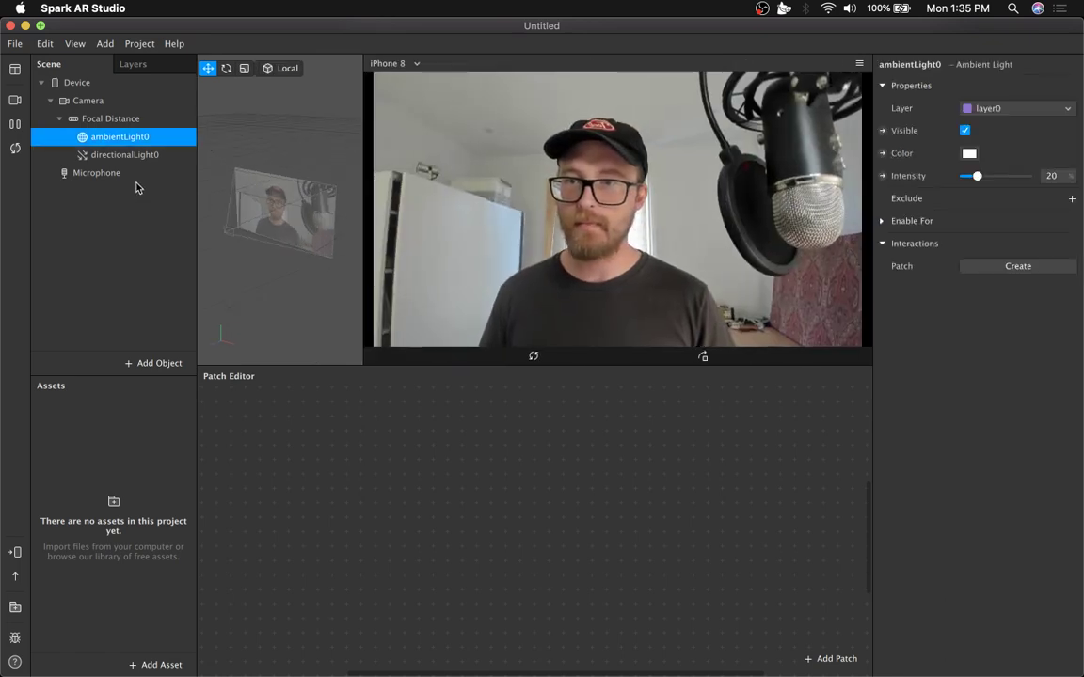
key("Delete")
left_click(130, 138)
key("Delete")
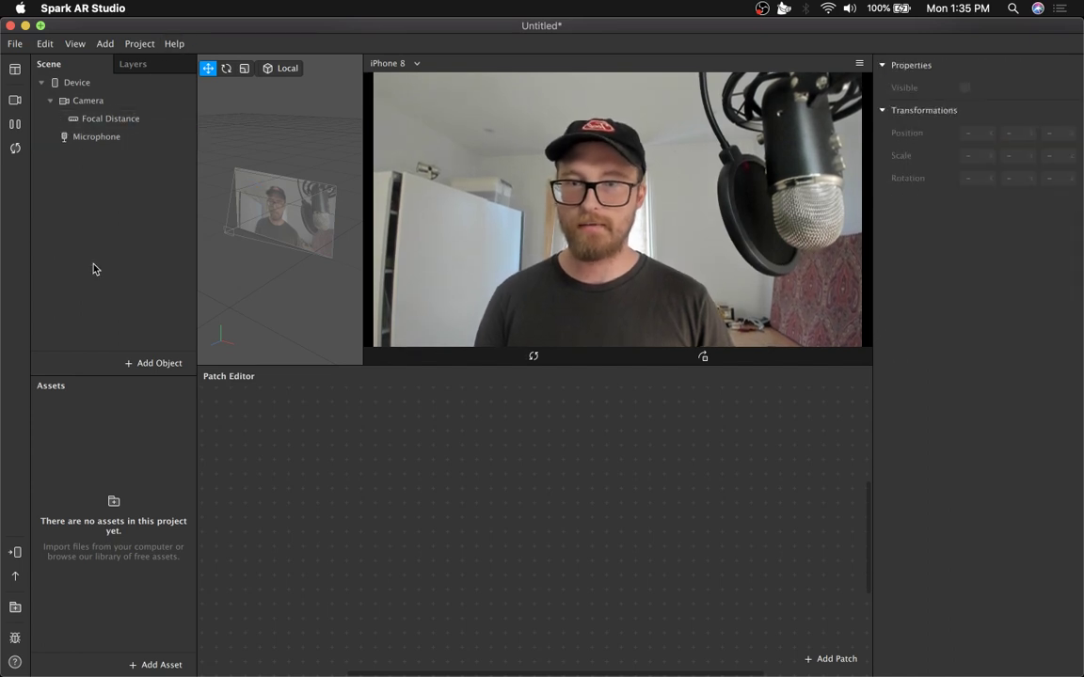
Add a face mesh under the Camera, along with its face tracker
left_click(128, 107)
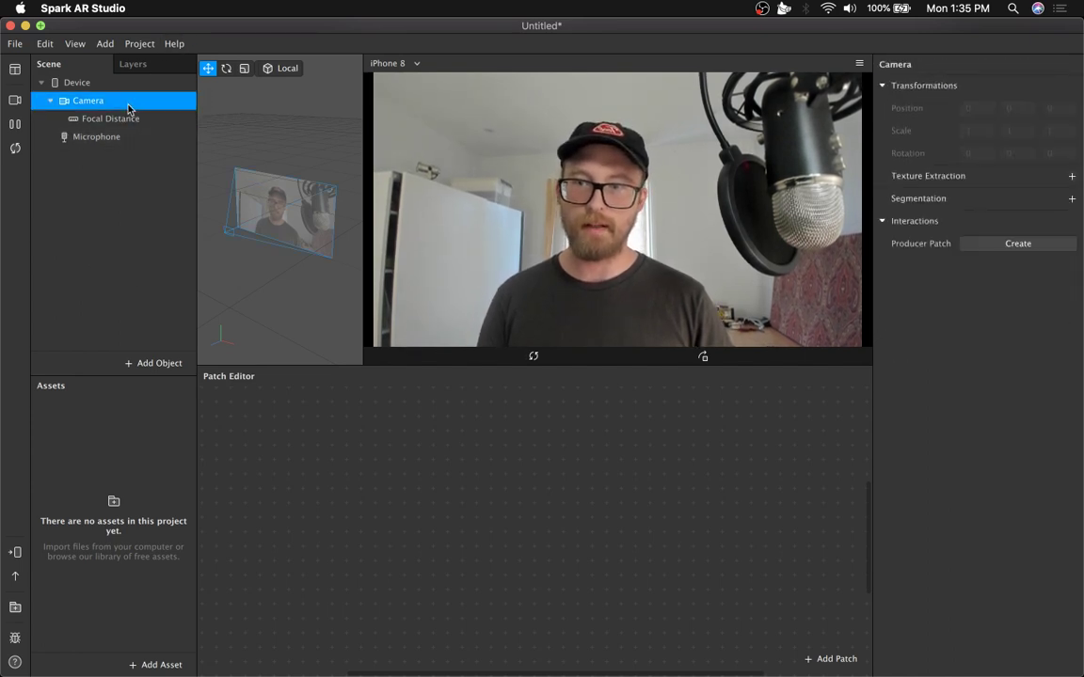
right_click(97, 105)
mouse_move(160, 117)
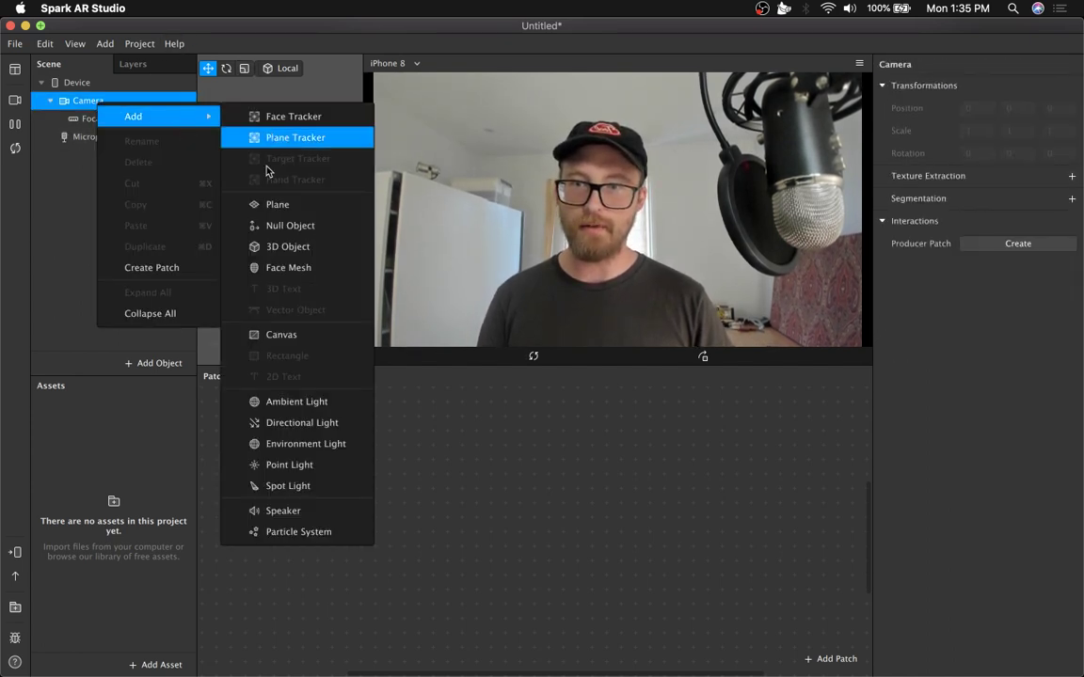
left_click(301, 269)
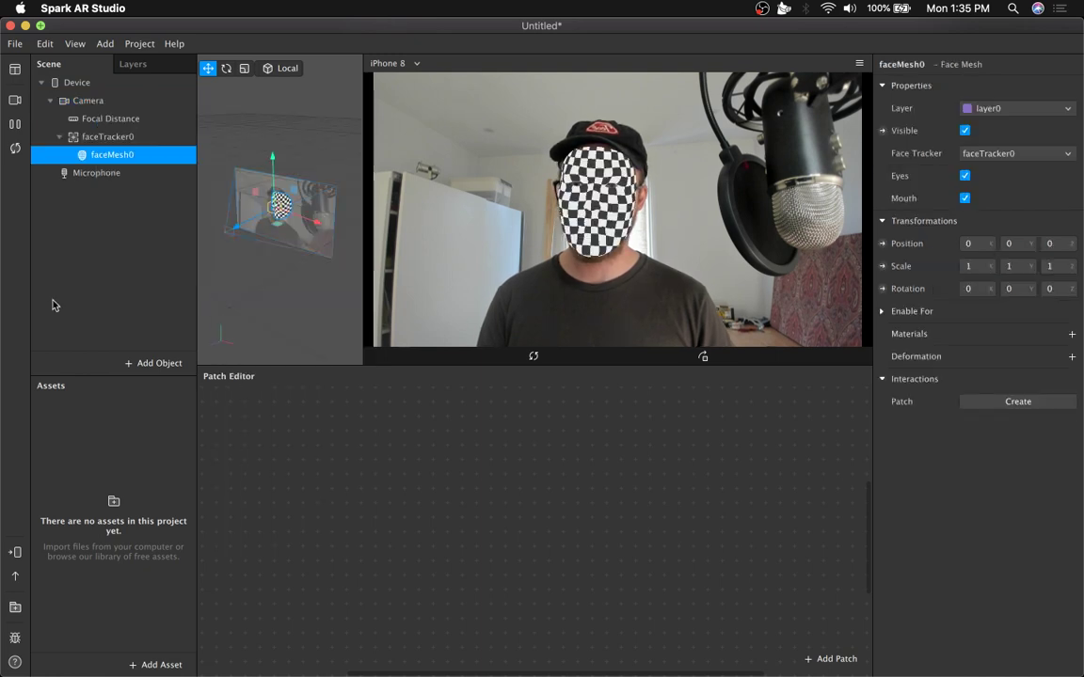
Delete the face mesh from the scene, keeping its parent face tracker
left_click(143, 138)
left_click(138, 154)
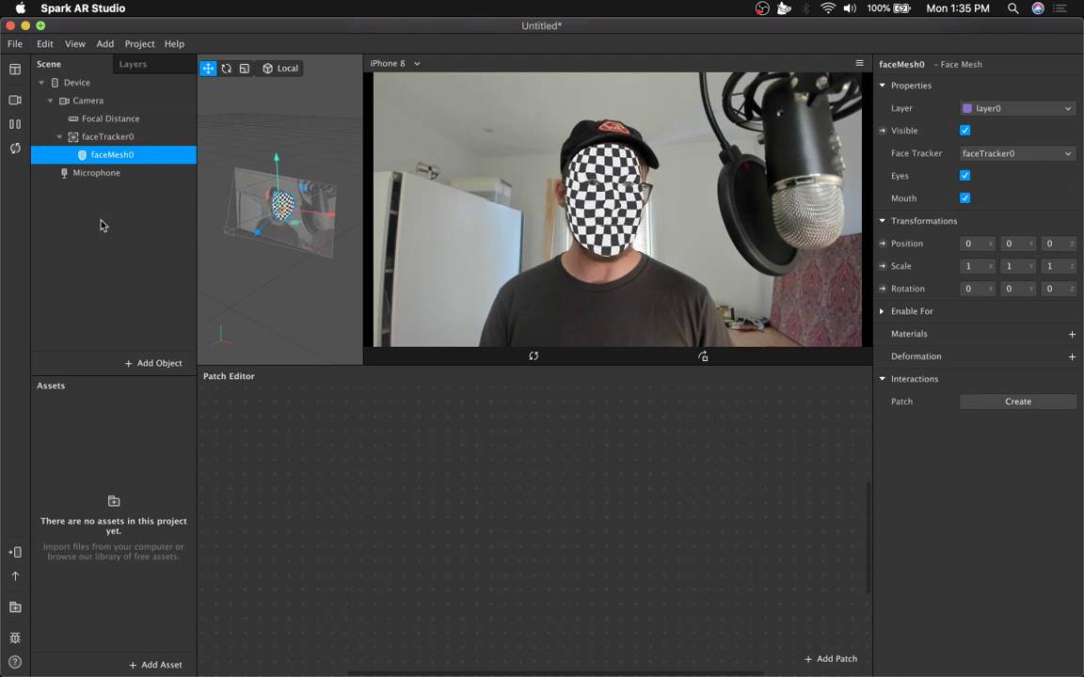
left_click(128, 173)
left_click(133, 157)
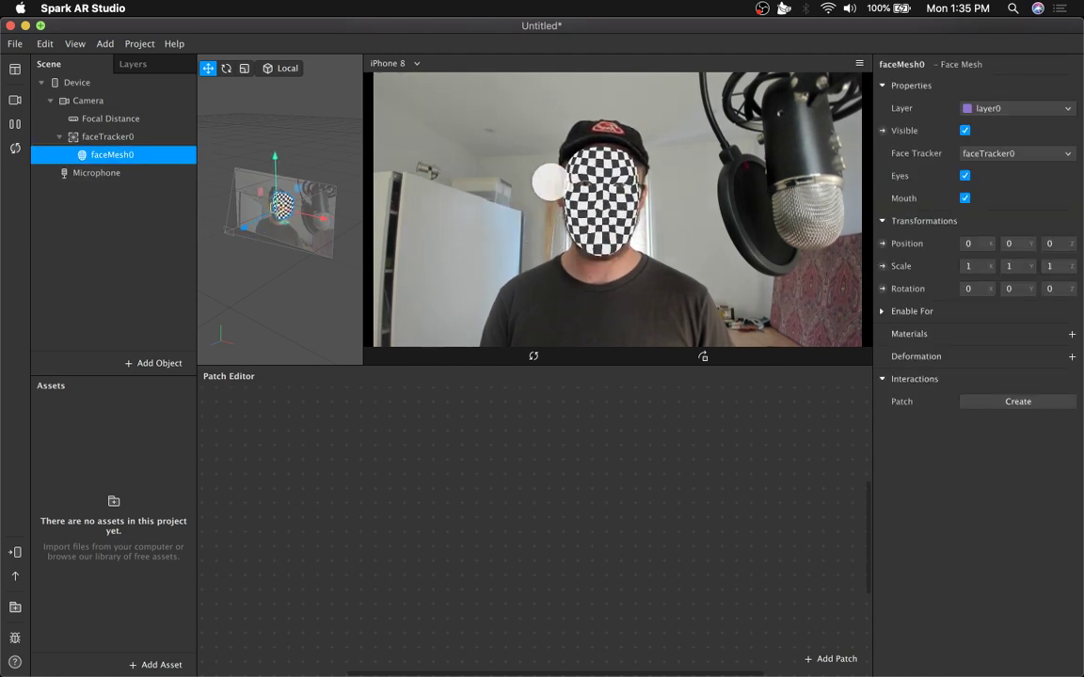
key("BackSpace")
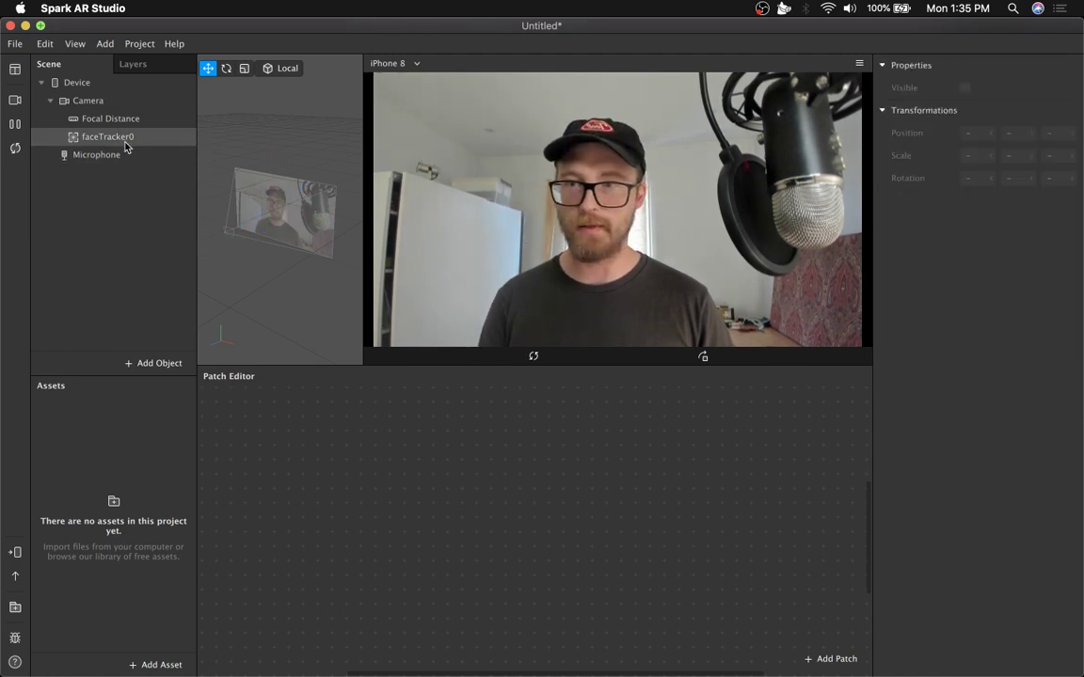
Place faceTracker0 in the Patch Editor as a face tracking patch chain
left_click_drag(121, 141, 350, 462)
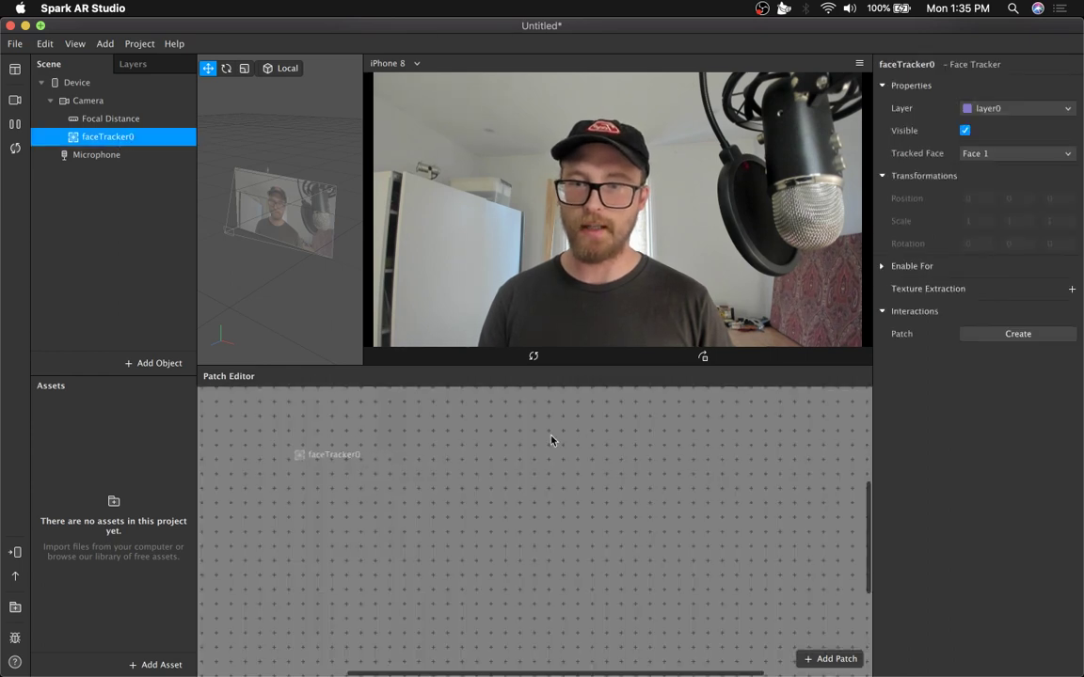
left_click_drag(551, 440, 555, 442)
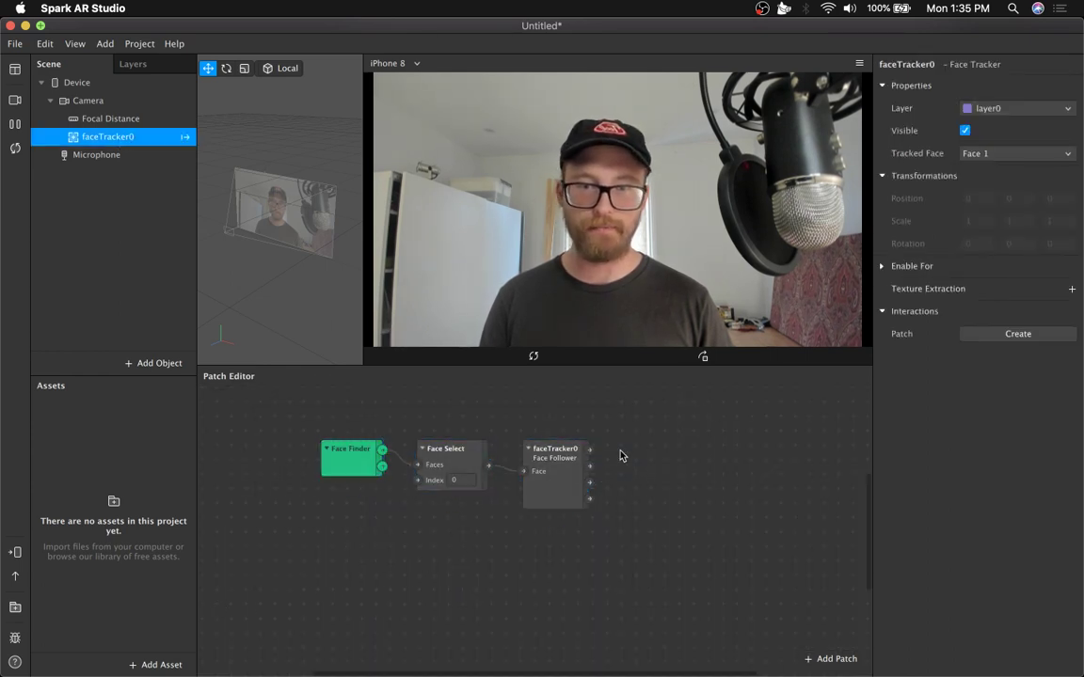
left_click(554, 461)
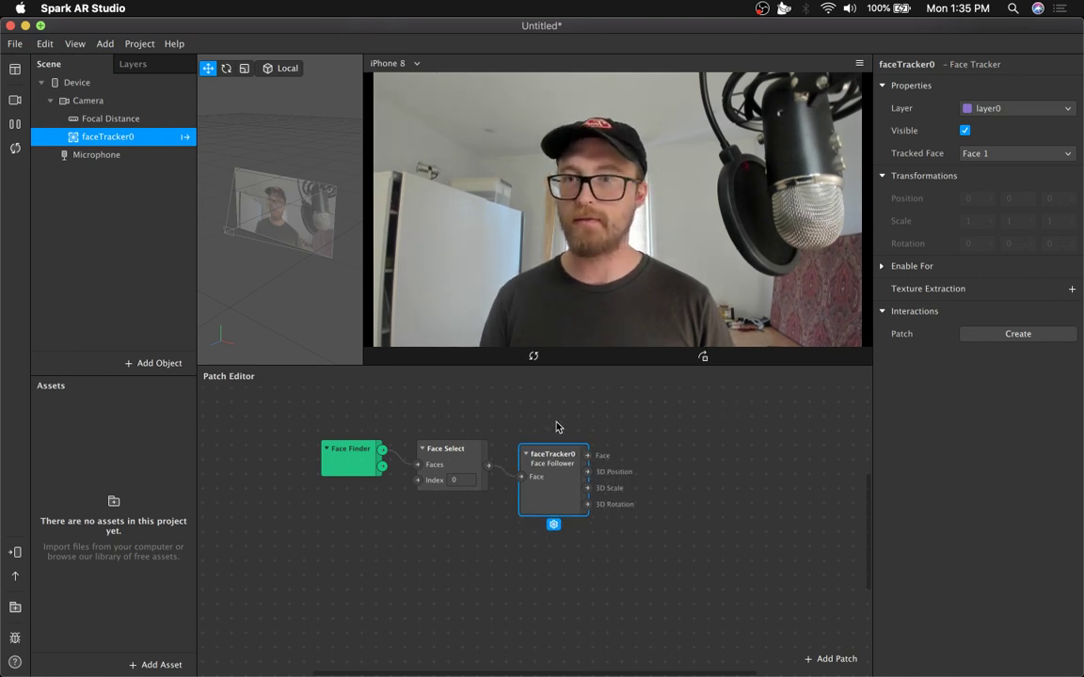
left_click(221, 224)
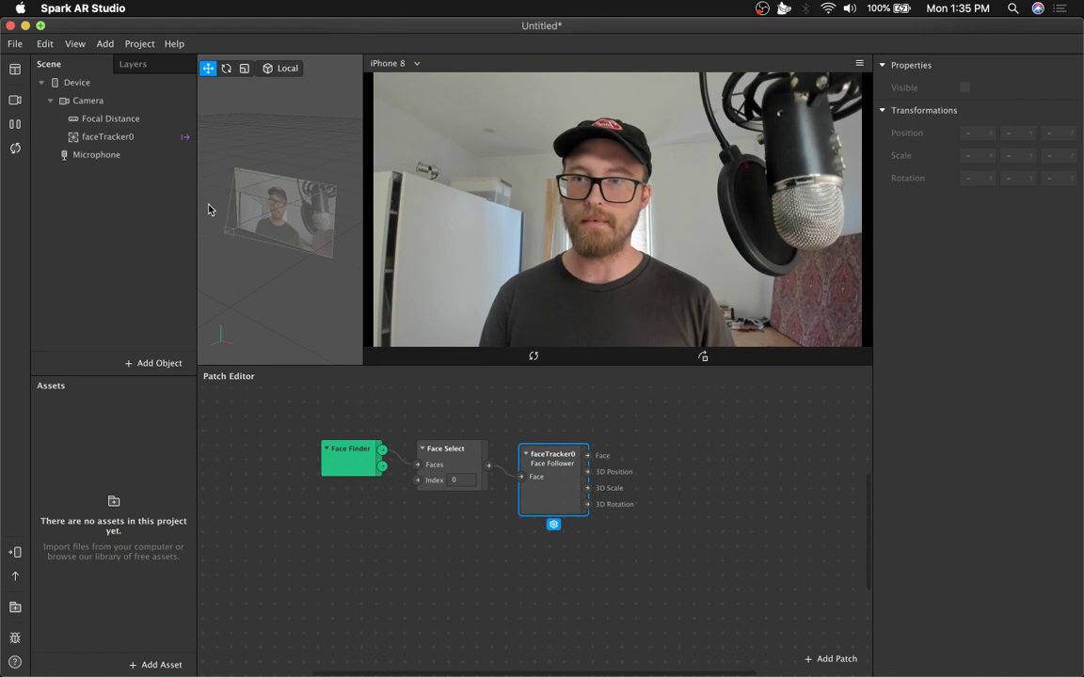
Add a particle system under faceTracker0 and set its emitter type to Ring
right_click(123, 137)
mouse_move(188, 156)
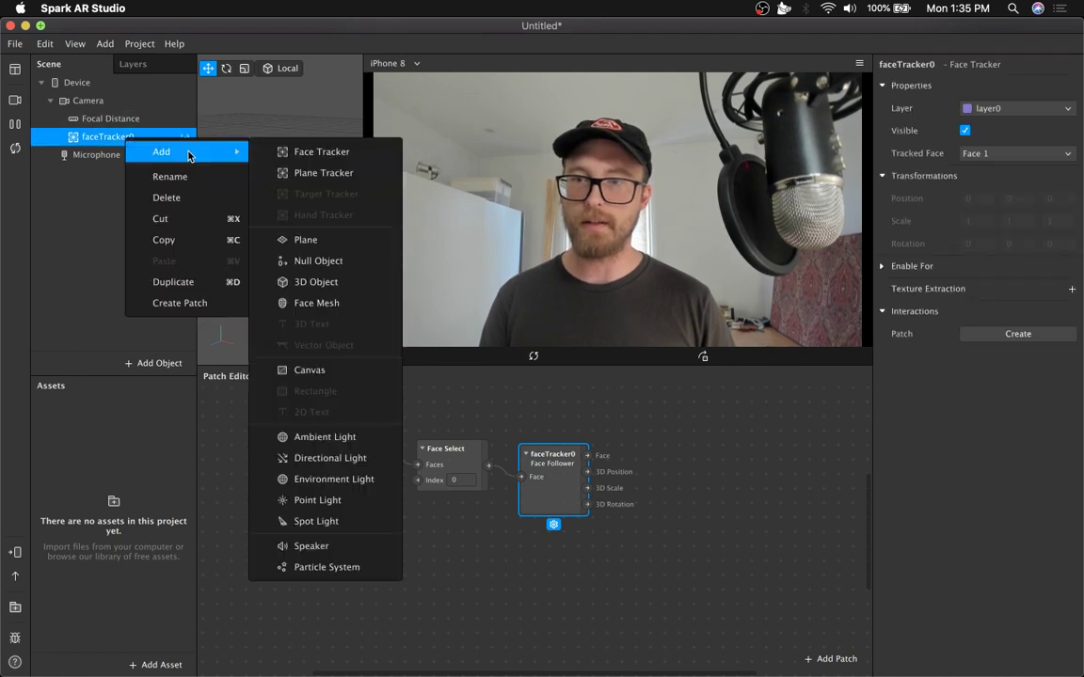
left_click(326, 567)
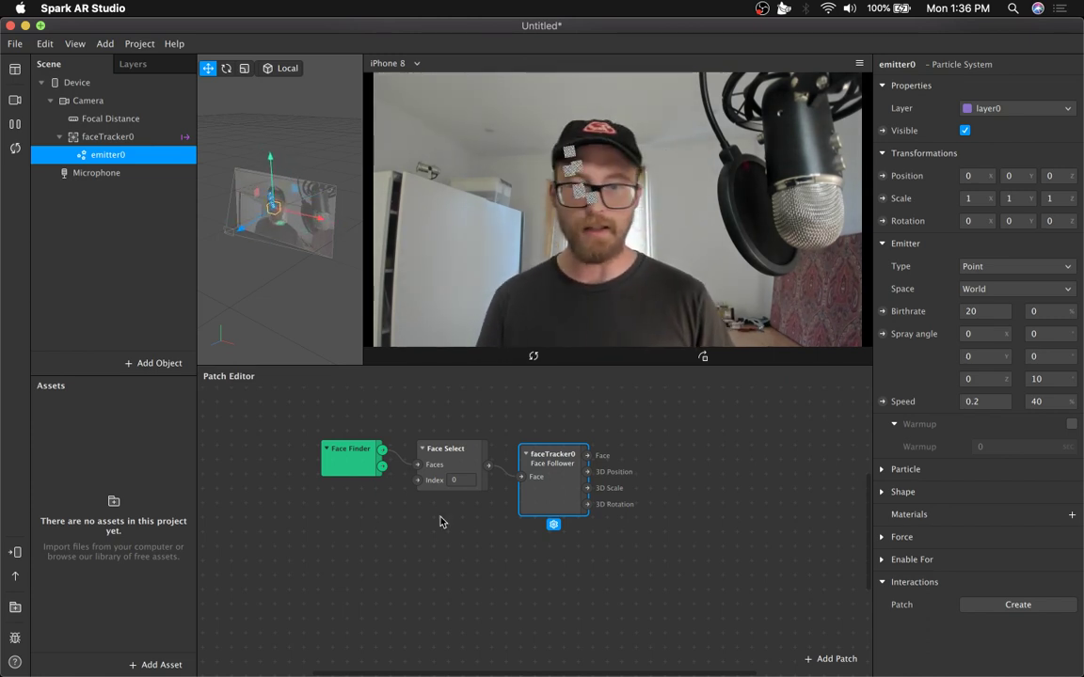
left_click_drag(553, 463, 538, 448)
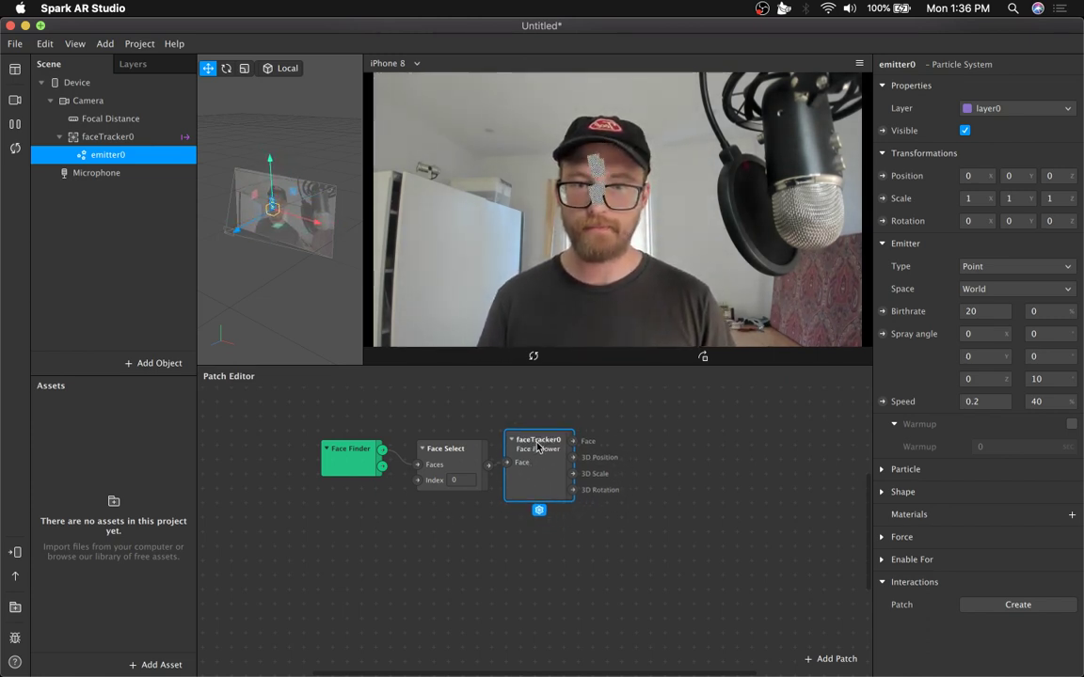
left_click(696, 450)
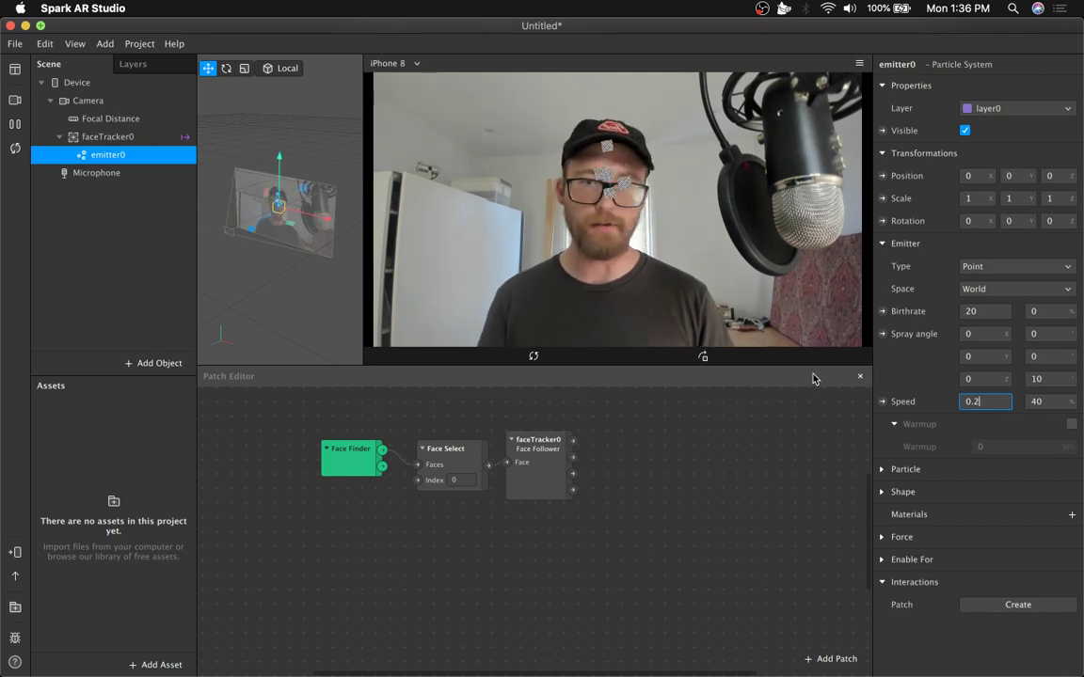
left_click(1018, 272)
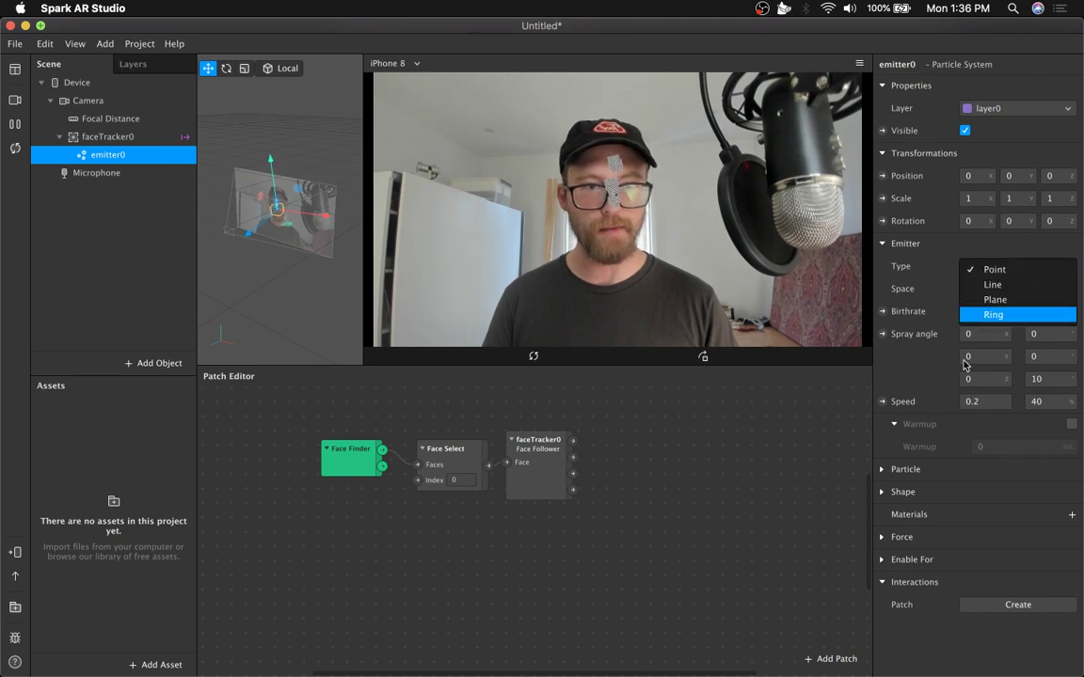
left_click(999, 314)
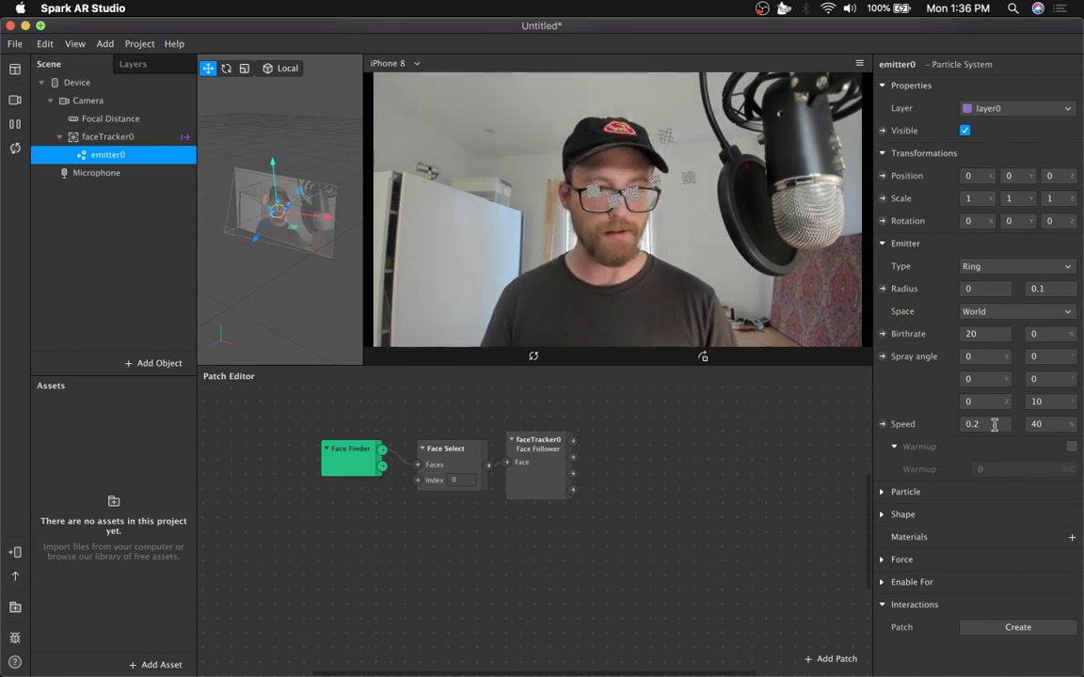
Set the emitter's speed, speed variation and Z spray-angle variation to 0
left_click(994, 424)
type("0")
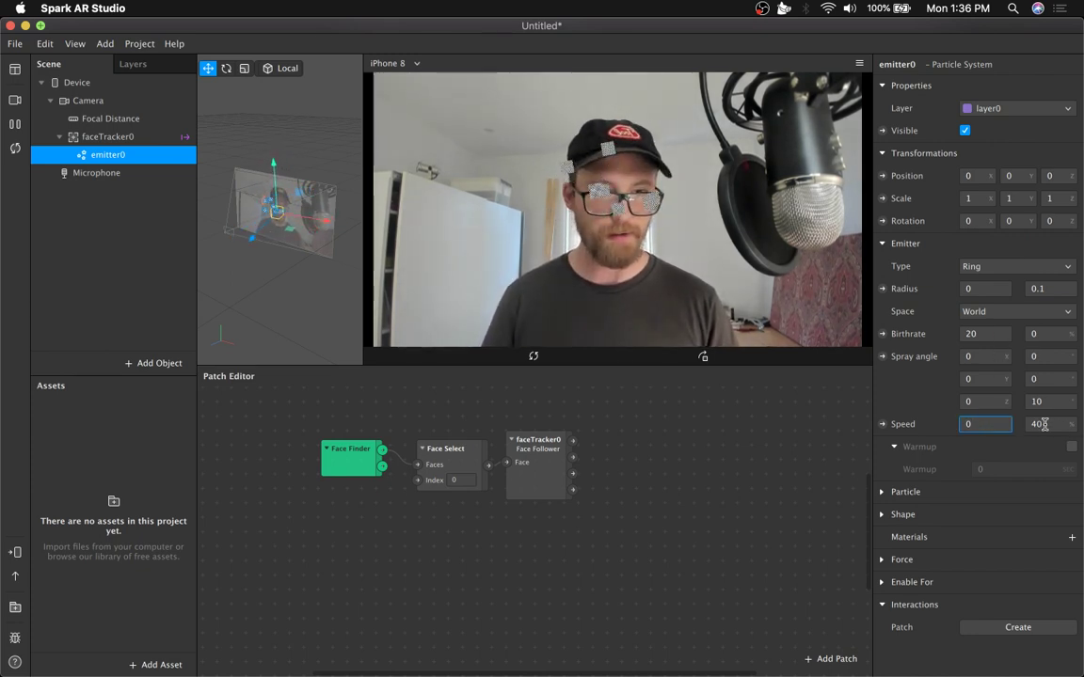
key("Tab")
type("0")
key("Return")
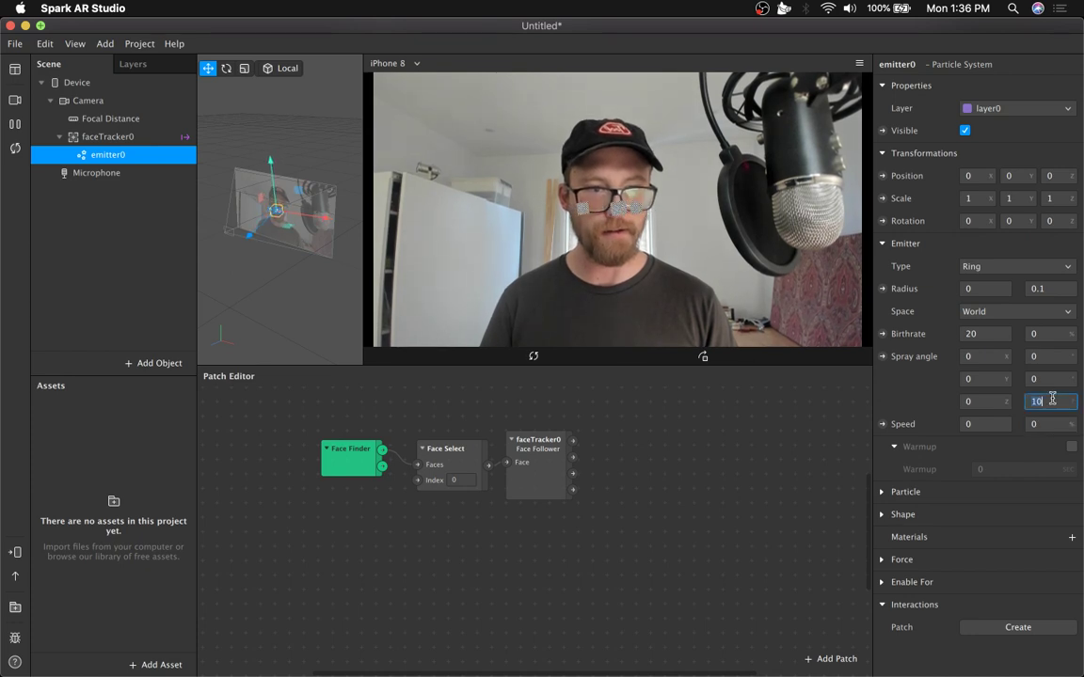
type("0")
left_click(991, 335)
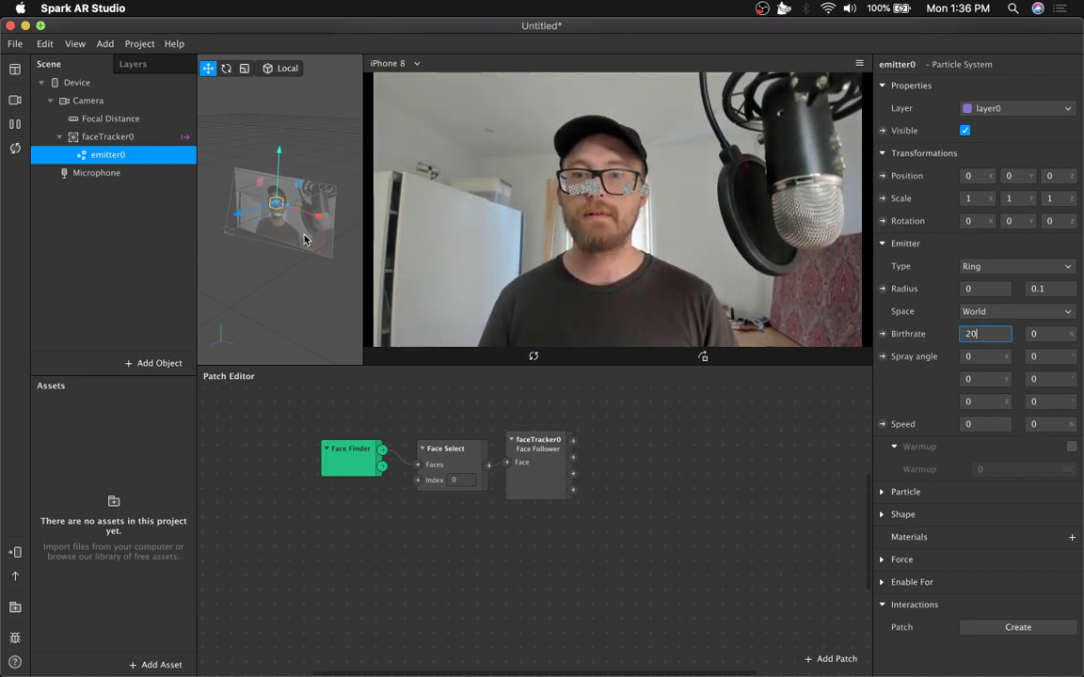
Set the emitter's X rotation to 90 and assign a new material to it
scroll(304, 240, "up", 5)
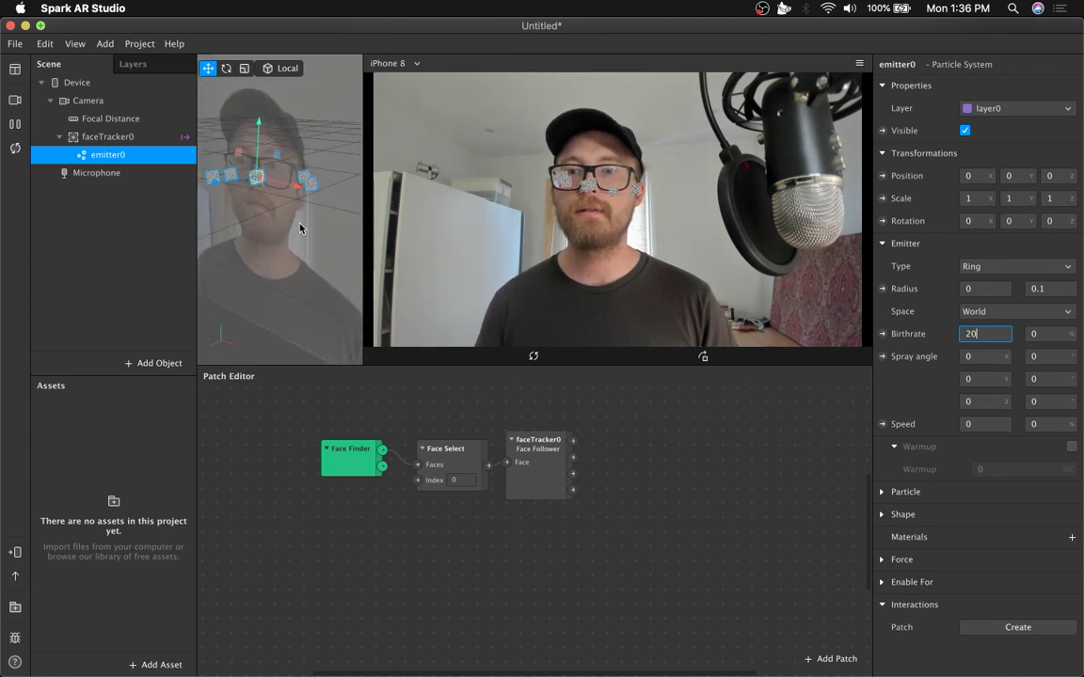
left_click_drag(282, 235, 344, 196, "alt")
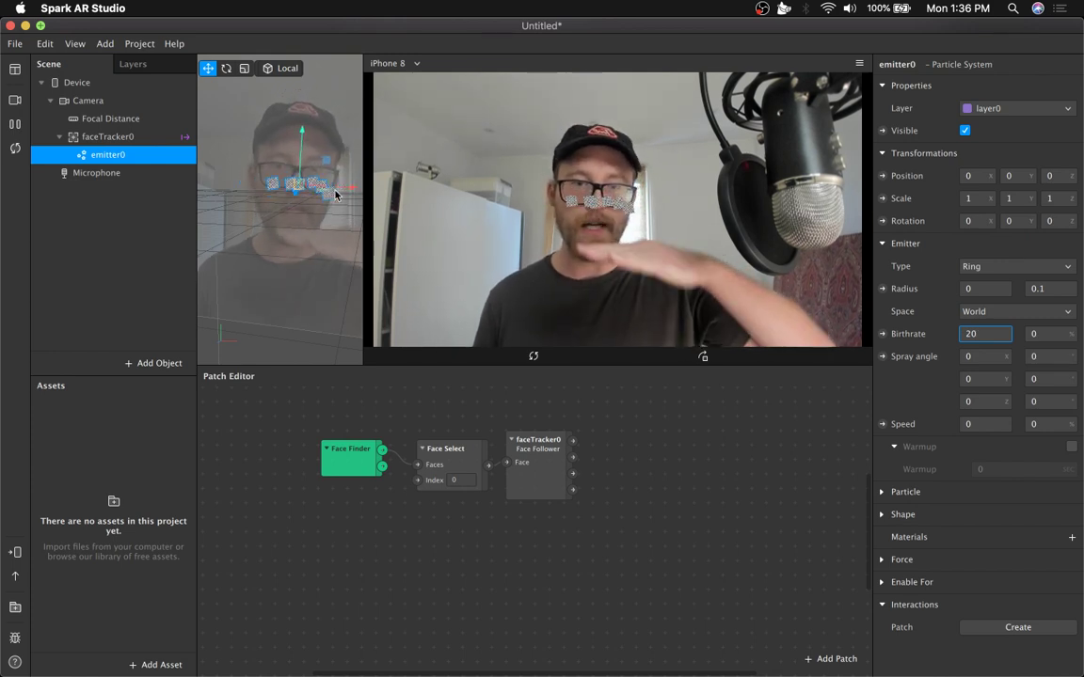
left_click(976, 220)
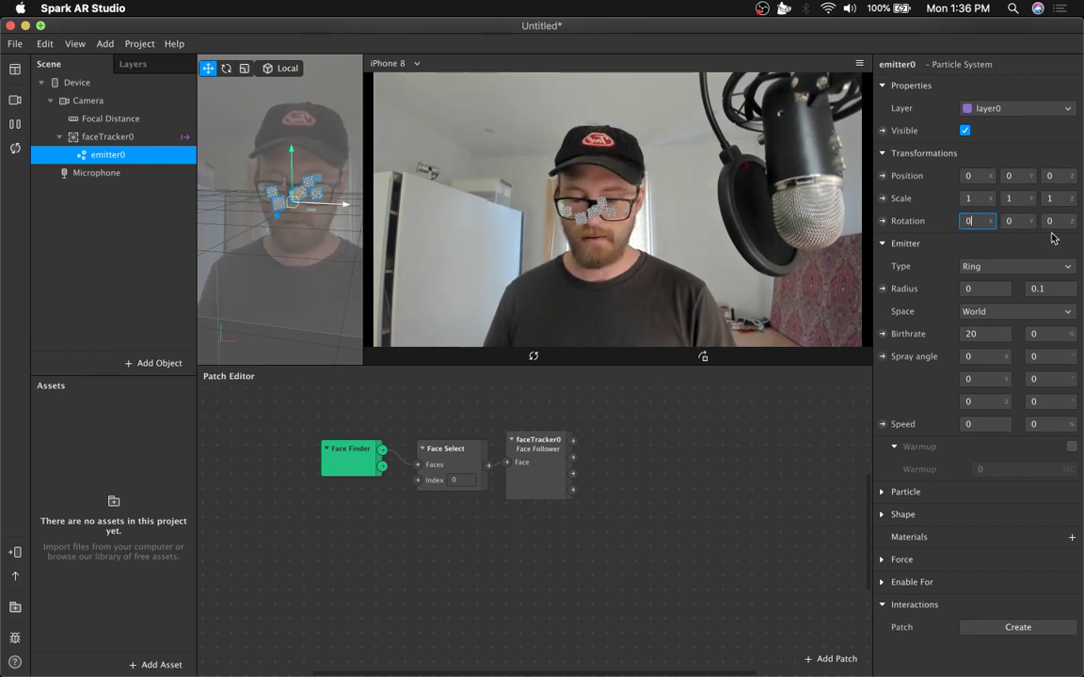
type("90")
key("Return")
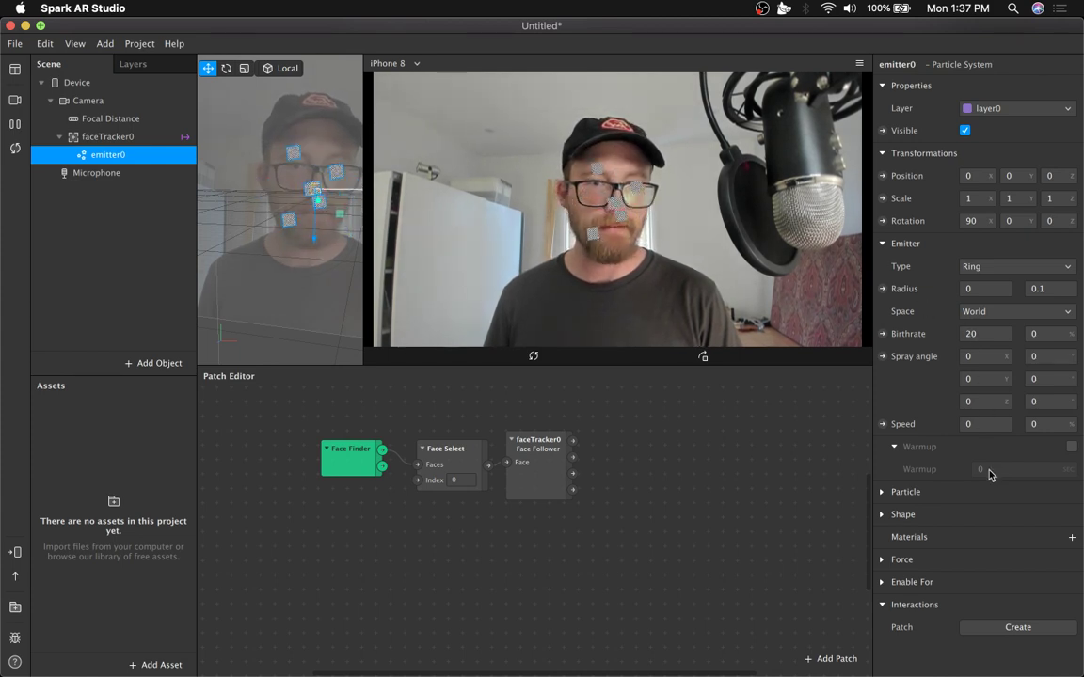
left_click(1072, 539)
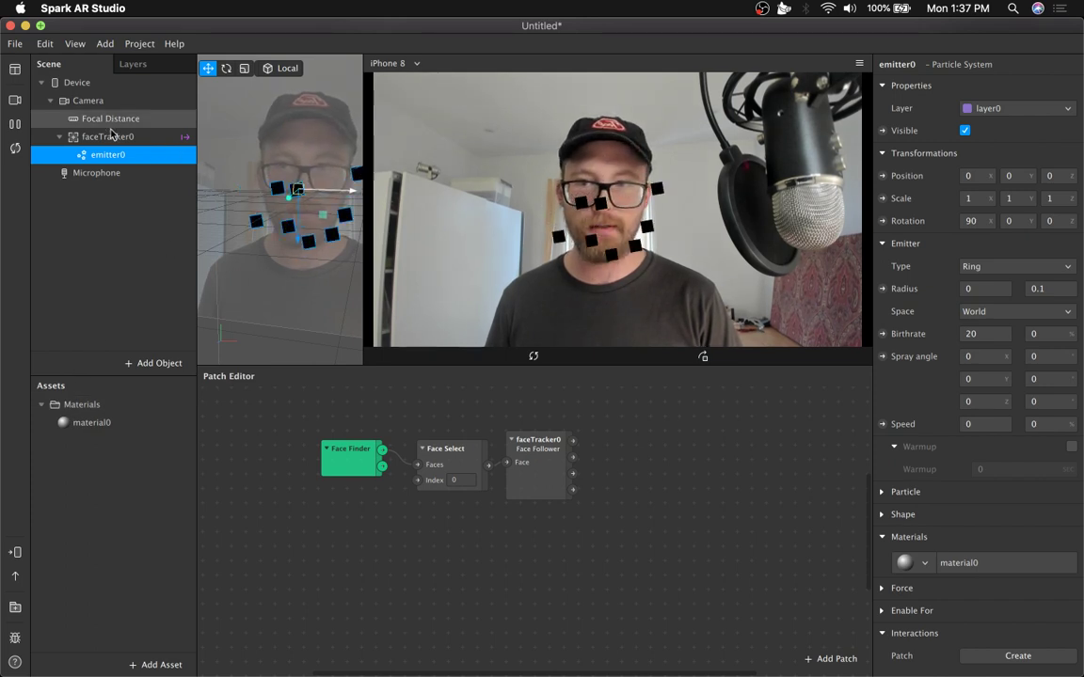
Open the emitter's material0 and set its shader type to Flat
left_click(114, 143)
left_click(160, 151)
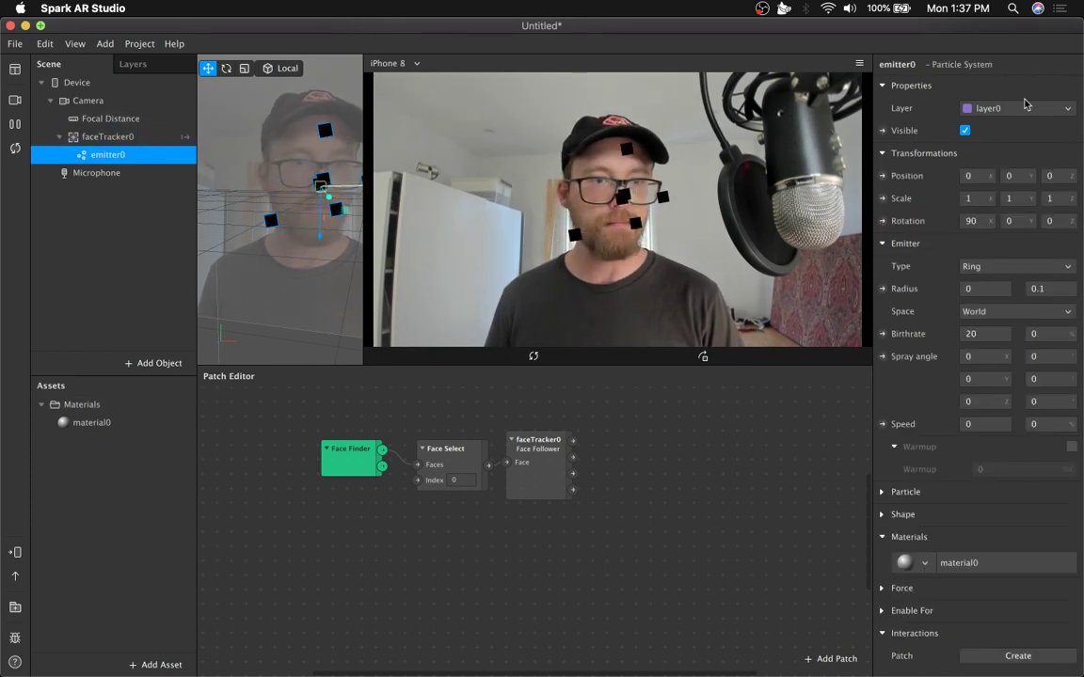
left_click(961, 563)
left_click(954, 84)
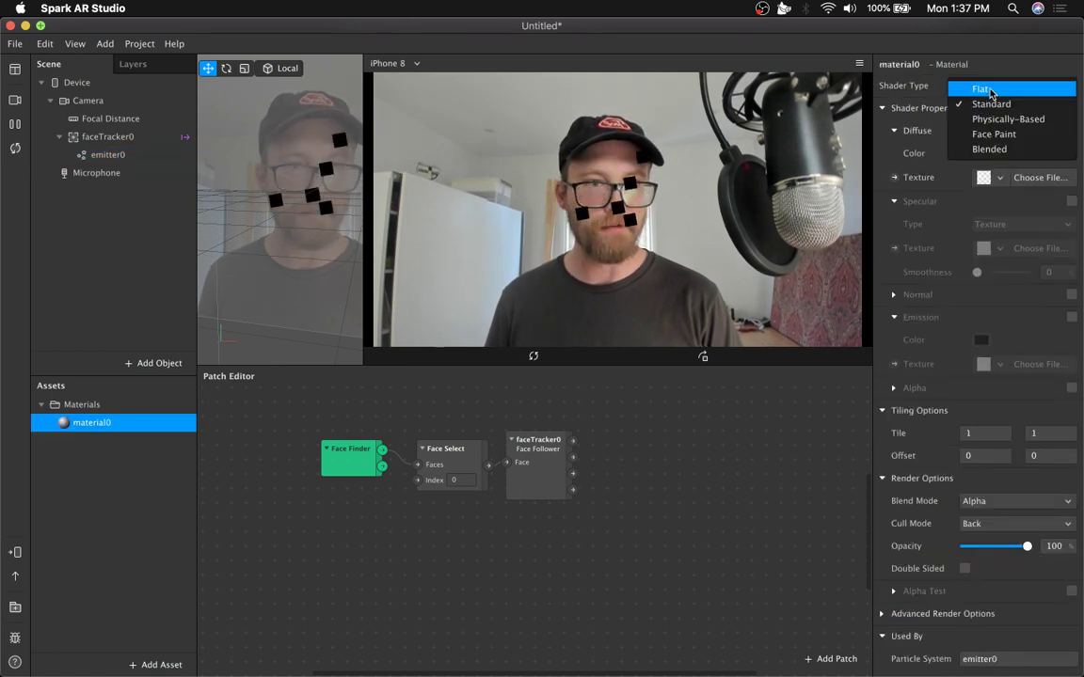
left_click(970, 87)
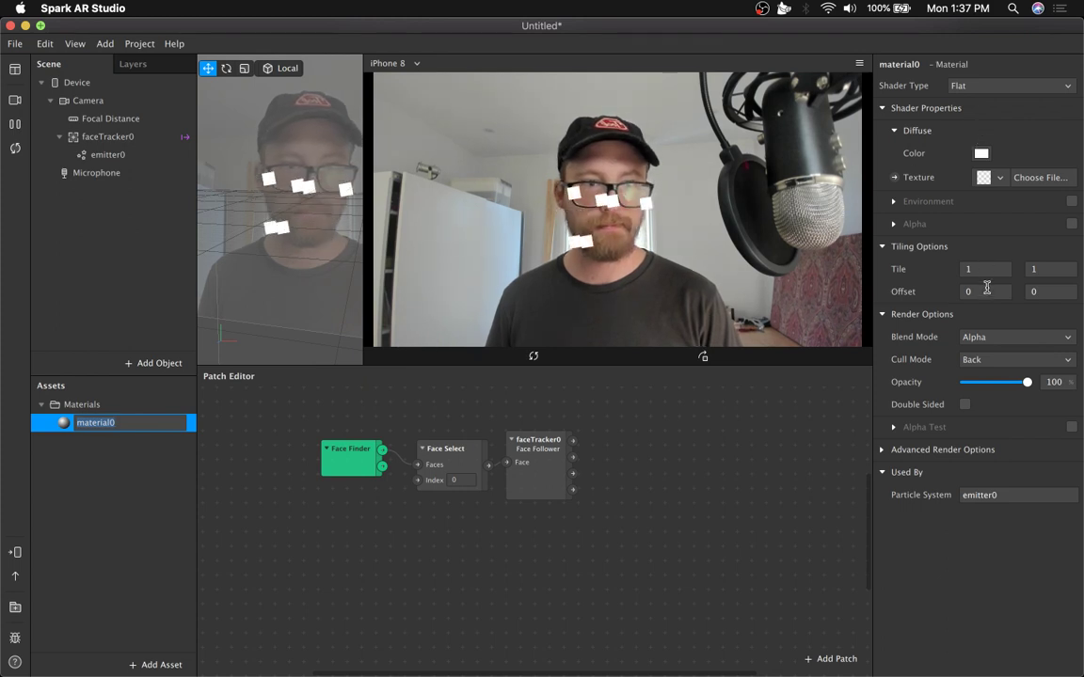
Set material0's opacity to 40% and its blend mode to Add
mouse_move(997, 382)
left_mouse_down()
mouse_move(980, 382)
mouse_move(990, 384)
left_mouse_up()
left_click(999, 338)
left_click(983, 342)
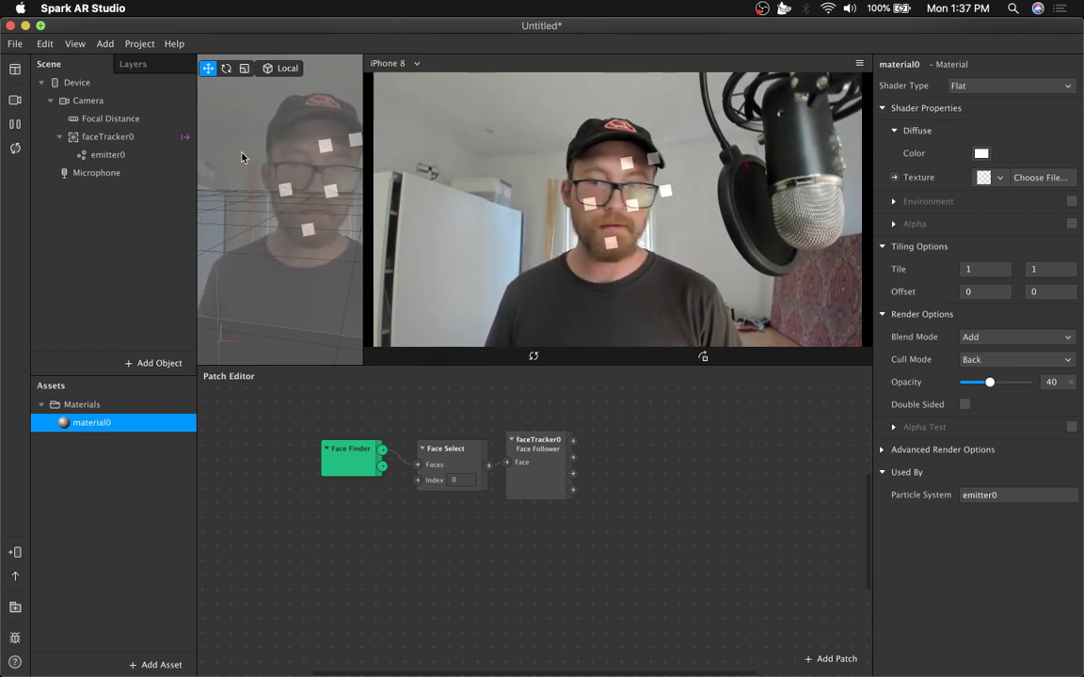
Set emitter0's particle tilt to 0 and the particle lifespan to 2 seconds
left_click(133, 155)
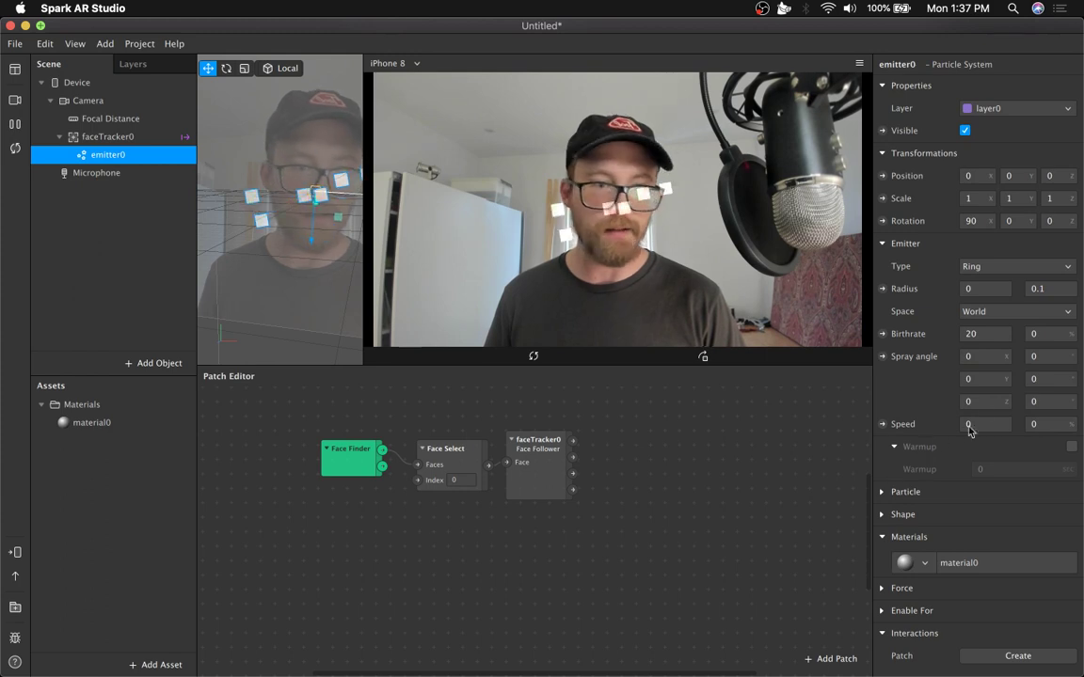
left_click(883, 492)
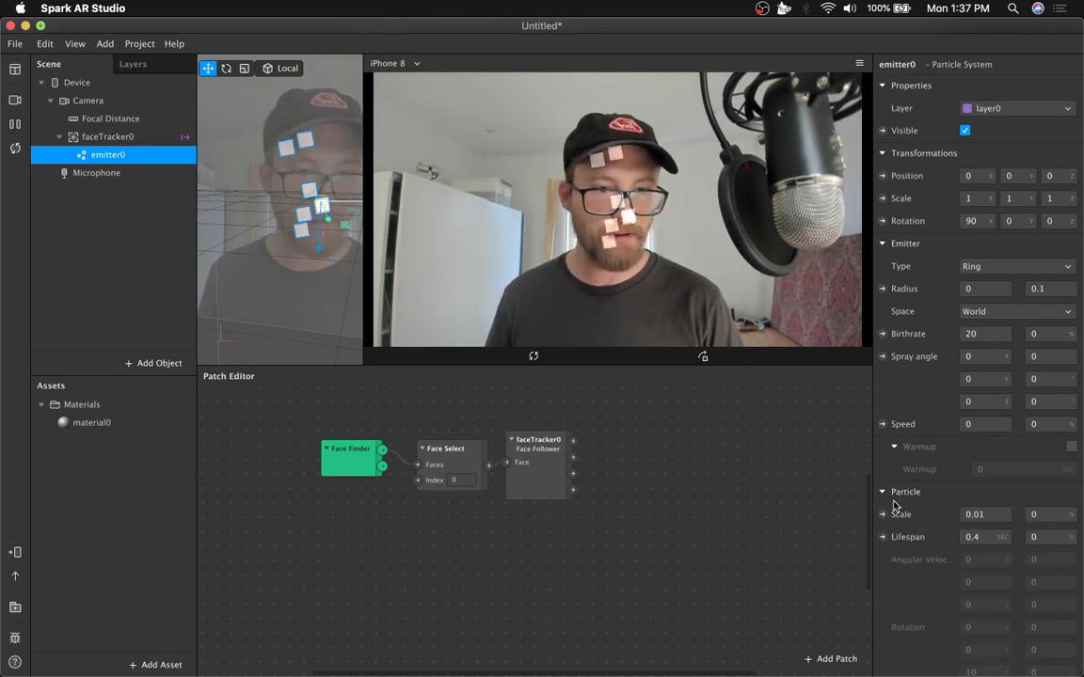
scroll(941, 522, "down", 5)
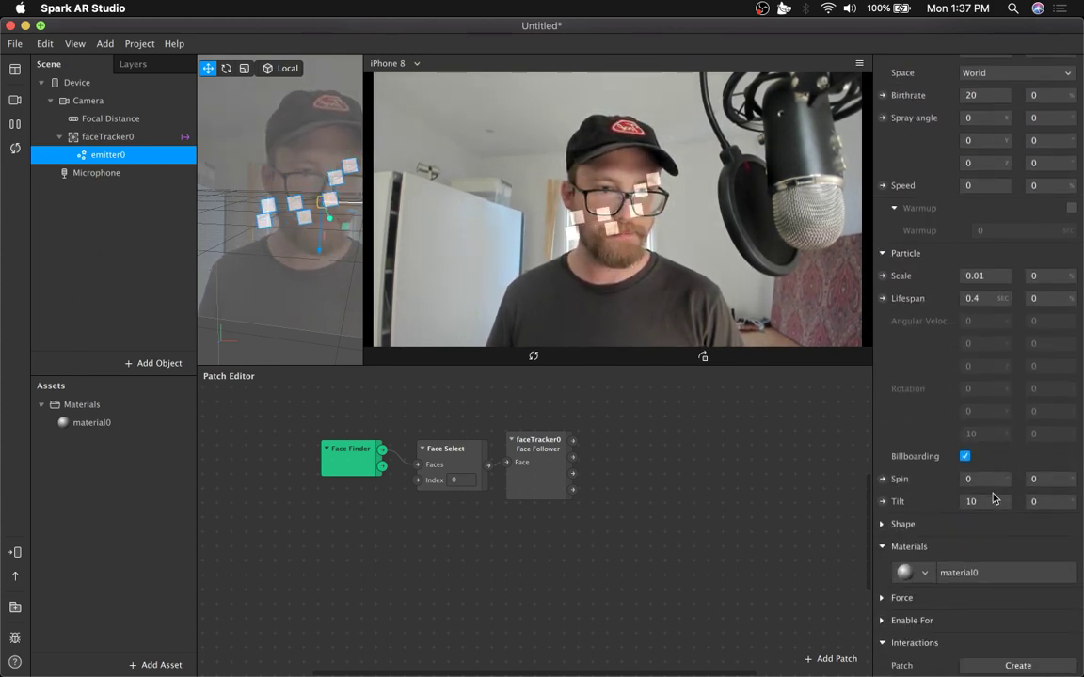
type("0")
key("Return")
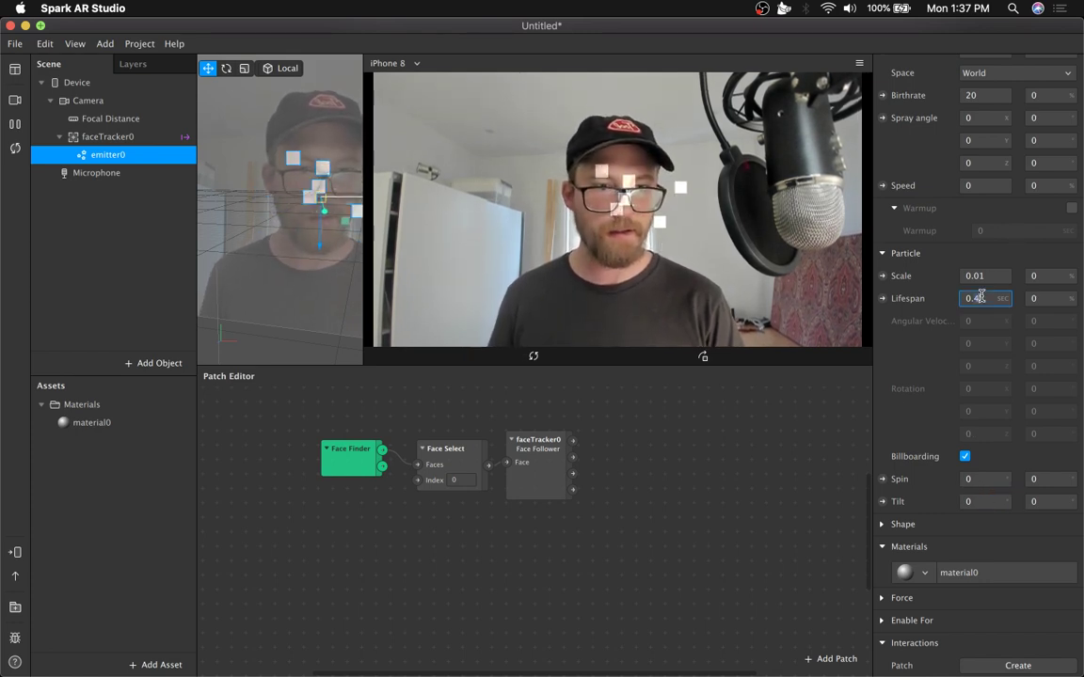
type("2")
key("Return")
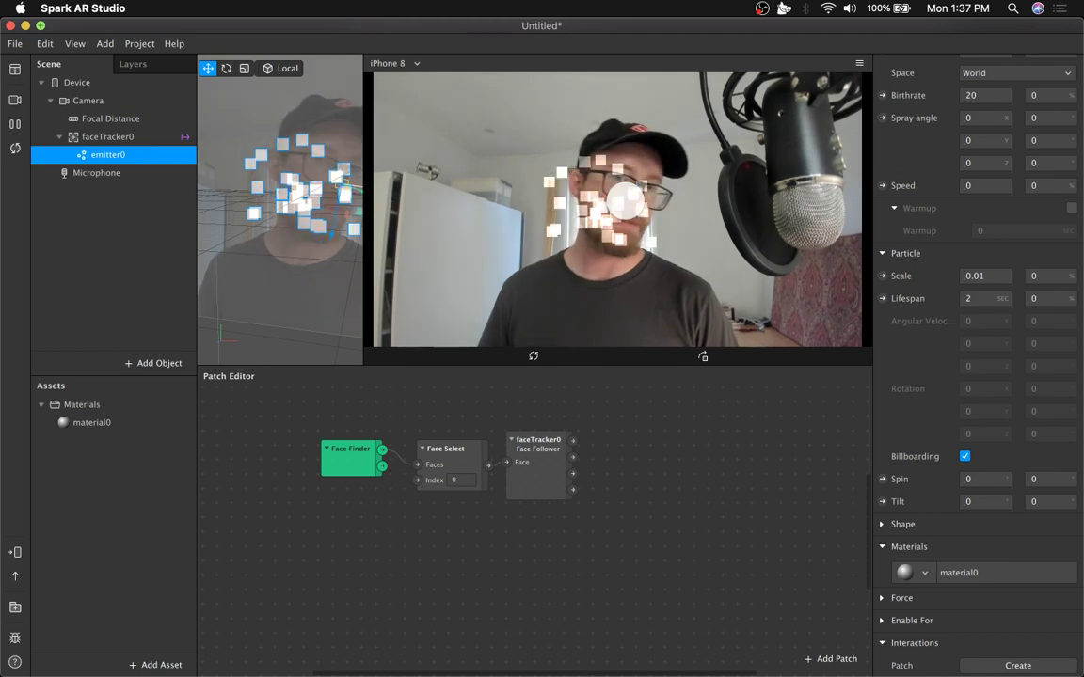
Add an Unpack patch fed by the second output of the faceTracker0 patch and place it beside that patch
scroll(637, 430, "right", 5)
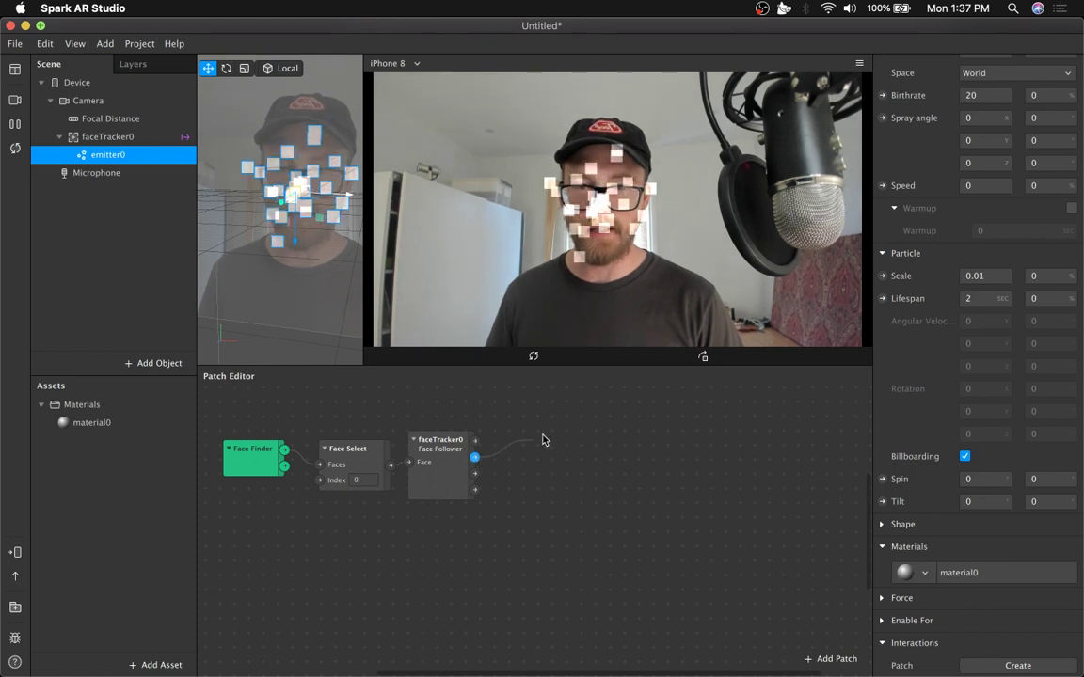
left_click_drag(721, 434, 646, 455)
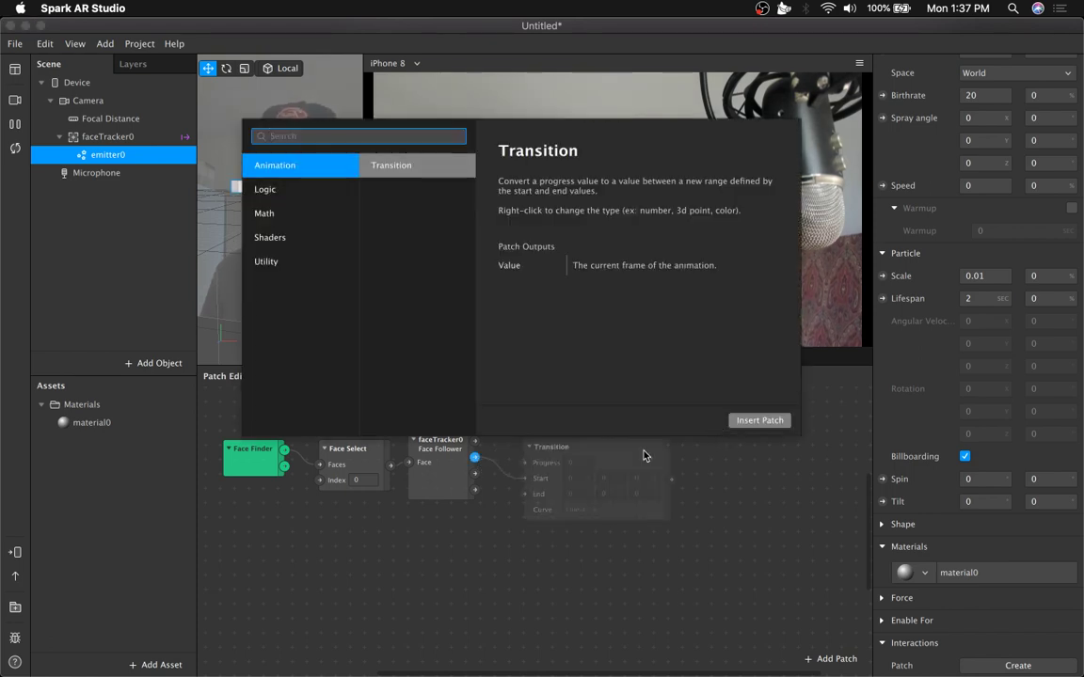
type("upa")
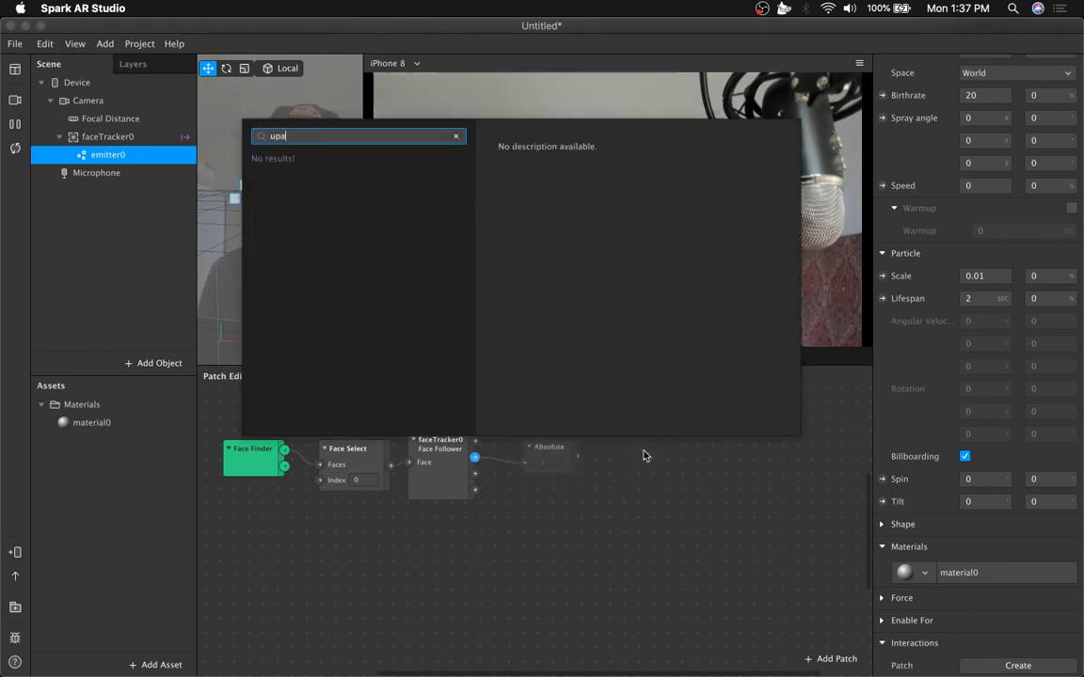
key("BackSpace")
type("n")
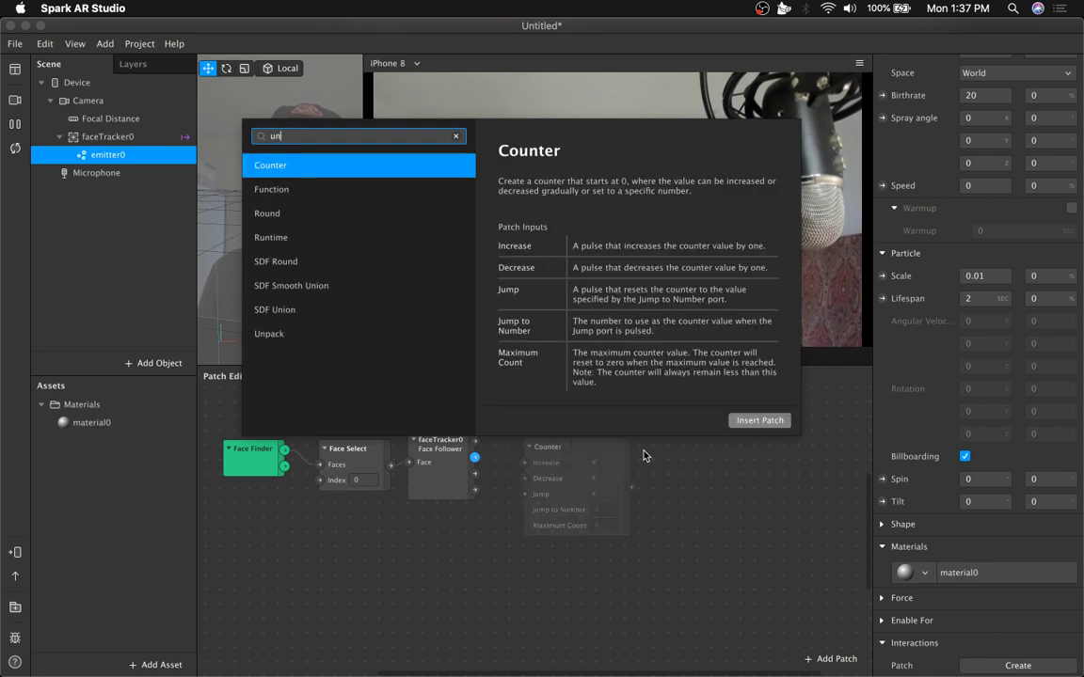
type("pack")
key("Return")
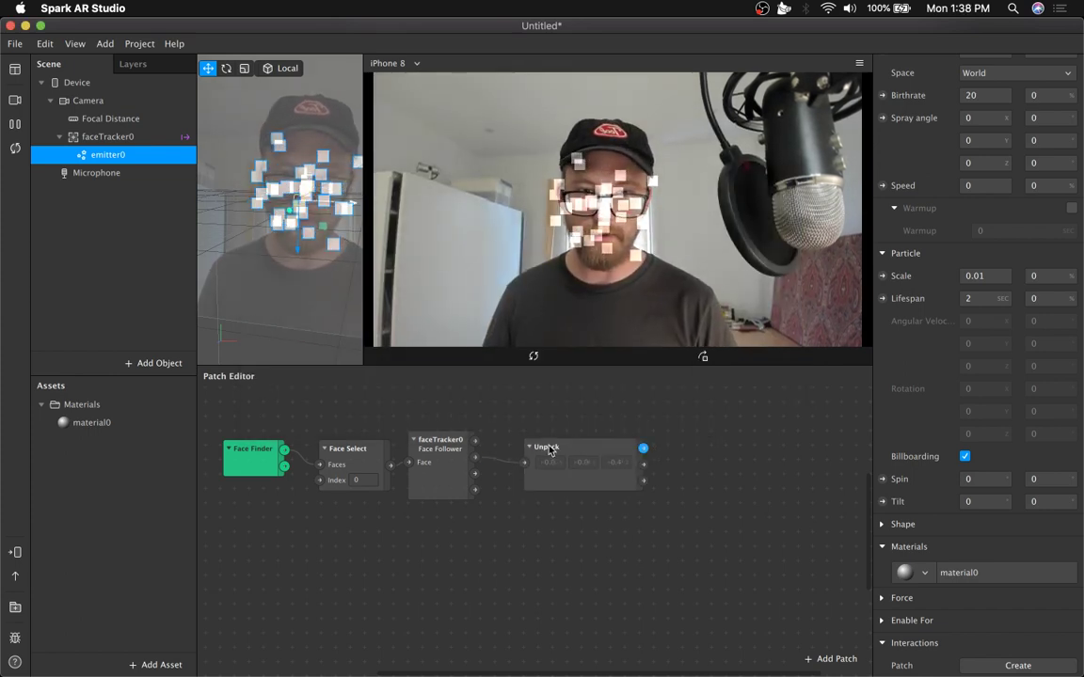
left_click_drag(551, 451, 534, 428)
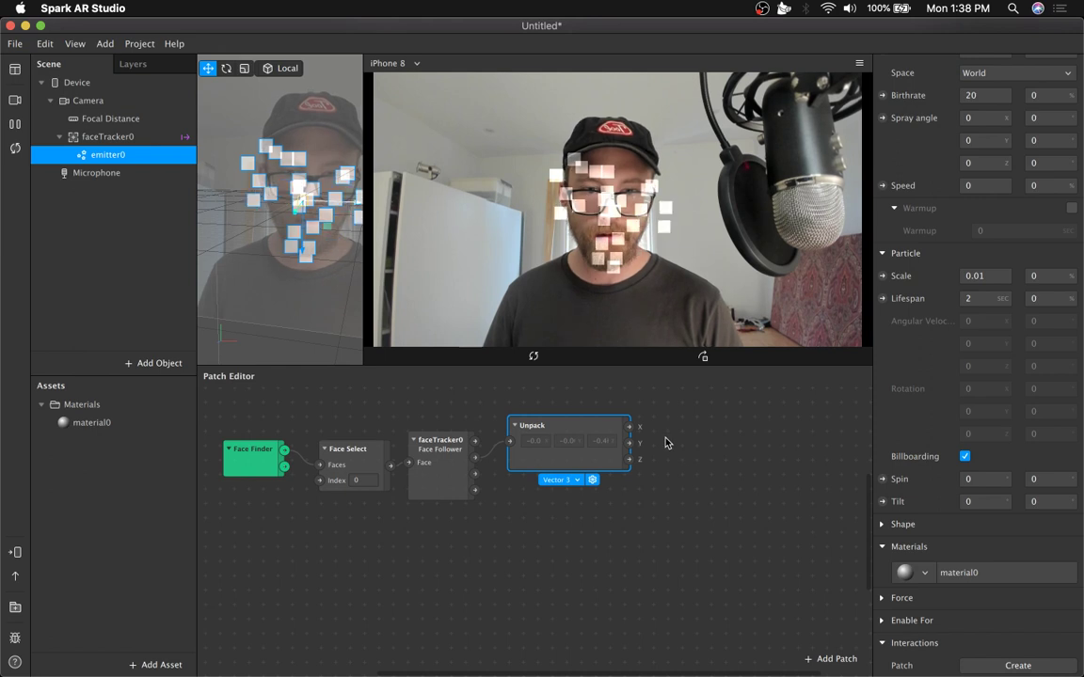
Add an Exponential Smoothing patch on Unpack's X output and place it slightly above the Unpack patch
scroll(665, 443, "right", 3)
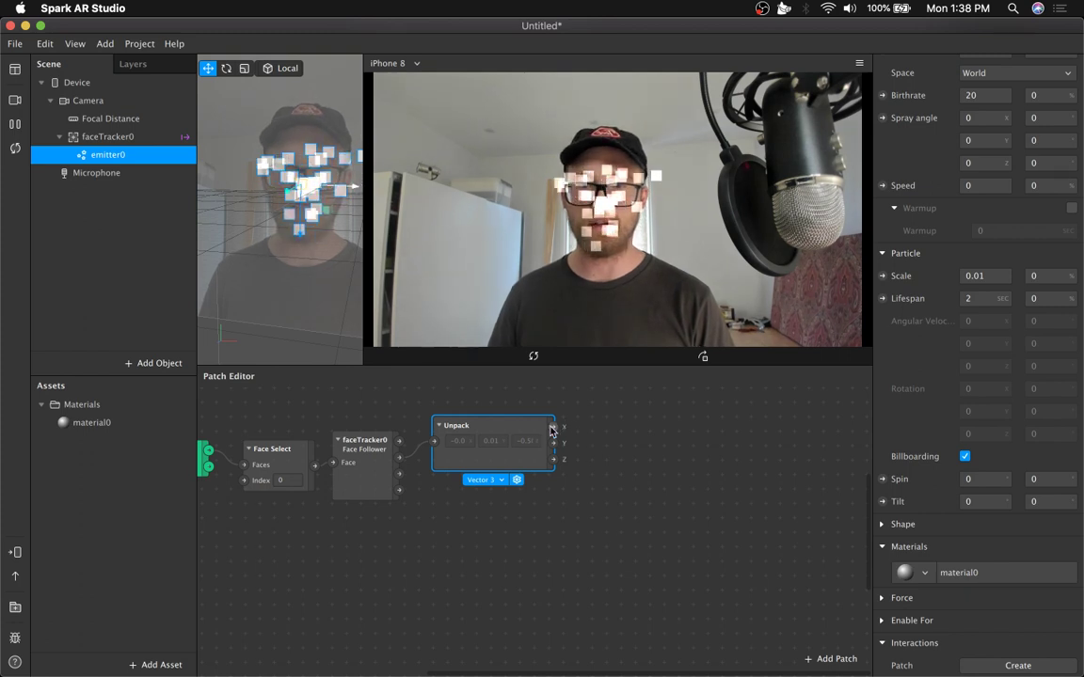
left_click_drag(553, 430, 687, 432)
type("exxpo")
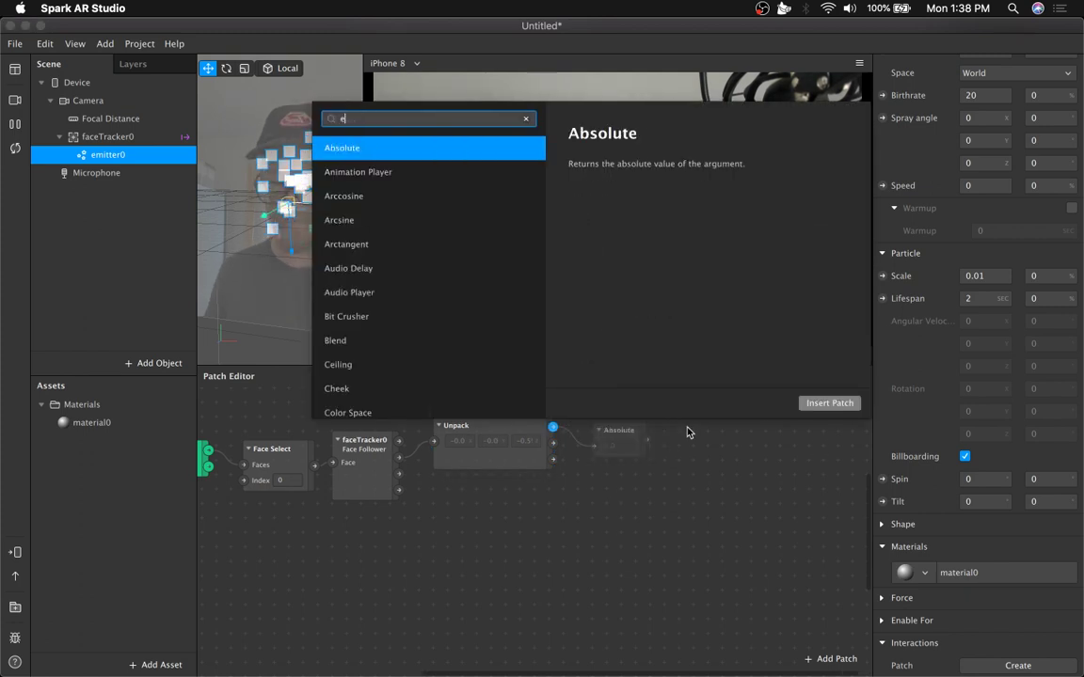
key("BackSpace")
key("BackSpace")
key("BackSpace")
type("po")
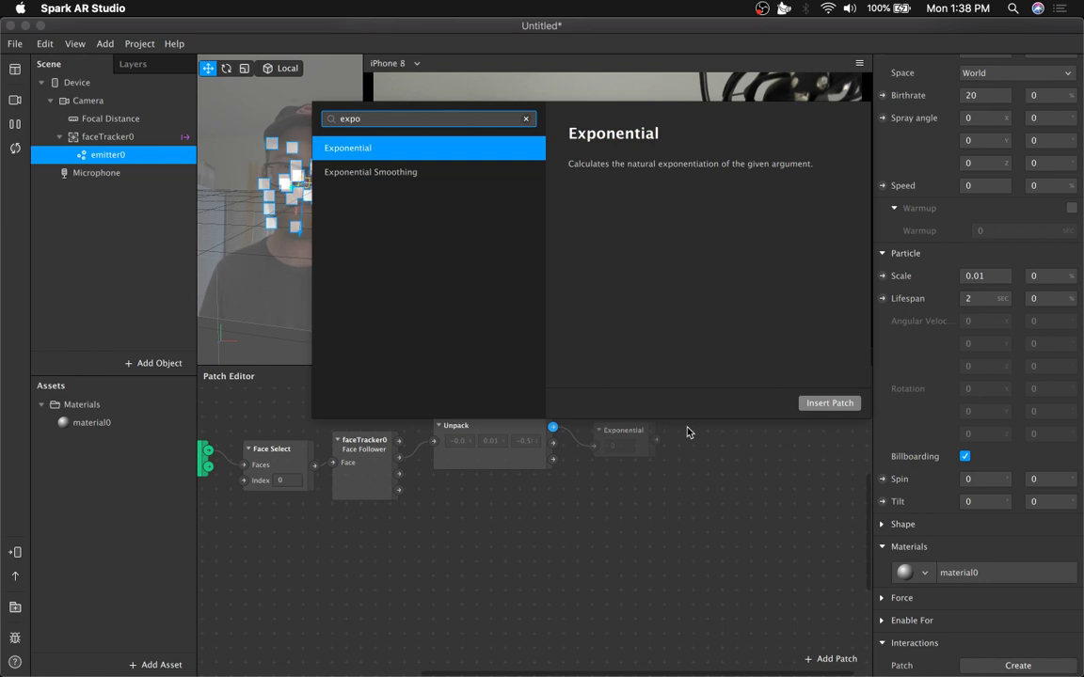
key("Down")
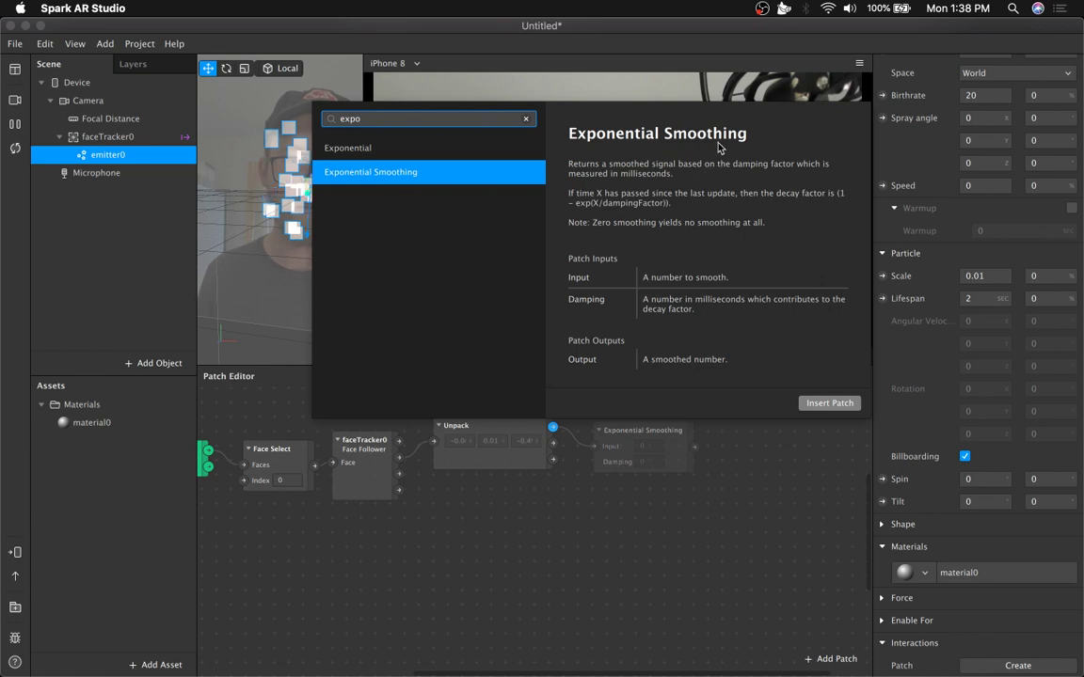
left_click(838, 404)
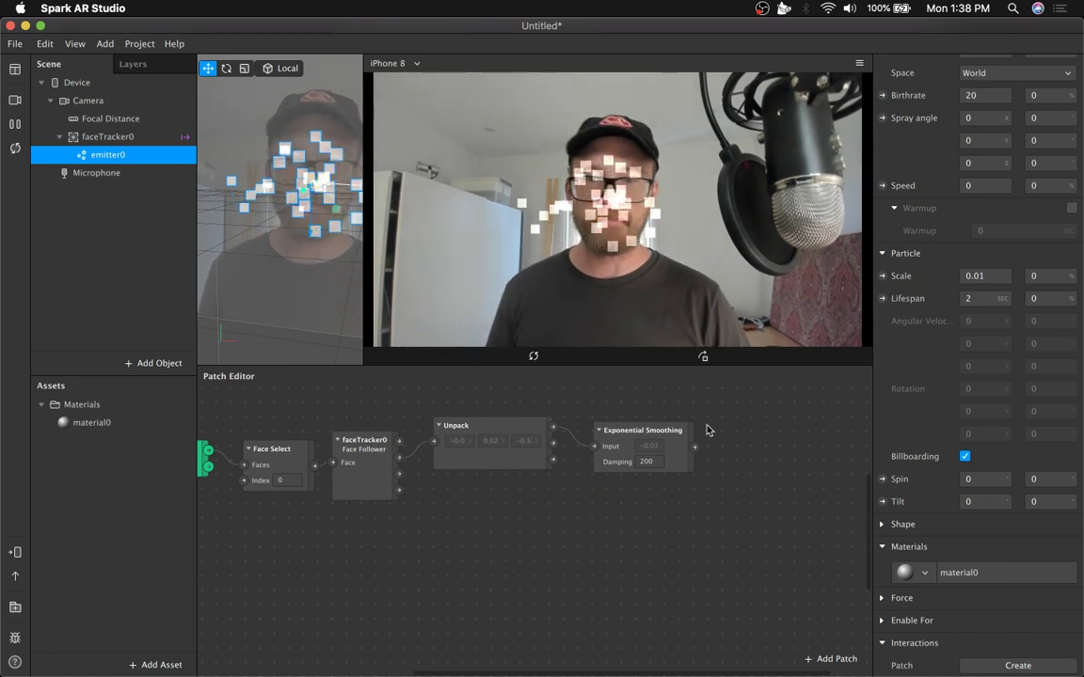
left_click_drag(660, 429, 661, 411)
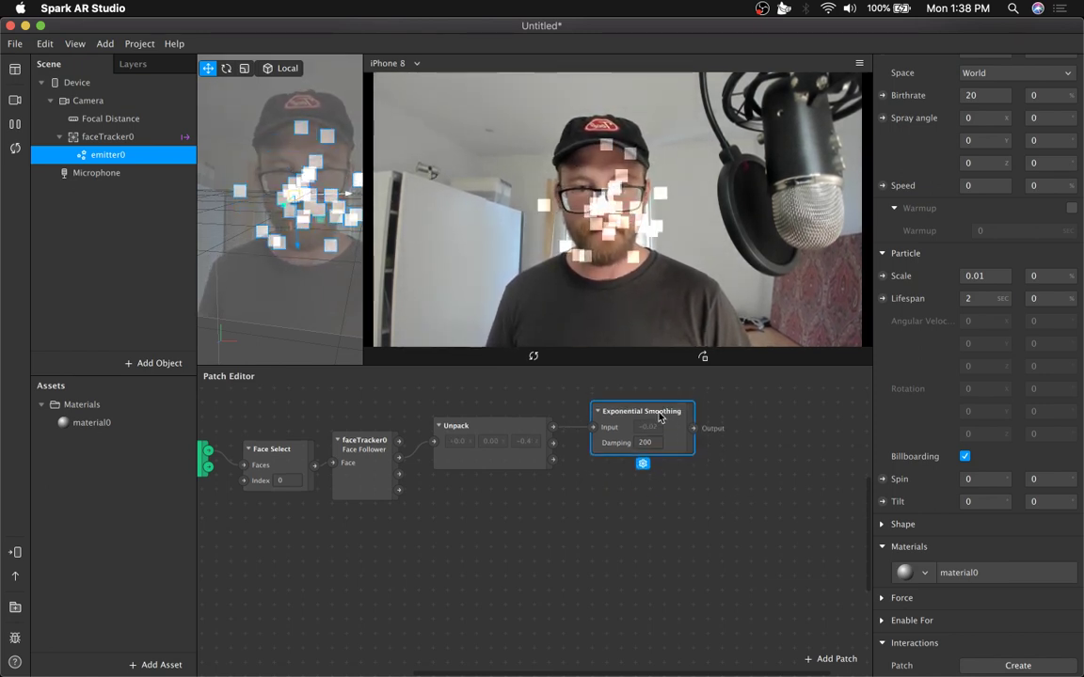
mouse_move(664, 408)
left_mouse_down()
mouse_move(649, 384)
mouse_move(658, 395)
left_mouse_up()
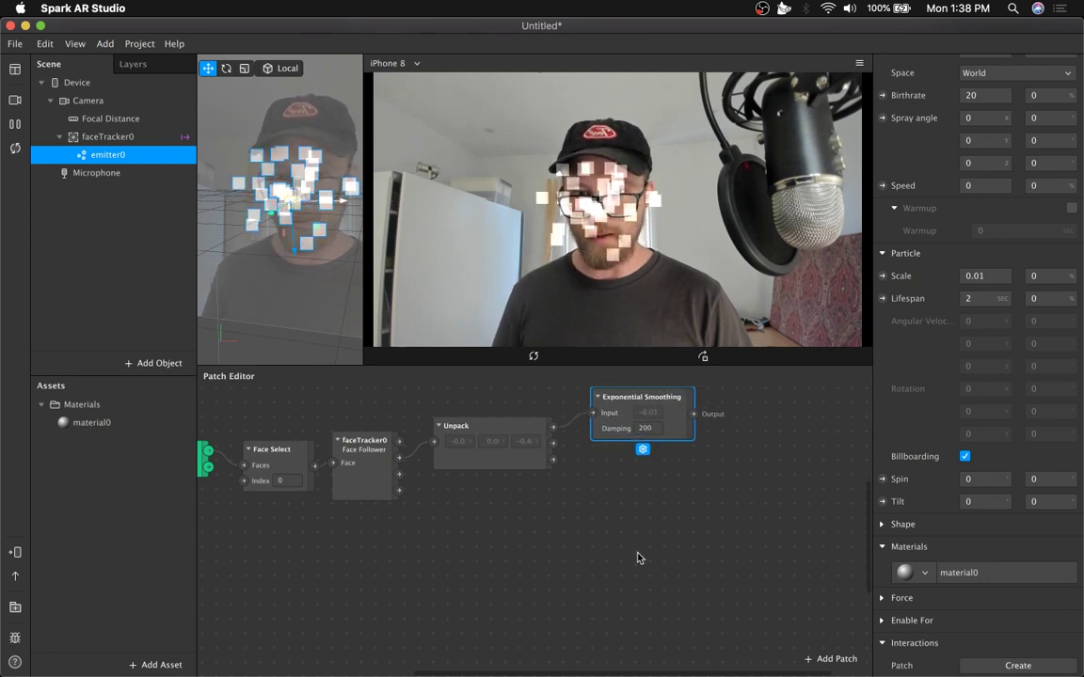
Duplicate the Exponential Smoothing patch twice and stack the copies below the original
scroll(638, 552, "up", 3)
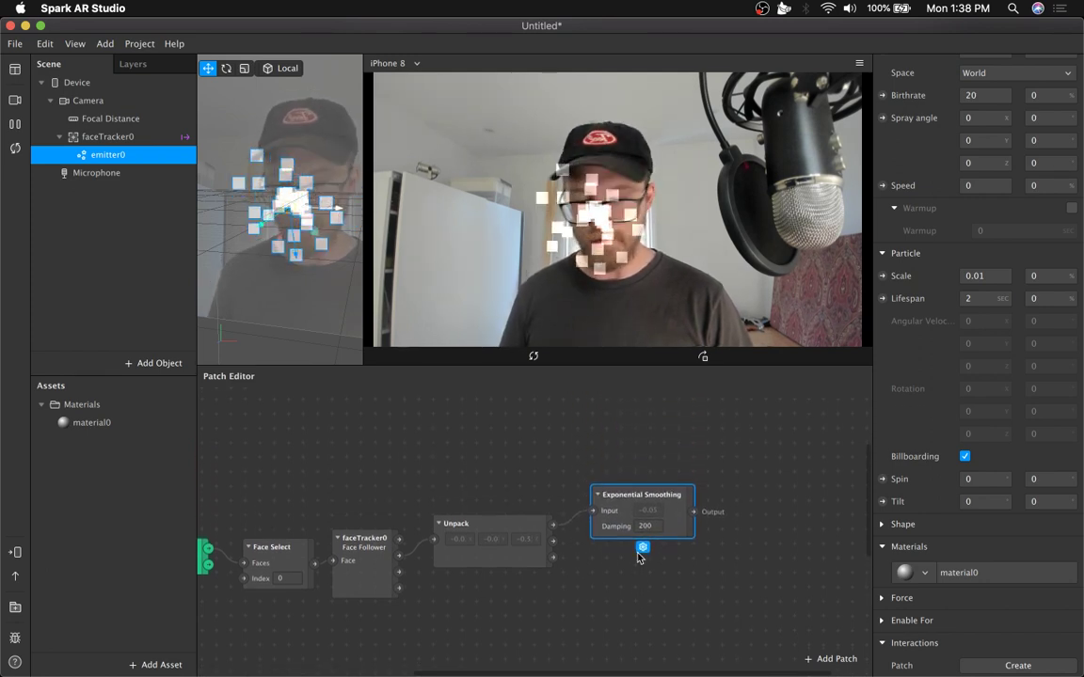
key("super+d")
key("super+d")
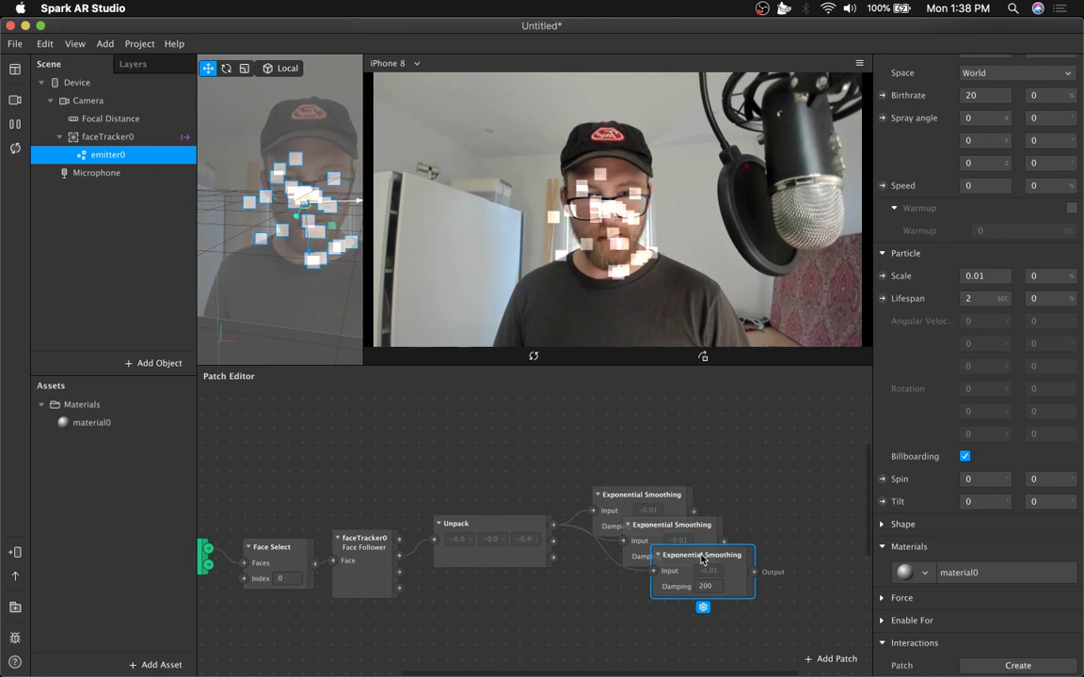
left_click_drag(701, 557, 642, 627)
left_click_drag(666, 538, 635, 564)
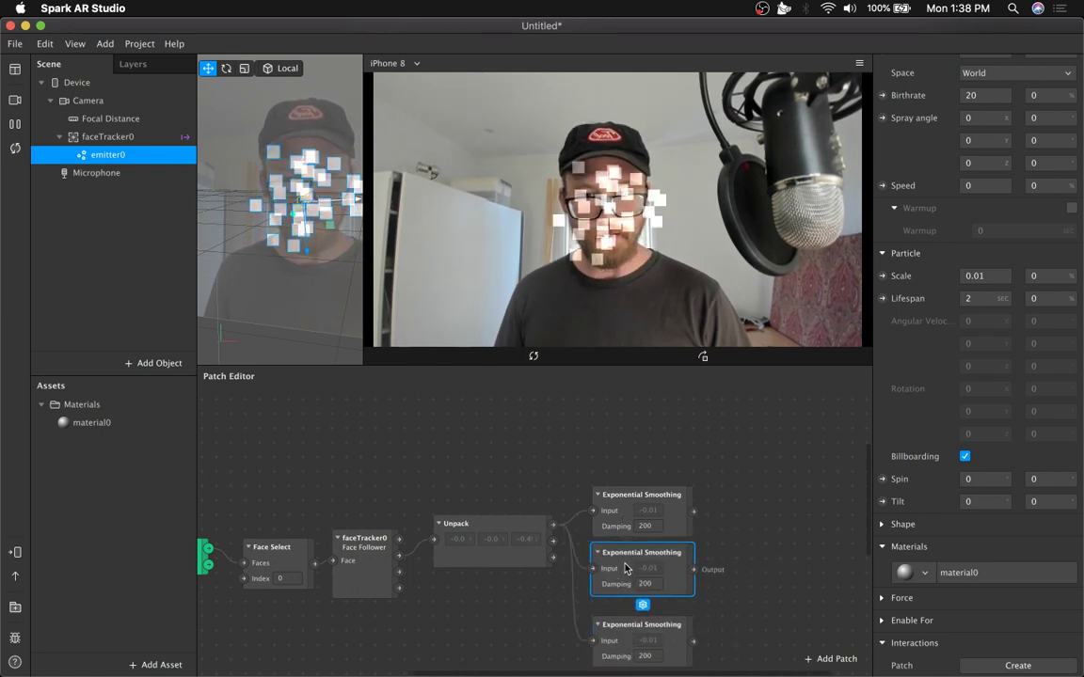
Connect Unpack's Y and Z outputs to the second and third Exponential Smoothing patches and space the stack evenly
left_click_drag(552, 541, 592, 562)
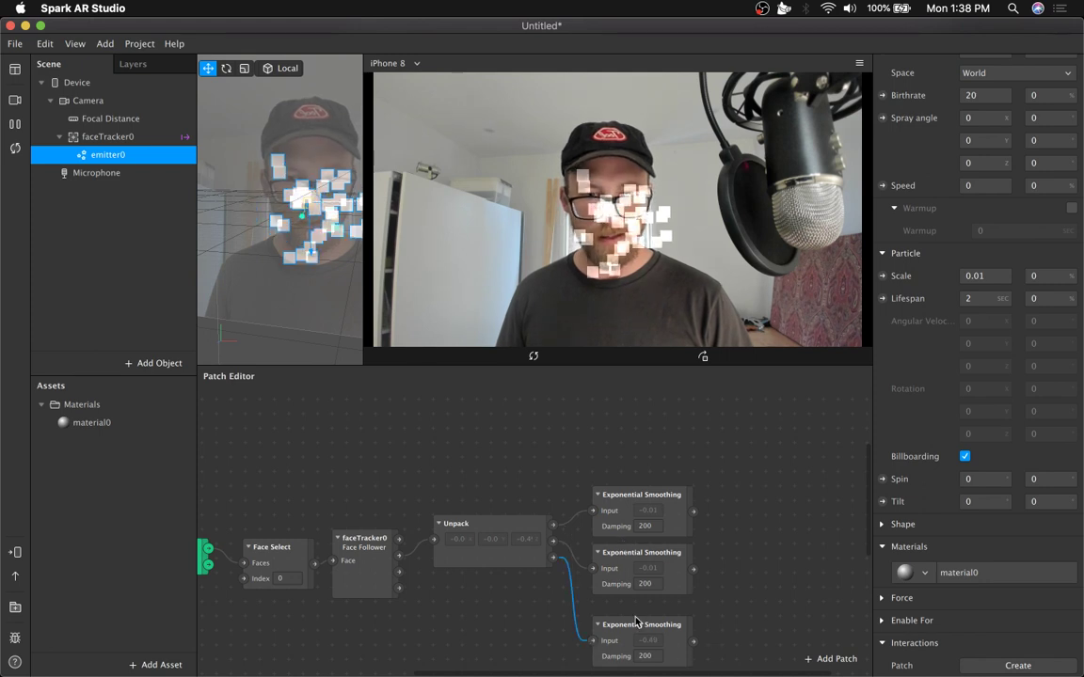
left_click_drag(636, 621, 636, 607)
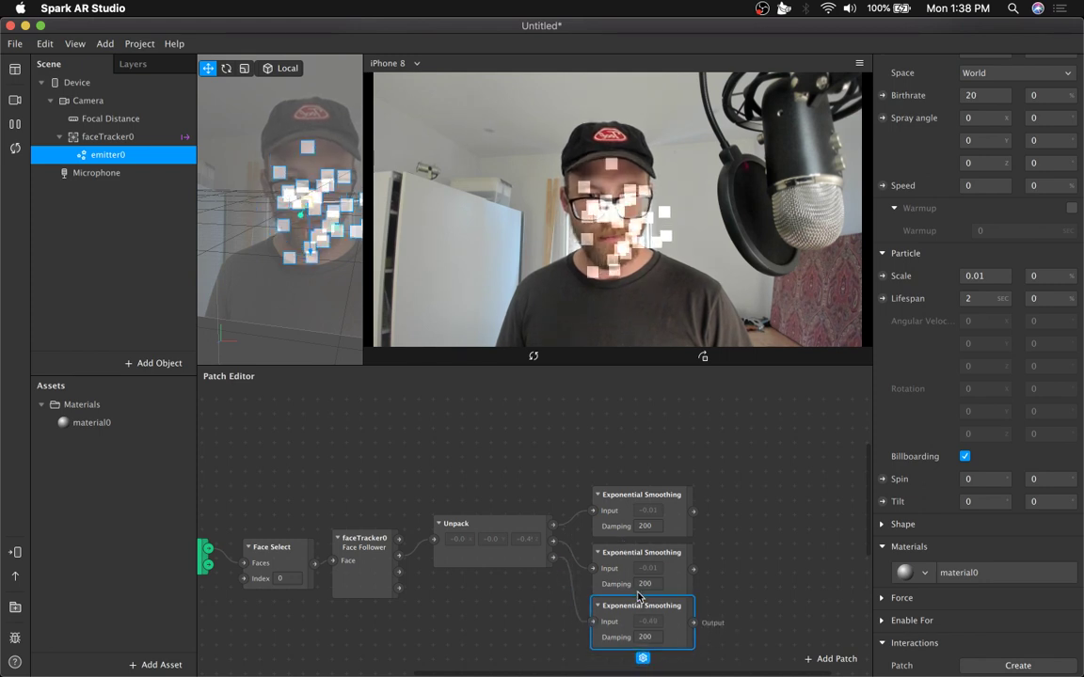
left_click(751, 475)
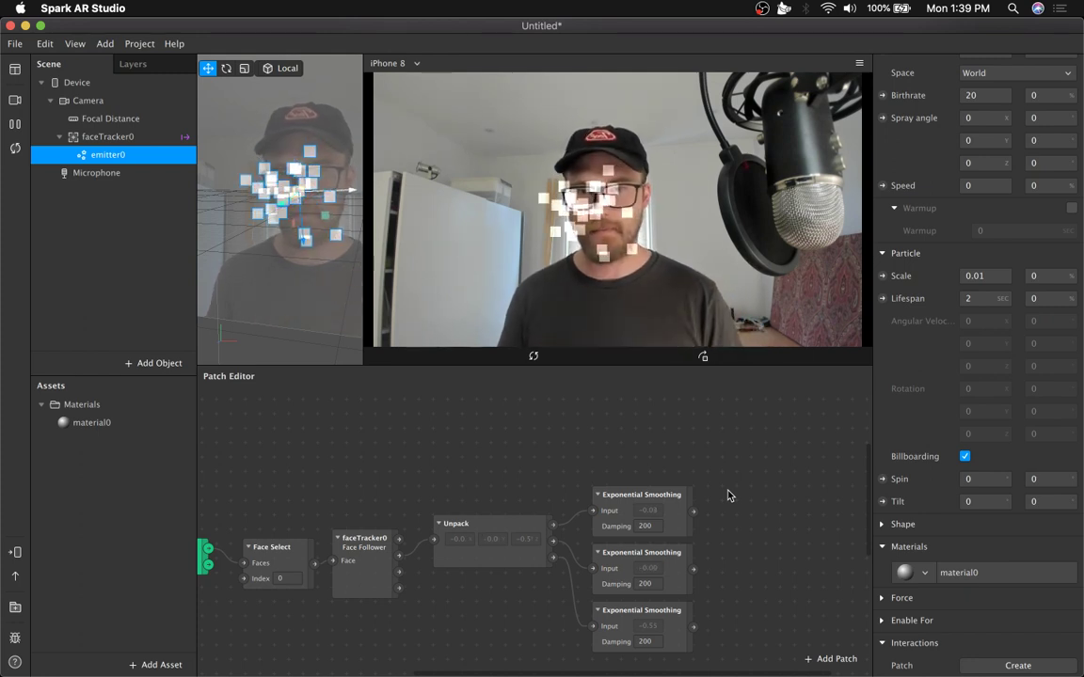
scroll(726, 499, "down", 3)
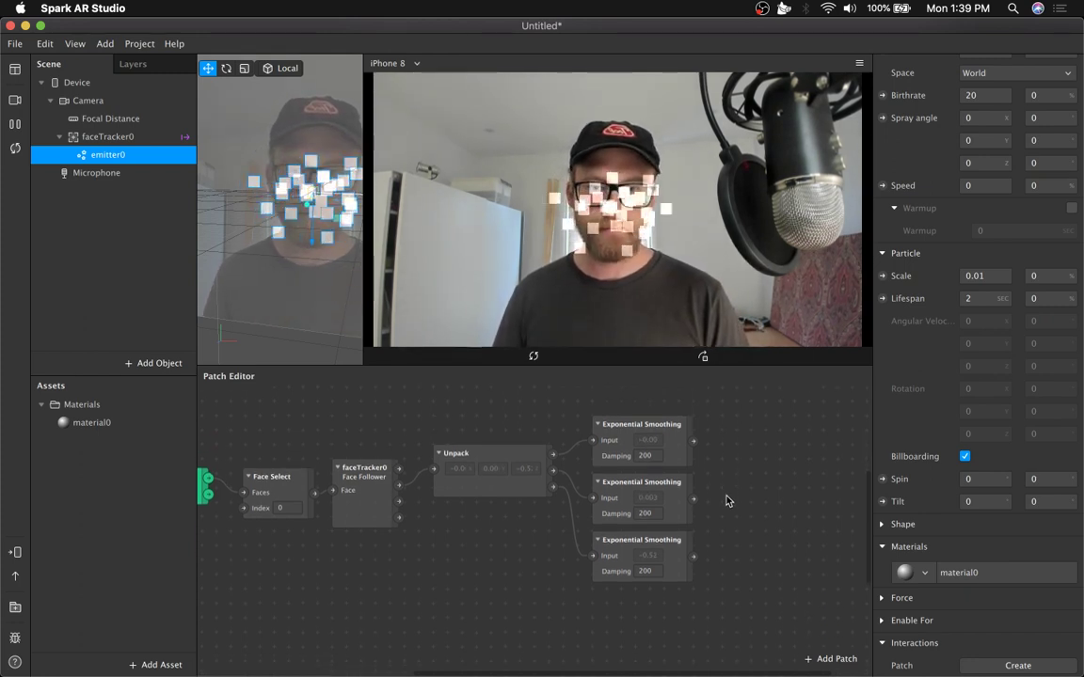
scroll(726, 501, "up", 3)
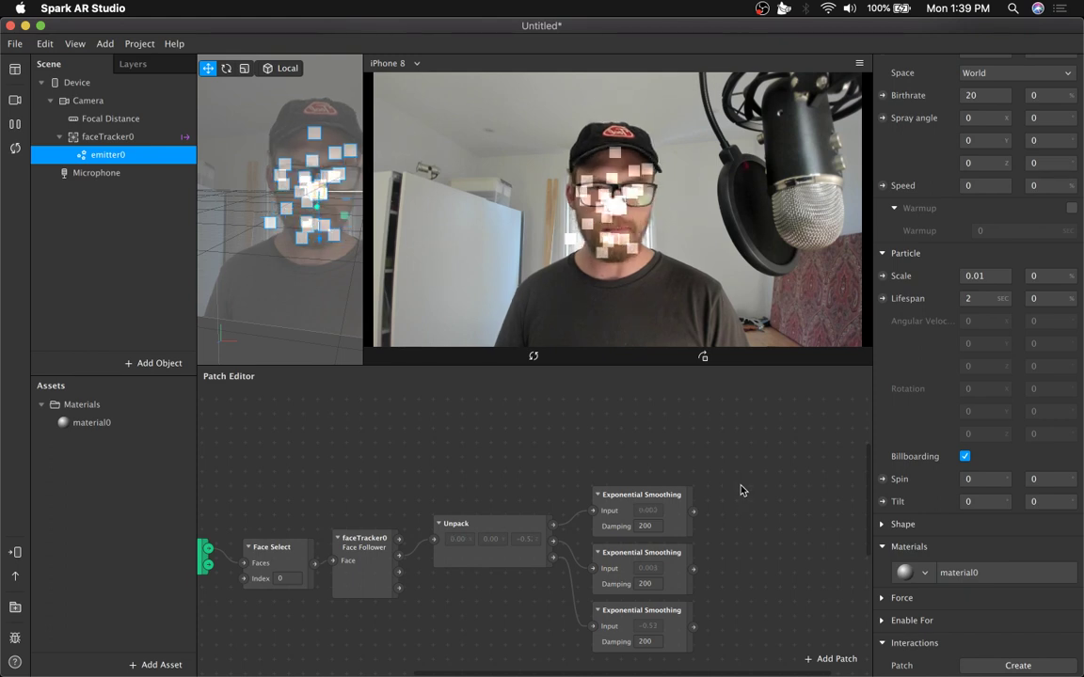
left_click_drag(729, 477, 641, 636)
left_click(727, 590)
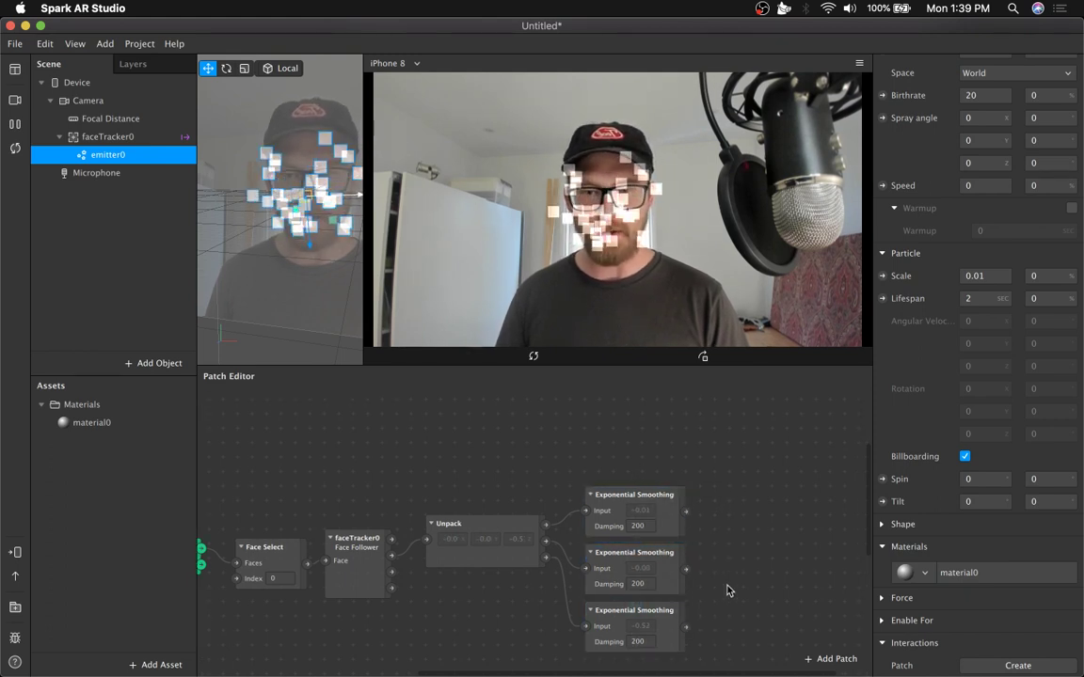
Add a Pack patch with its first input fed by the top Exponential Smoothing patch
scroll(725, 585, "right", 3)
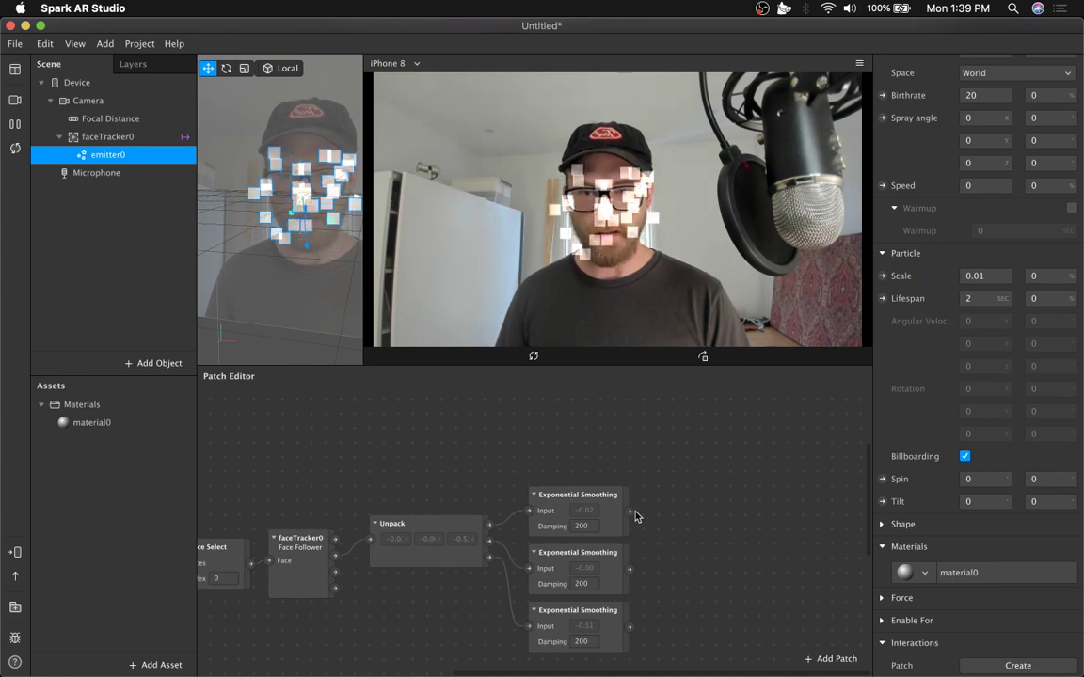
left_click_drag(684, 517, 763, 460)
type("pa")
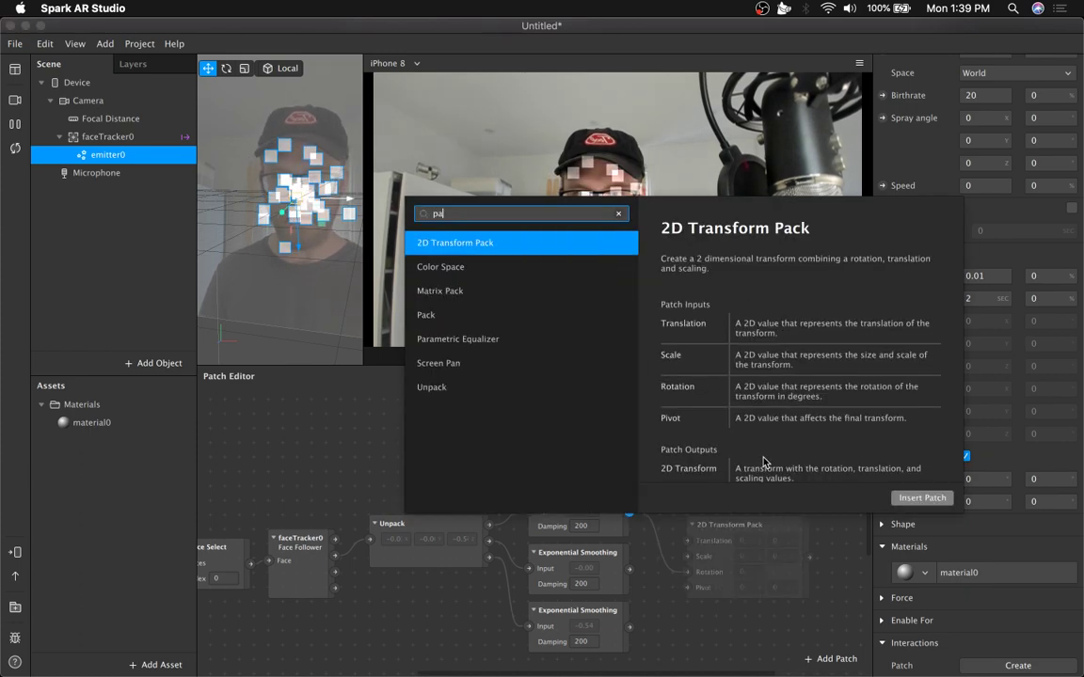
type("ck")
key("Down")
key("Down")
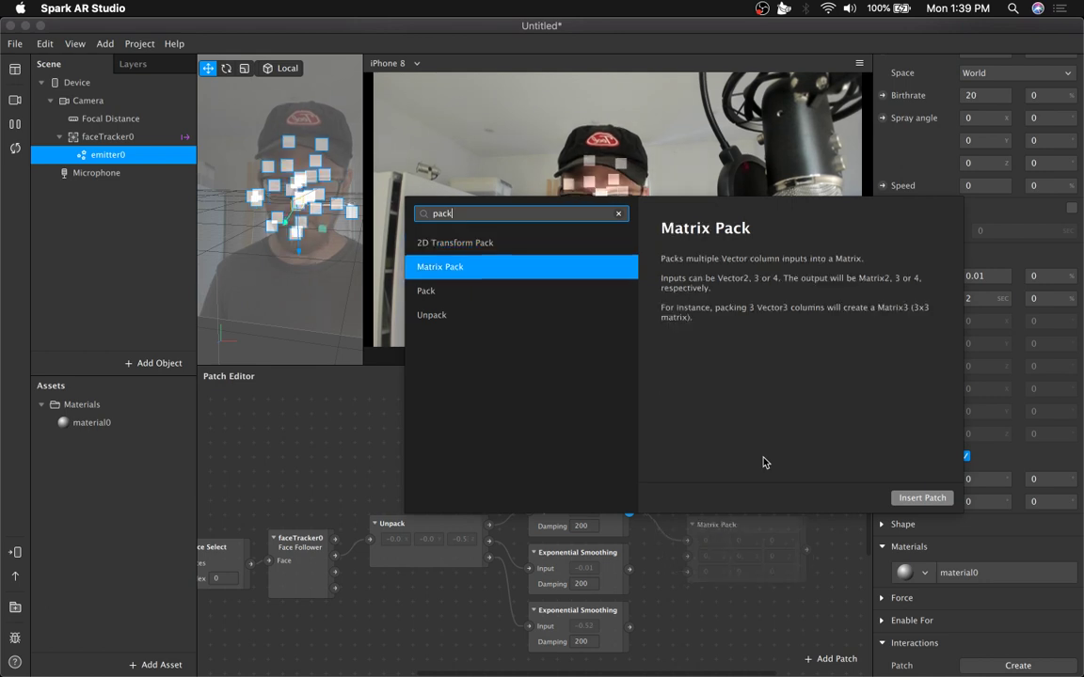
key("Return")
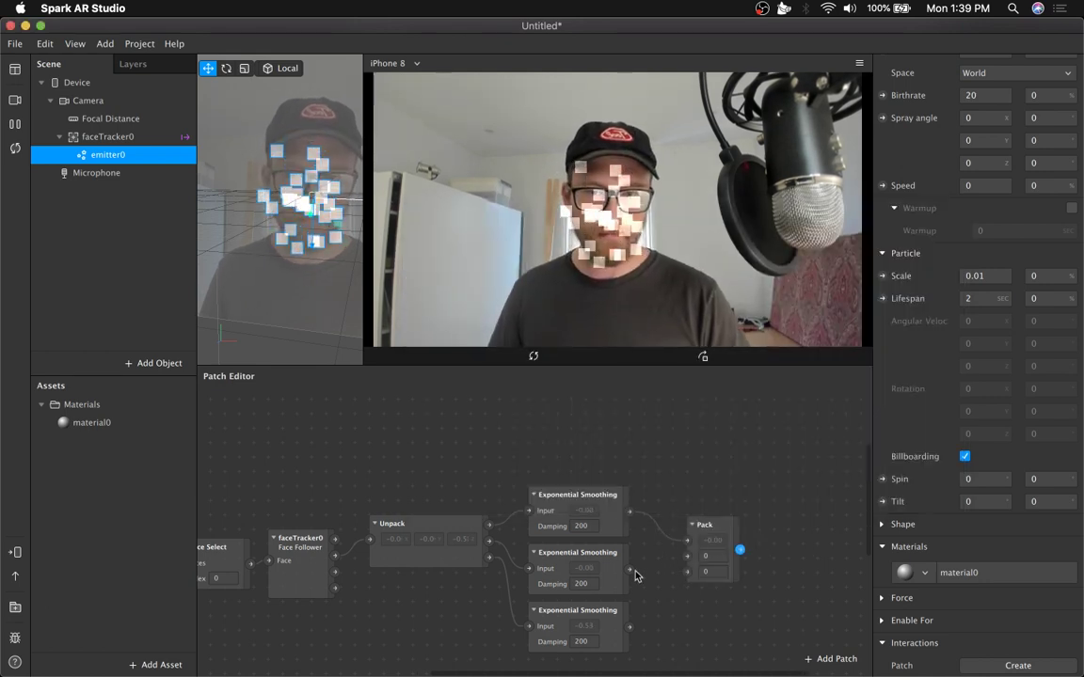
Connect the second and third Exponential Smoothing outputs to Pack's second and third inputs
left_click_drag(628, 568, 687, 556)
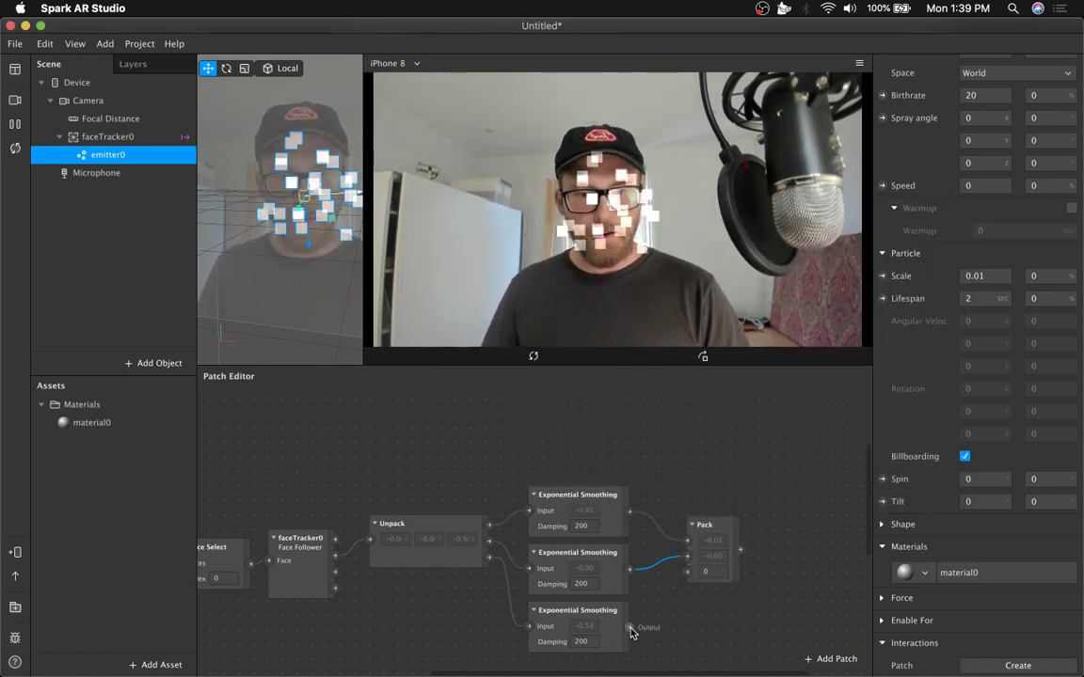
left_click_drag(629, 627, 688, 571)
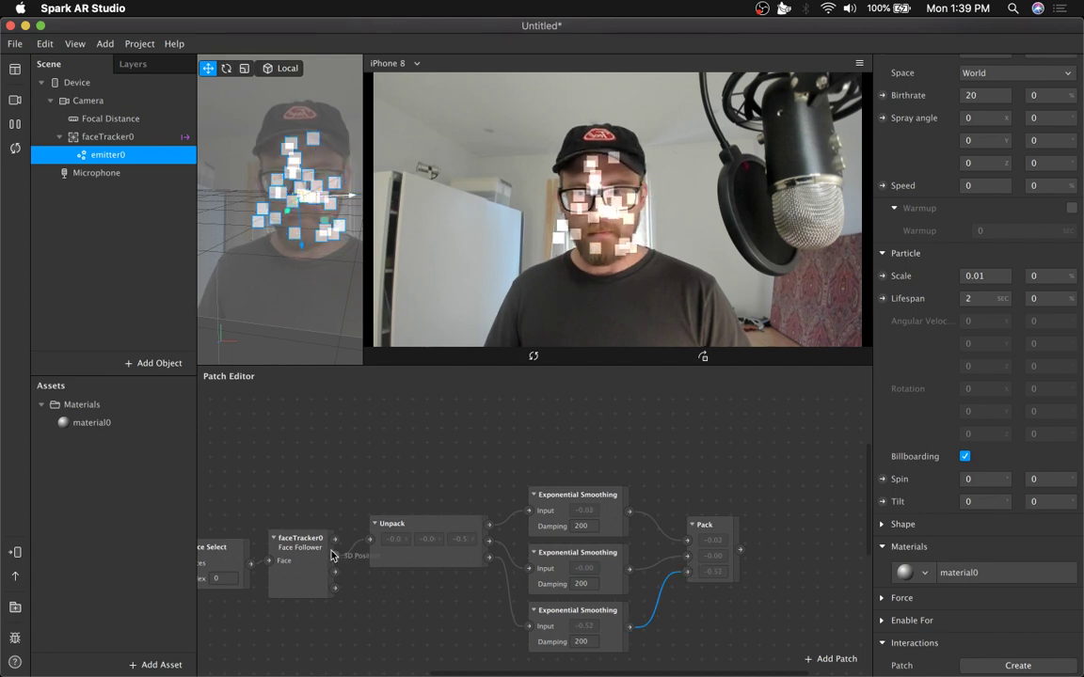
Add a Subtract patch that takes the face tracker's 3D position minus Pack's output, and place it above and beyond Pack
left_click_drag(334, 555, 719, 456)
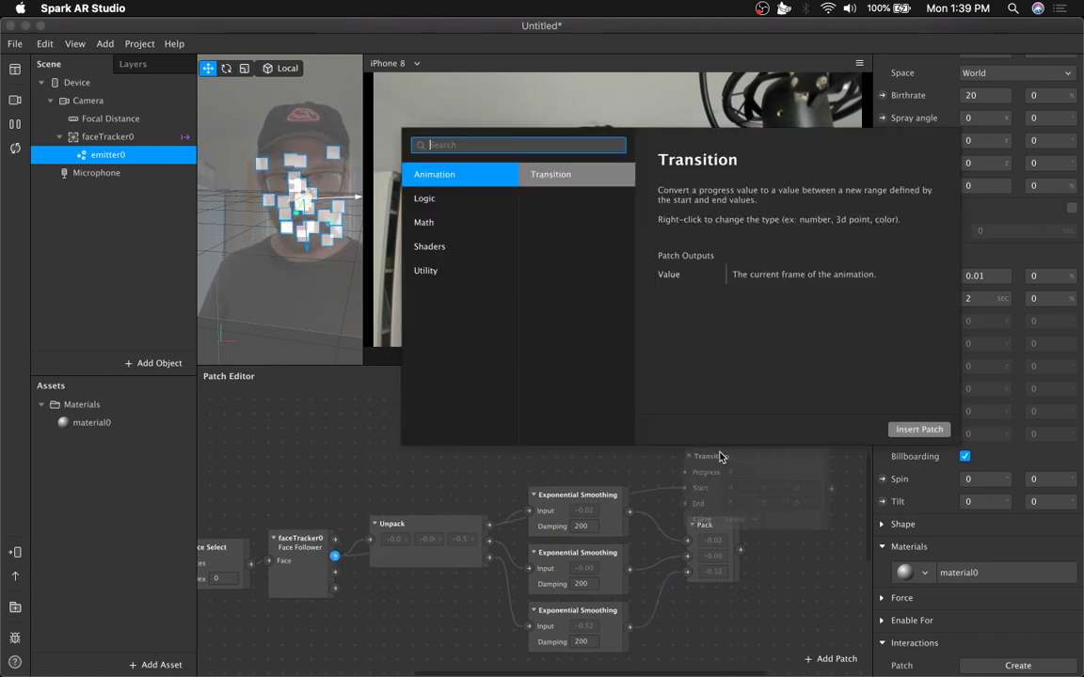
type("sub")
double_click(496, 176)
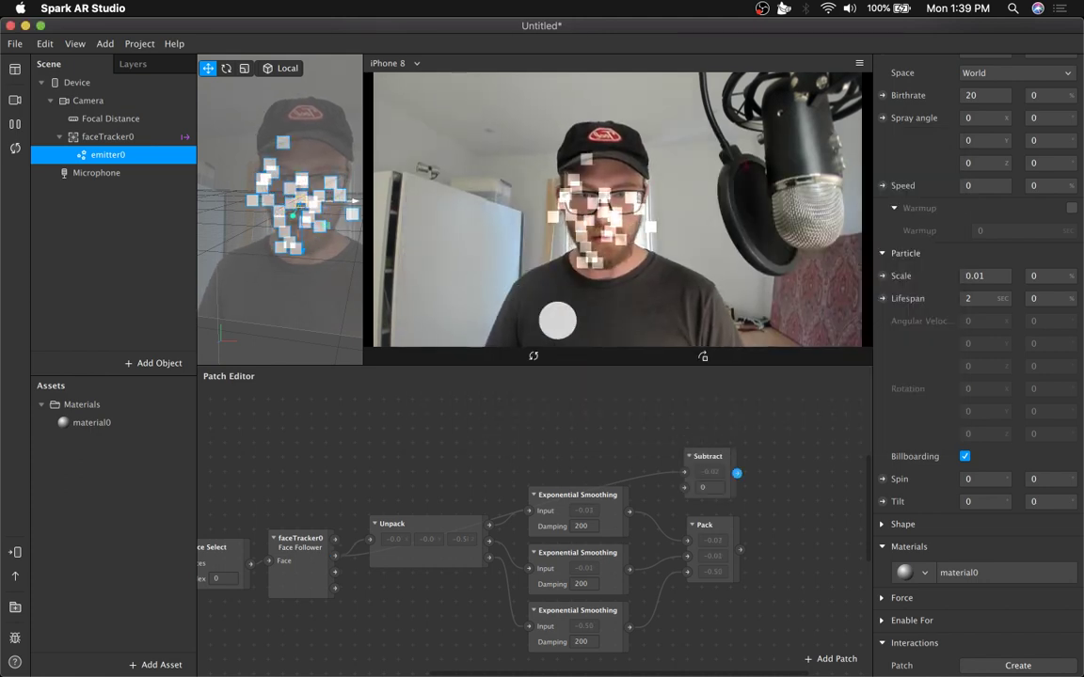
left_click_drag(708, 458, 781, 467)
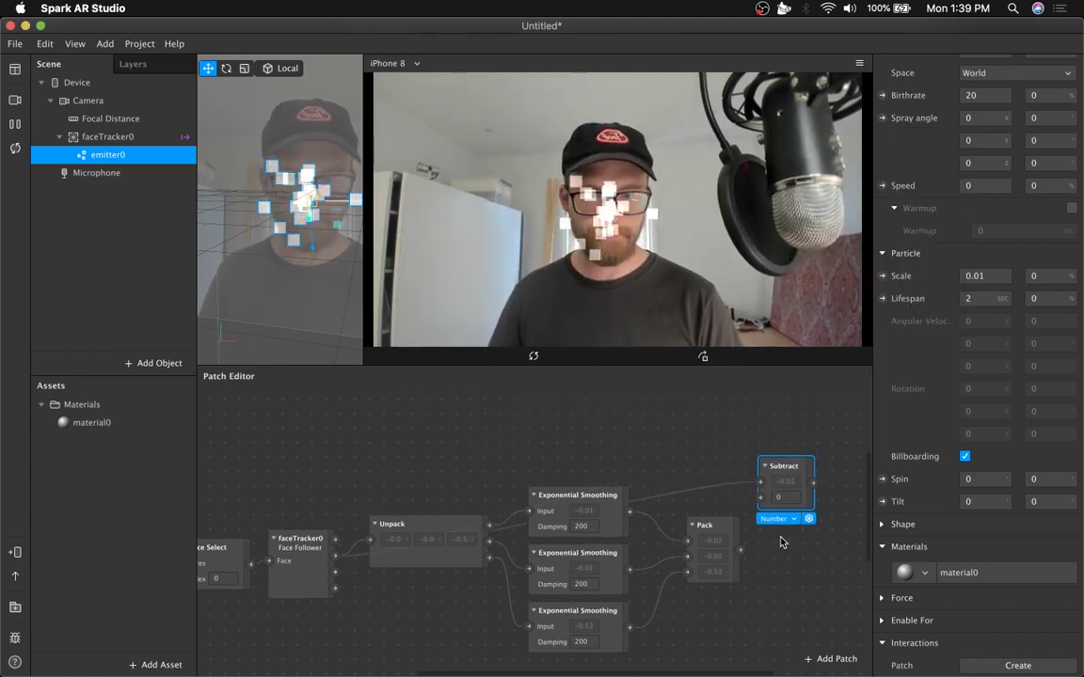
left_click_drag(739, 553, 760, 496)
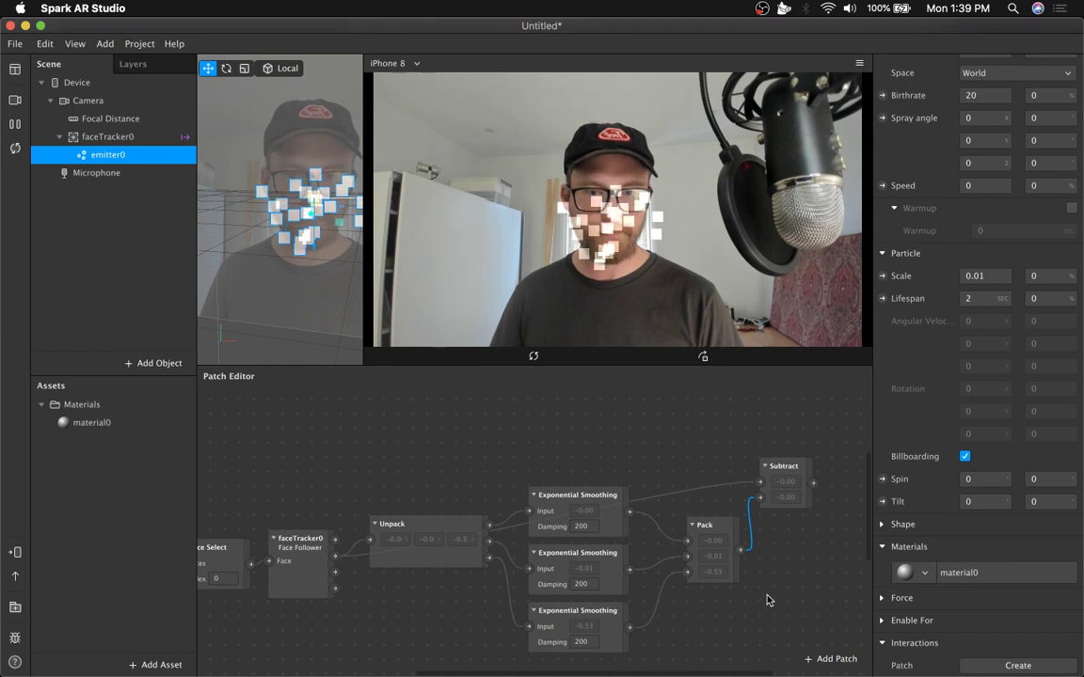
Add an Arctangent patch fed by Subtract's output
scroll(767, 600, "right", 5)
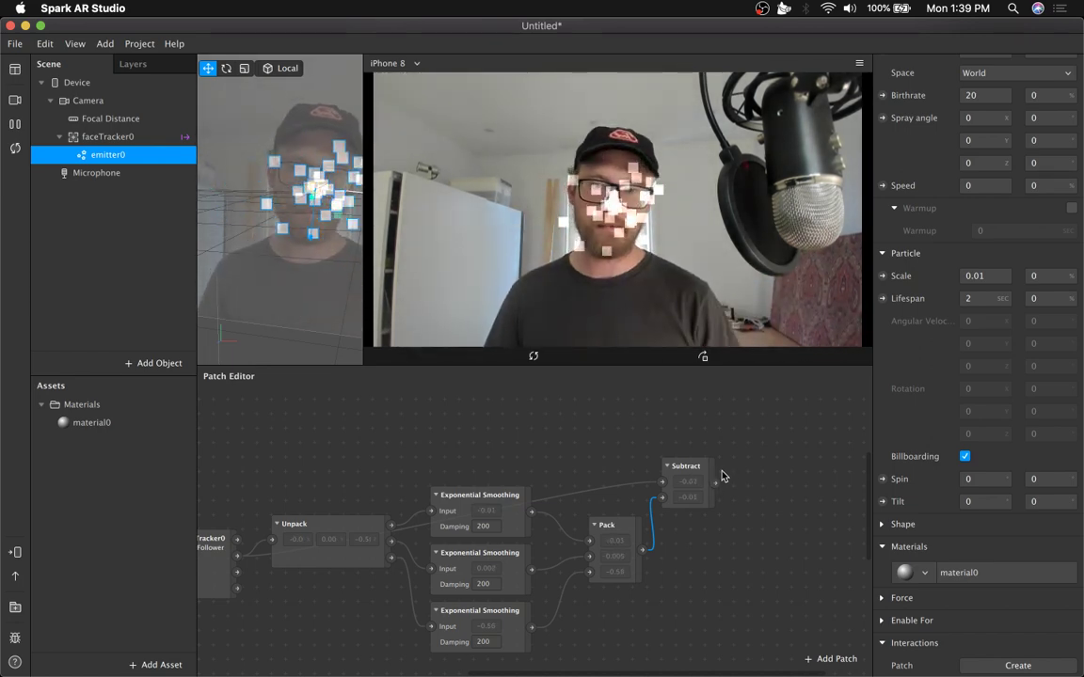
scroll(700, 476, "right", 5)
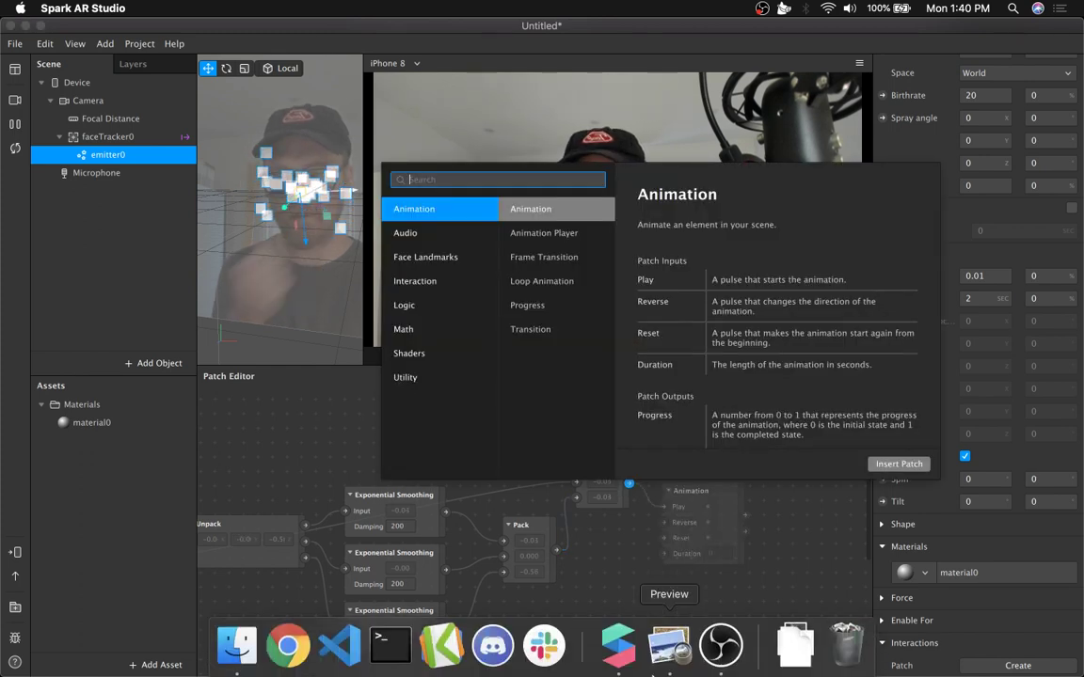
type("arct")
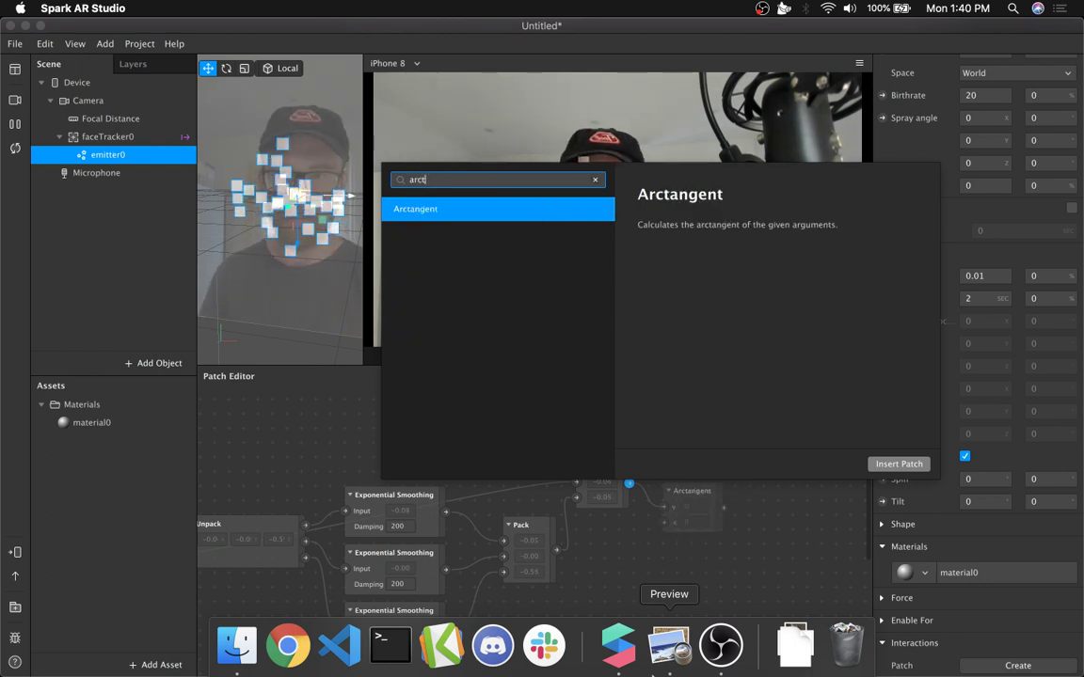
key("Return")
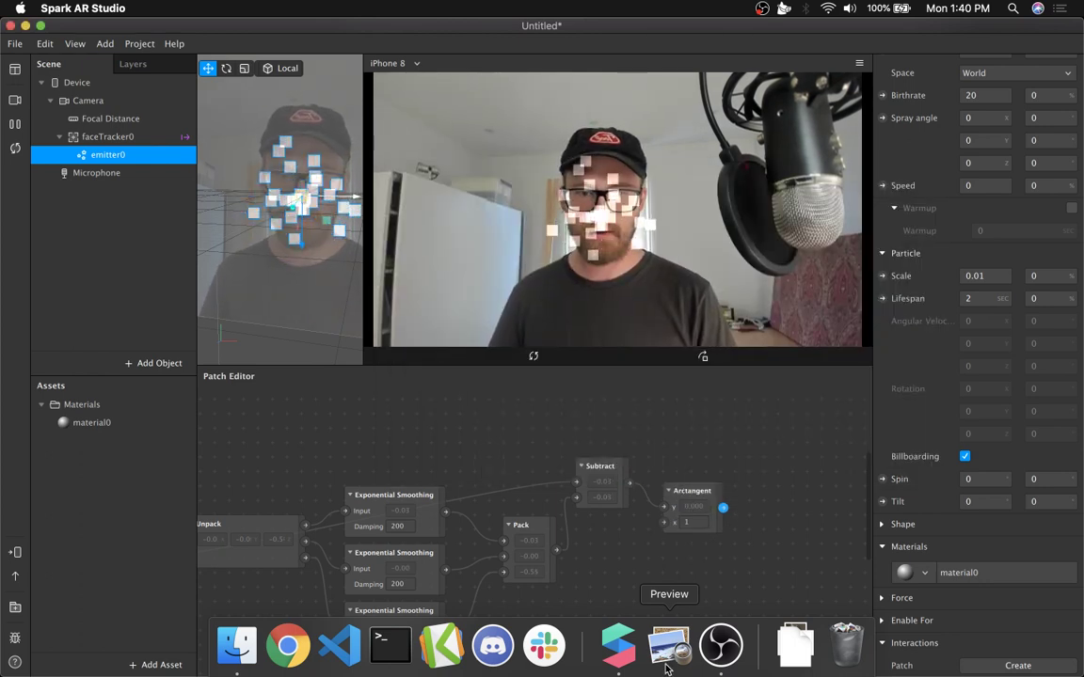
Check the reference patch graph in Preview, move Arctangent aside, and add an Unpack patch on Subtract's output
left_click(669, 646)
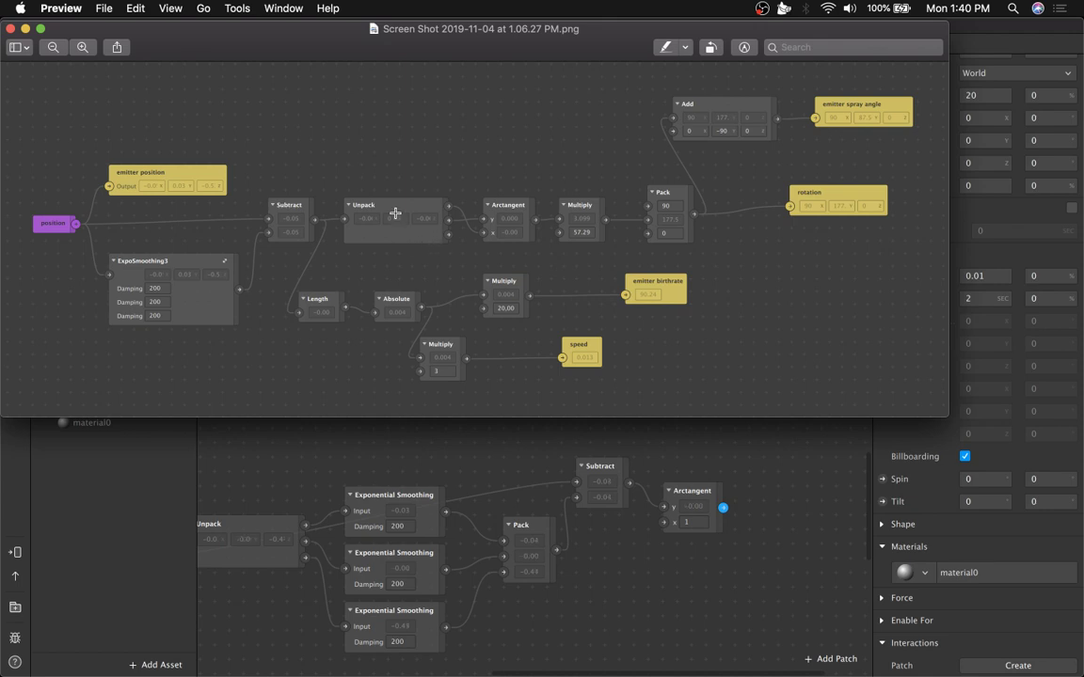
left_click_drag(678, 486, 795, 485)
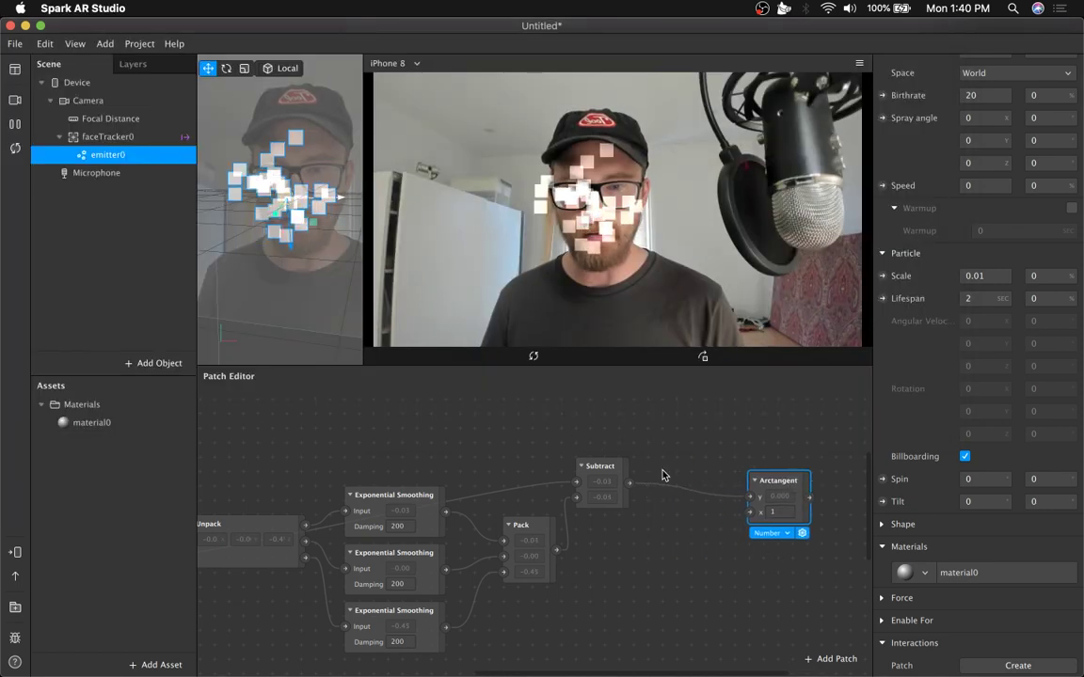
left_click_drag(628, 482, 675, 481)
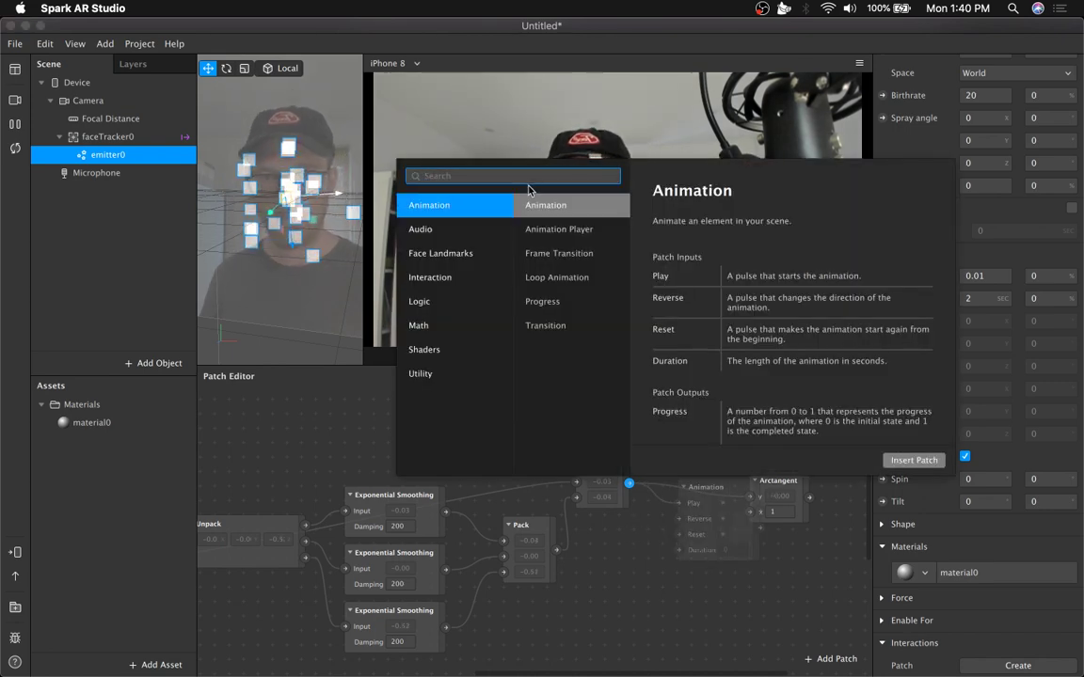
type("un")
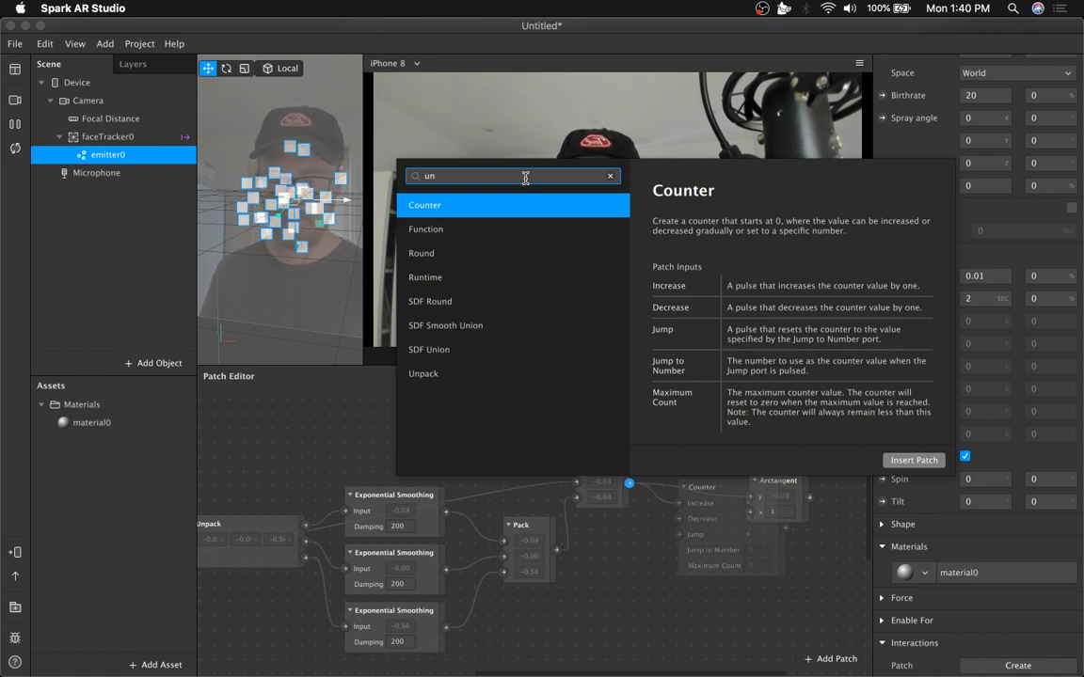
type("pack")
key("Return")
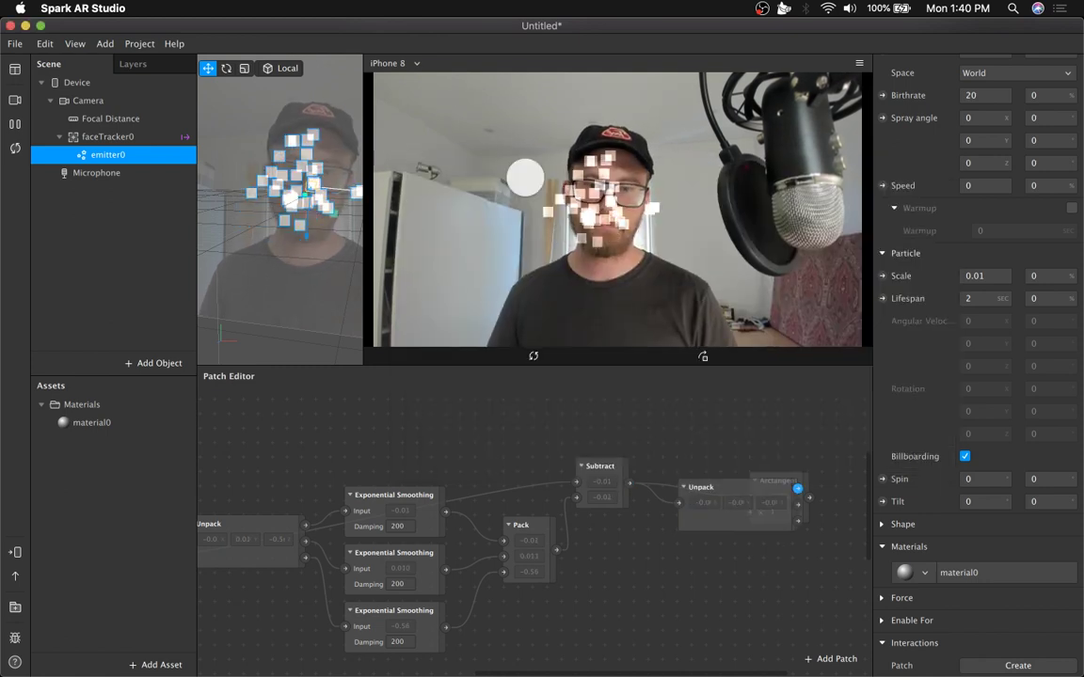
Connect the new Unpack's Y output to Arctangent's y input and its X output to x, and place Arctangent beside Unpack
left_click_drag(766, 491, 792, 465)
scroll(734, 455, "right", 1)
scroll(737, 456, "right", 1)
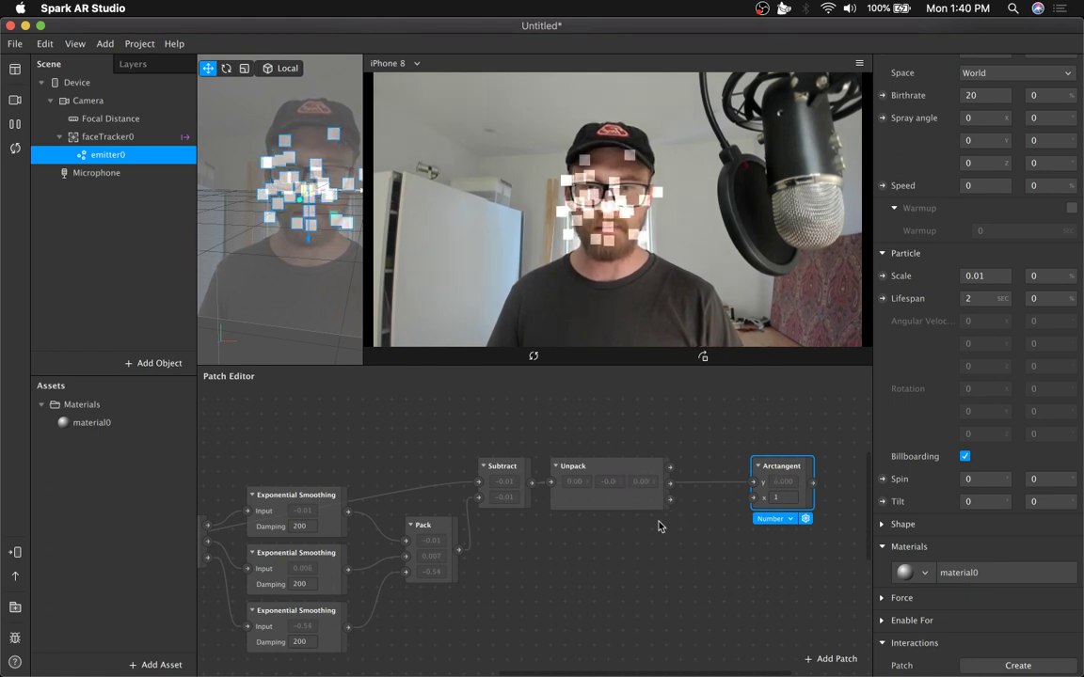
left_click_drag(671, 480, 831, 508)
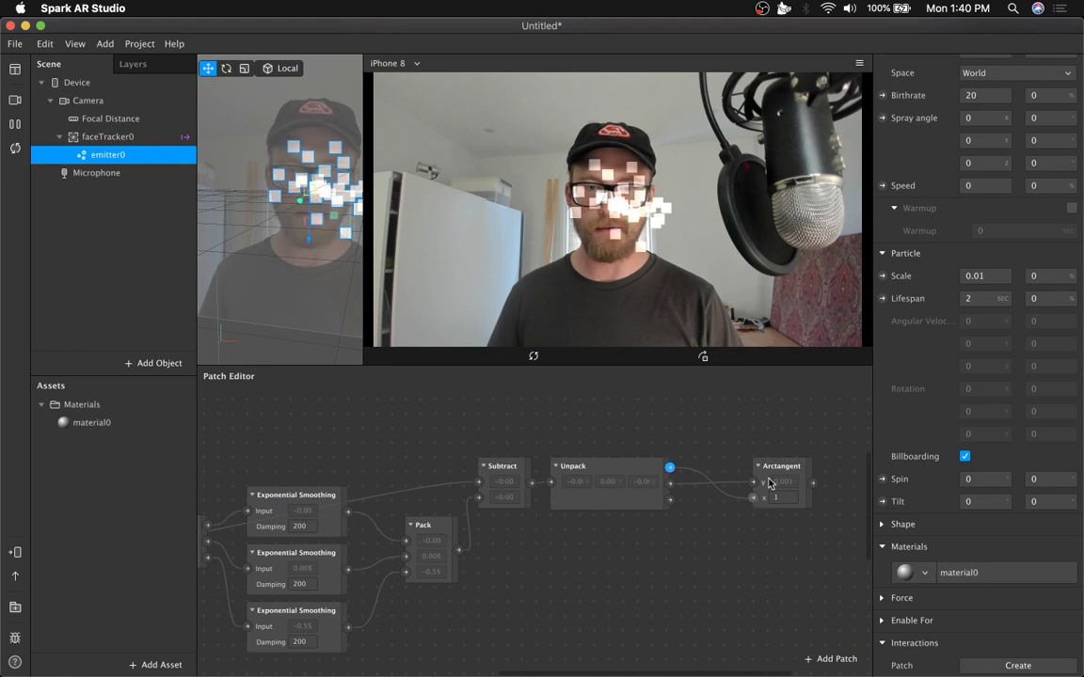
left_click_drag(769, 482, 709, 459)
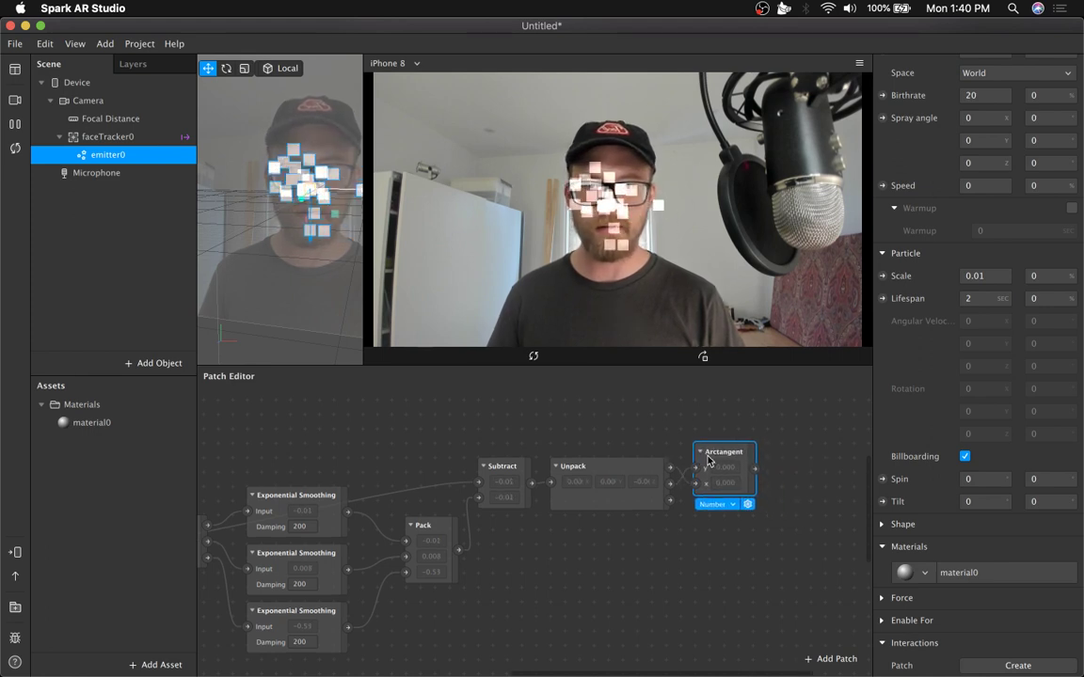
scroll(722, 496, "right", 5)
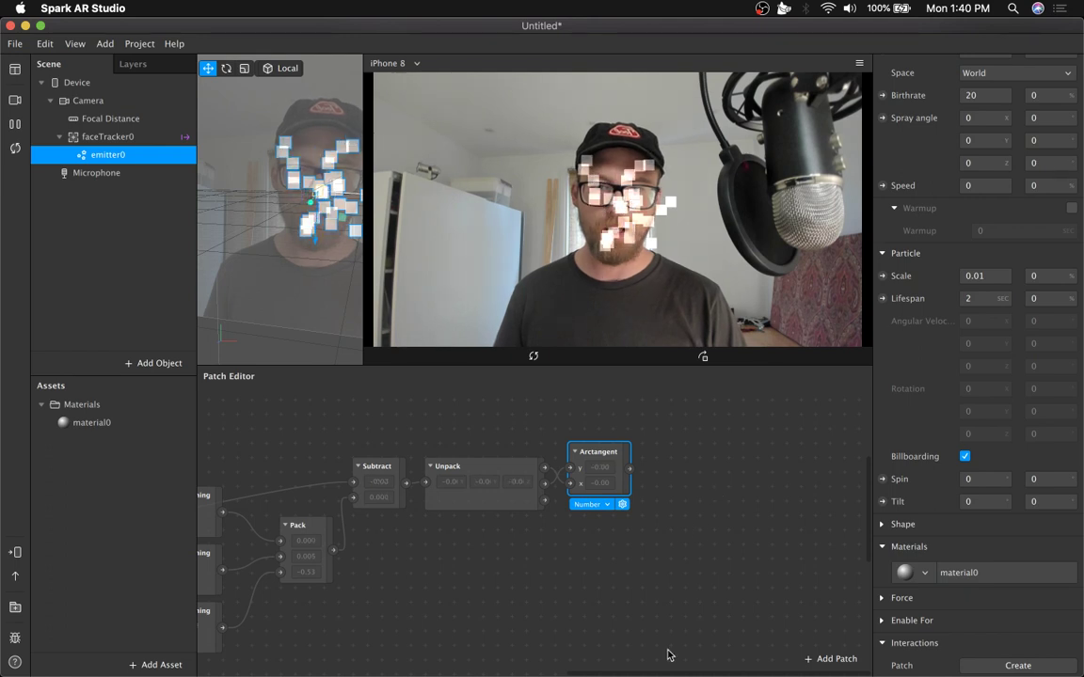
mouse_move(616, 673)
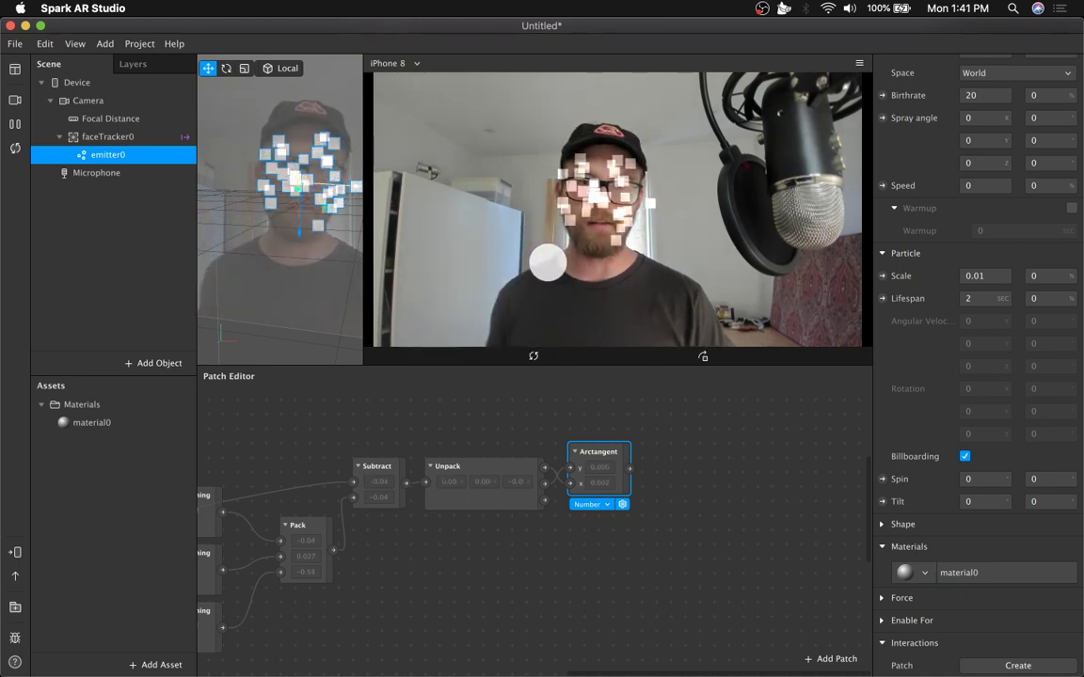
left_click(661, 456)
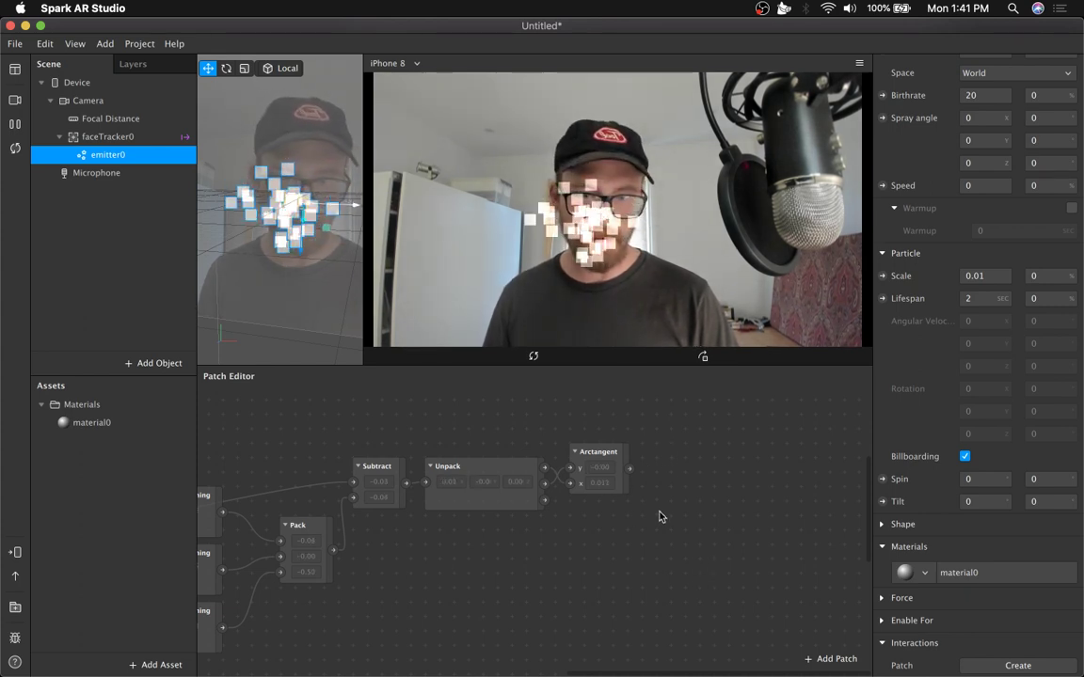
left_click(614, 456)
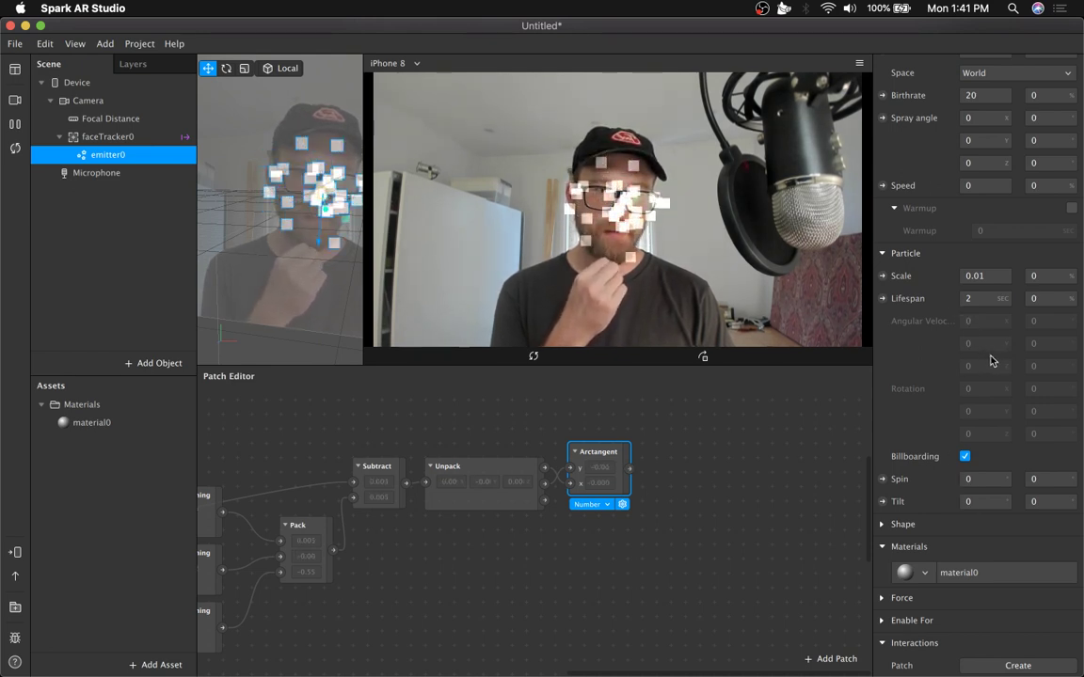
Create a patch for emitter0's Spray Angle and place it beyond Arctangent
scroll(946, 325, "up", 5)
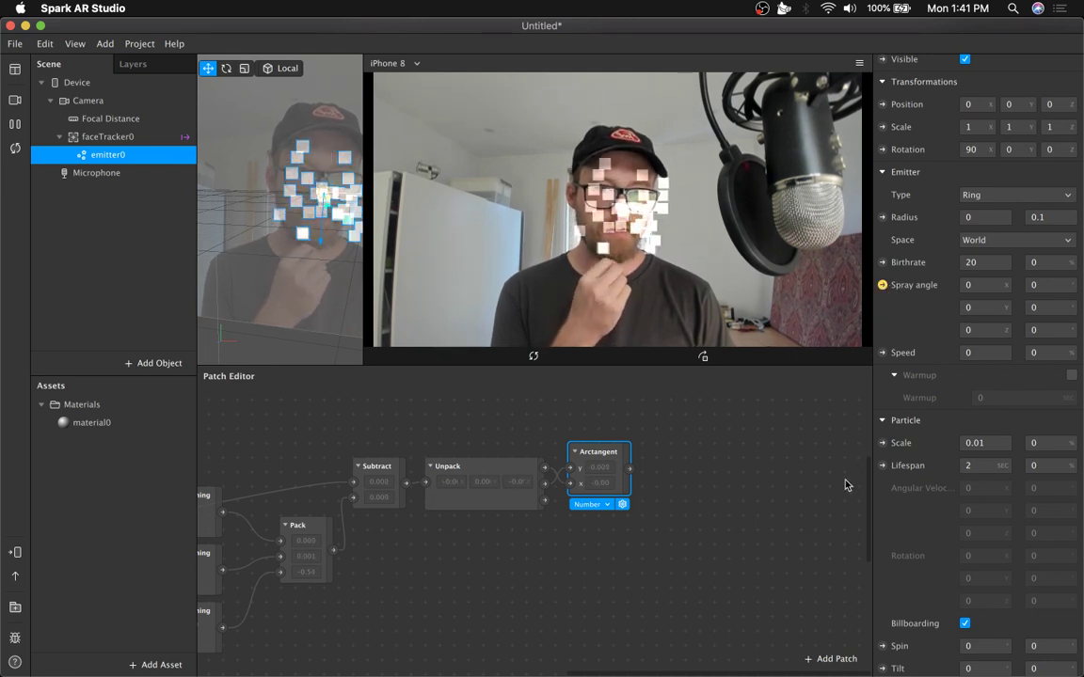
left_click_drag(558, 546, 719, 541)
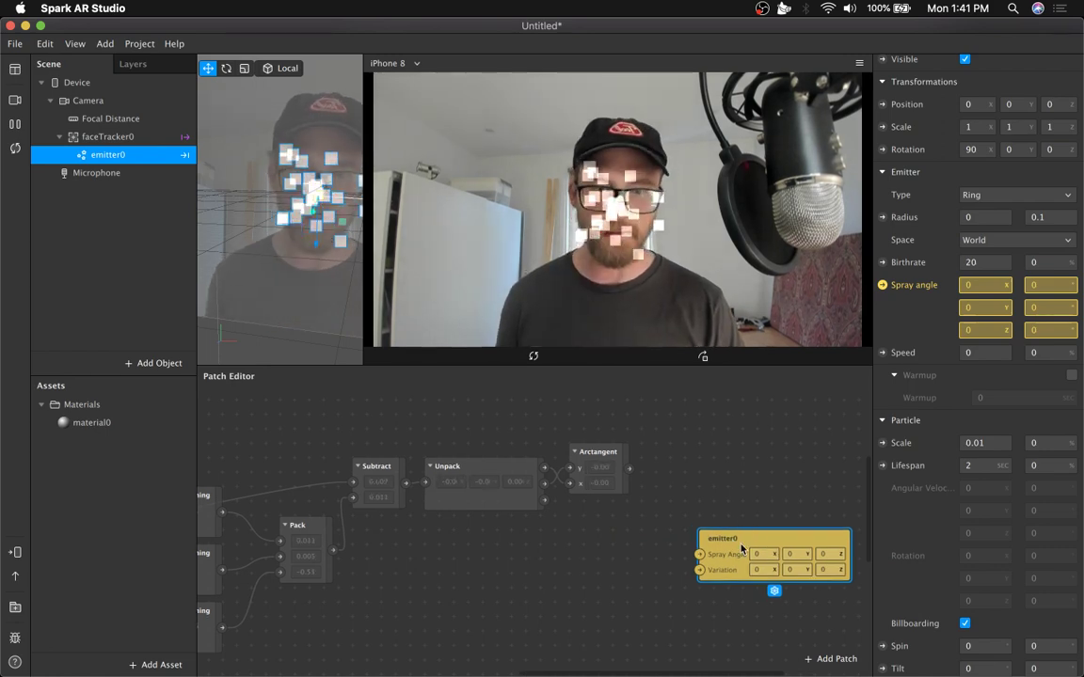
left_click_drag(740, 541, 828, 513)
Add a Multiply patch fed by Arctangent's output
left_click_drag(629, 471, 700, 471)
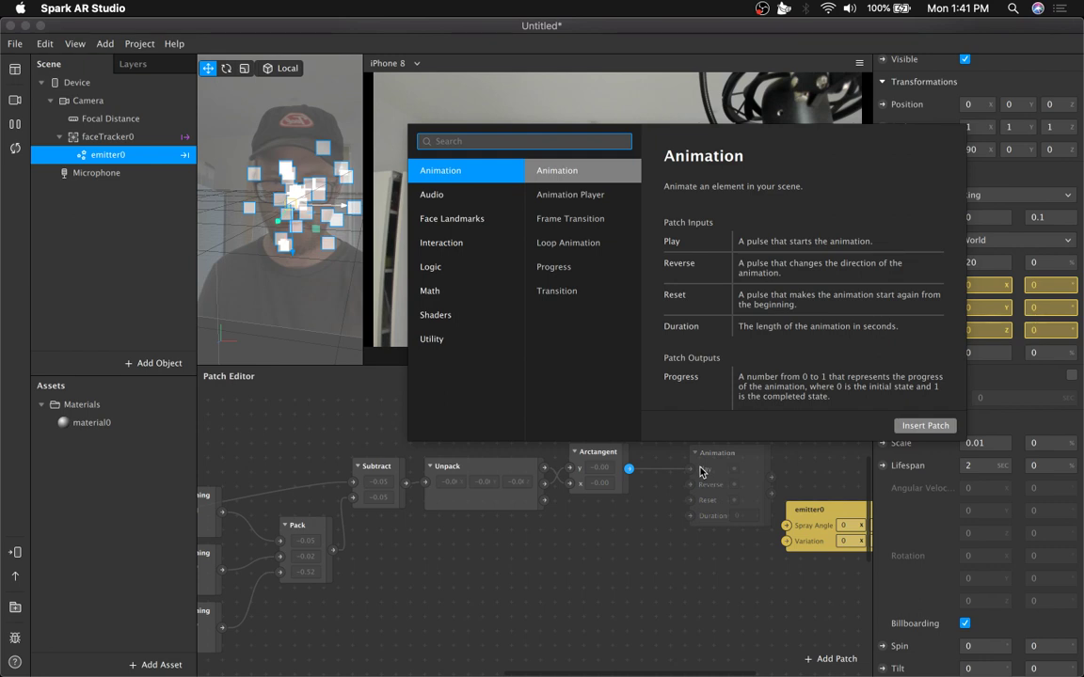
type("ma")
key("BackSpace")
key("BackSpace")
type("m")
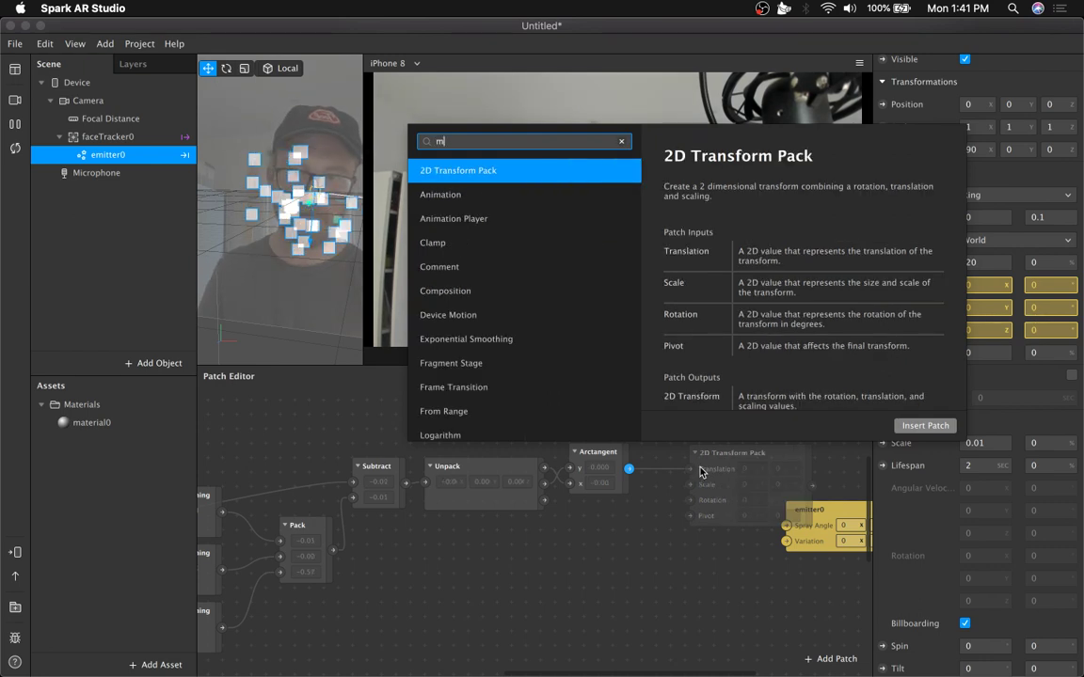
type("ultipl")
key("Return")
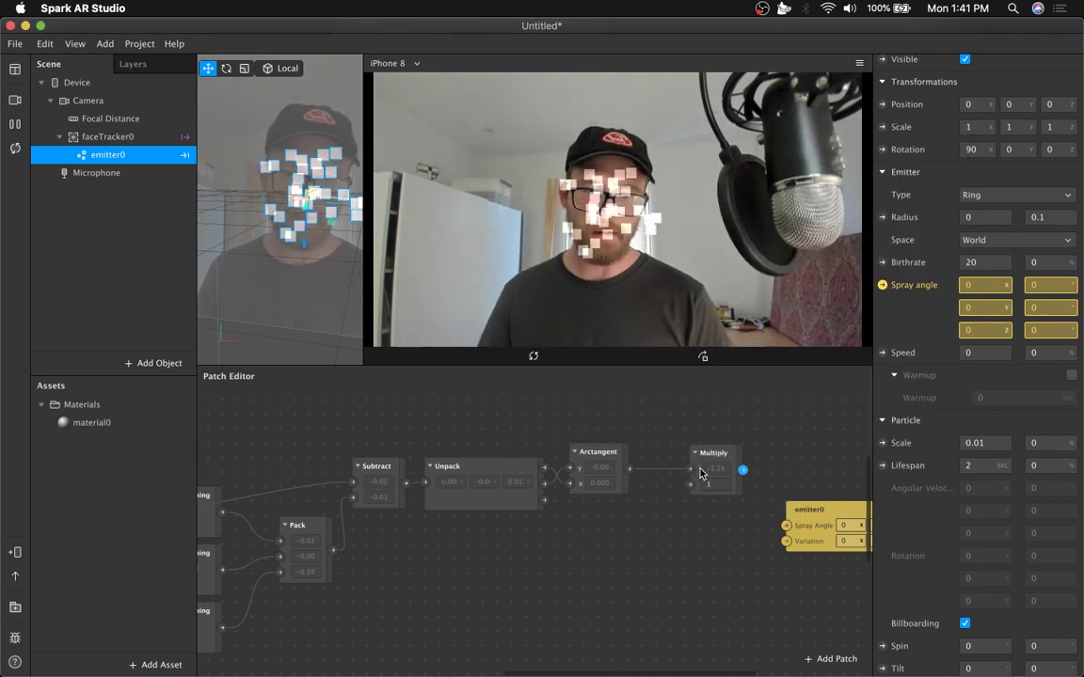
Set Multiply's second value to 57.32 by dividing 180 by pi, and place the patch close to Arctangent
left_click(706, 485)
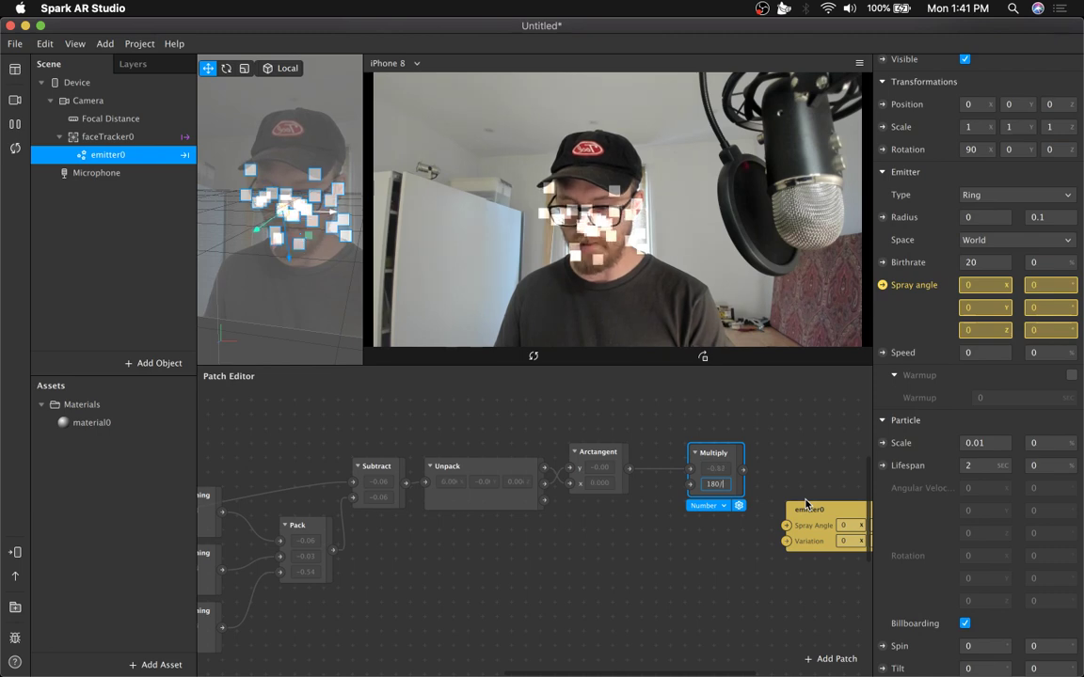
type("180/3")
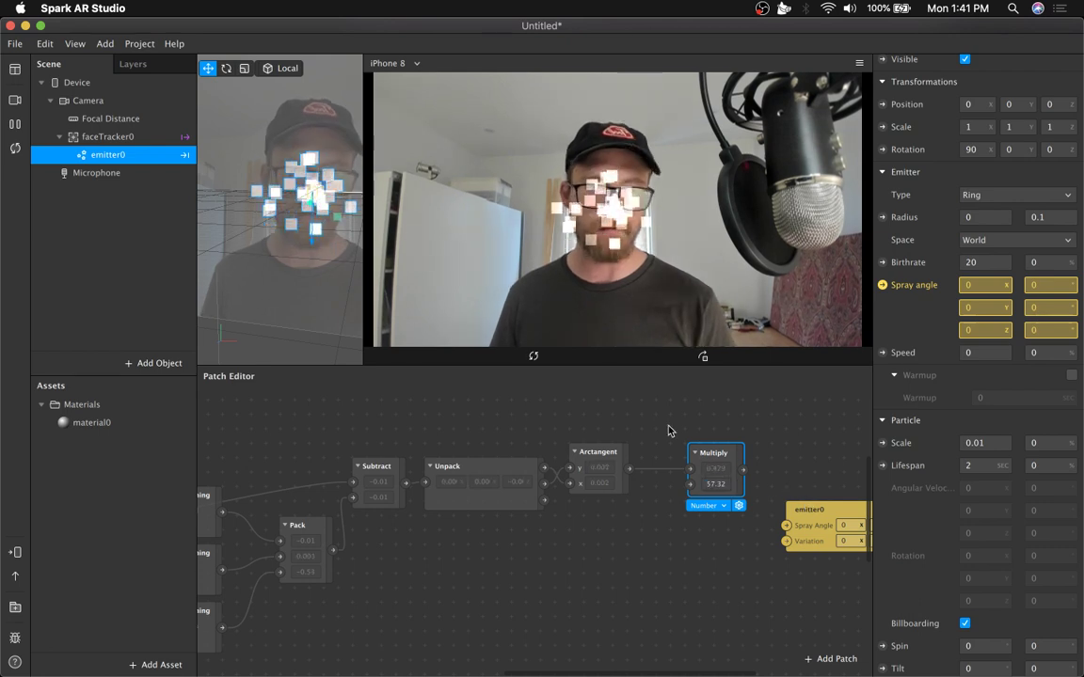
left_click_drag(717, 460, 684, 460)
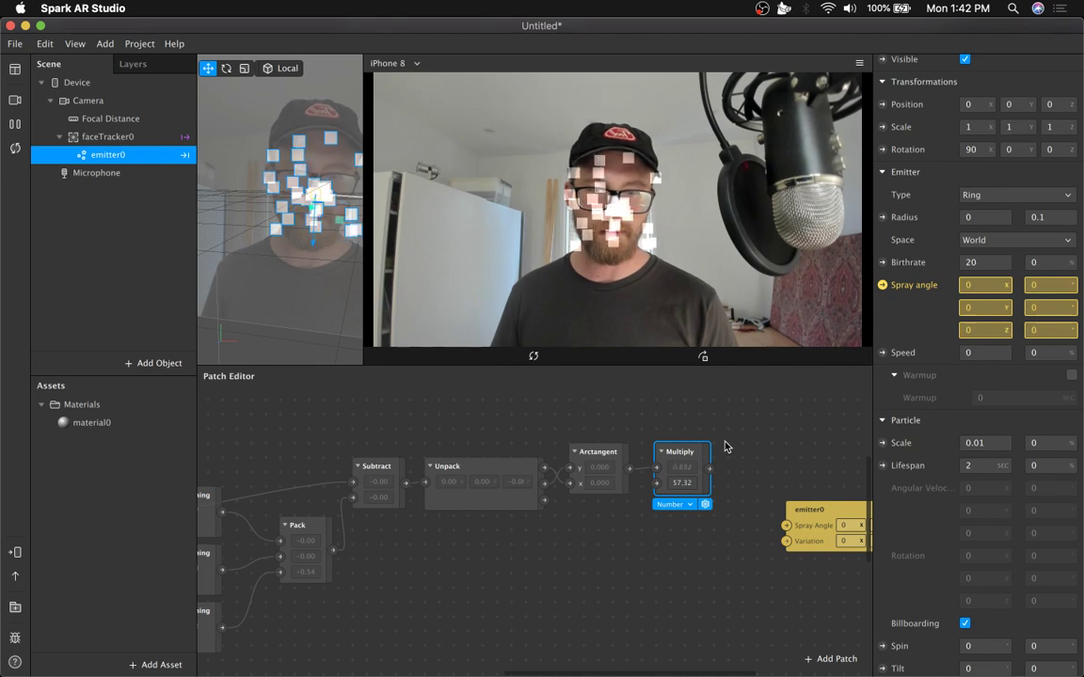
Align the emitter0 Spray Angle patch with Multiply, leaving a gap between them for additional patches
scroll(720, 448, "right", 3)
left_click_drag(723, 503, 760, 454)
scroll(732, 508, "right", 5)
left_click_drag(626, 475, 668, 463)
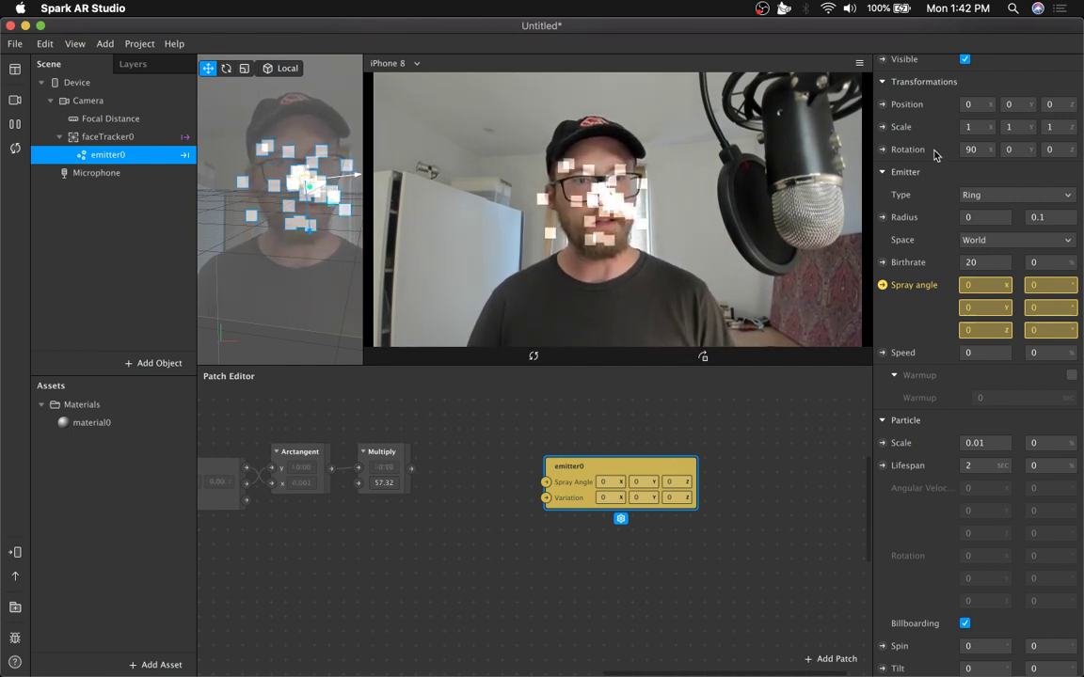
left_click(974, 151)
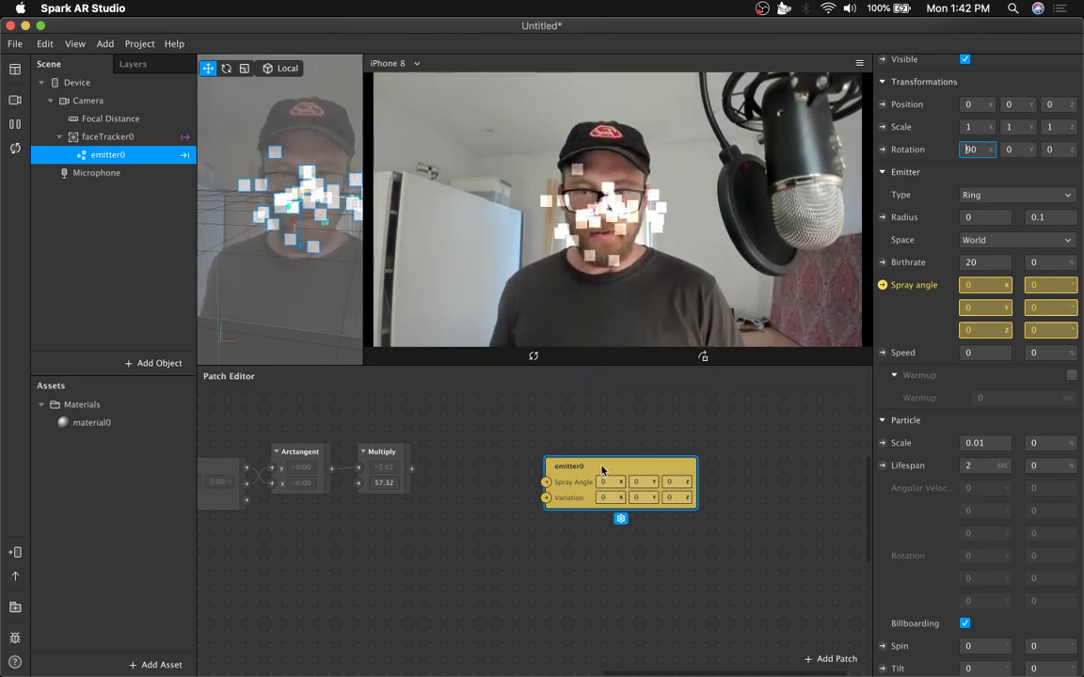
left_click_drag(602, 468, 580, 451)
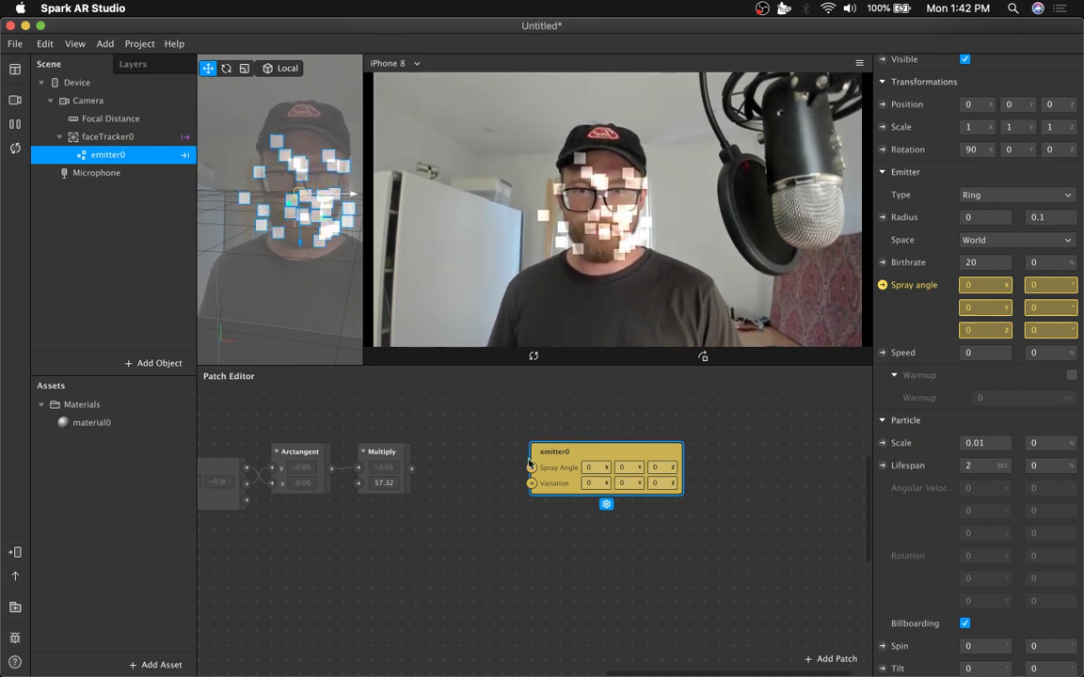
left_click_drag(589, 454, 630, 454)
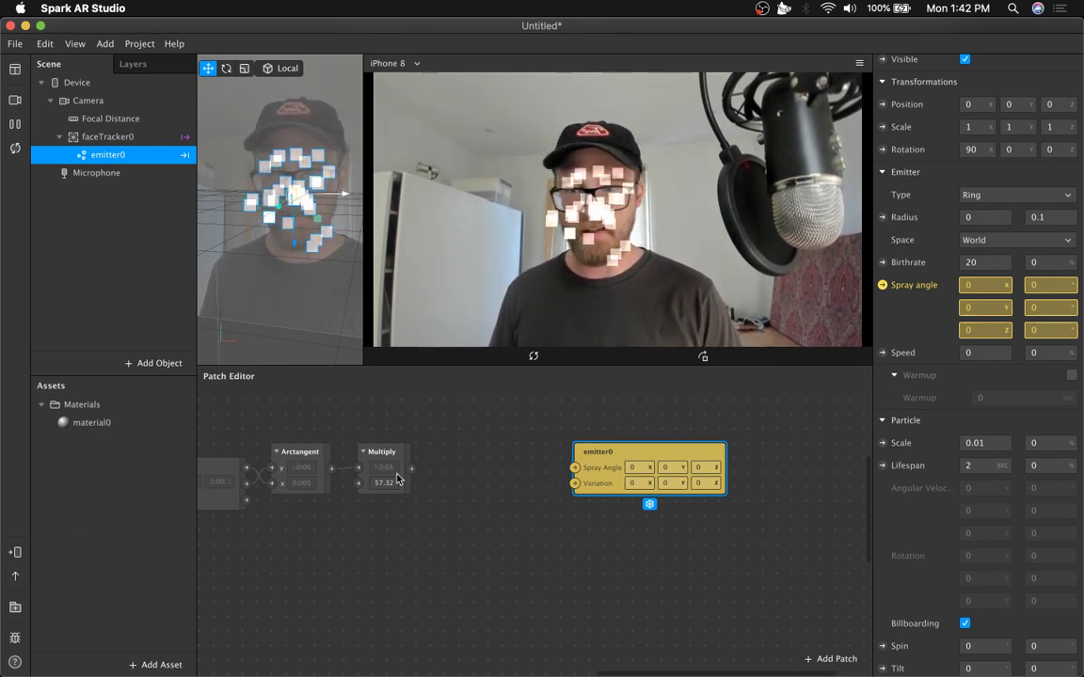
Add a Pack patch fed by Multiply's output
left_click_drag(411, 467, 608, 499)
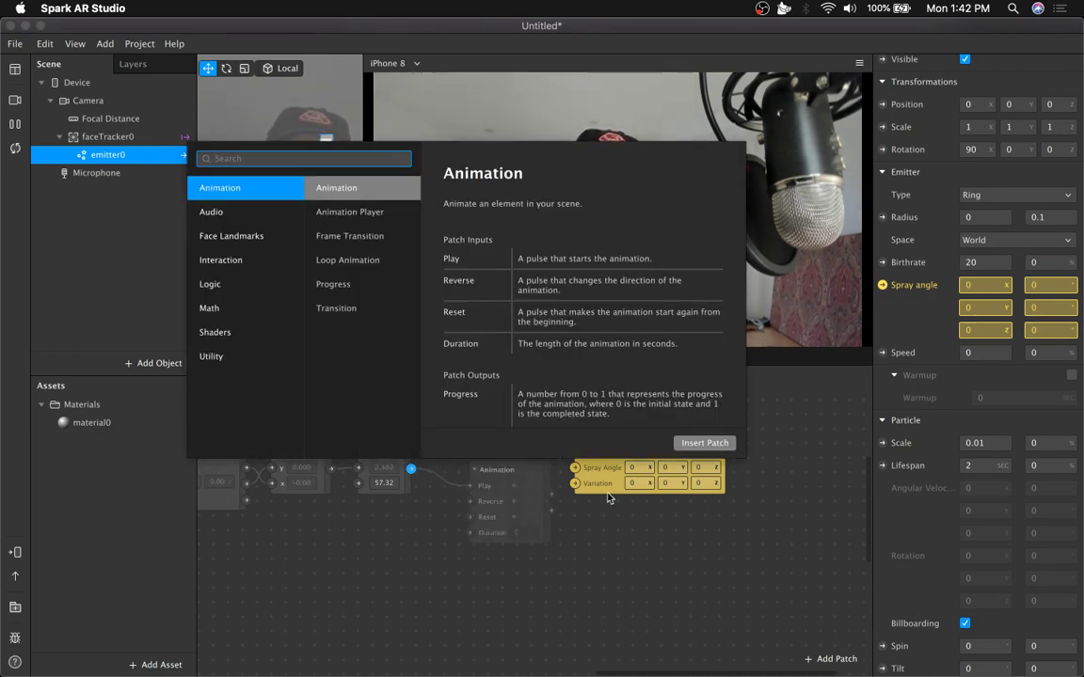
type("pack")
key("Down")
key("Down")
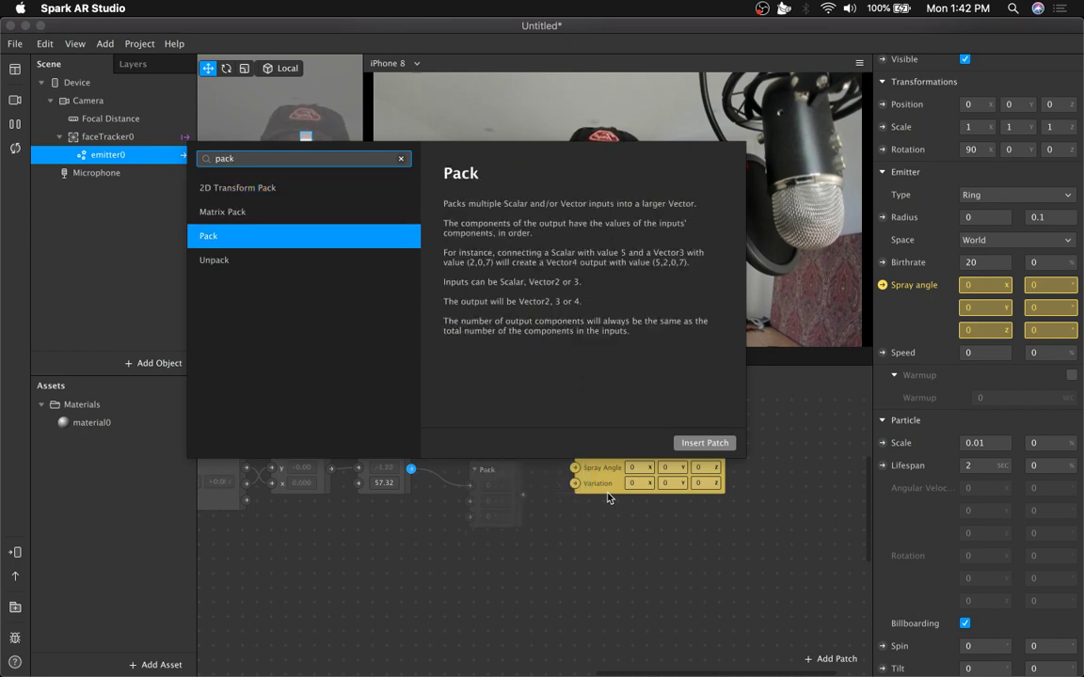
key("Return")
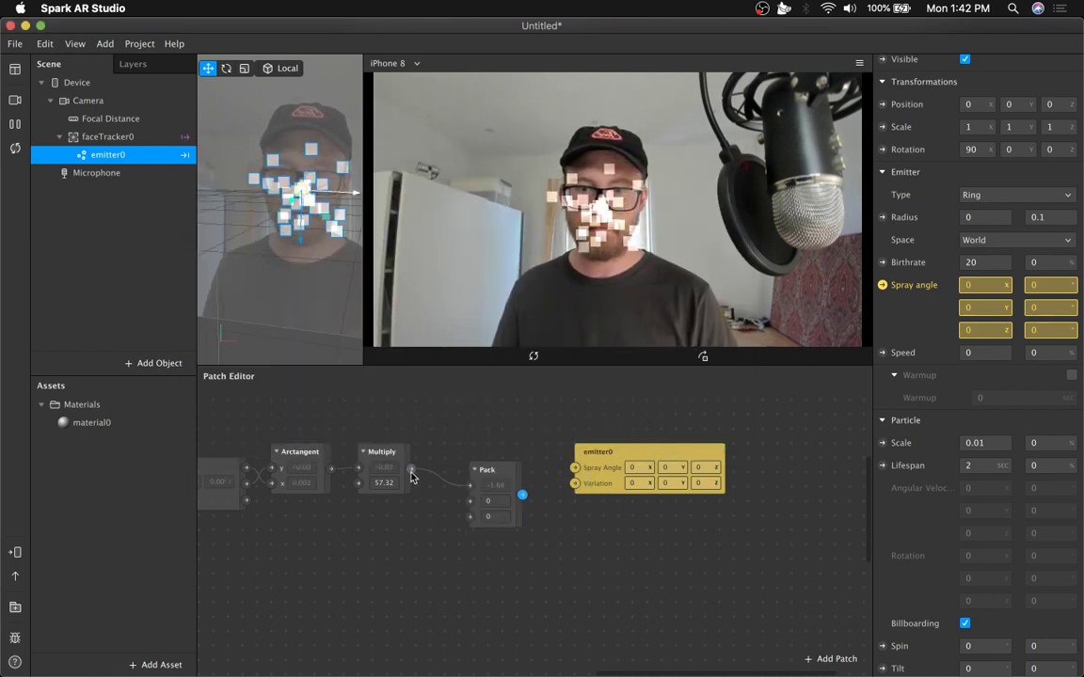
Route Multiply into only Pack's second input, align Pack with Multiply, and connect Pack's output to emitter0's Spray Angle
left_click_drag(473, 509, 470, 501)
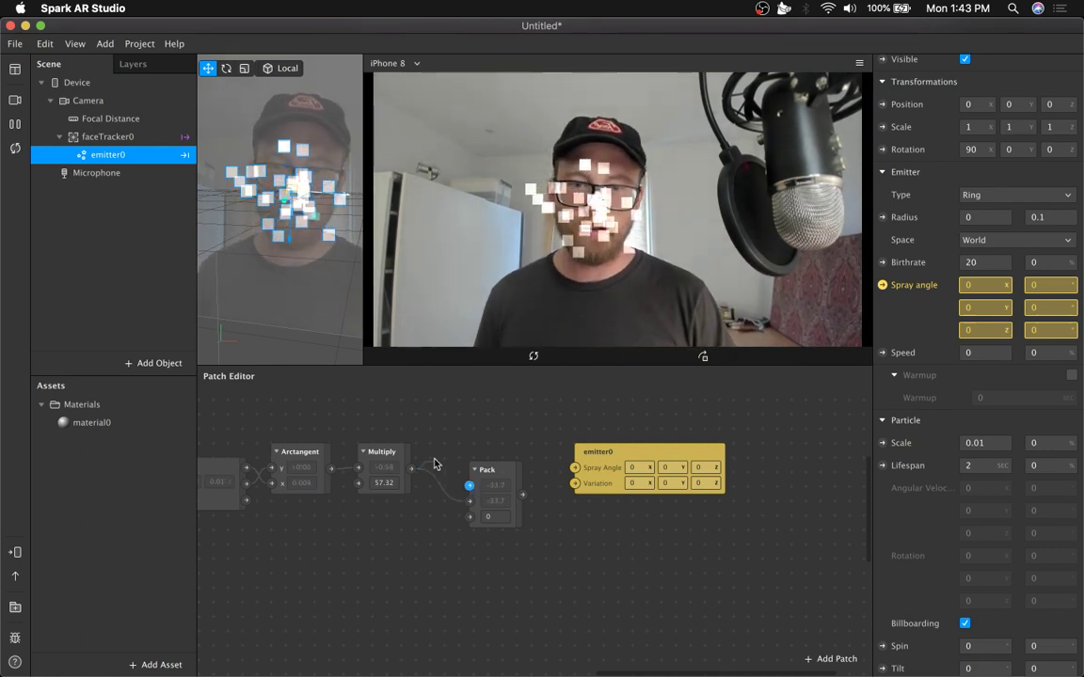
left_click_drag(498, 478, 484, 460)
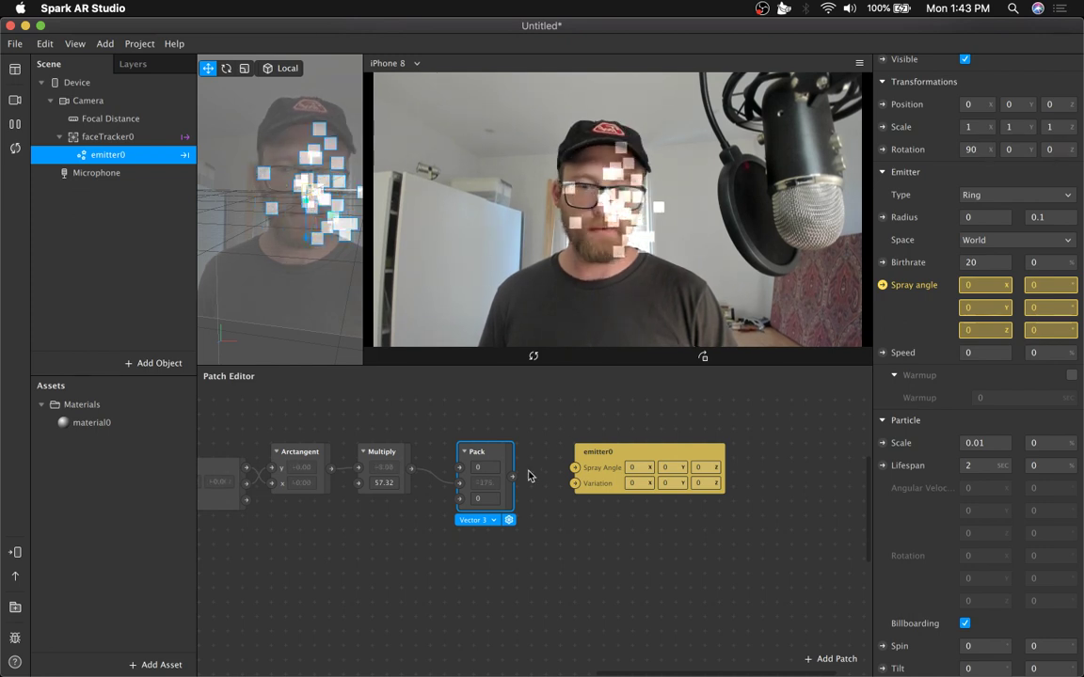
left_click_drag(513, 479, 575, 469)
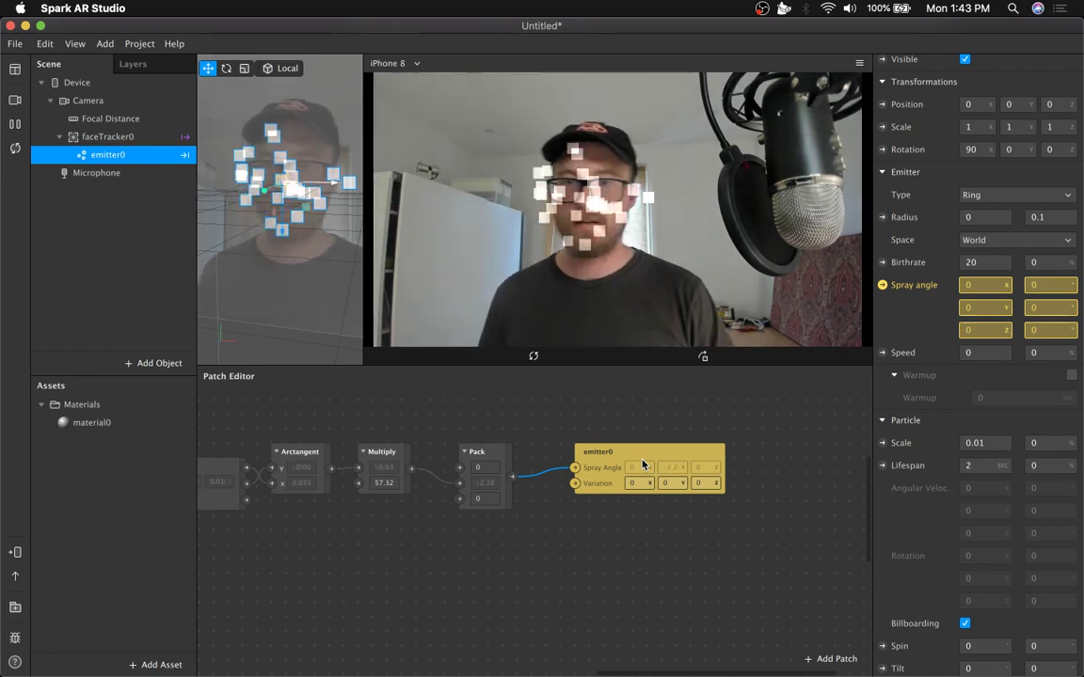
Set emitter0's speed to 0.1 and its Z rotation to 90
left_click(979, 354)
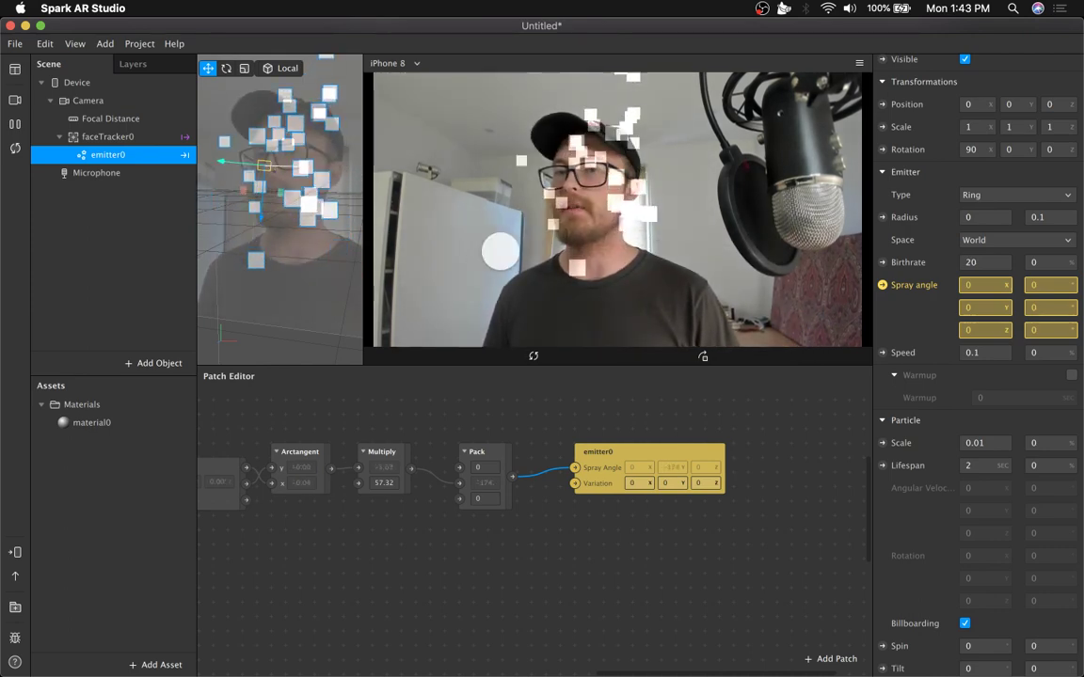
left_click(1051, 151)
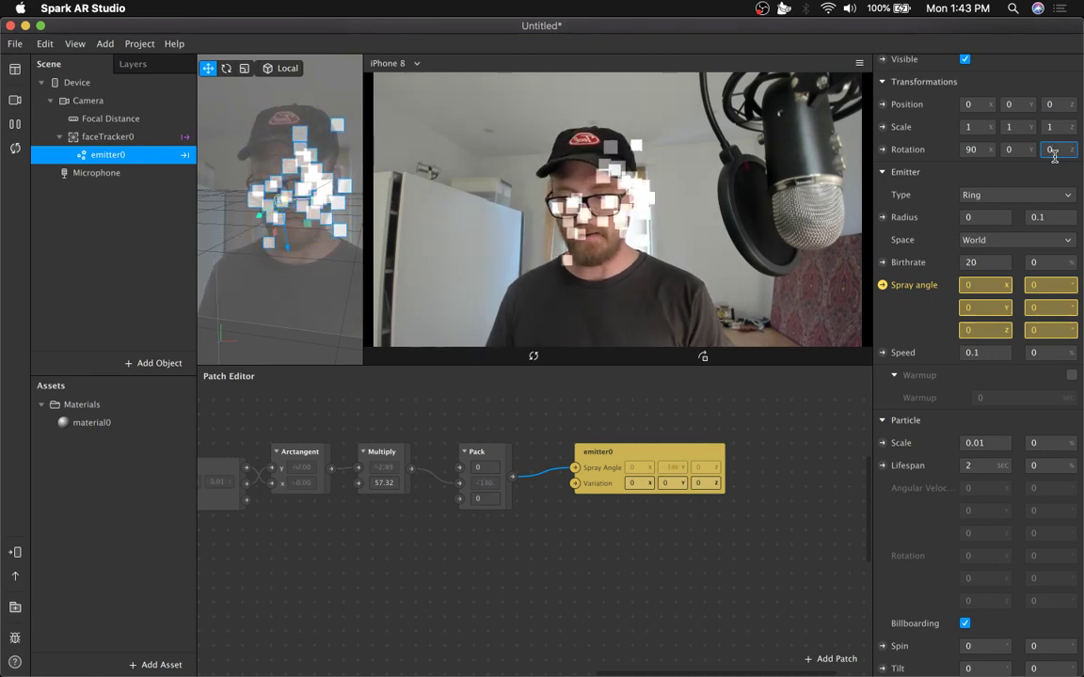
key("BackSpace")
type("90")
key("Return")
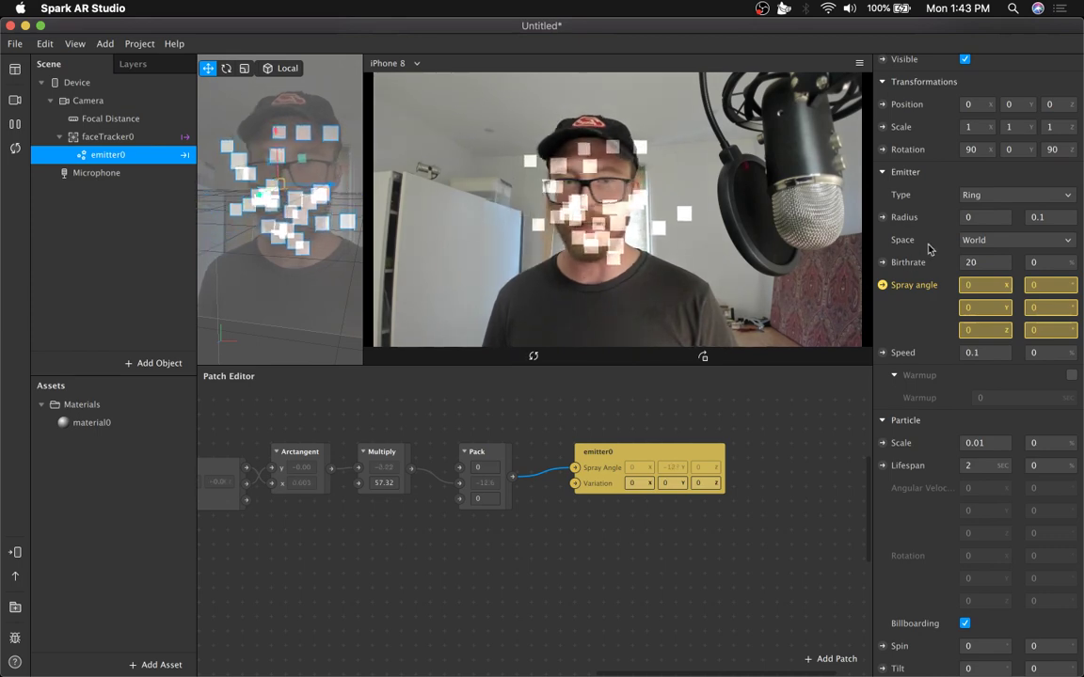
left_click(1054, 149)
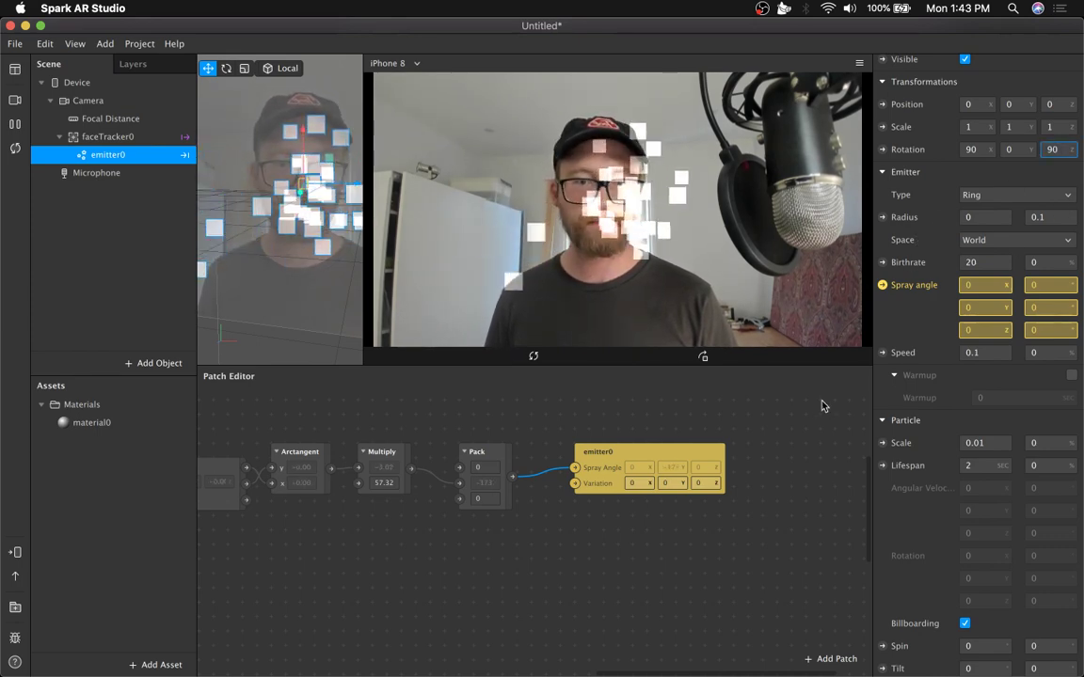
Set Pack's first value to 90
left_click(484, 458)
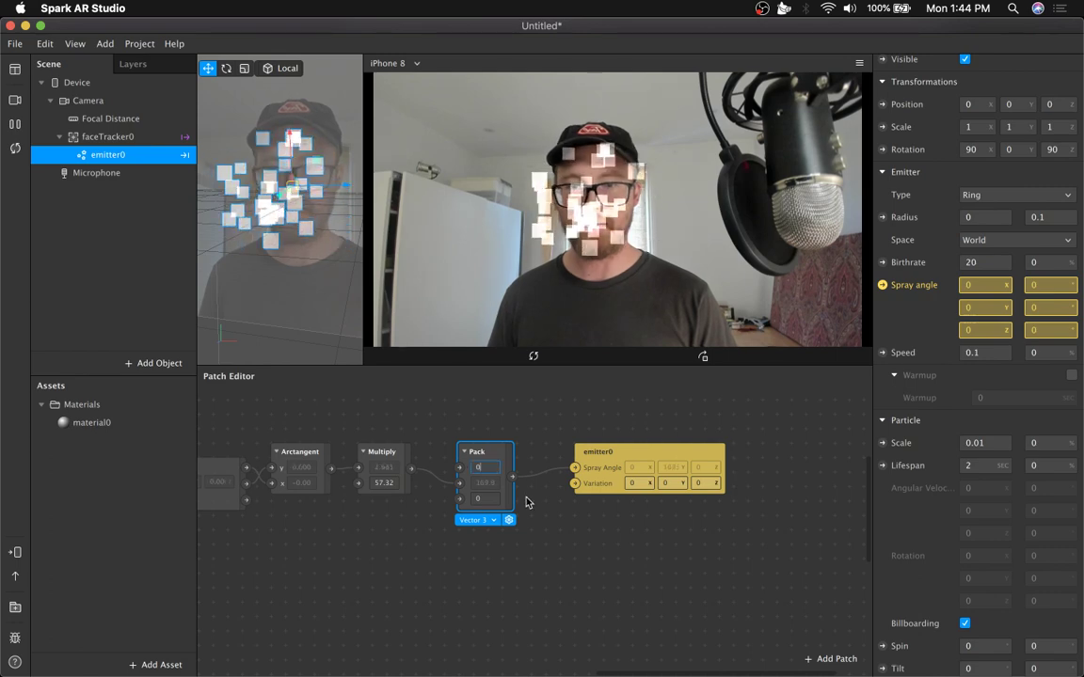
type("90")
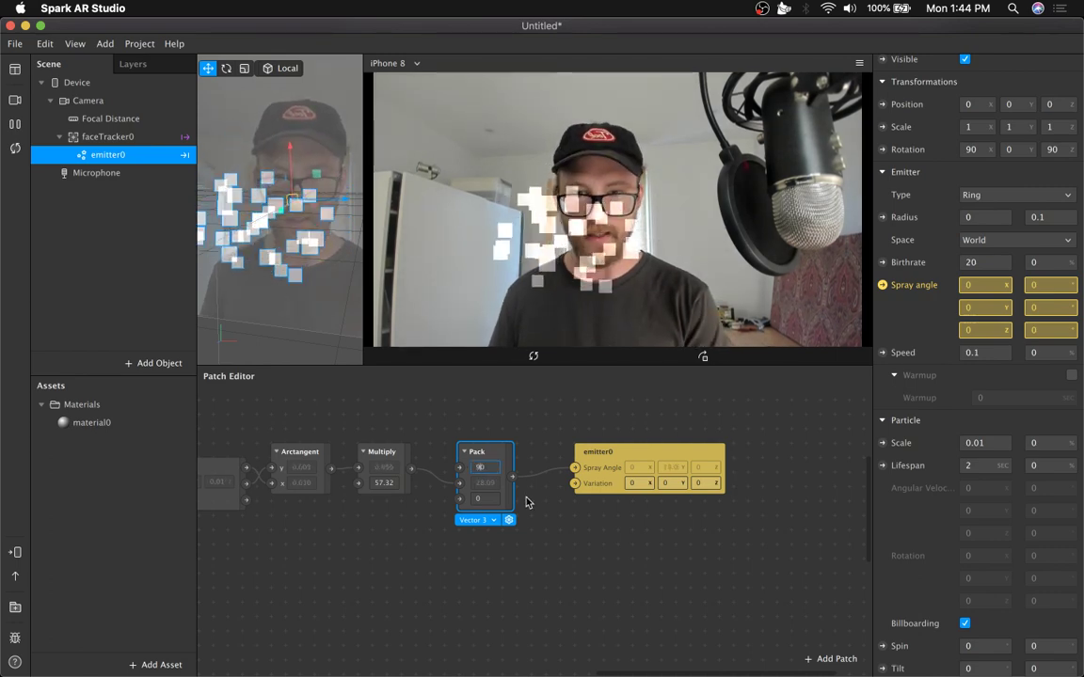
key("Return")
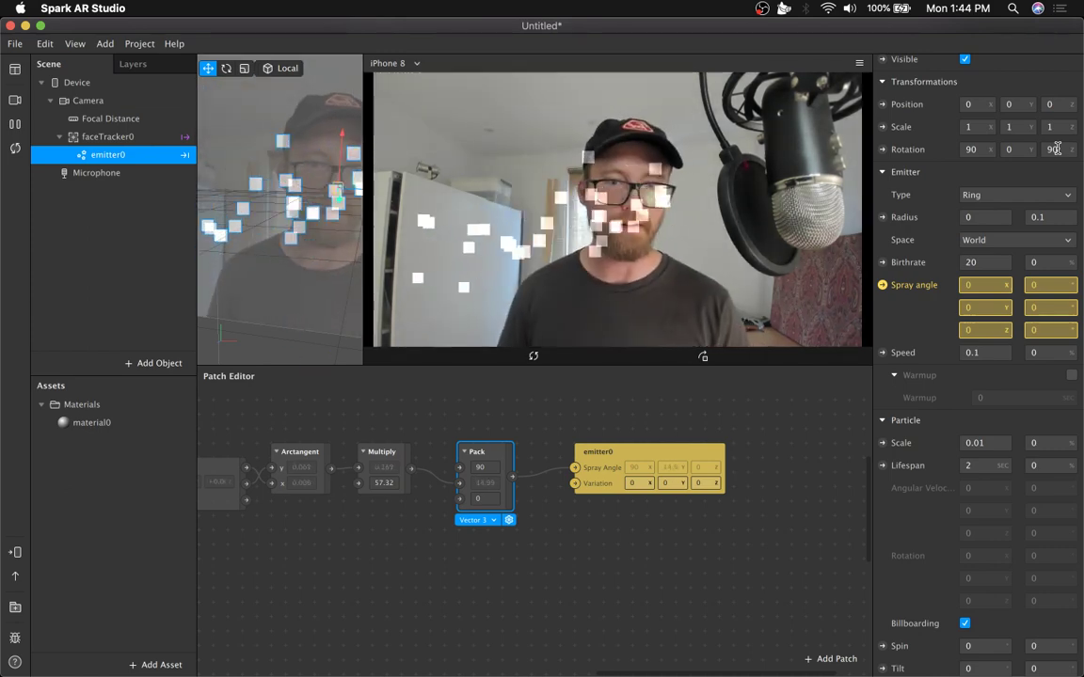
Switch to the reference screenshot in Preview, examine the Add patch feeding the emitter spray angle, and return to Spark AR Studio
left_click(1057, 148)
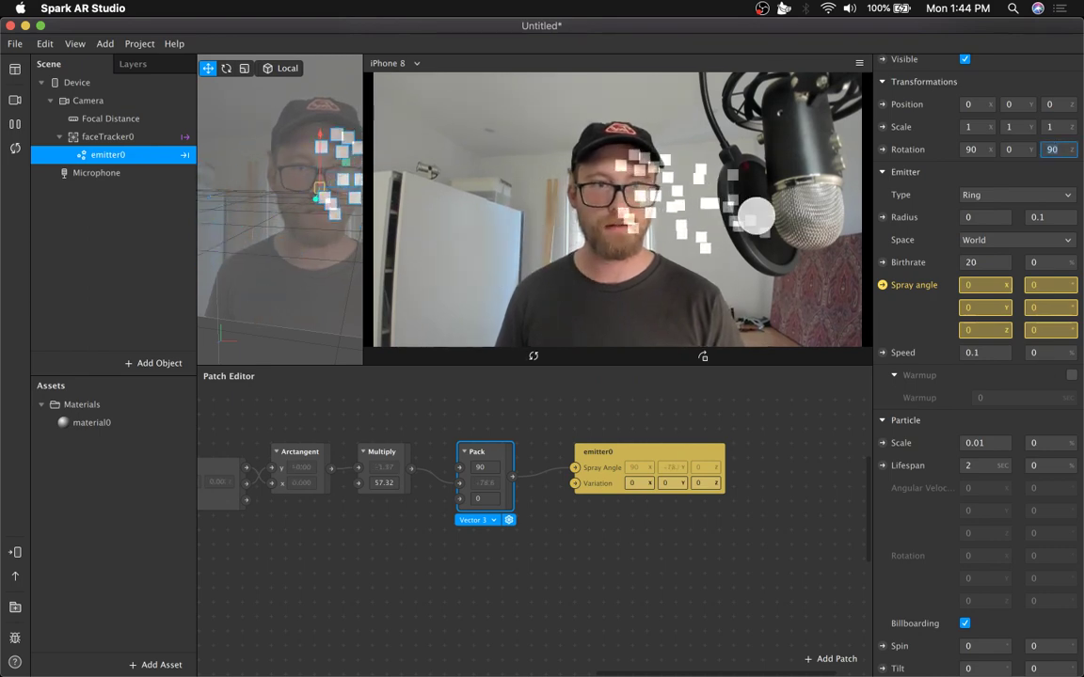
mouse_move(607, 652)
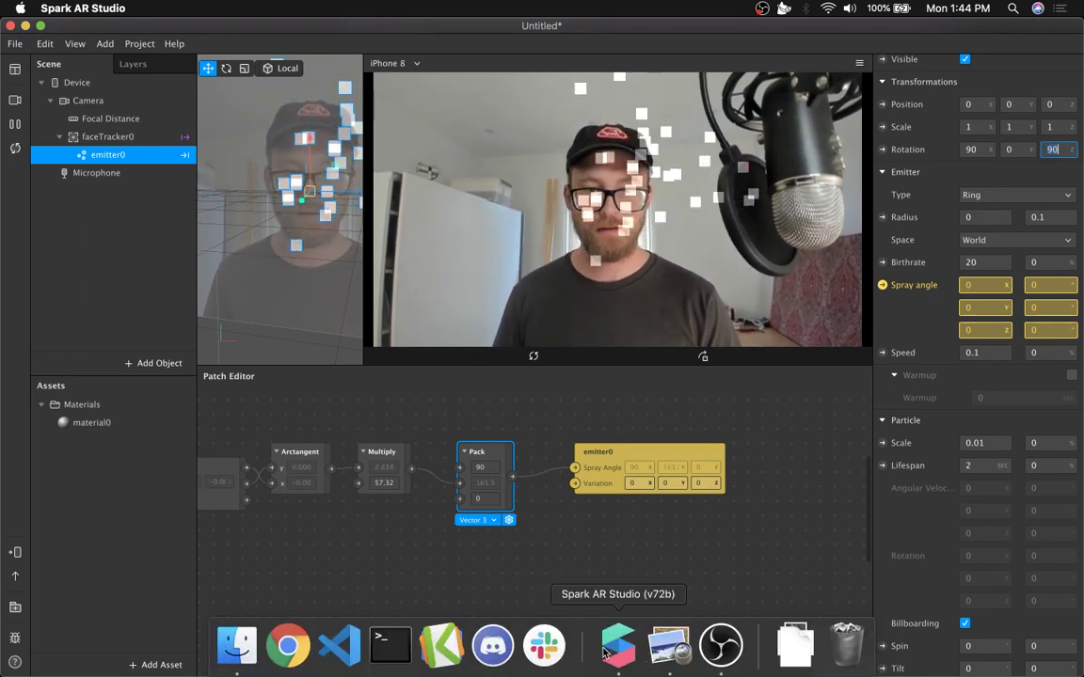
left_click(669, 646)
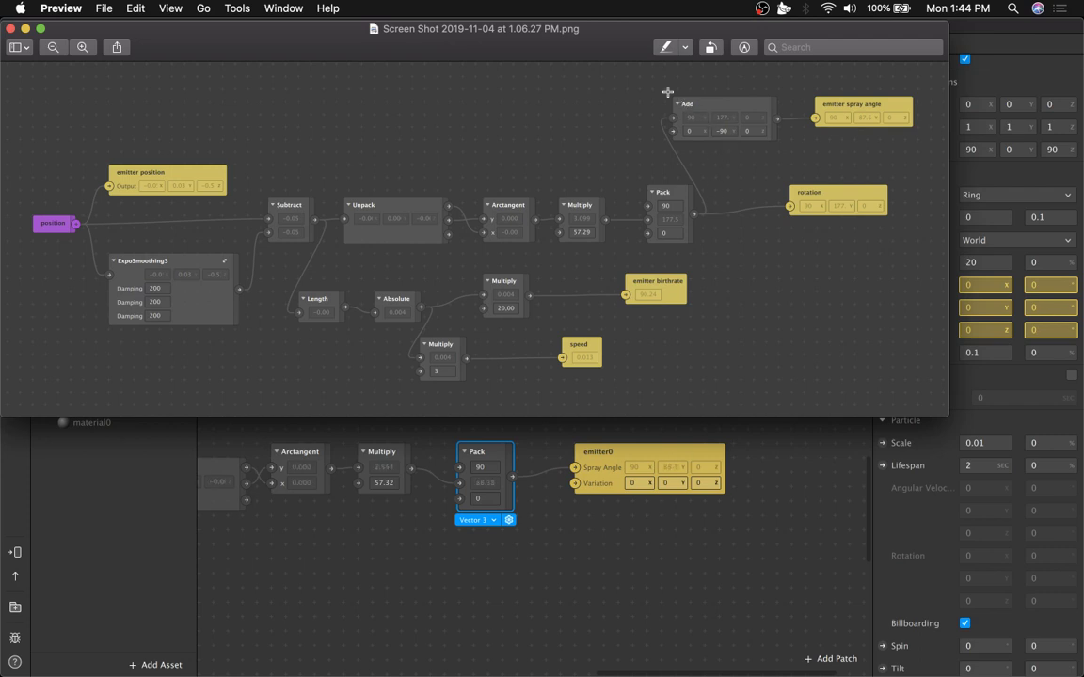
left_click_drag(662, 82, 784, 160)
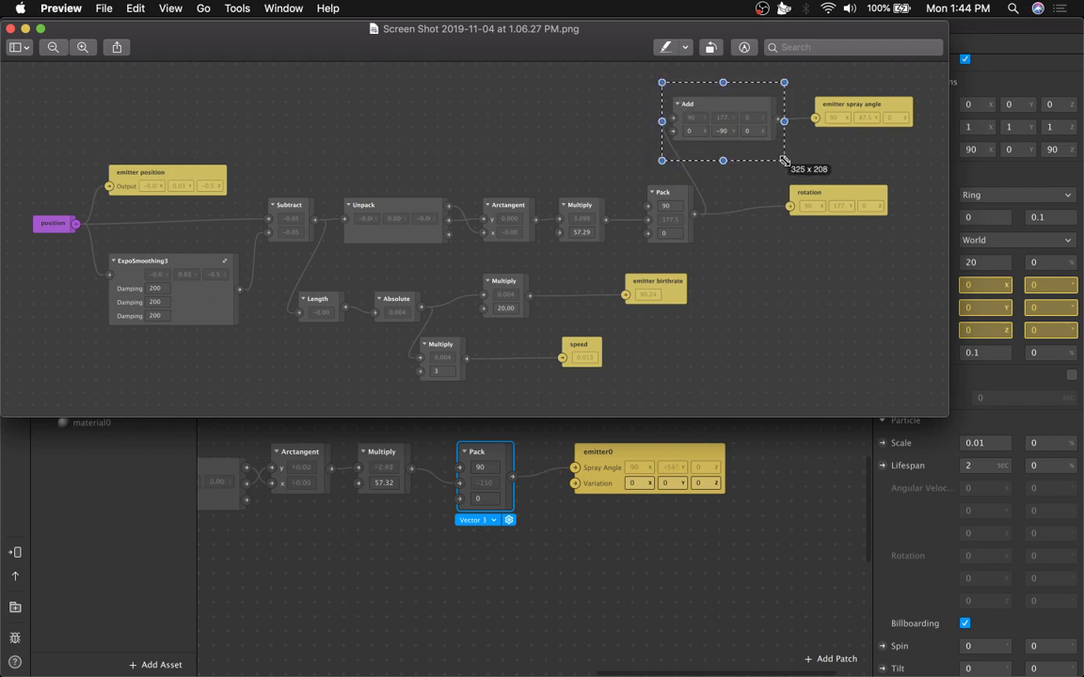
left_click(750, 471)
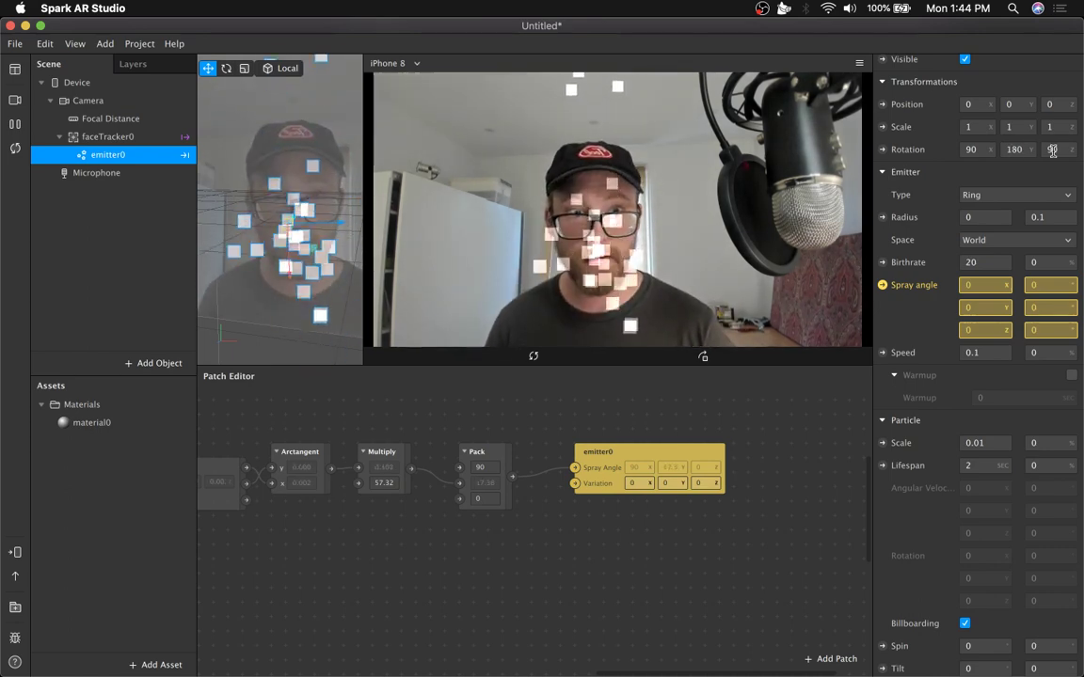
Try emitter0's Z rotation at 0 and at 90 with the Y rotation at 180
left_click(1053, 151)
type("0")
key("Return")
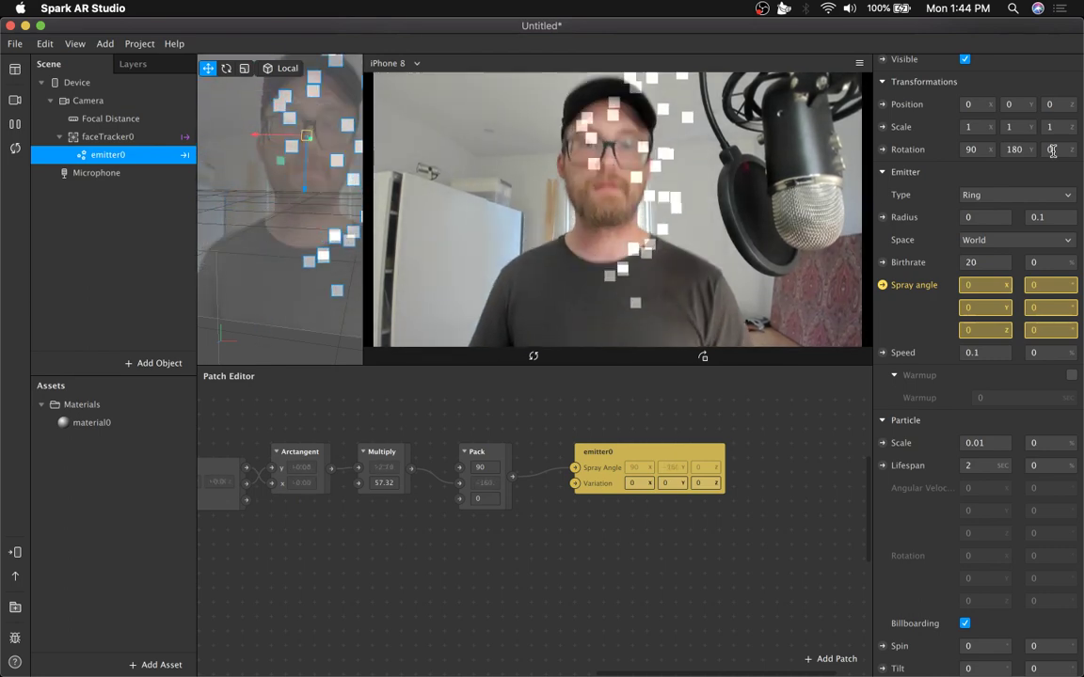
type("90")
key("Return")
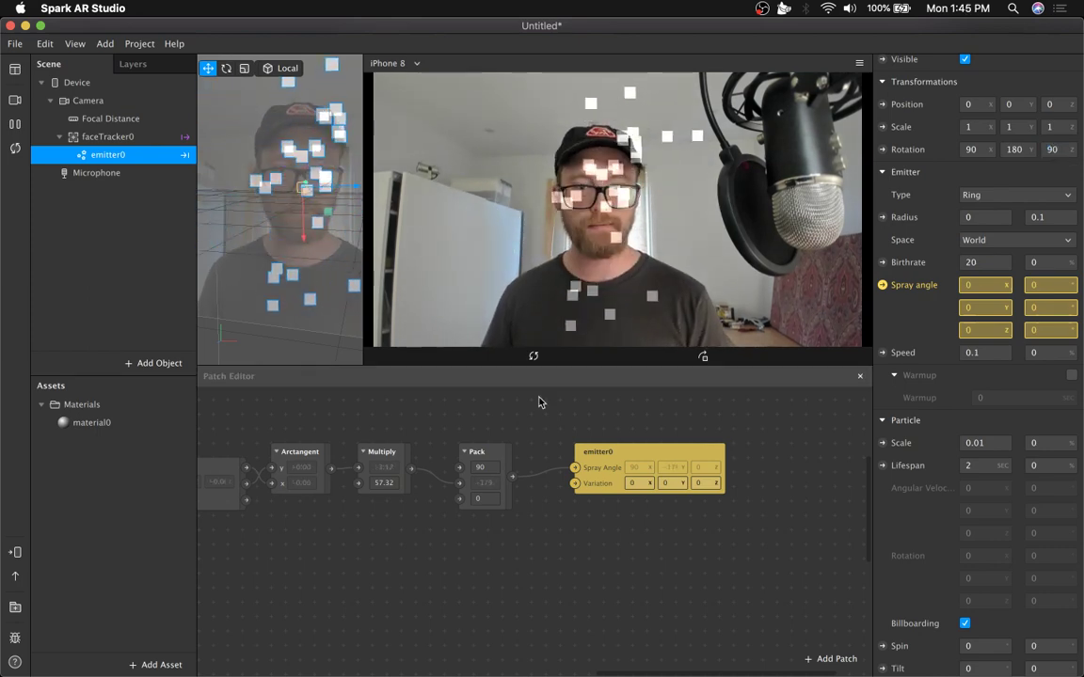
Try emitter0's Z rotation at 270
left_click(497, 468)
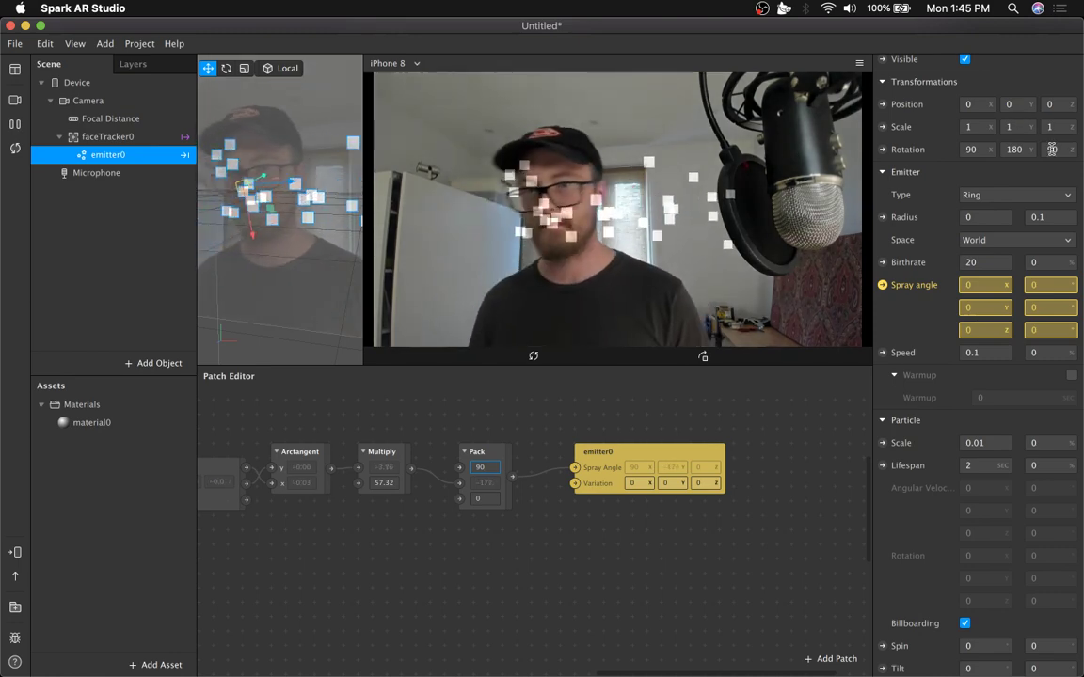
left_click(1051, 149)
type("90")
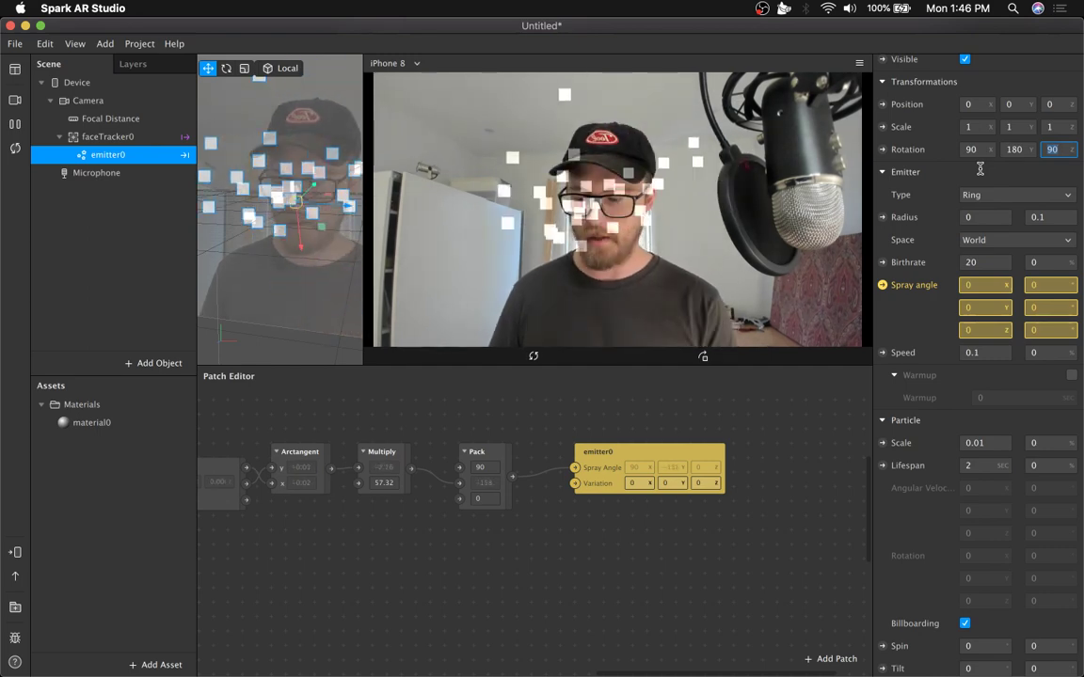
key("Return")
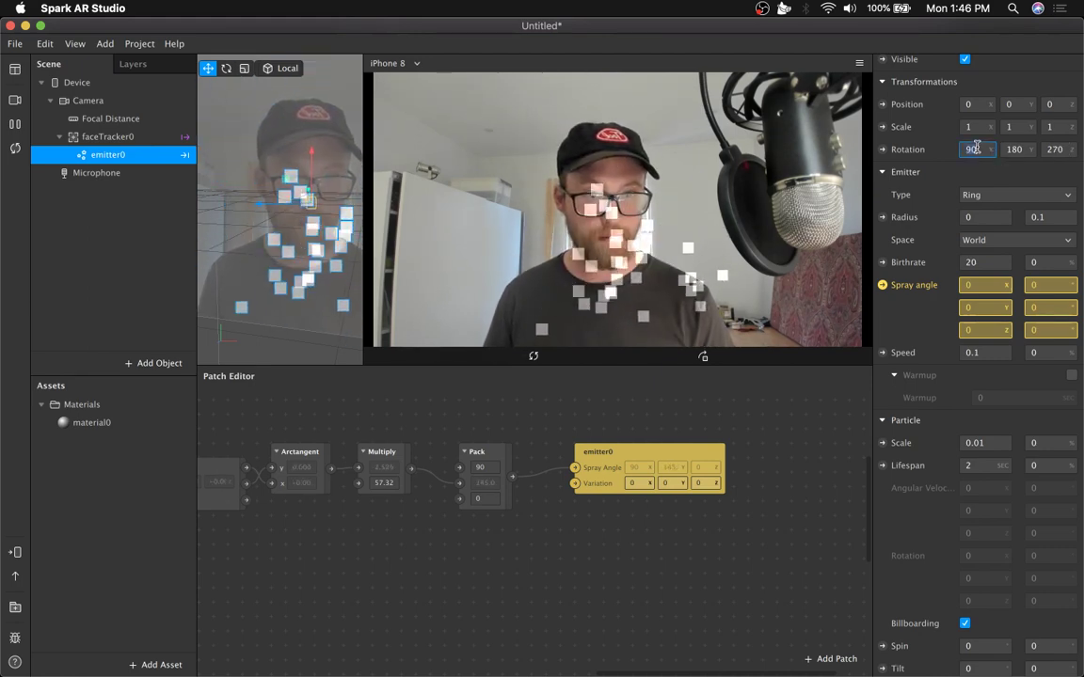
Try emitter0's X rotation at 0, and set it back to 90
type("0")
key("Return")
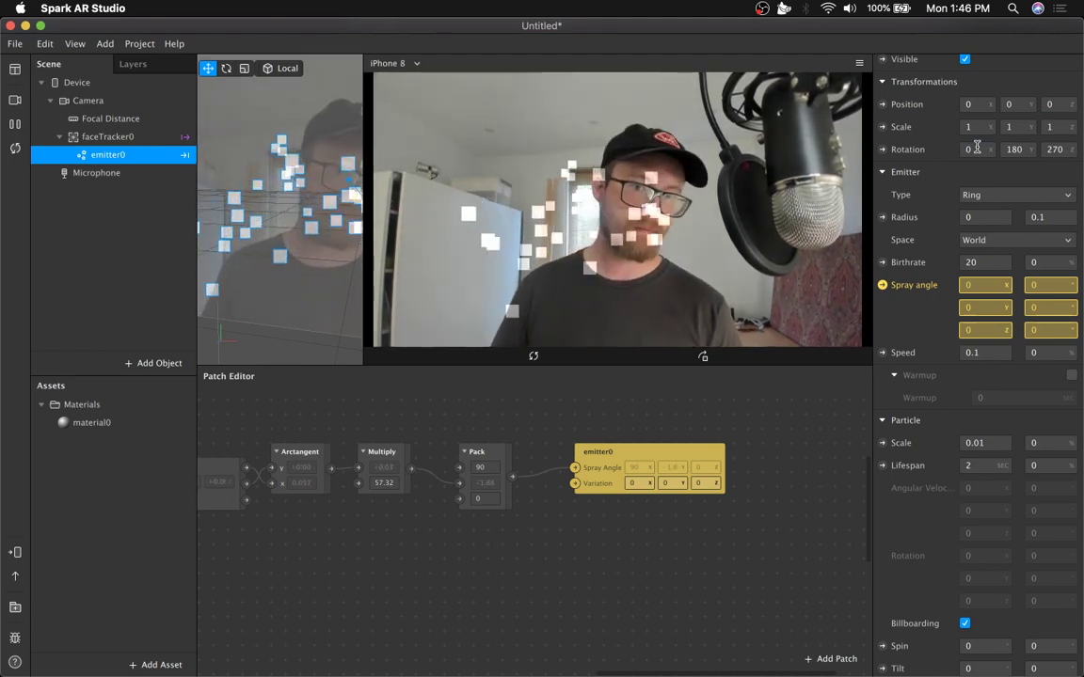
left_click(977, 148)
type("90")
key("Return")
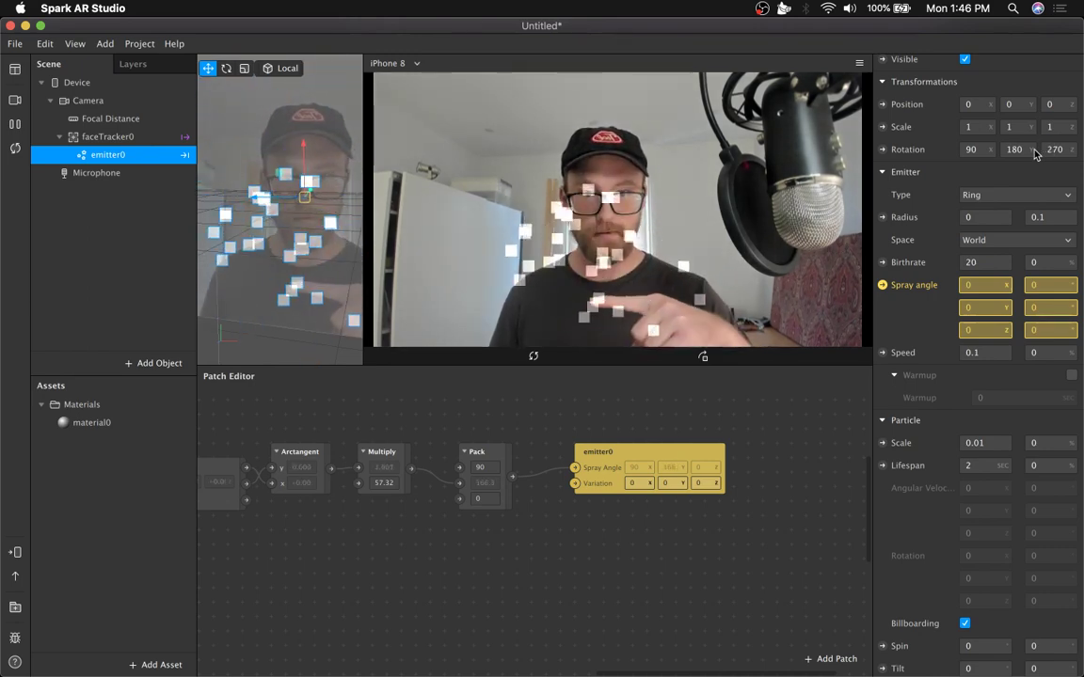
Try emitter0's X rotation at 270, and reset the rotation to X 90, Y 0 and Z 0
left_click(984, 150)
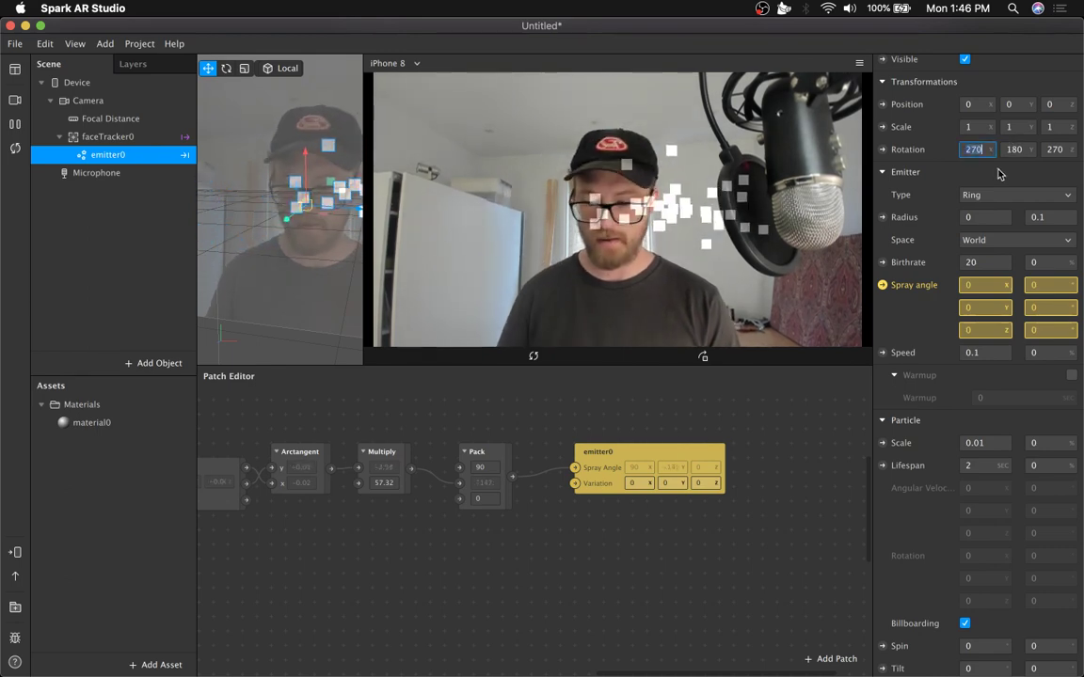
type("0")
key("Tab")
key("Tab")
type("0")
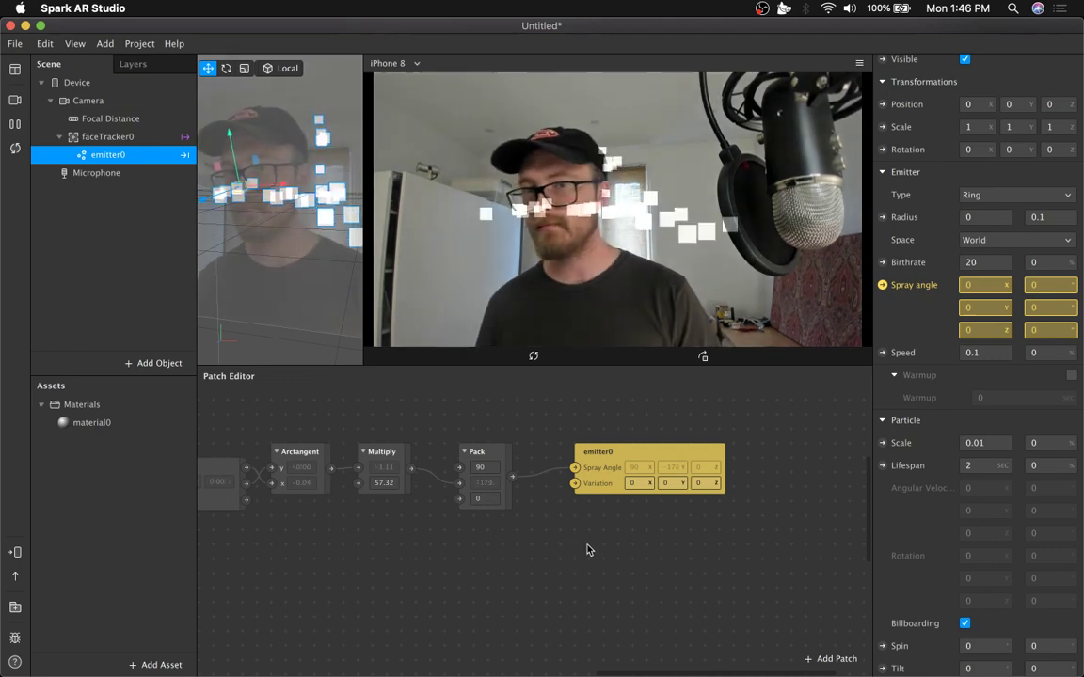
left_click(976, 148)
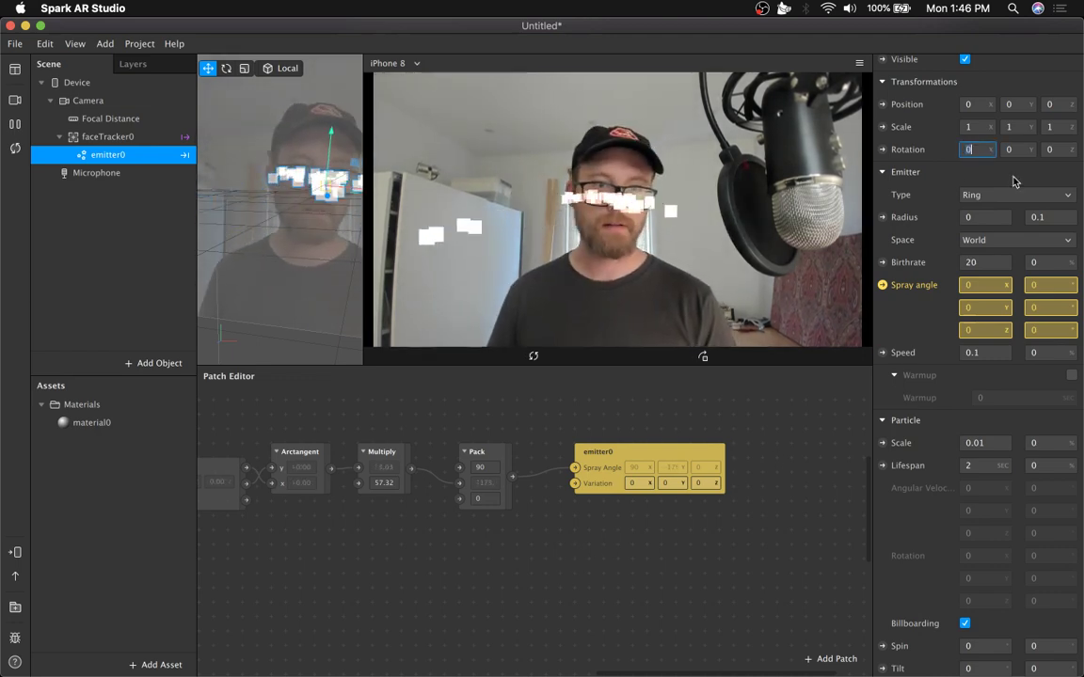
type("90")
key("Return")
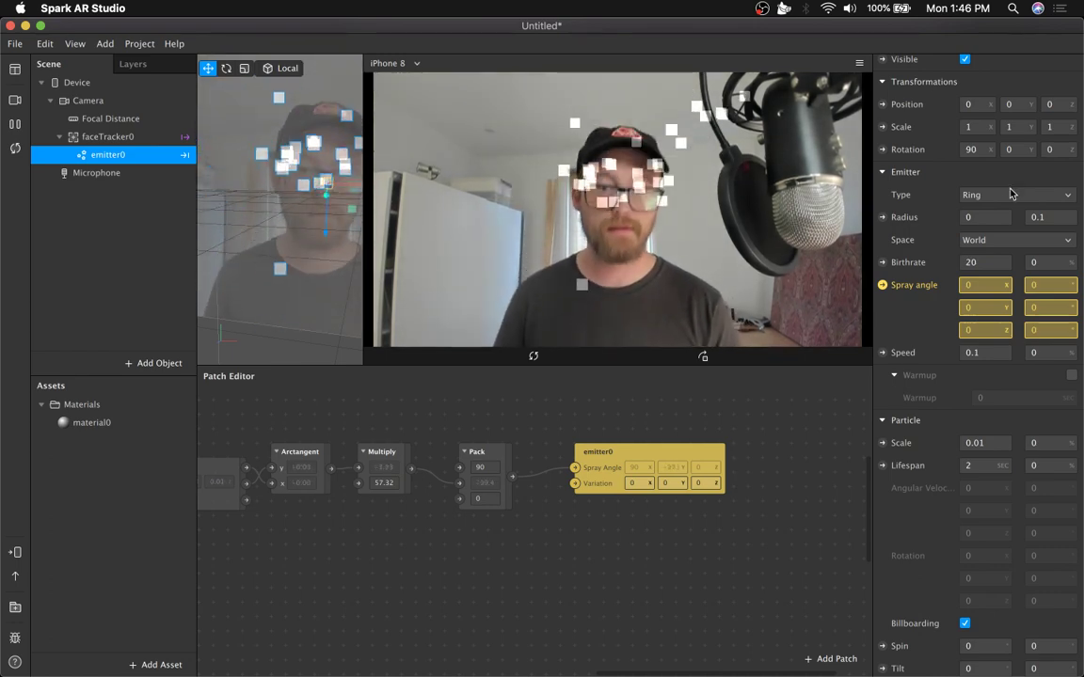
Try Pack's first value at 0, and set it back to 90
left_click(481, 467)
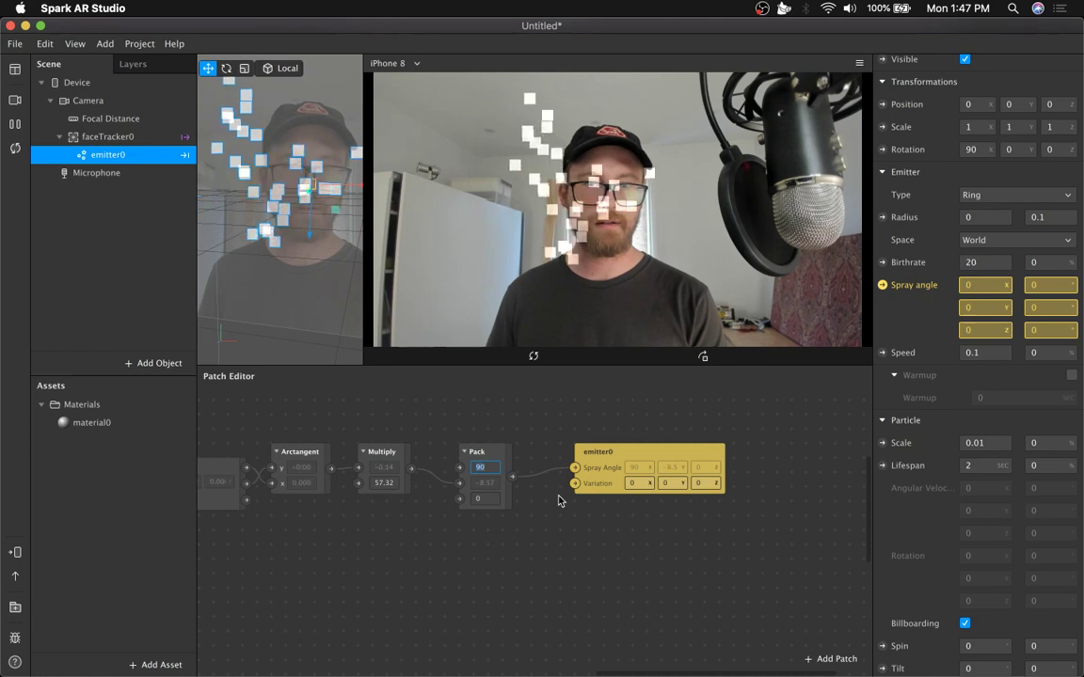
type("0")
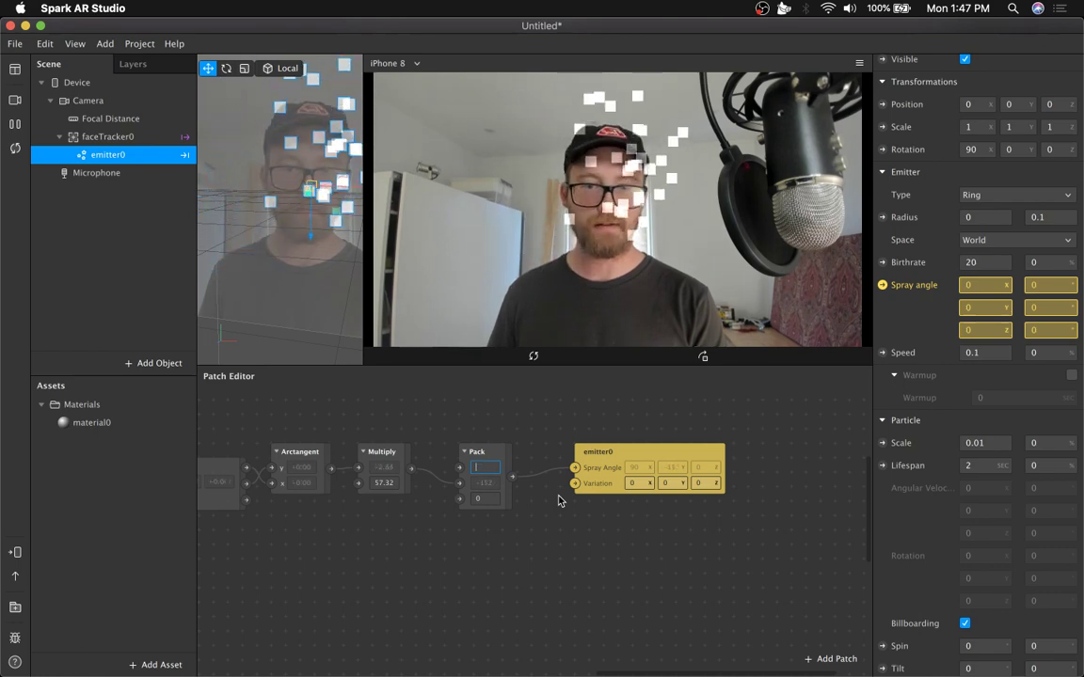
key("Return")
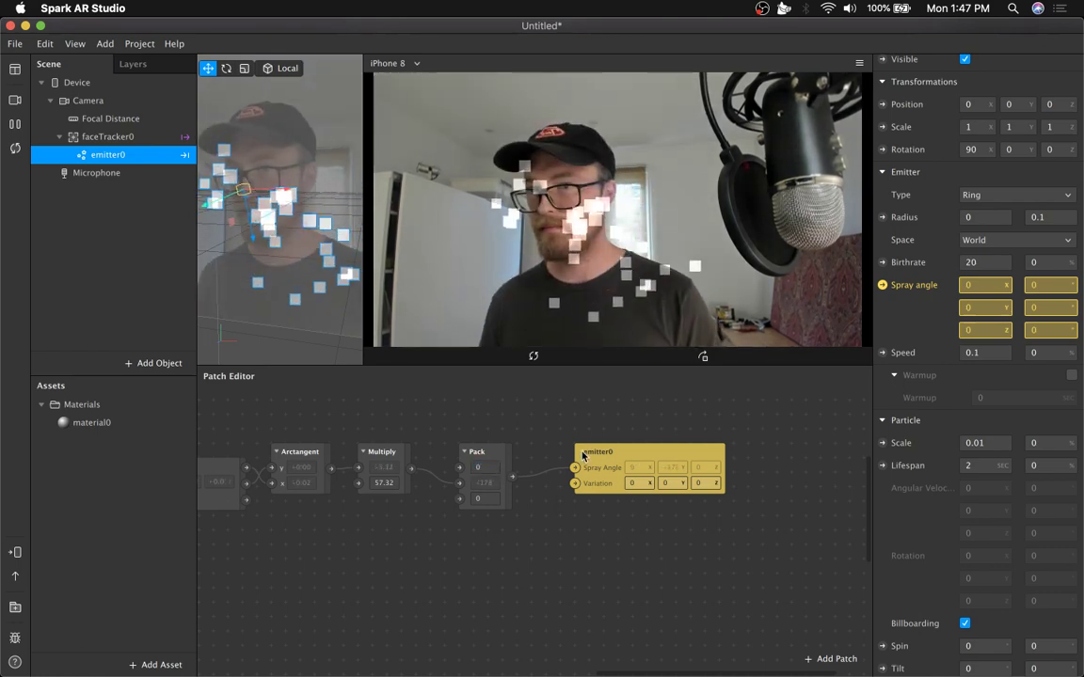
left_click(481, 467)
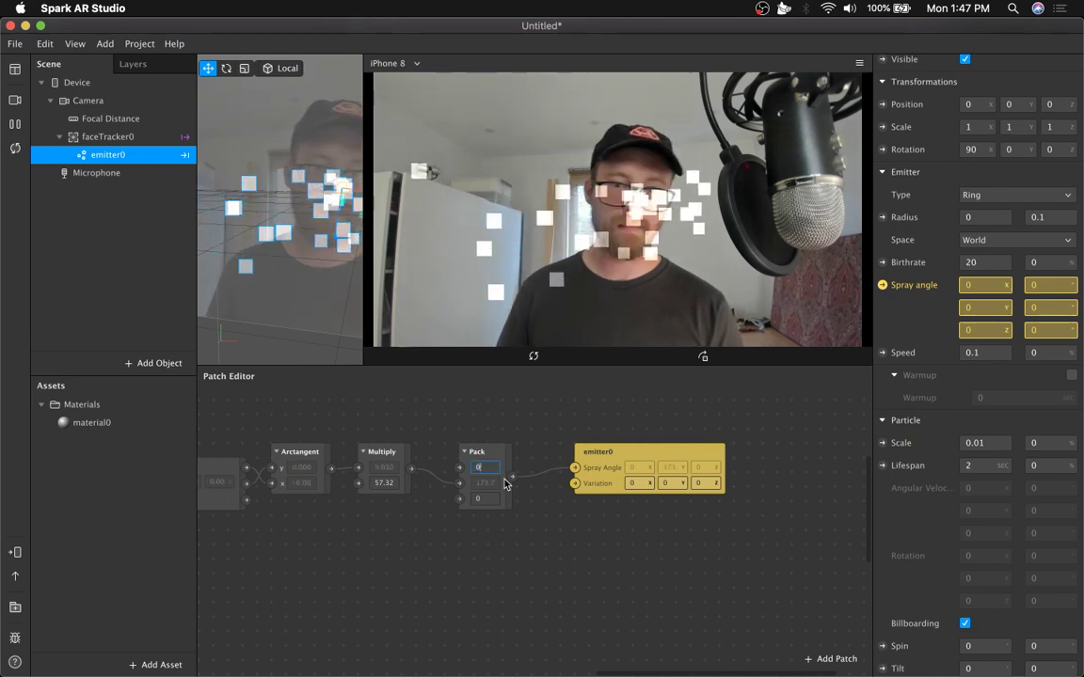
type("90")
key("Return")
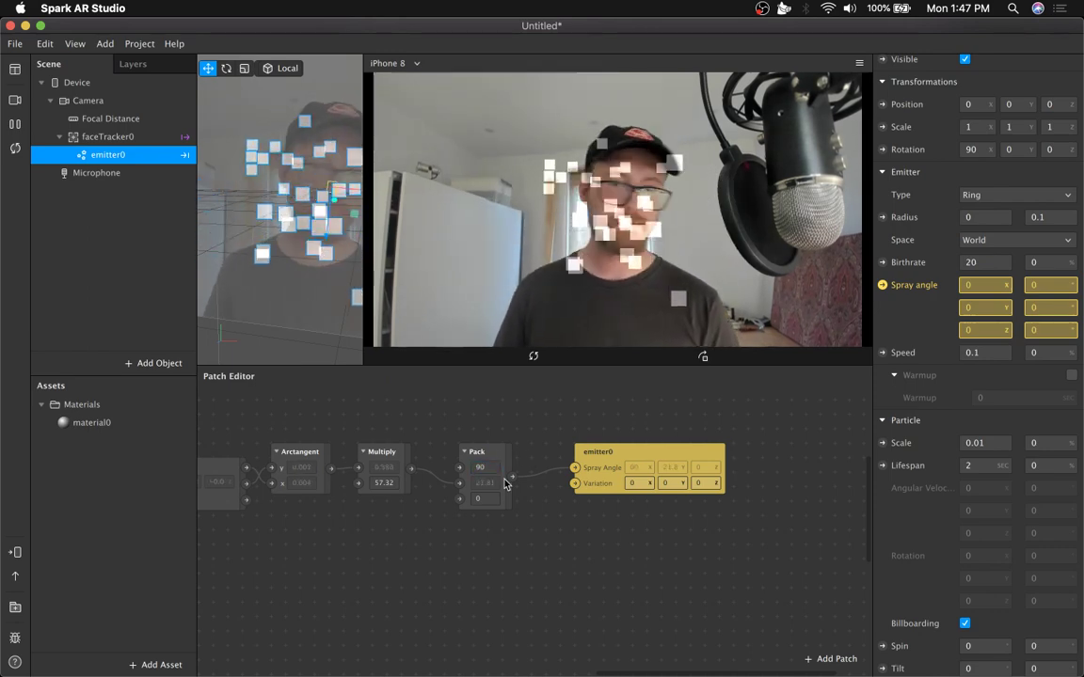
Set Pack's third value to 90
left_click(484, 499)
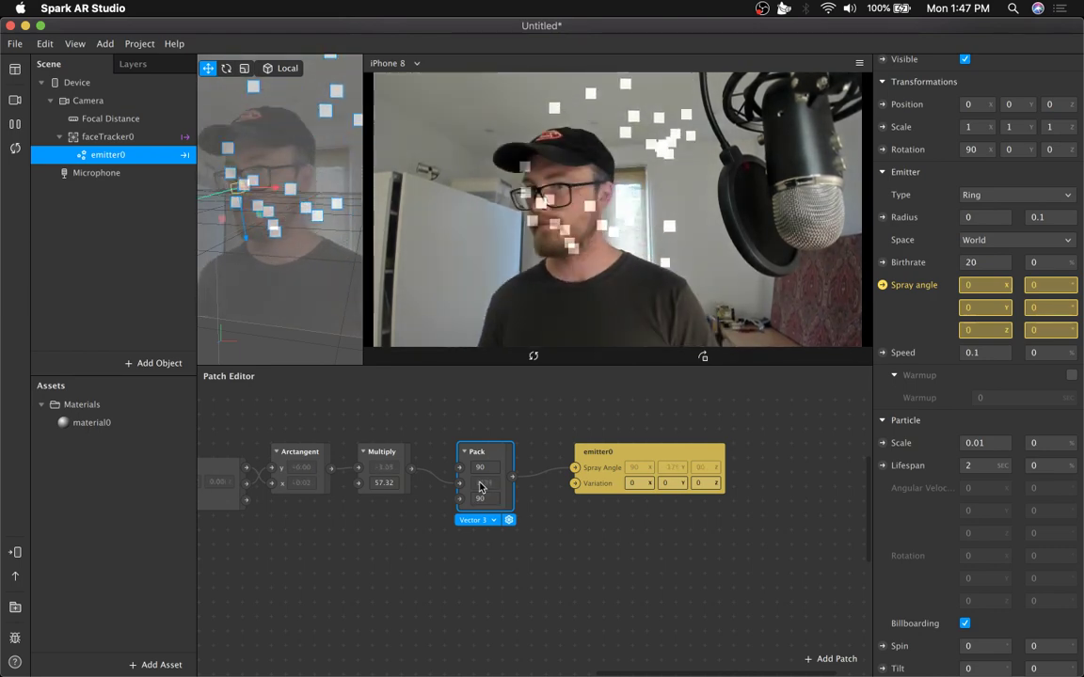
Try Pack's third value at -90, and set it to 0
left_click(480, 495)
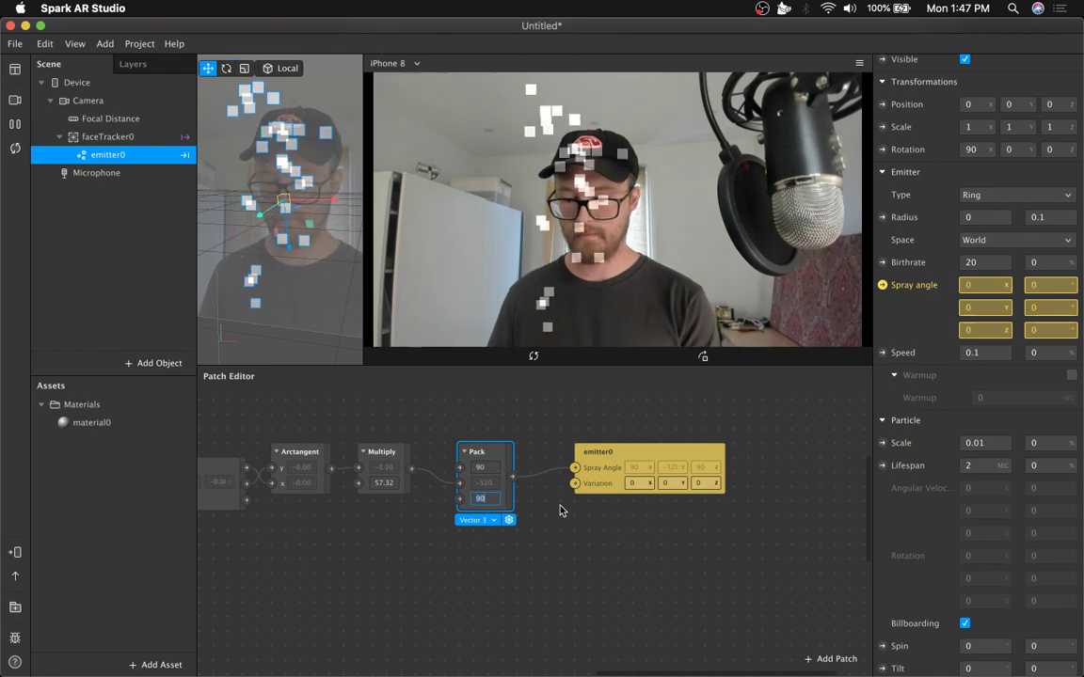
type("-90")
key("Return")
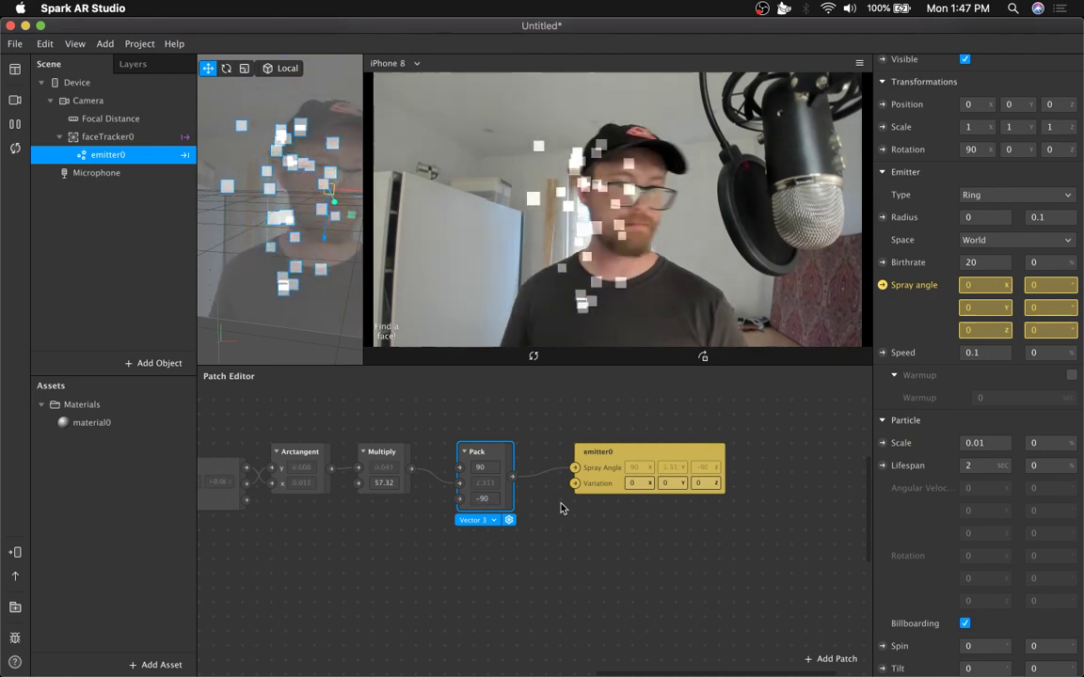
left_click(490, 499)
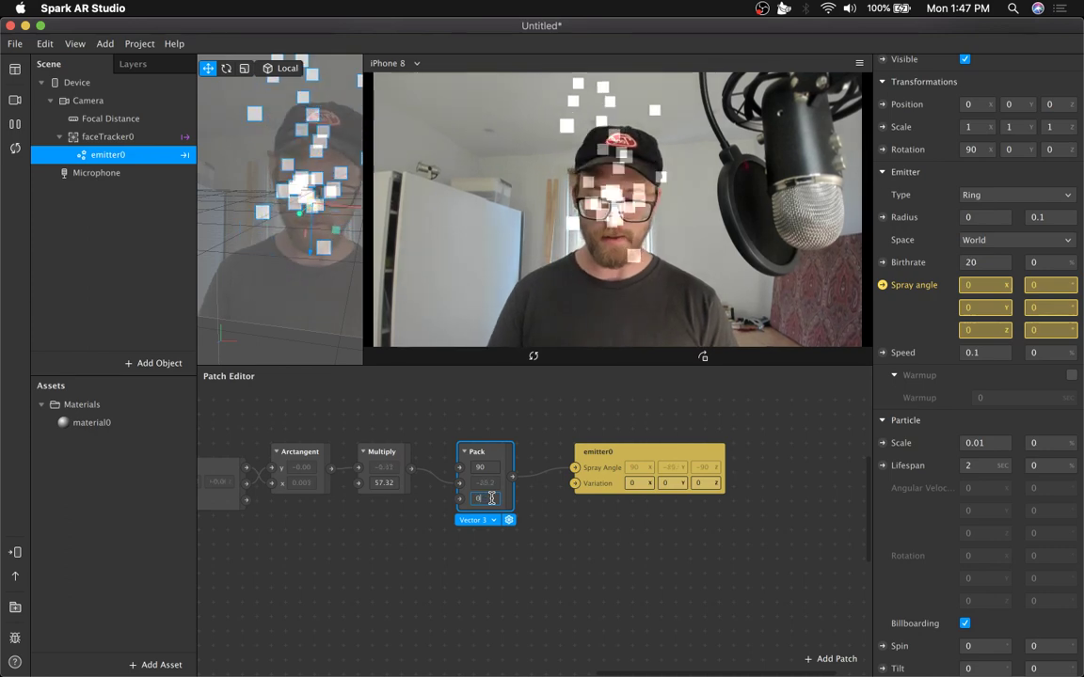
left_click(973, 148)
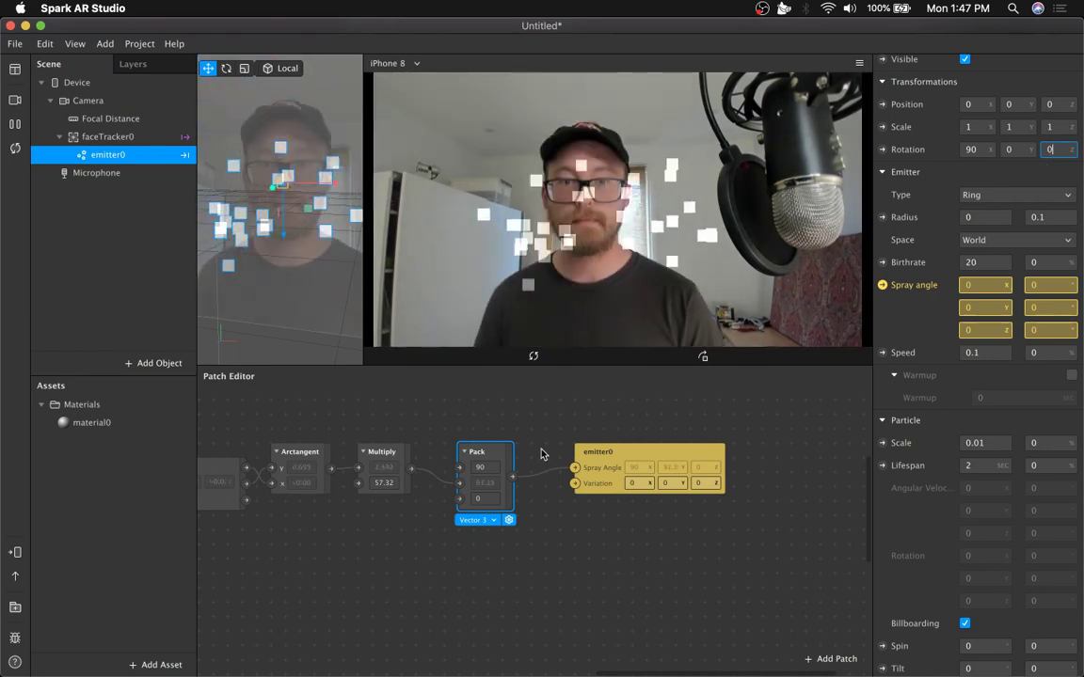
Move the emitter0 patch farther from the Pack patch to make room between them
scroll(500, 482, "up", 5)
scroll(511, 508, "left", 15)
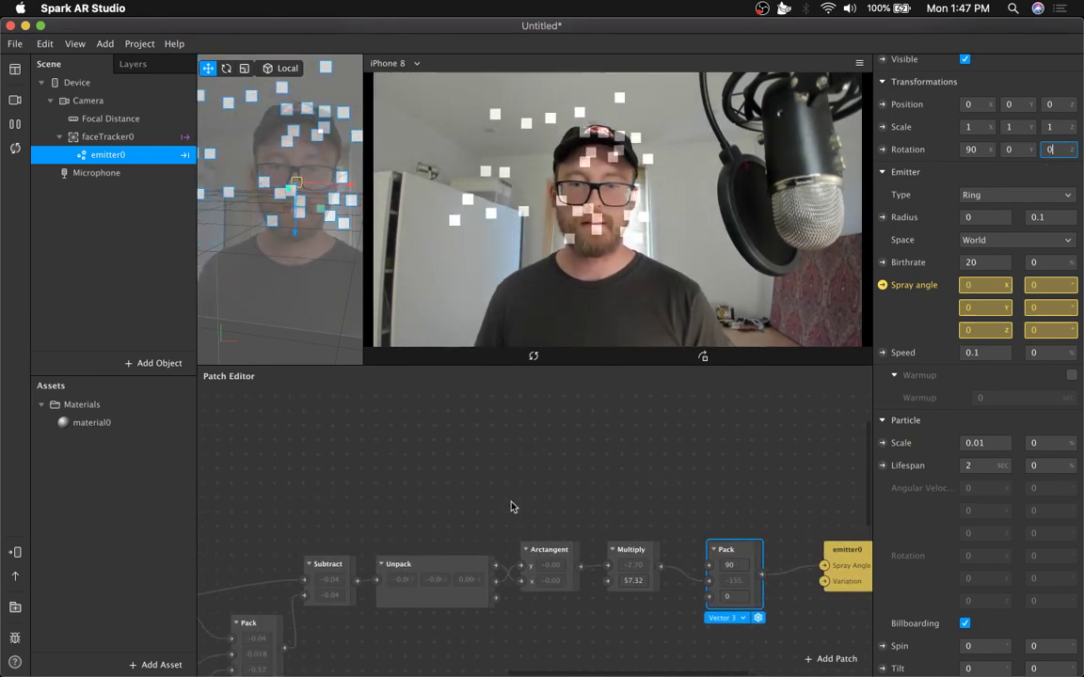
scroll(513, 508, "down", 5)
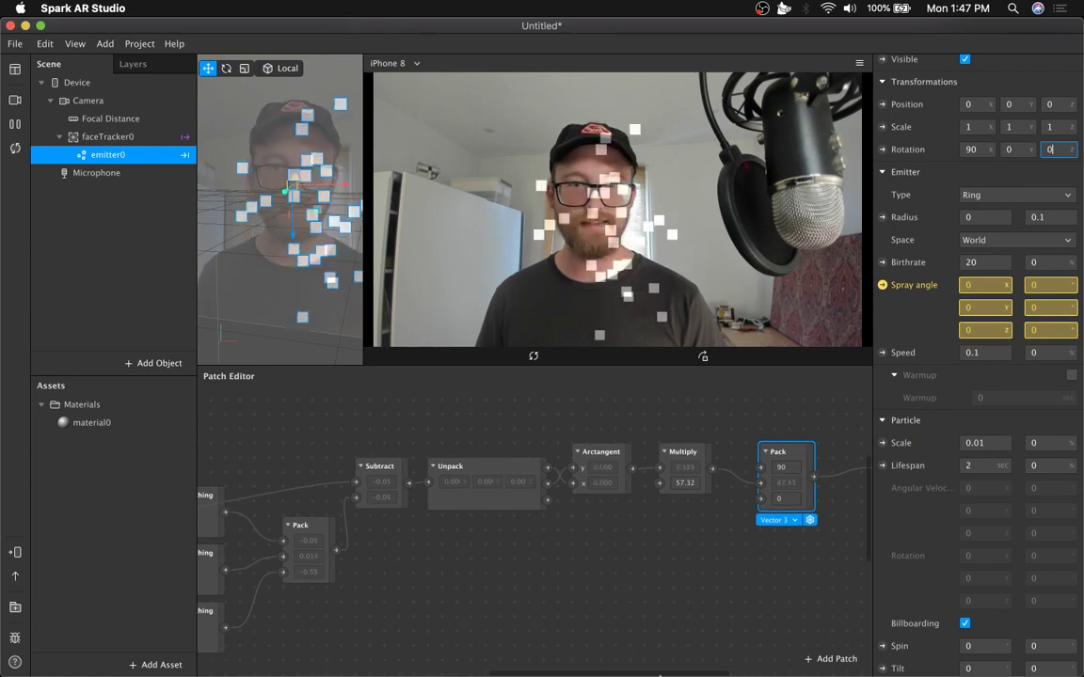
mouse_move(659, 675)
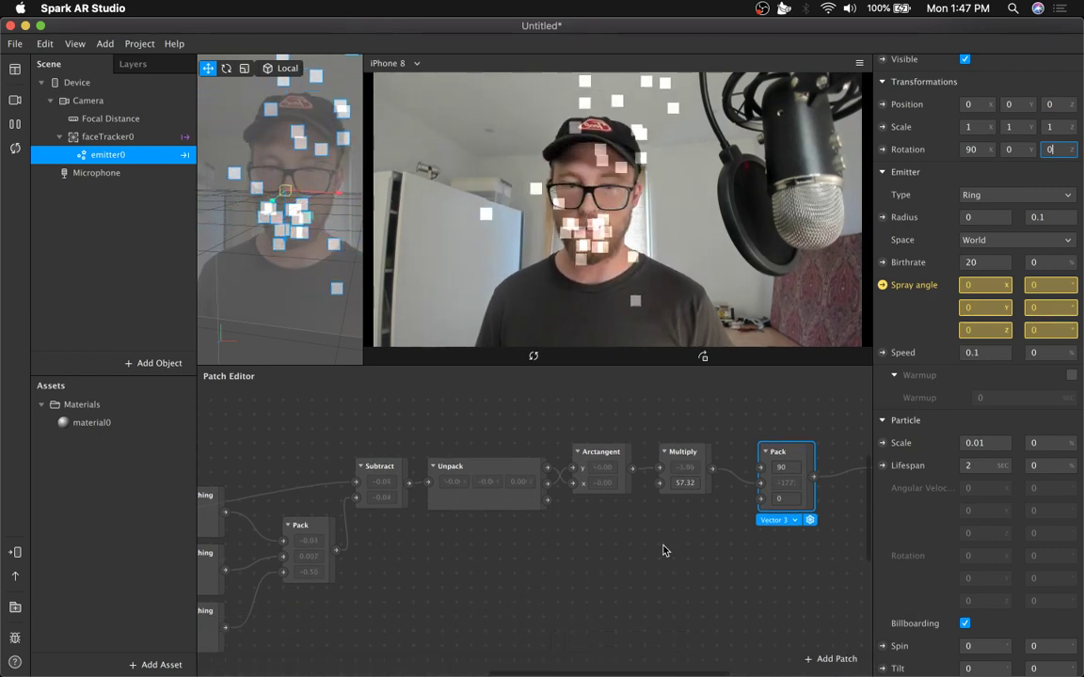
scroll(667, 577, "right", 6)
scroll(759, 564, "right", 6)
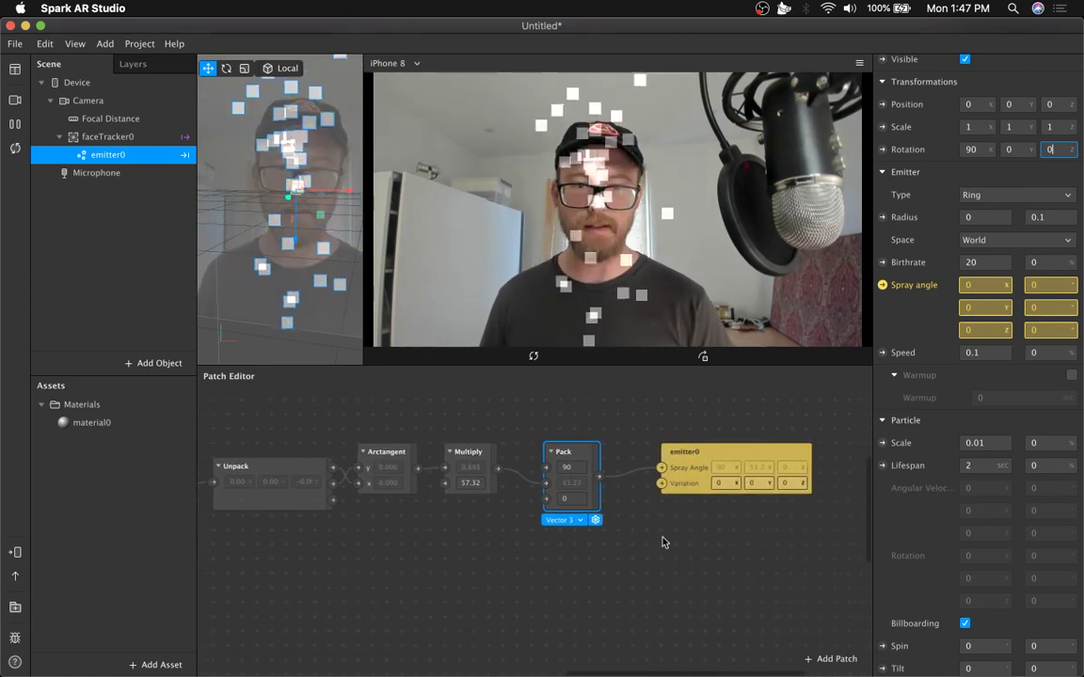
left_click_drag(701, 447, 753, 428)
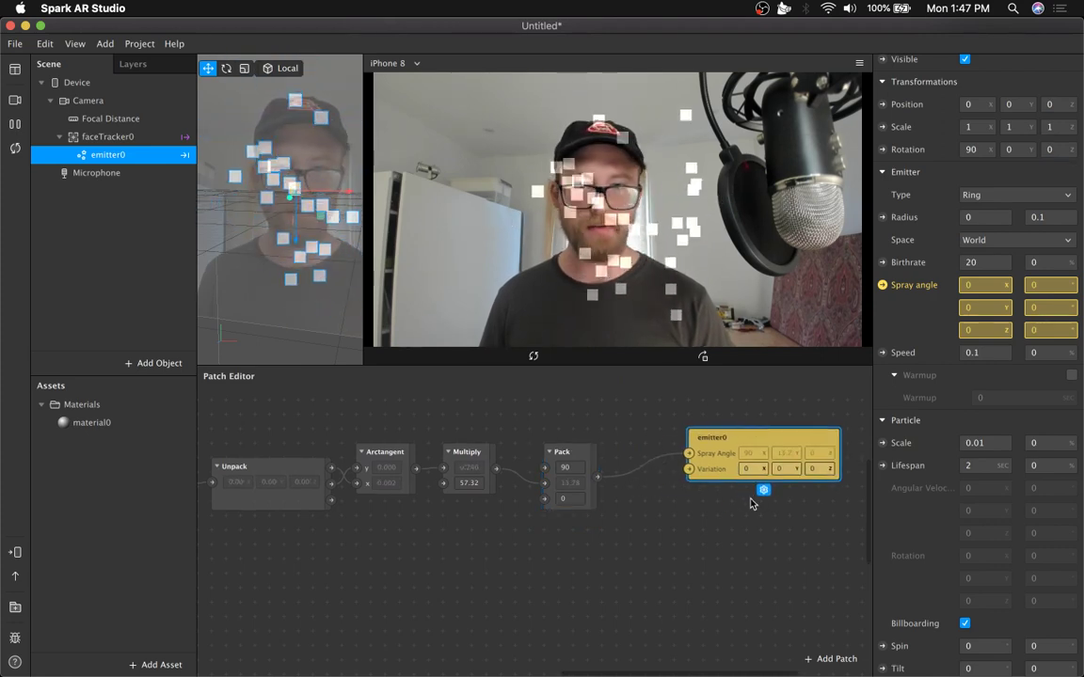
Switch to Preview, examine the Add patch feeding the emitter spray angle in the reference screenshot, and return to Spark AR Studio
mouse_move(589, 674)
left_click(237, 647)
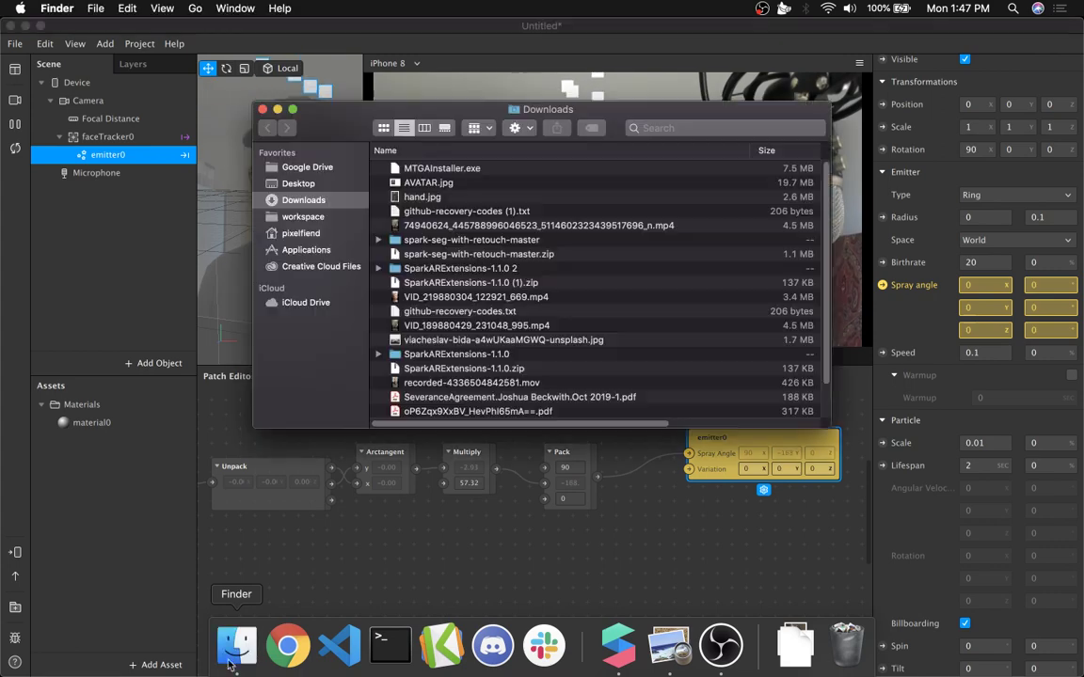
left_click(669, 645)
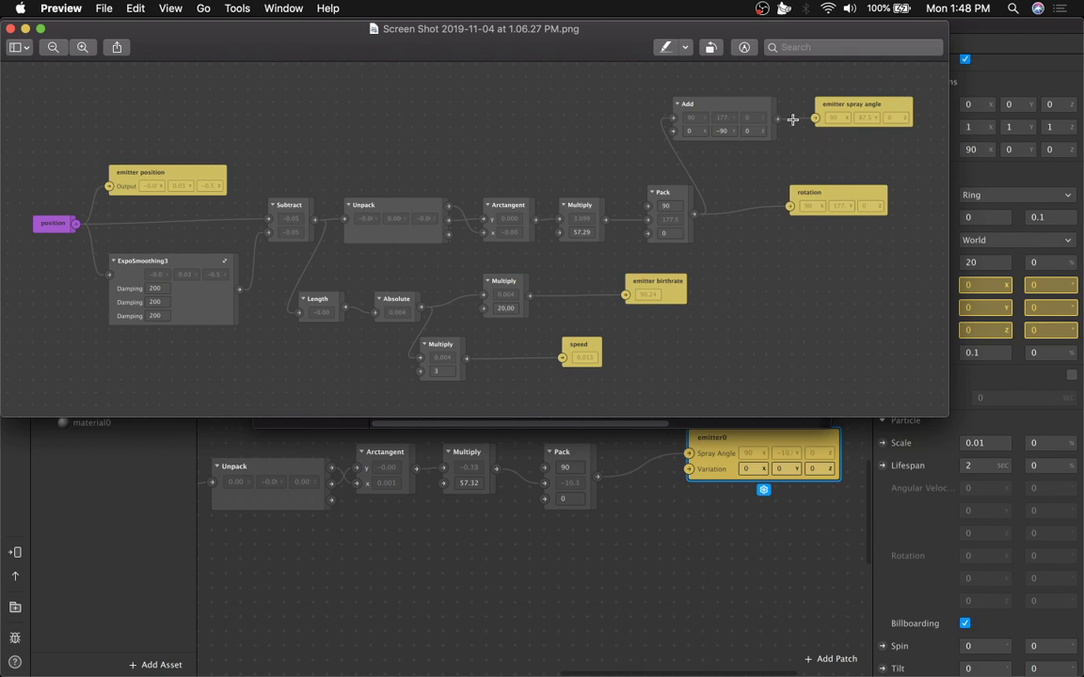
left_click_drag(775, 102, 645, 153)
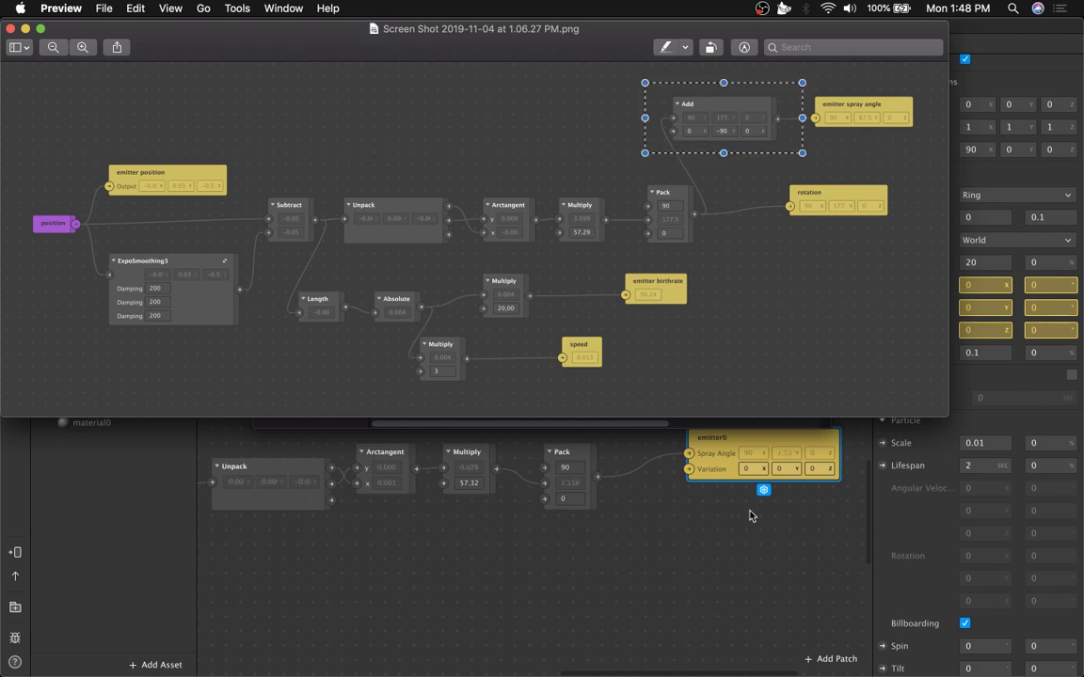
left_click(706, 556)
Shift the emitter0 patch a little farther away and insert an Add patch fed by Pack's output
left_click_drag(745, 437, 773, 437)
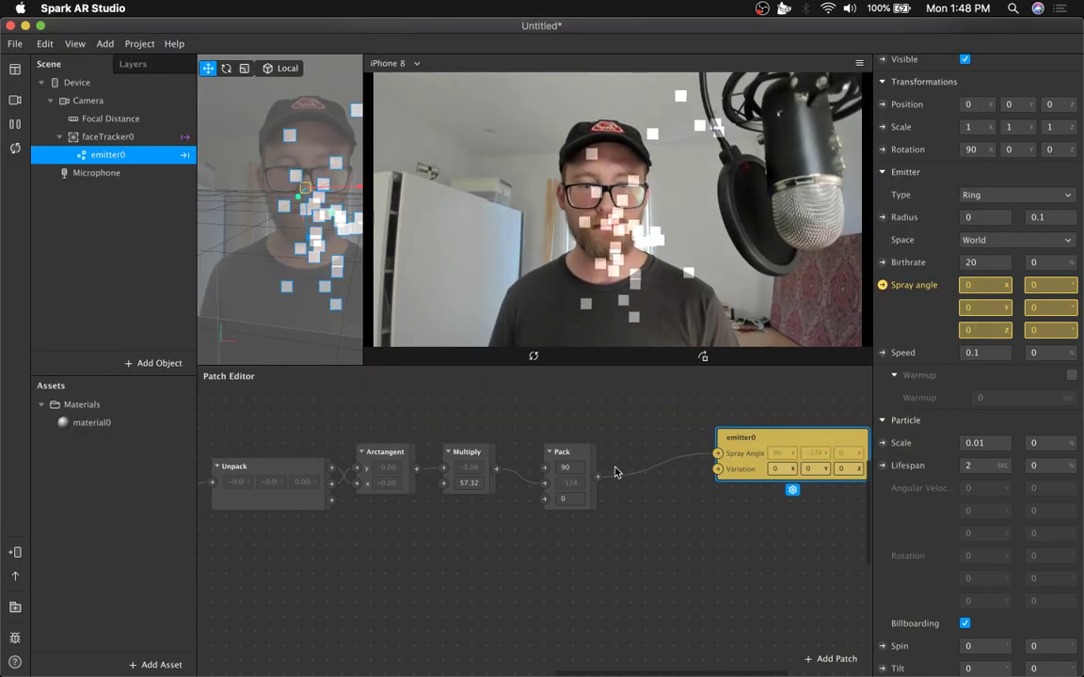
left_click_drag(596, 477, 630, 441)
left_click_drag(760, 373, 760, 373)
type("add")
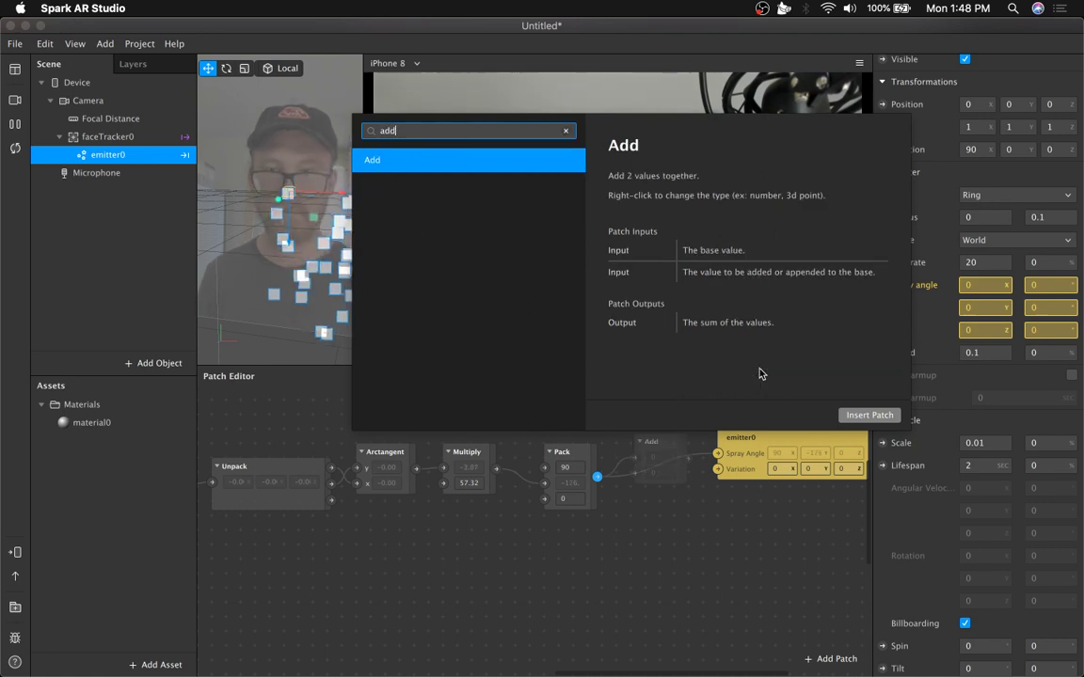
key("Return")
Place the Add patch above the chain, change its type to Vector 3, and set its second input's Y to -90
scroll(757, 464, "up", 3)
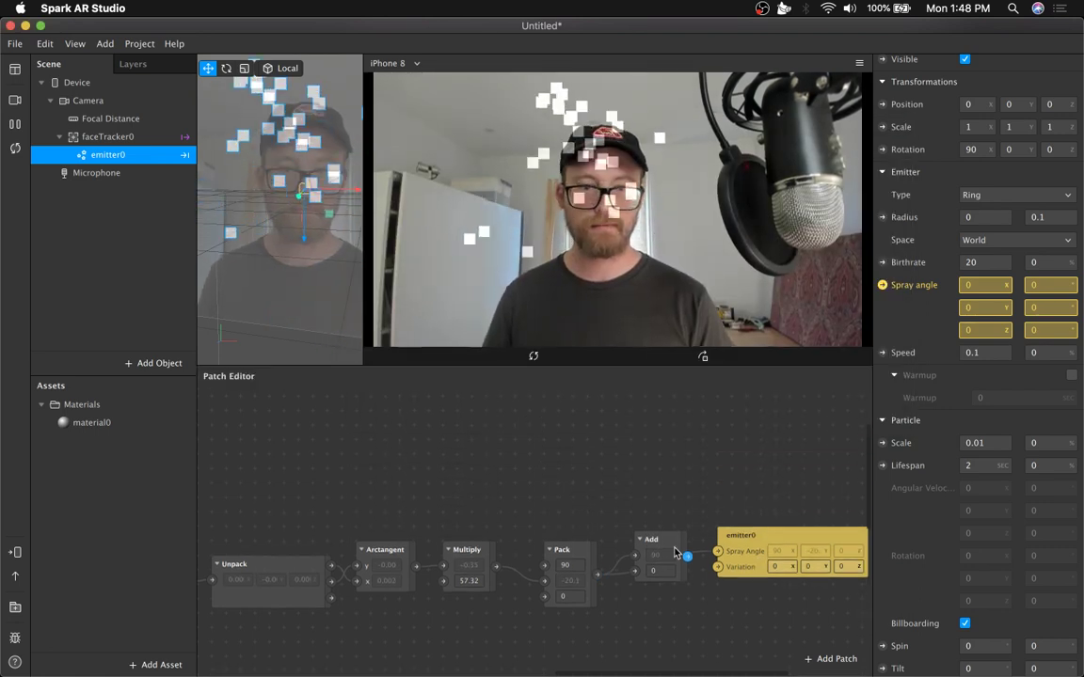
left_click_drag(653, 543, 647, 482)
left_click(647, 530)
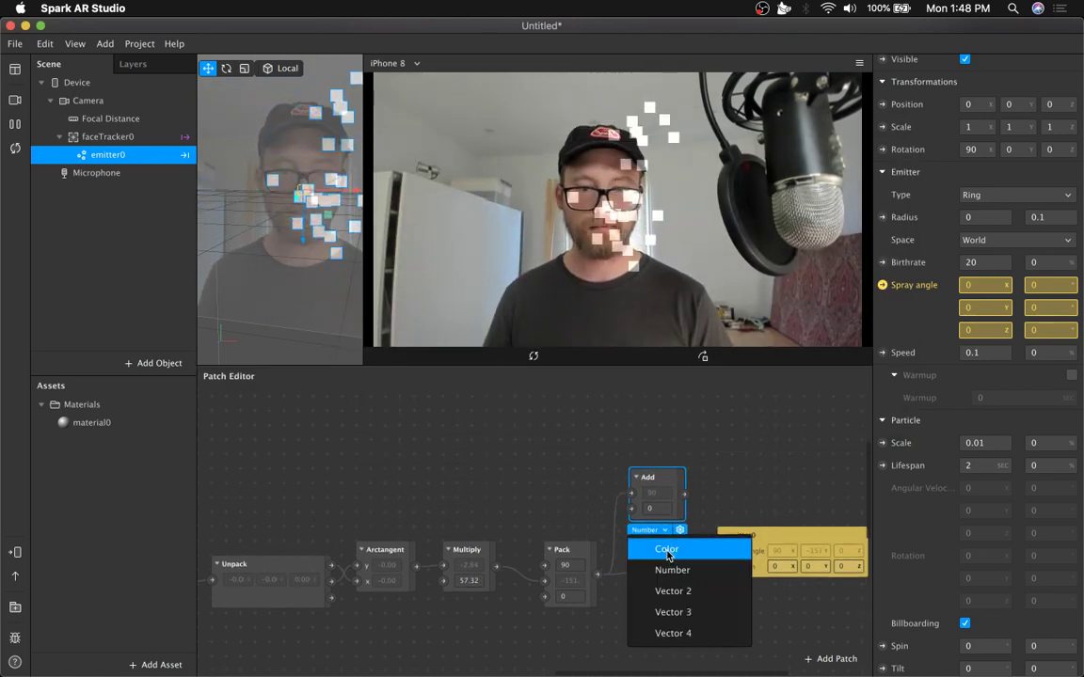
left_click(663, 612)
left_click(686, 509)
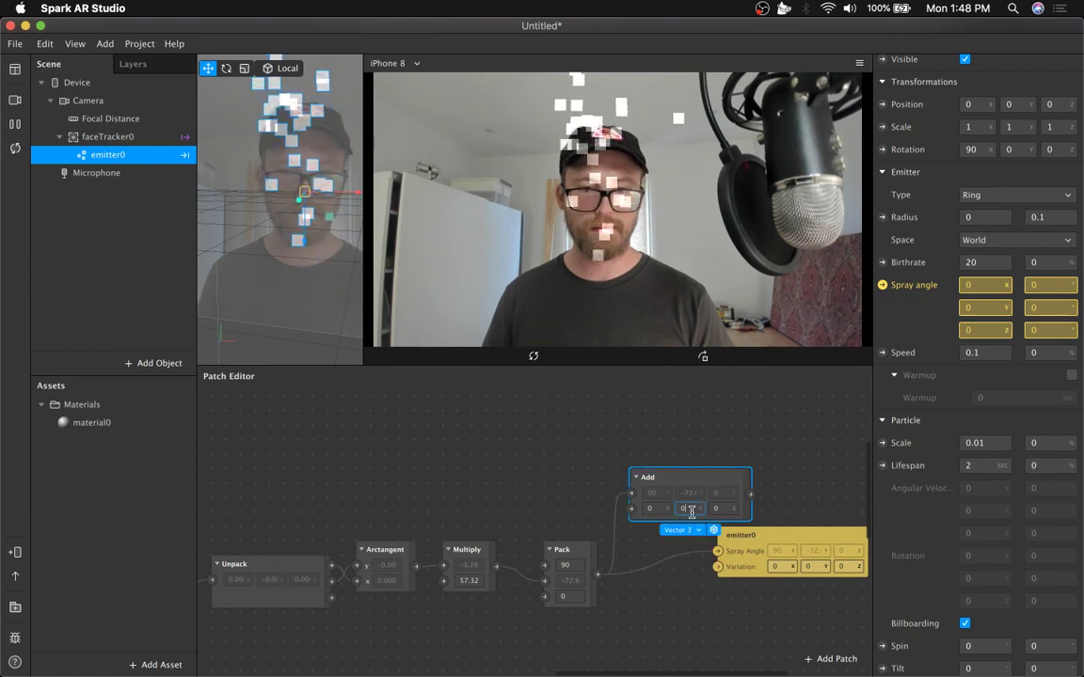
type("0")
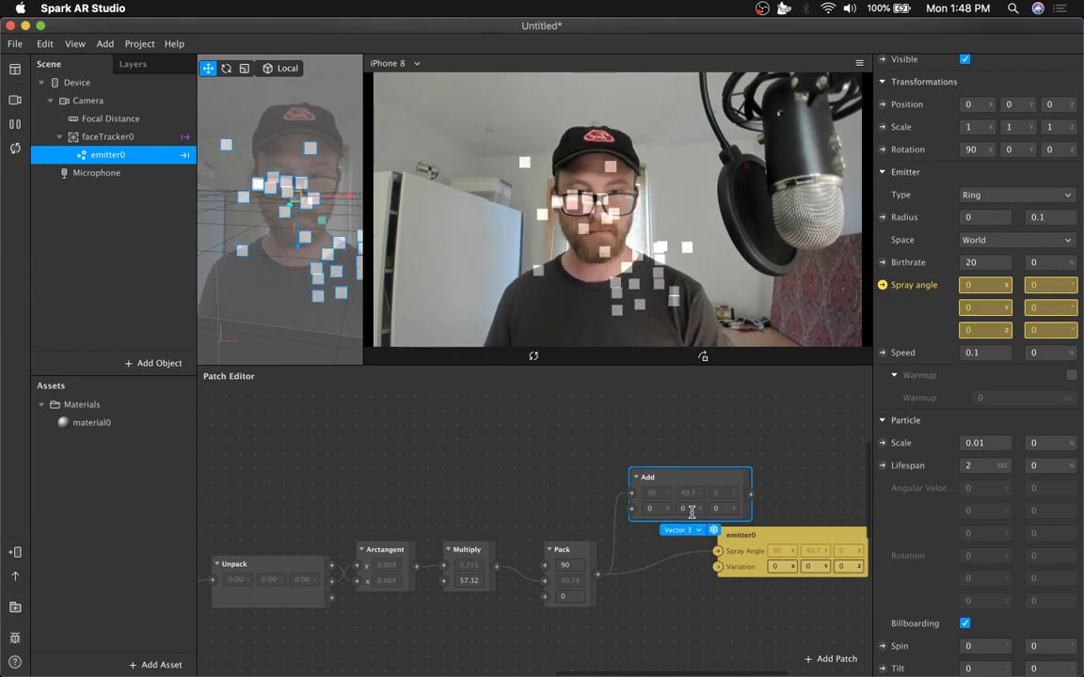
key("BackSpace")
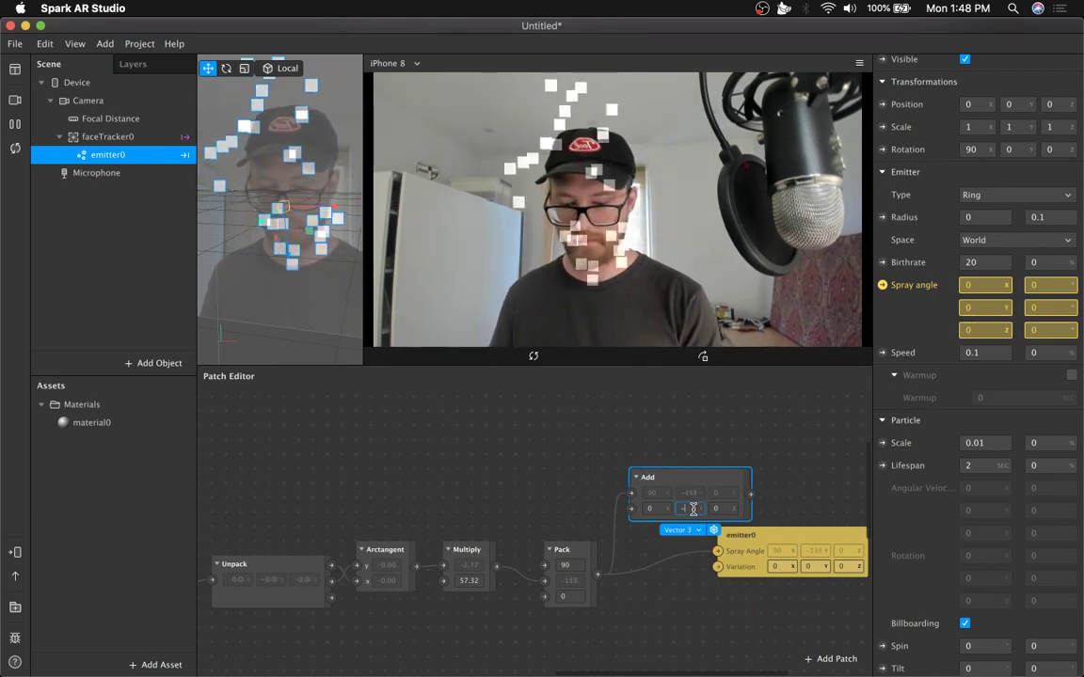
type("-90")
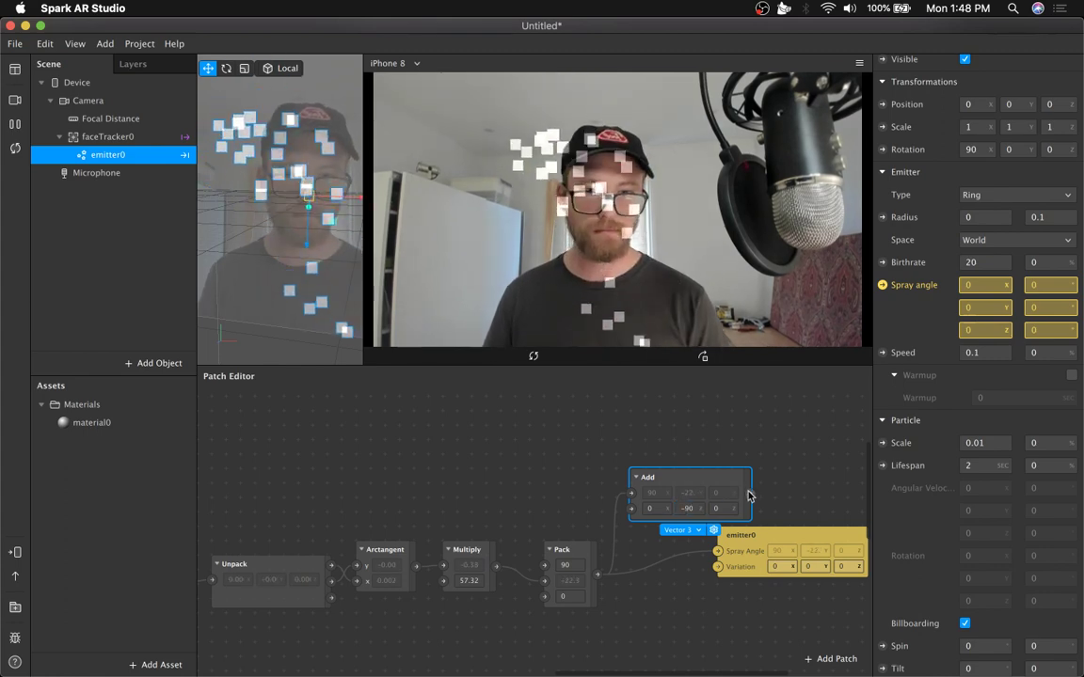
Connect the Add patch's output to emitter0's Spray Angle, and space the two patches apart so the connection is clear
left_click_drag(750, 494, 730, 539)
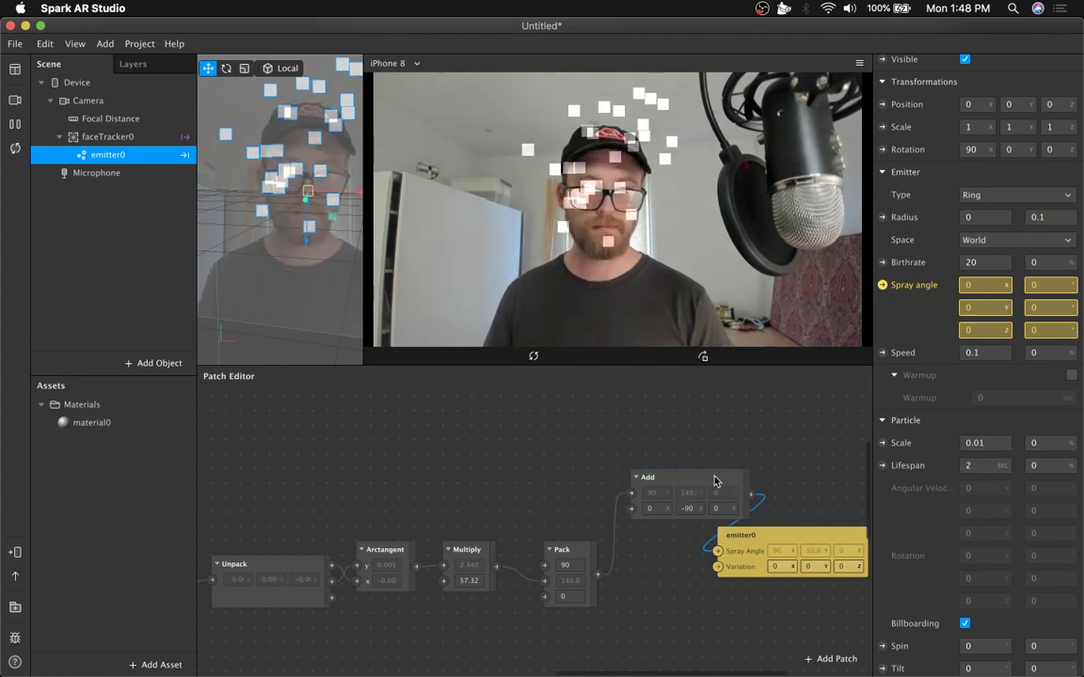
left_click_drag(686, 481, 657, 483)
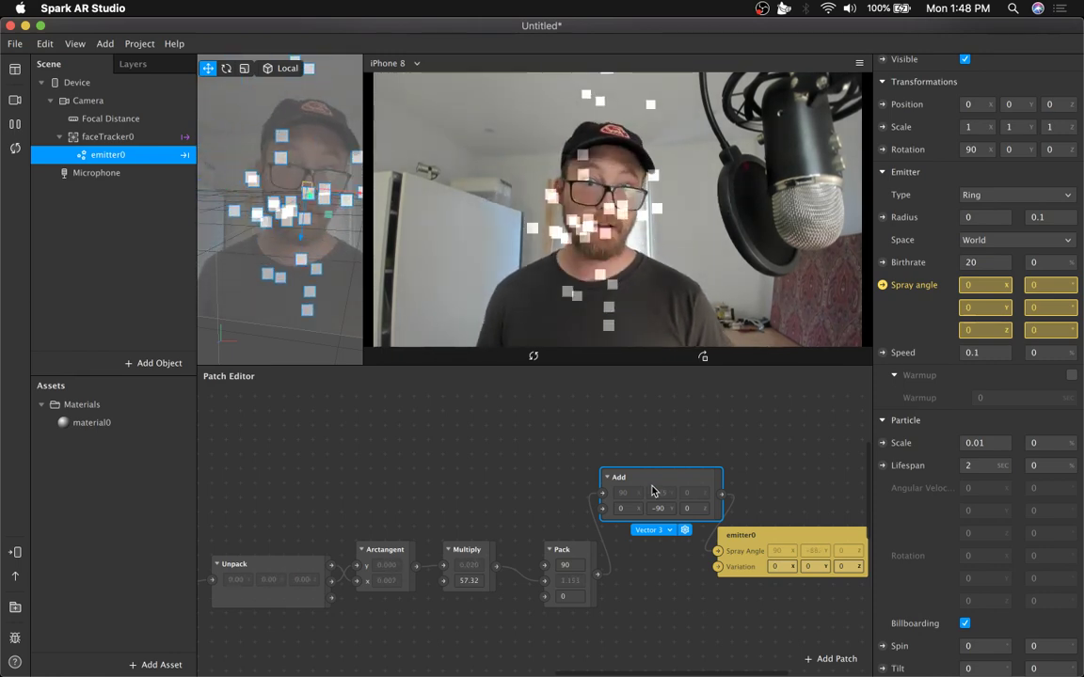
left_click_drag(754, 537, 781, 536)
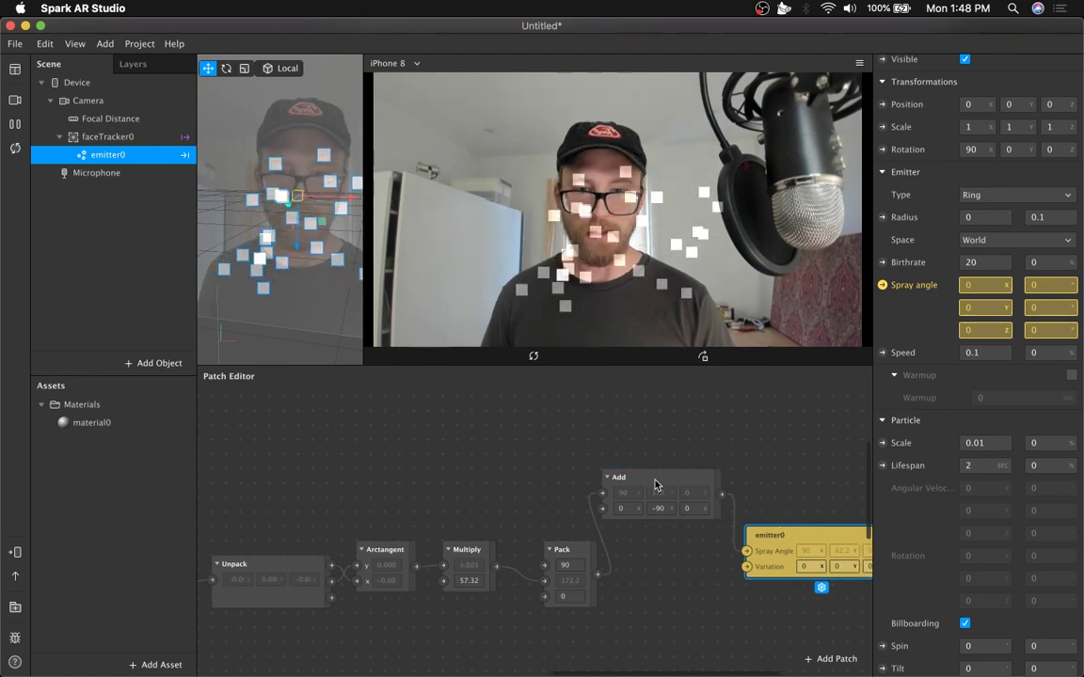
left_click_drag(656, 484, 632, 501)
scroll(513, 493, "left", 5)
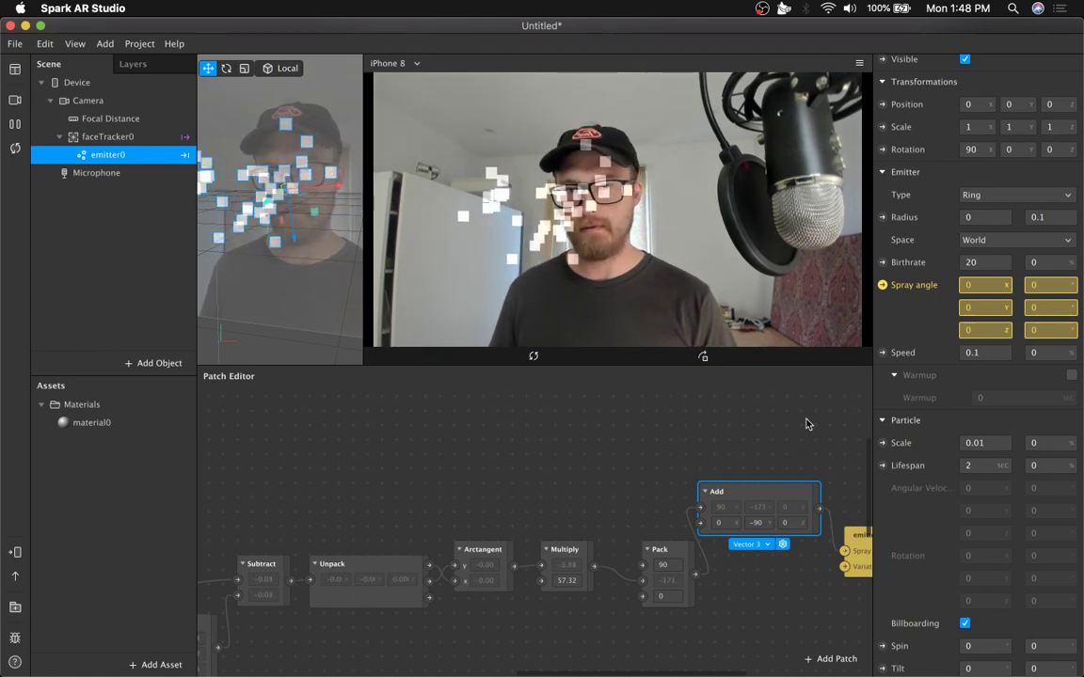
Expand emitter0's Force settings and enable Acceleration
scroll(1059, 450, "down", 5)
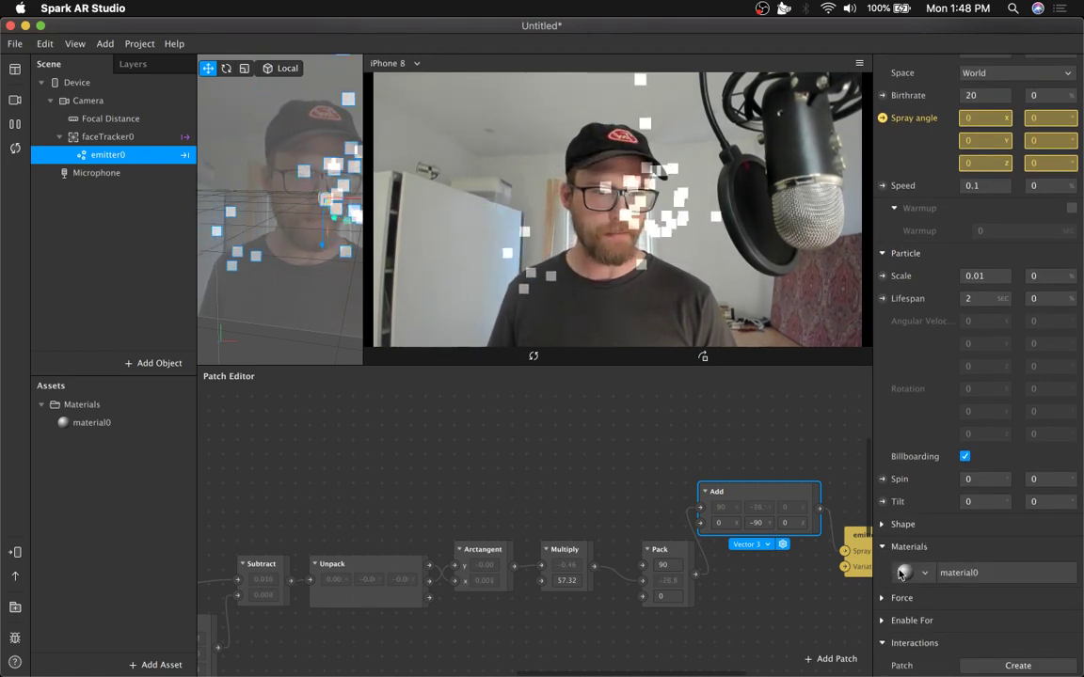
left_click(892, 599)
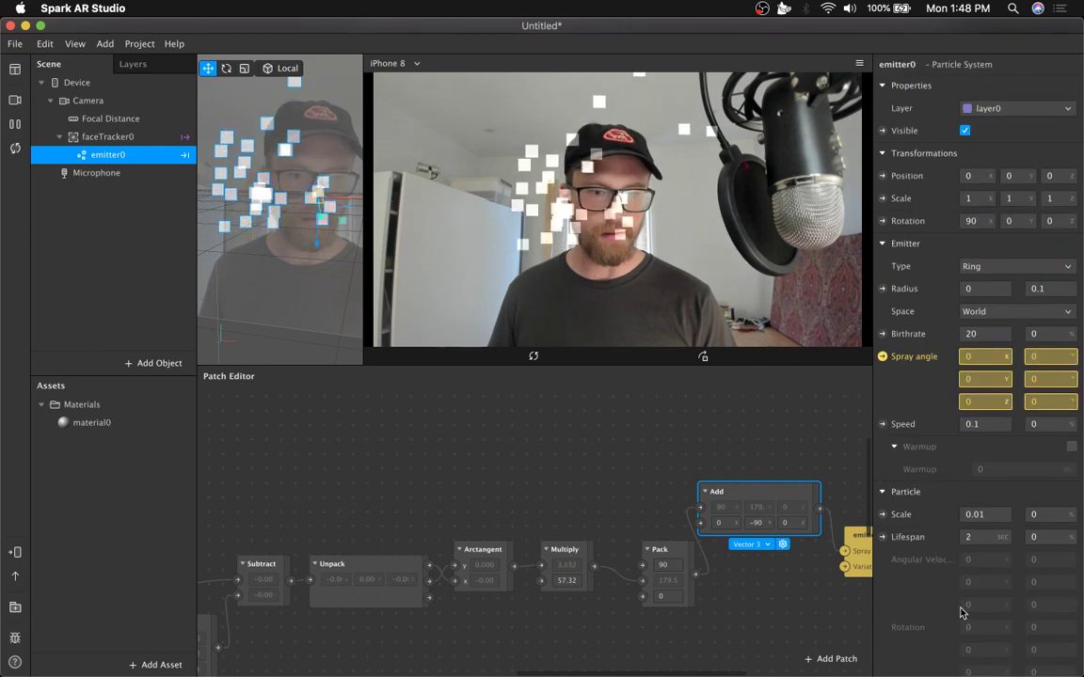
scroll(959, 612, "down", 10)
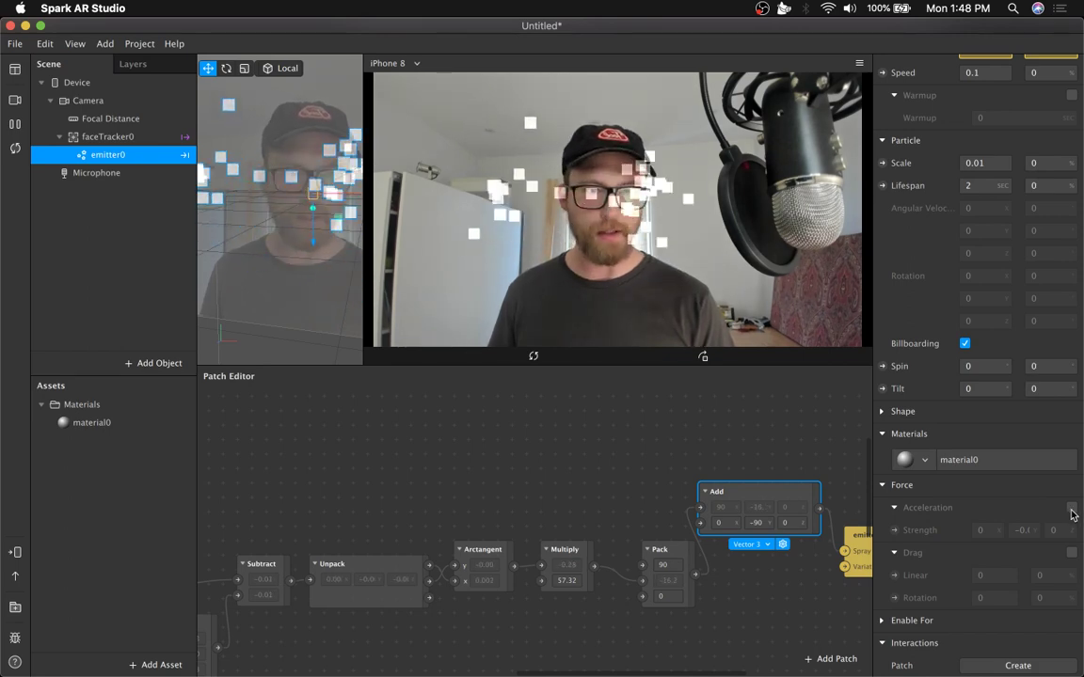
scroll(1068, 508, "up", 10)
scroll(1020, 523, "down", 5)
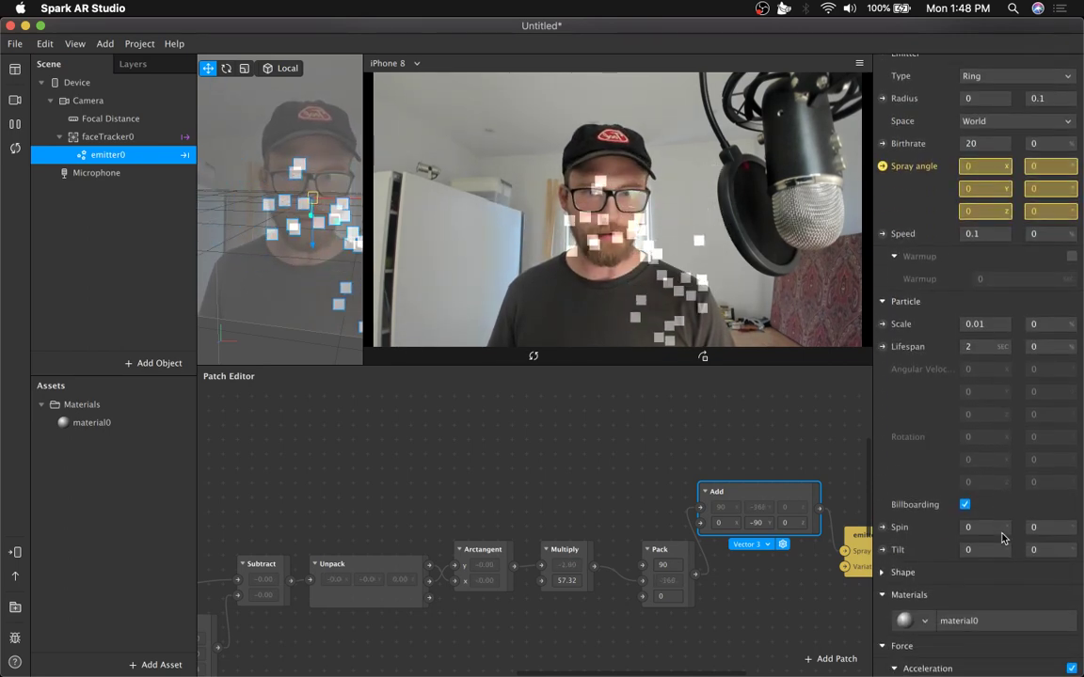
scroll(1003, 538, "down", 4)
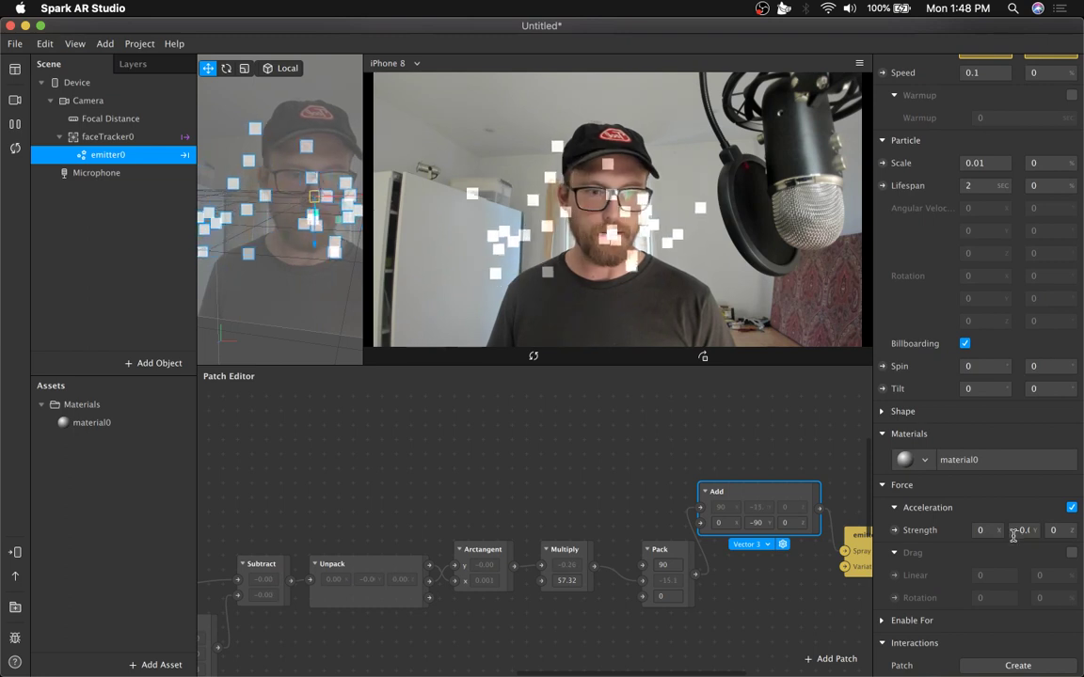
Try emitter0's Y acceleration strength at -0.05, and set it to 0.1
left_click_drag(1022, 529, 1081, 556)
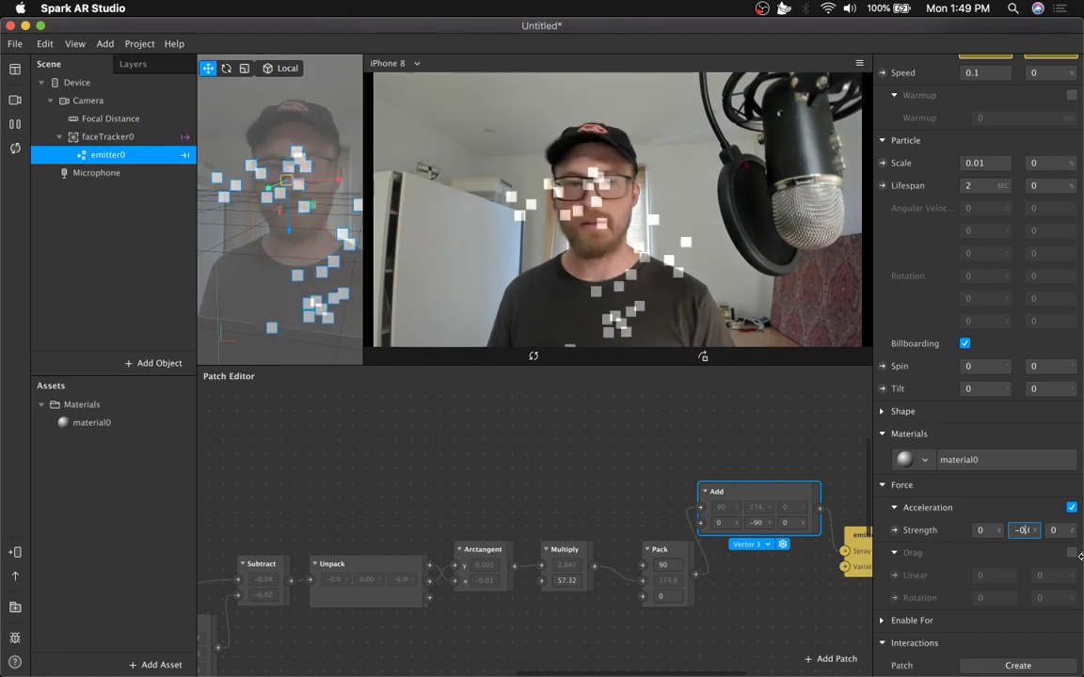
key("Return")
left_click(1021, 532)
type("-.05")
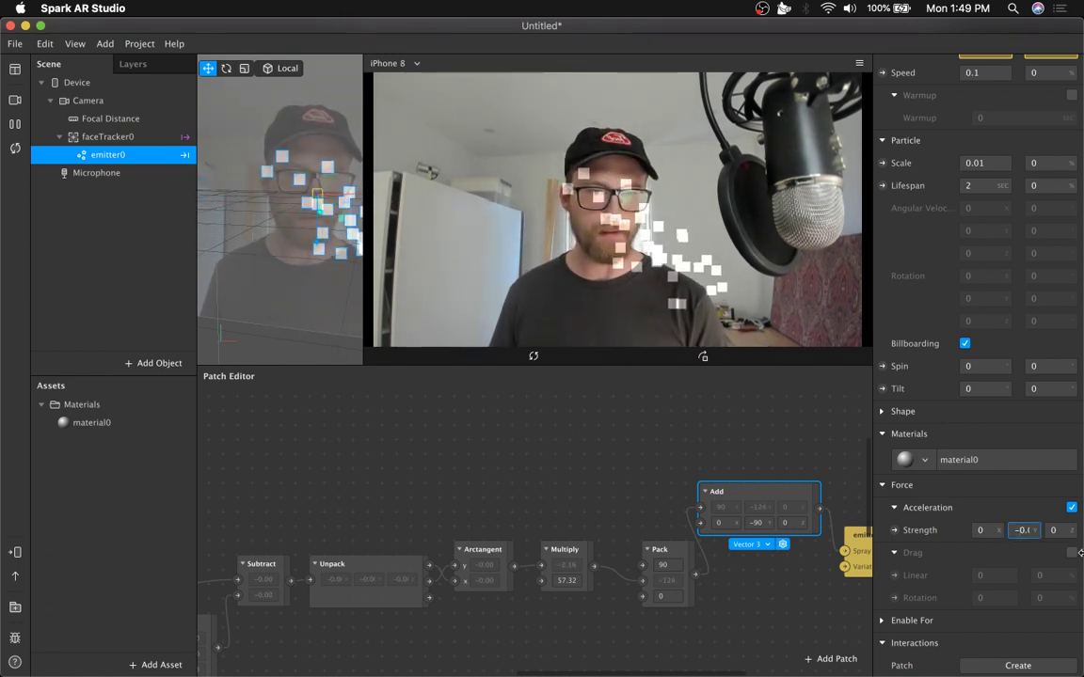
key("BackSpace")
key("BackSpace")
key("BackSpace")
type("0.0")
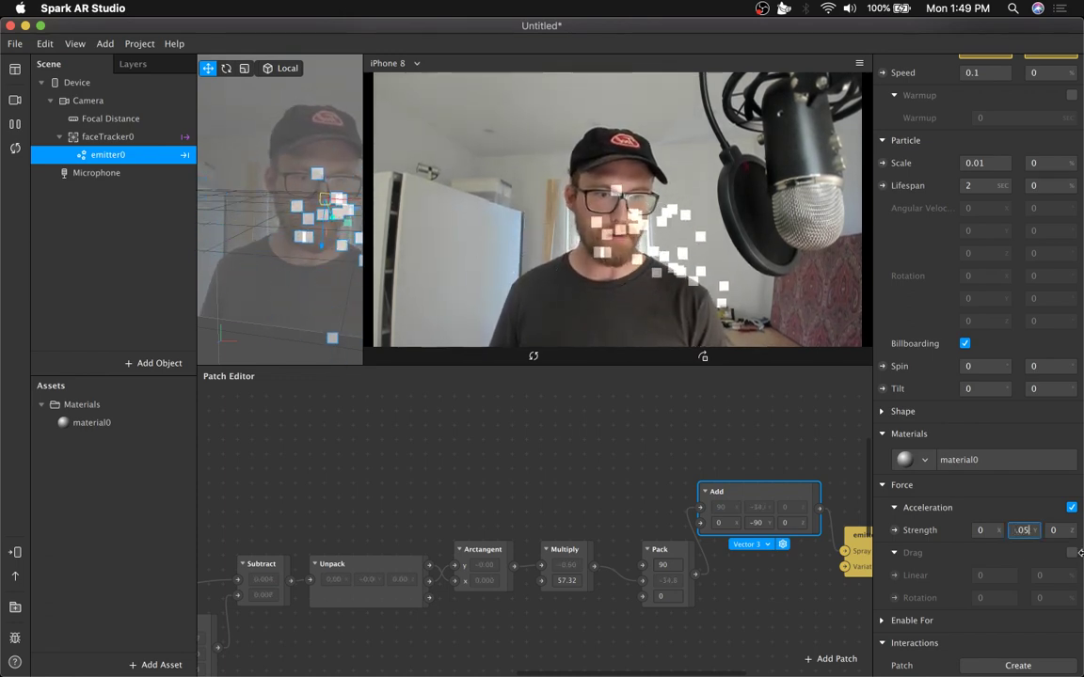
type("1")
key("Return")
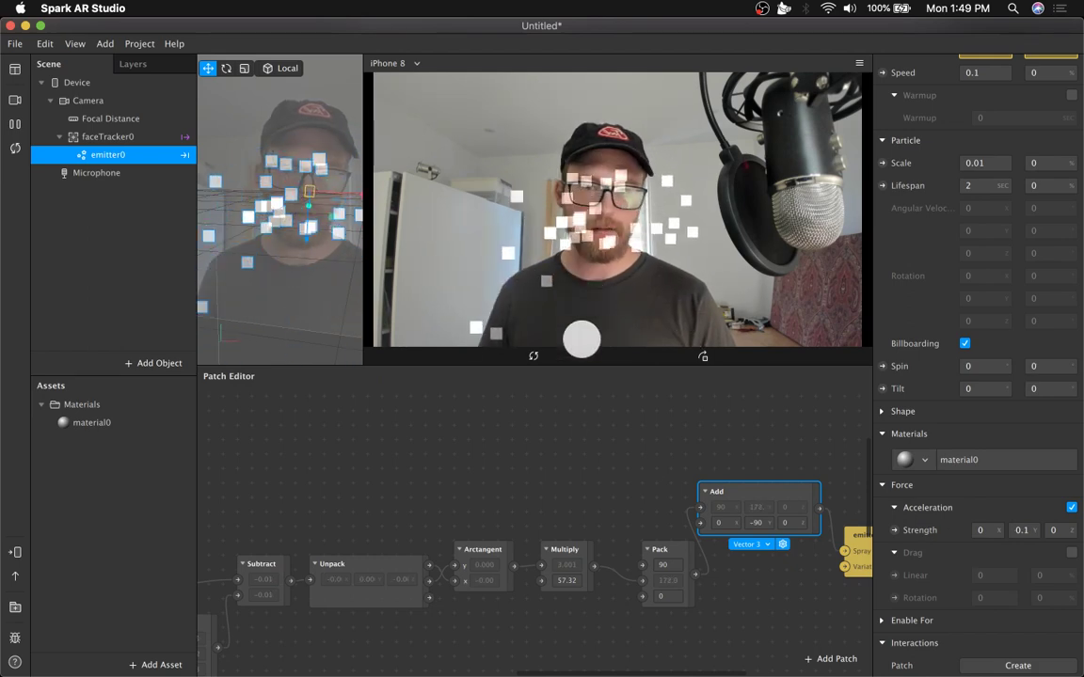
Switch the device preview's interaction mode to Simulate Orbit
left_click(859, 63)
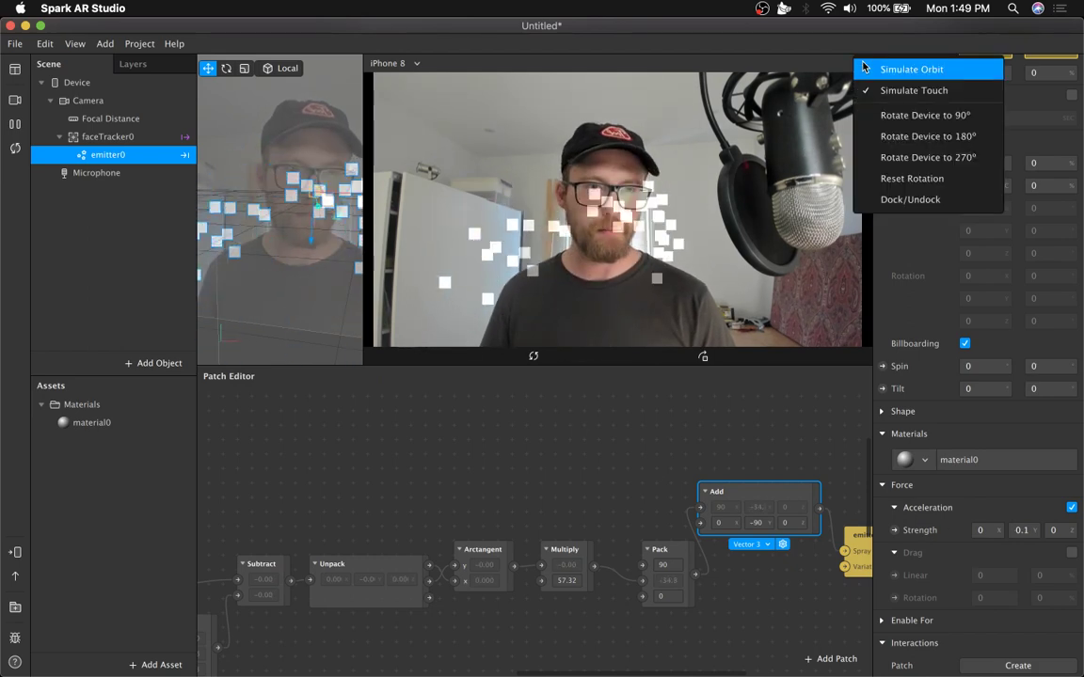
left_click(881, 70)
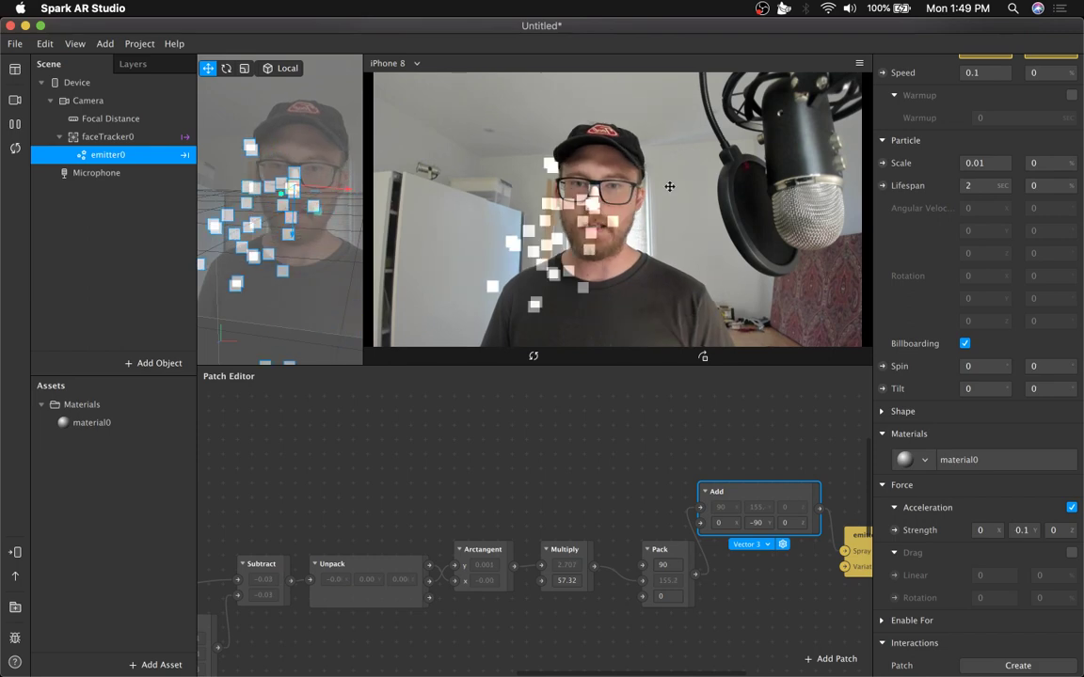
Open the project properties' Capabilities, search the addable capabilities for "de" and read the Device Motion description
scroll(940, 447, "up", 5)
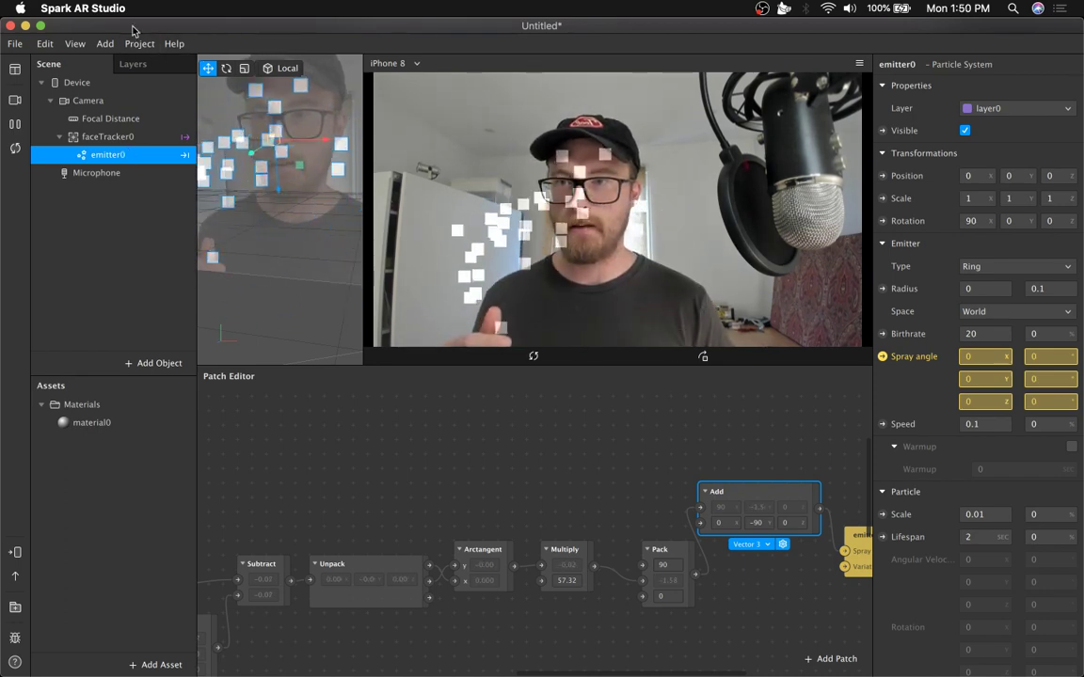
left_click(139, 43)
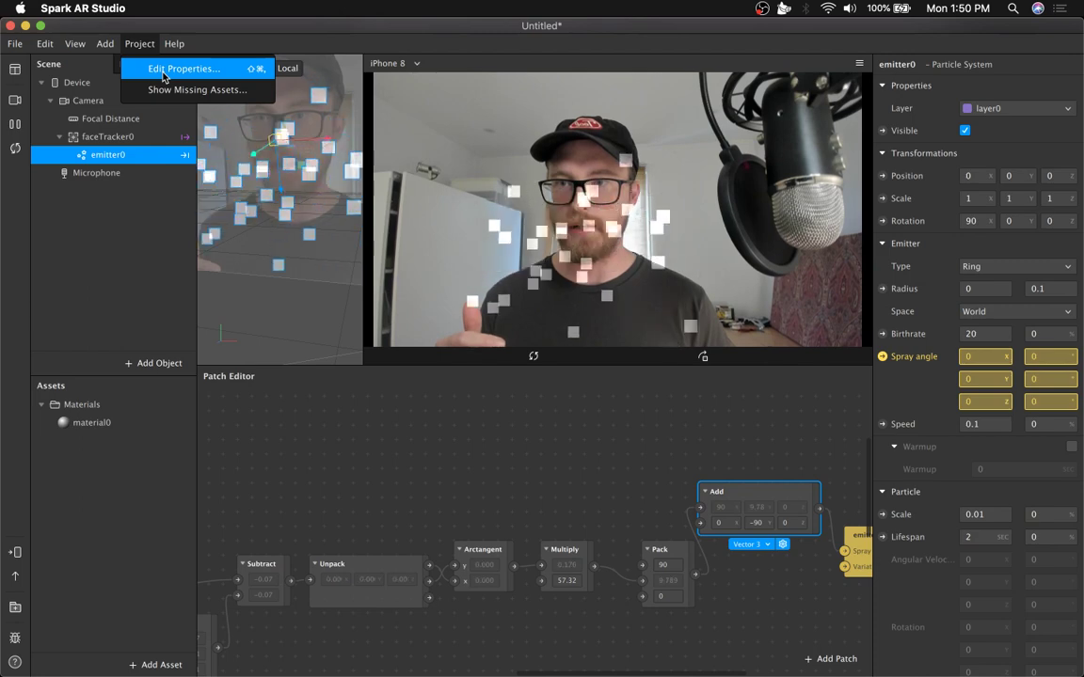
left_click(179, 69)
left_click(371, 242)
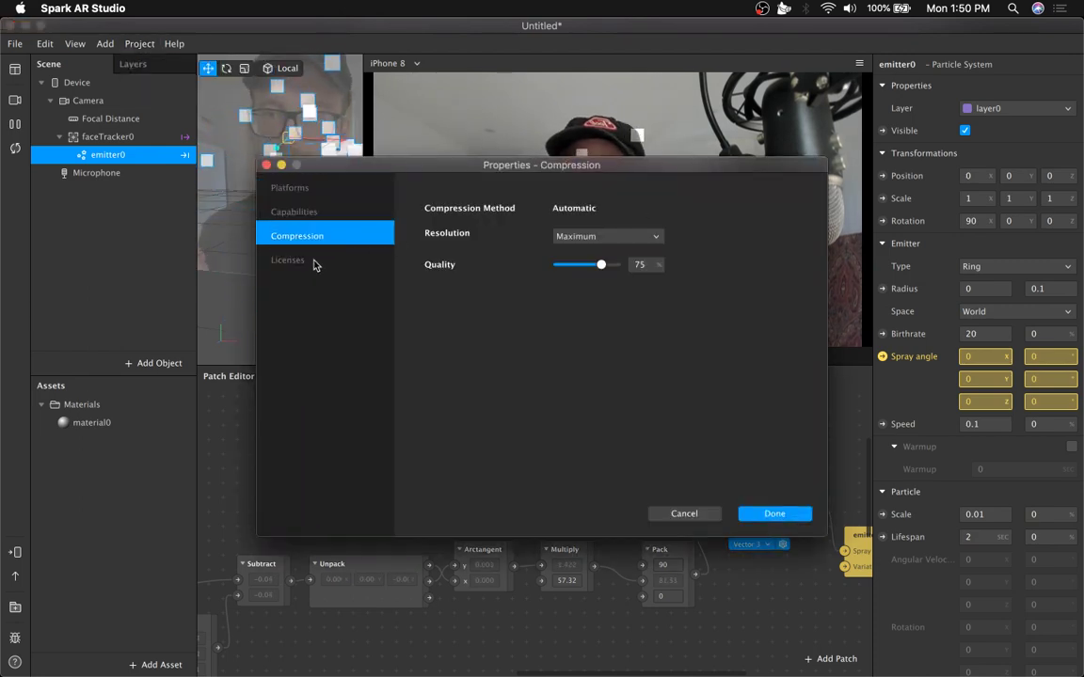
left_click(315, 217)
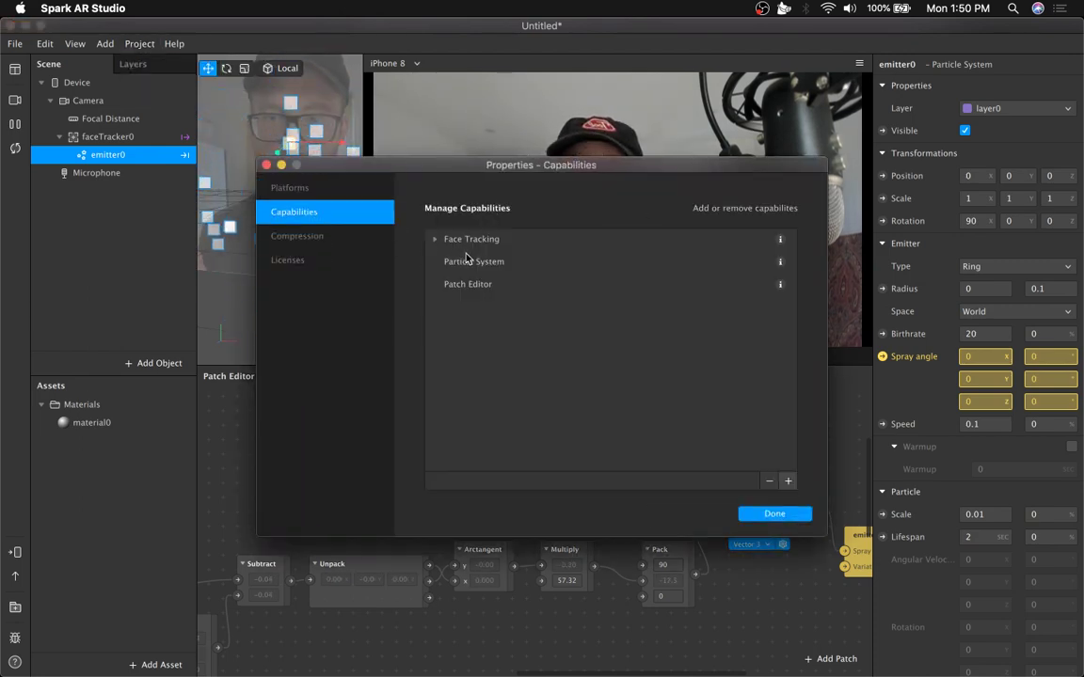
left_click(787, 479)
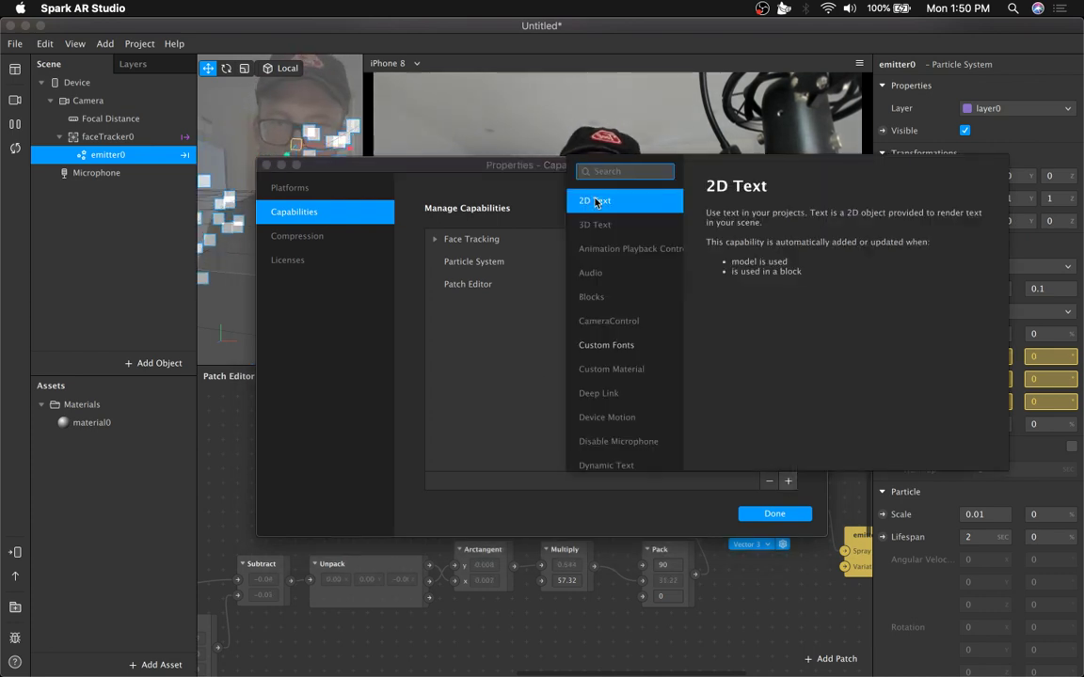
type("de")
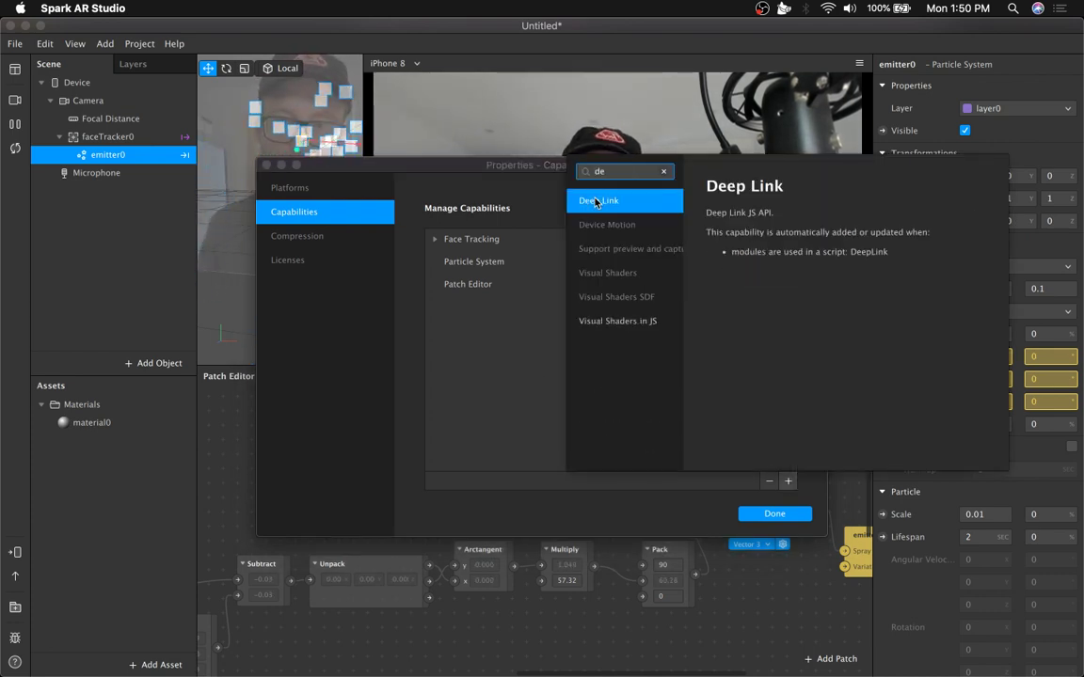
left_click(658, 231)
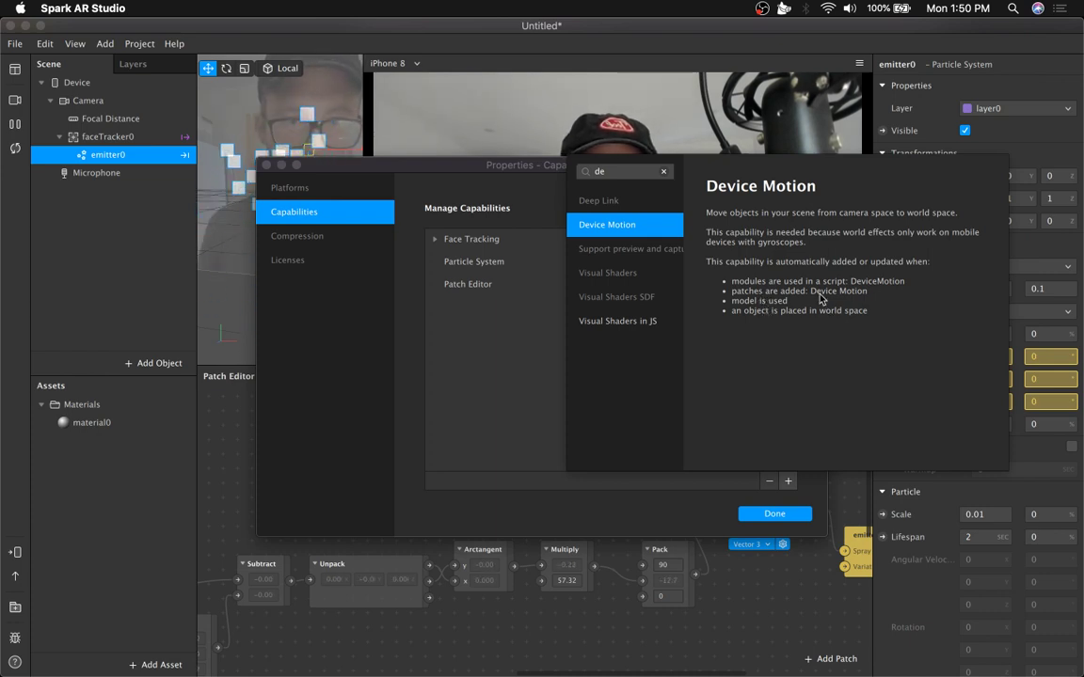
left_click(486, 624)
Add a Device Motion patch in the empty area above the Subtract patch
scroll(529, 598, "up", 3)
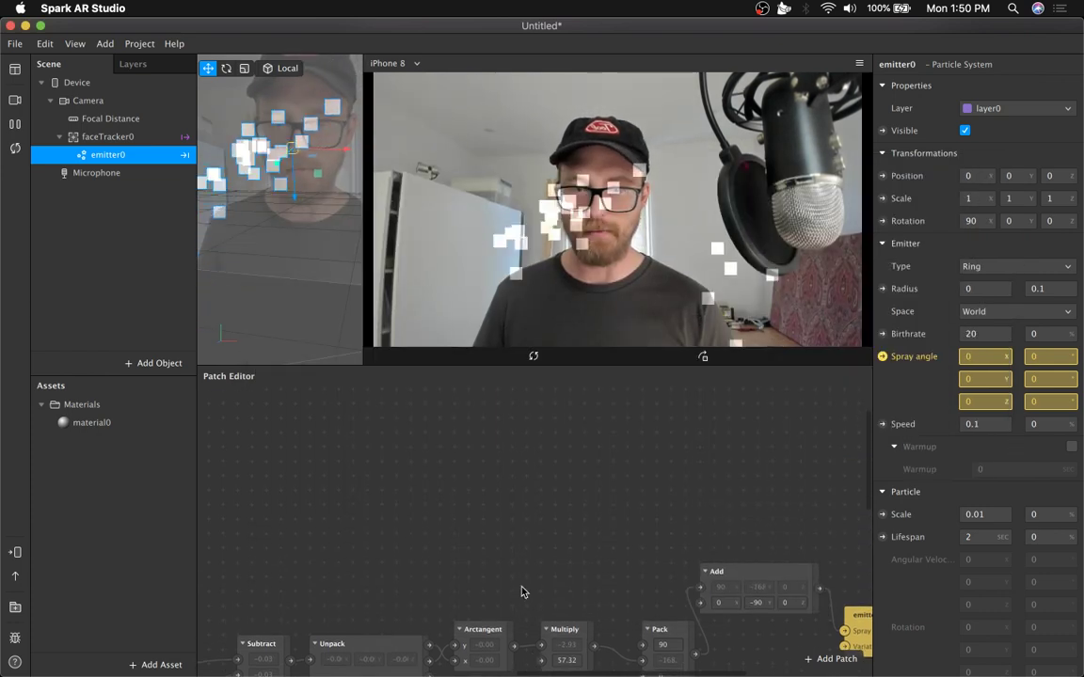
double_click(395, 525)
left_click(409, 524)
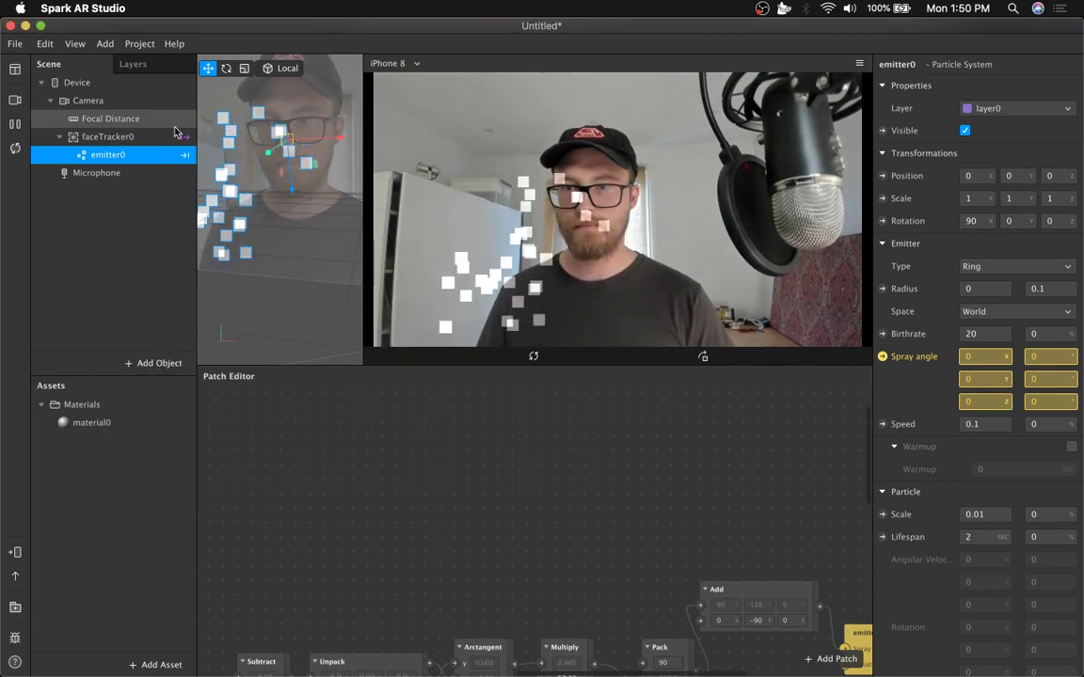
left_click(81, 87)
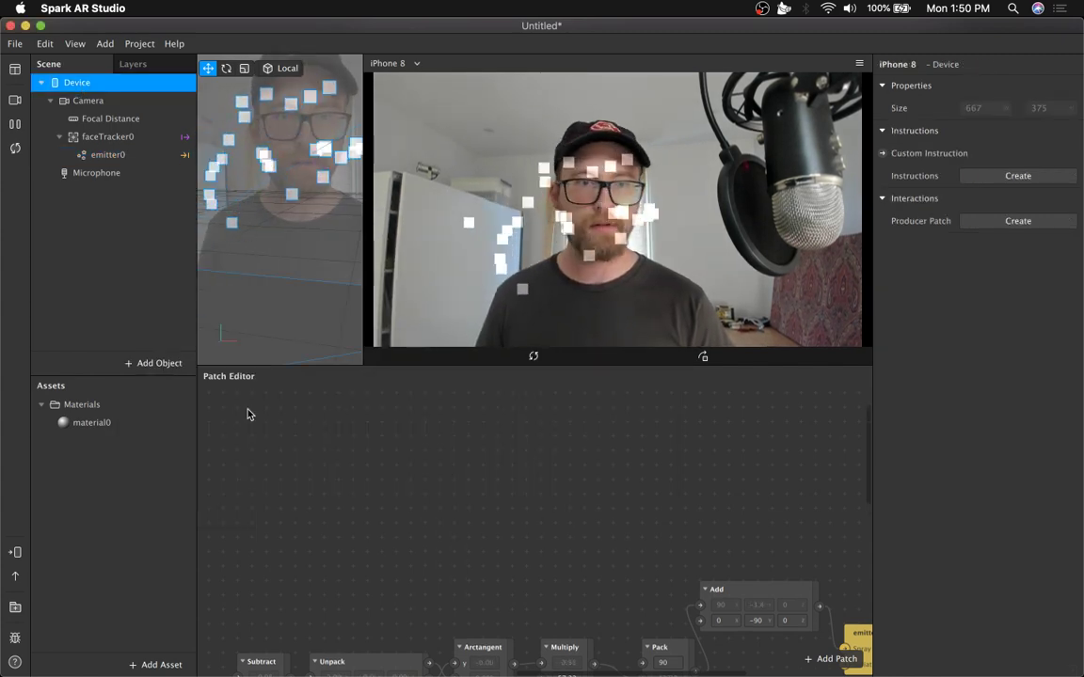
double_click(241, 462)
type("d")
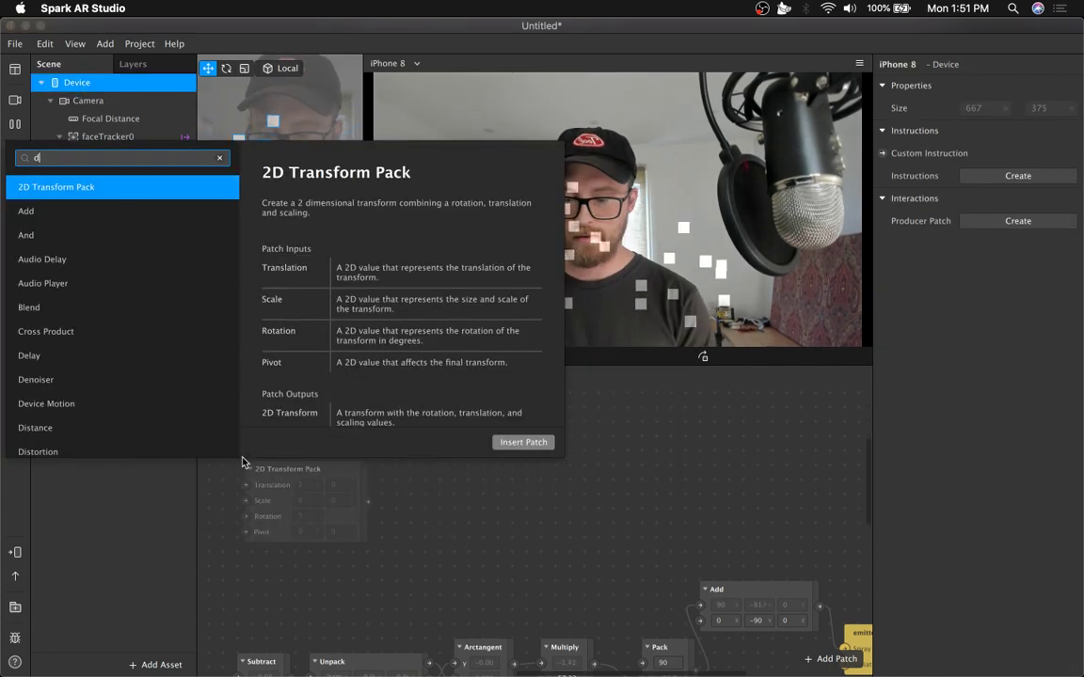
type("evice")
key("Return")
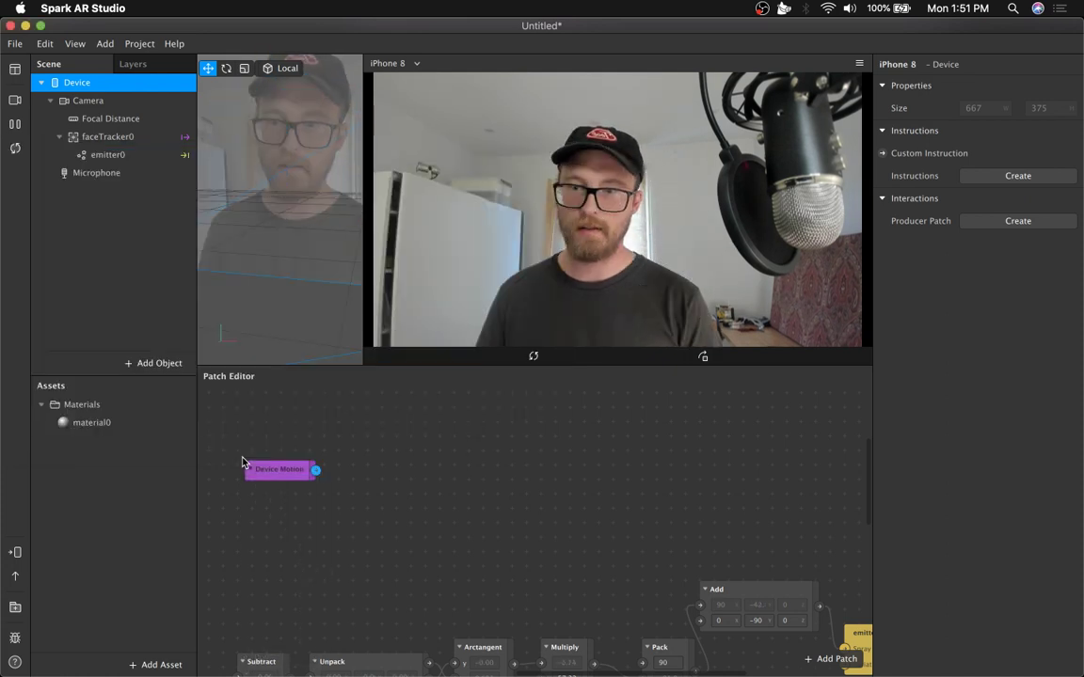
left_click_drag(264, 484, 259, 521)
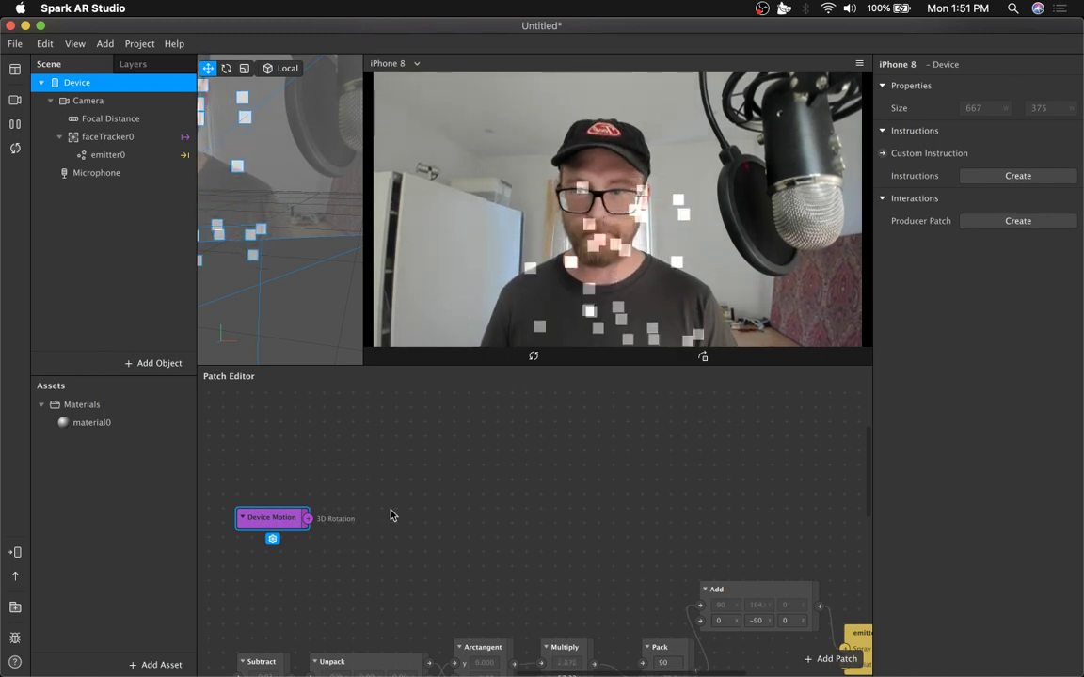
Reposition the Device Motion patch closer to the Subtract patch, and delete it
left_click(367, 556)
left_click_drag(281, 564, 285, 573)
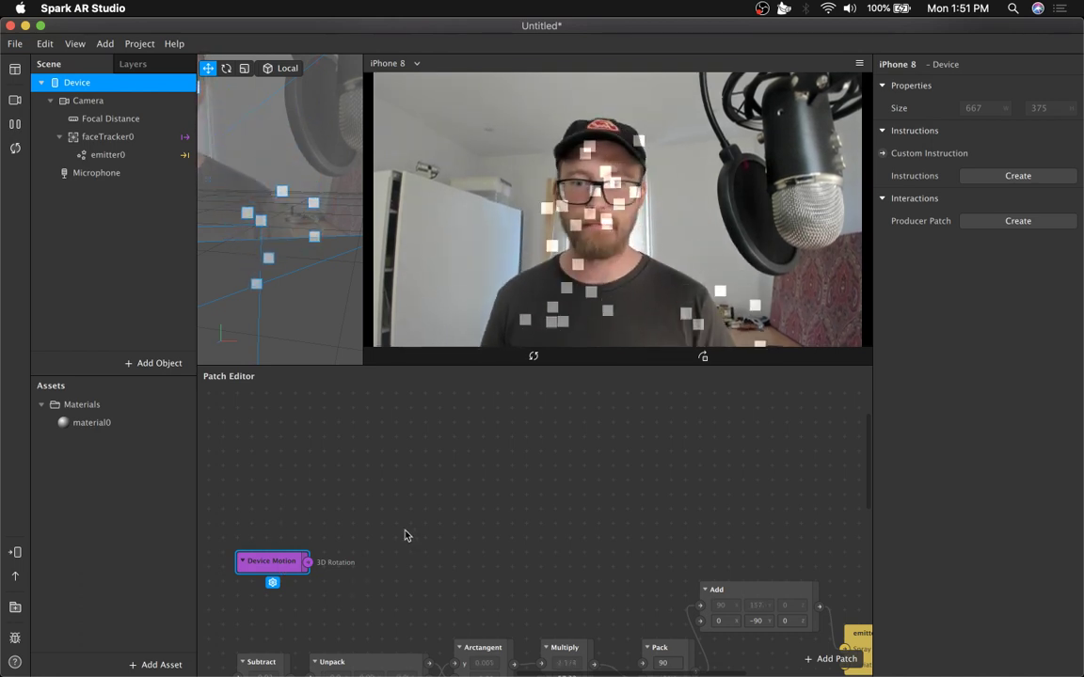
left_click(350, 515)
left_click_drag(350, 514, 216, 619)
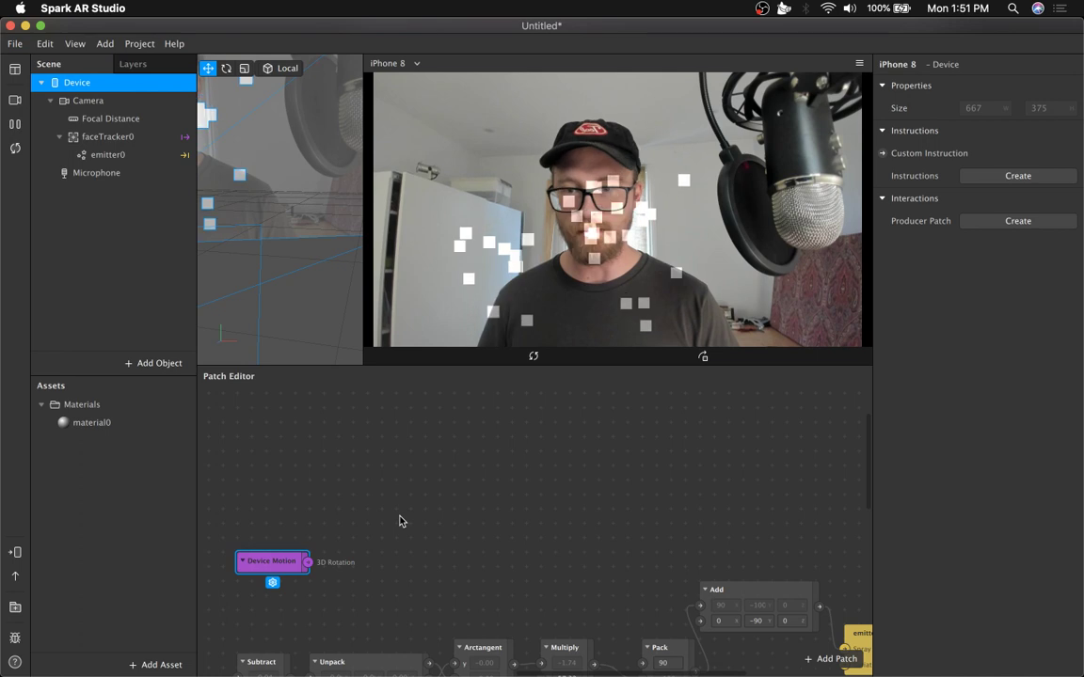
key("Delete")
Switch to Preview and examine the Length and Absolute patches in the reference screenshot of the patch graph, marking them with a selection
scroll(551, 580, "down", 5)
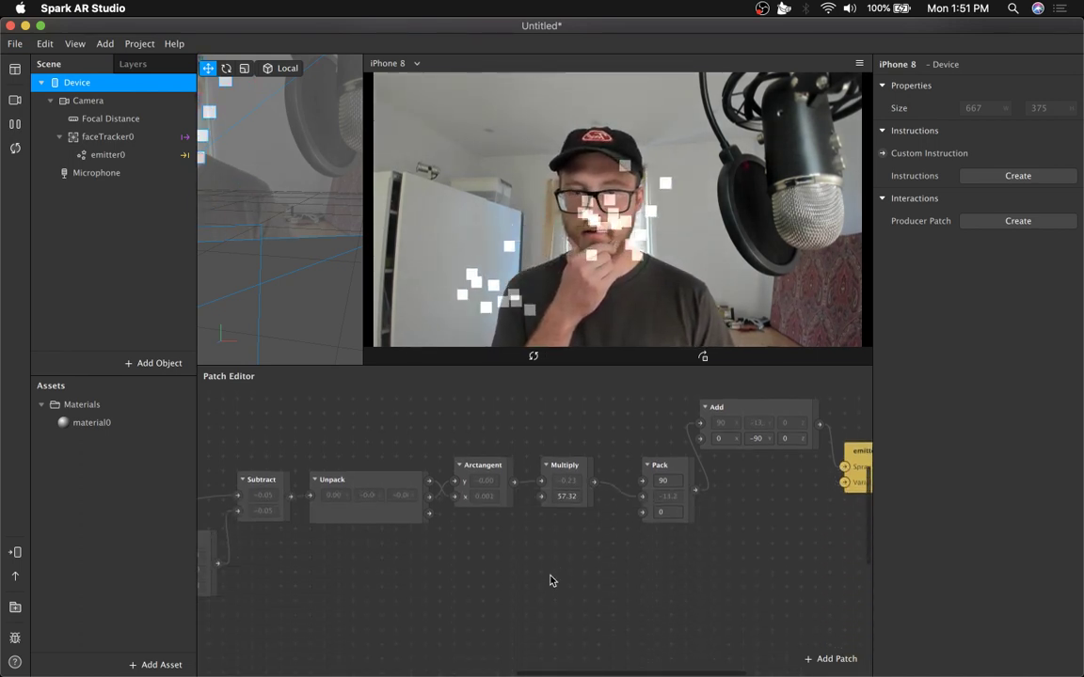
scroll(550, 580, "left", 5)
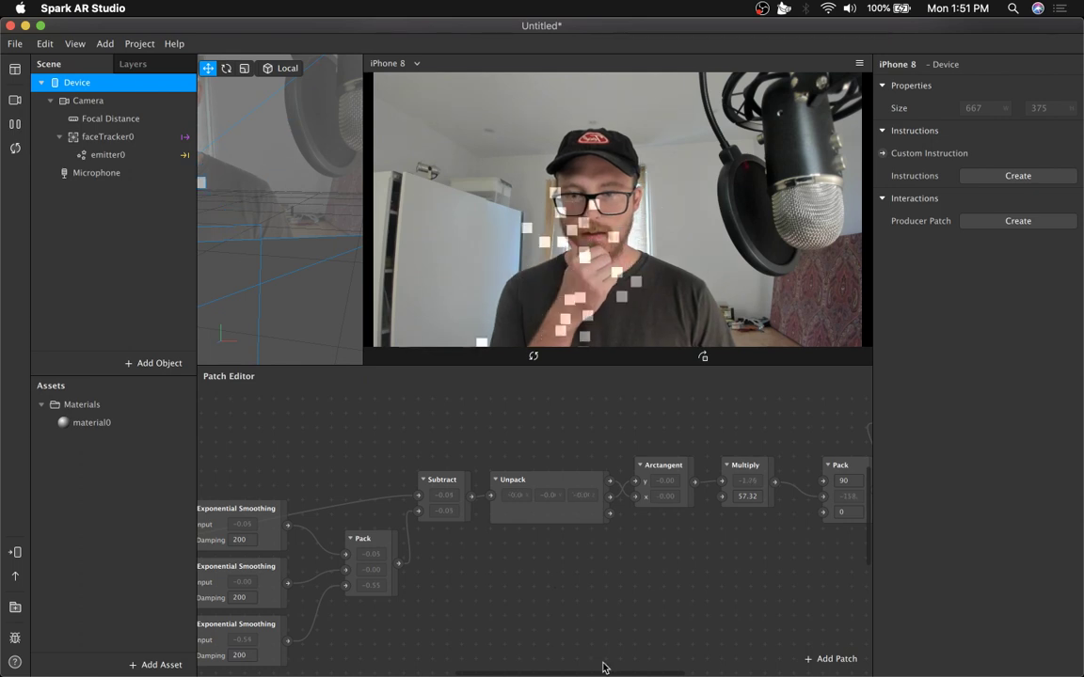
mouse_move(617, 663)
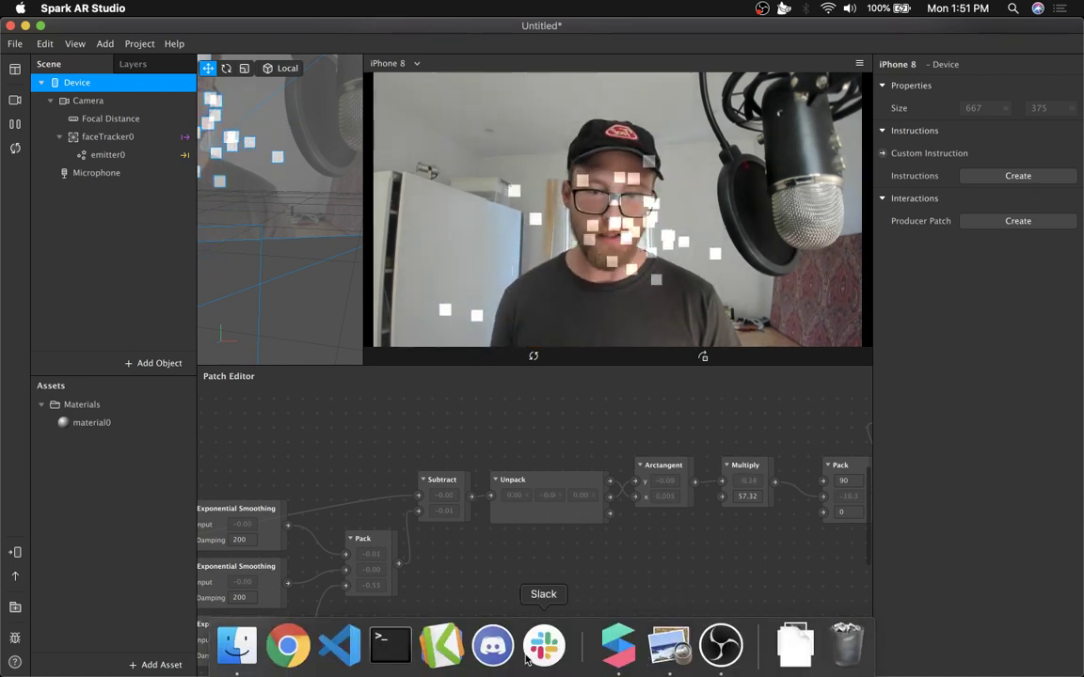
left_click(669, 645)
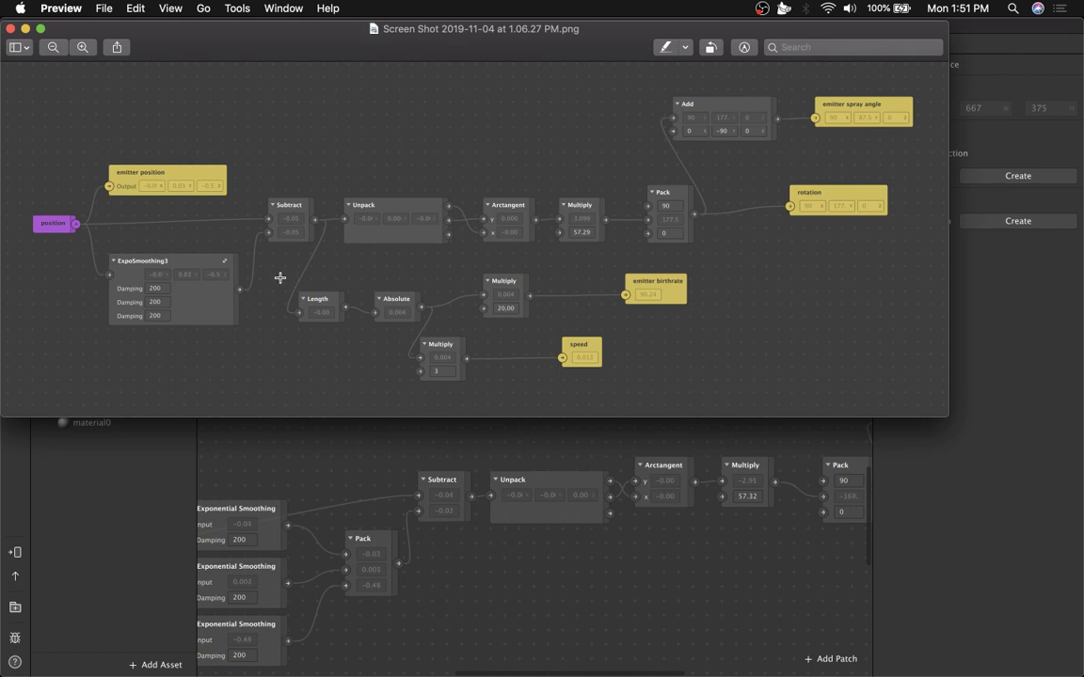
left_click_drag(288, 282, 355, 330)
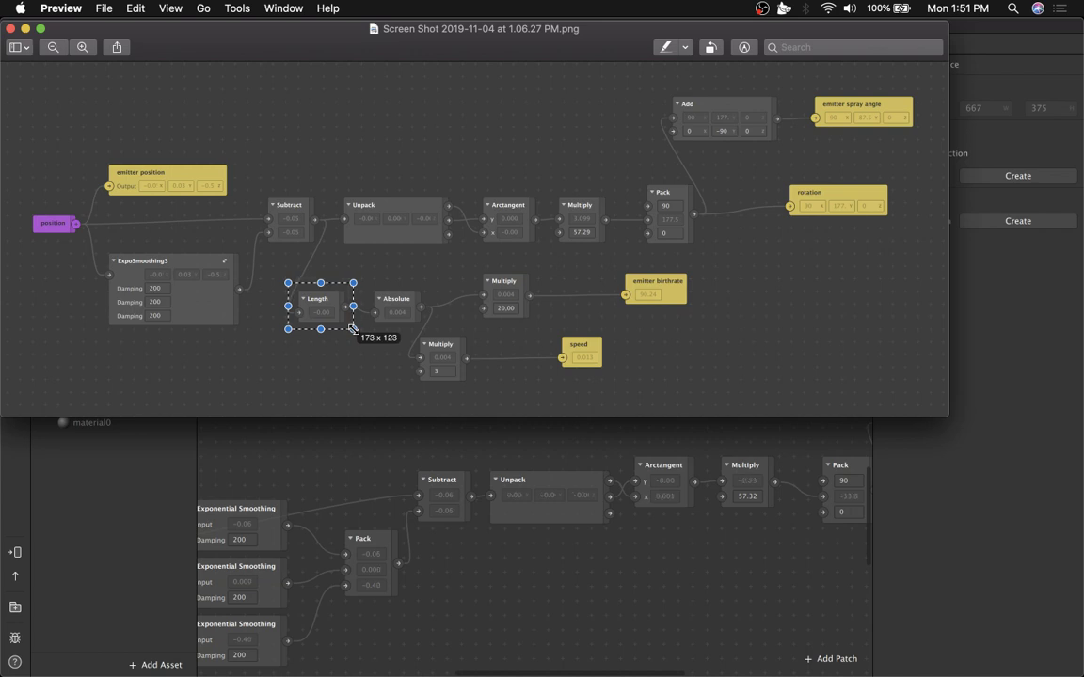
left_click_drag(353, 328, 434, 328)
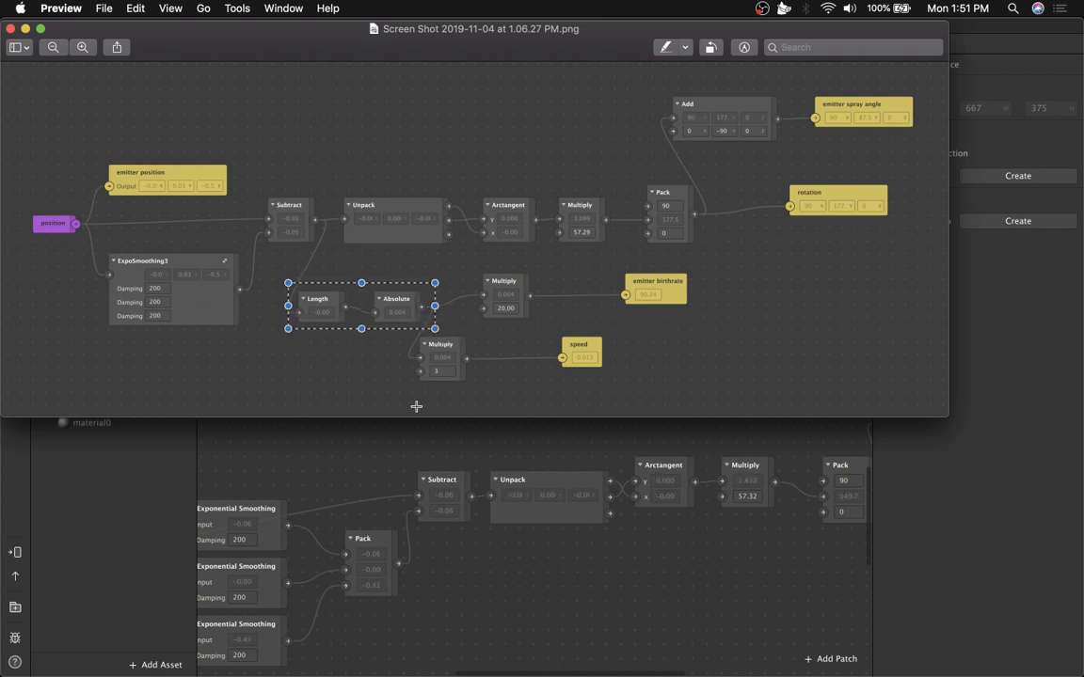
left_click(392, 442)
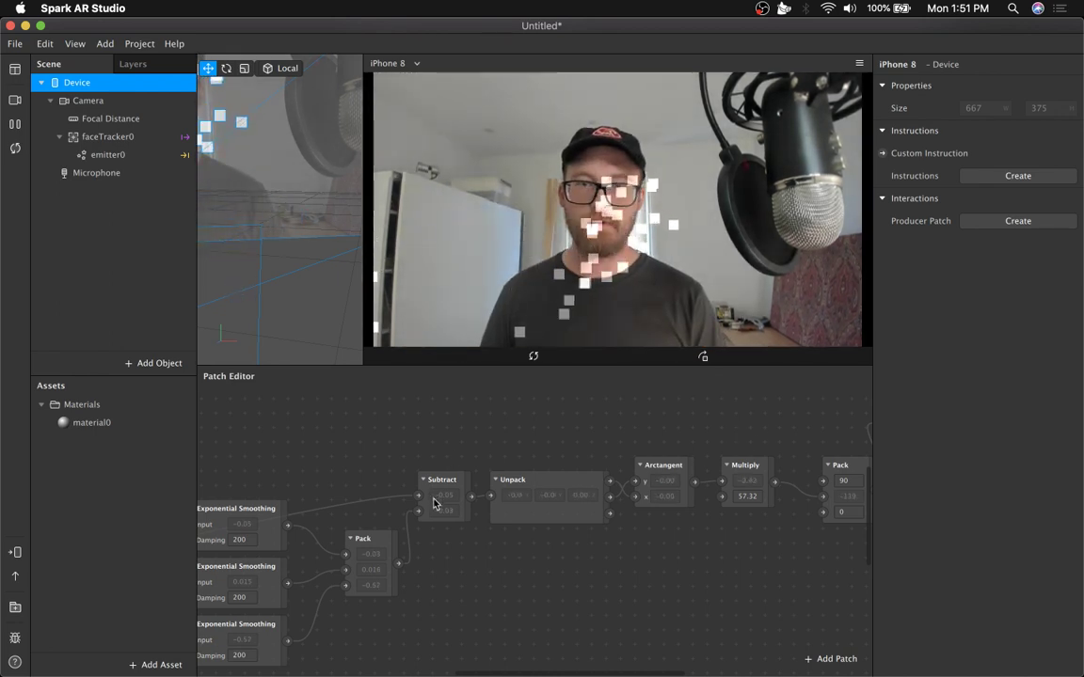
Add a Length patch fed by the output of the smoothing Pack patch, and place it below the Subtract patch
left_click_drag(398, 563, 528, 605)
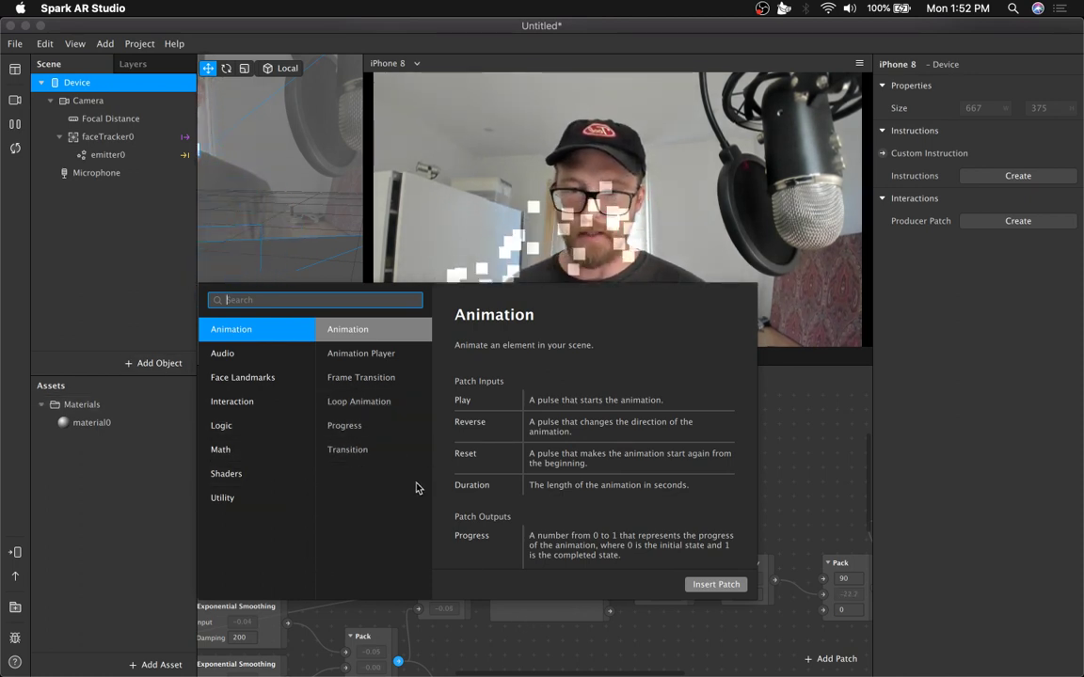
type("le")
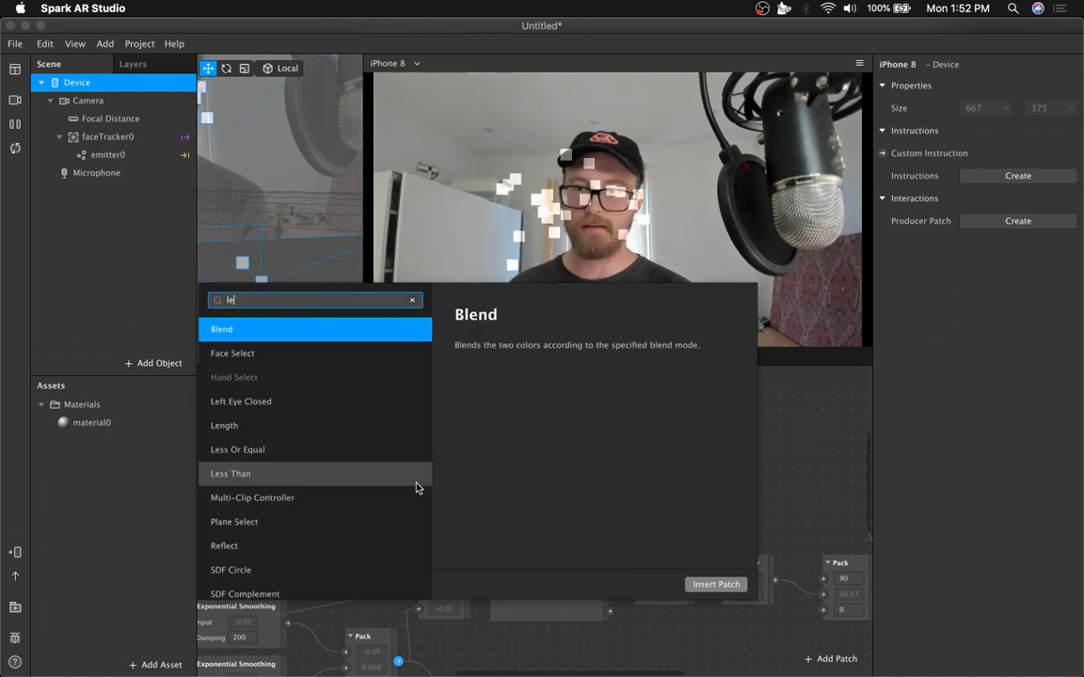
type("ngth")
key("Return")
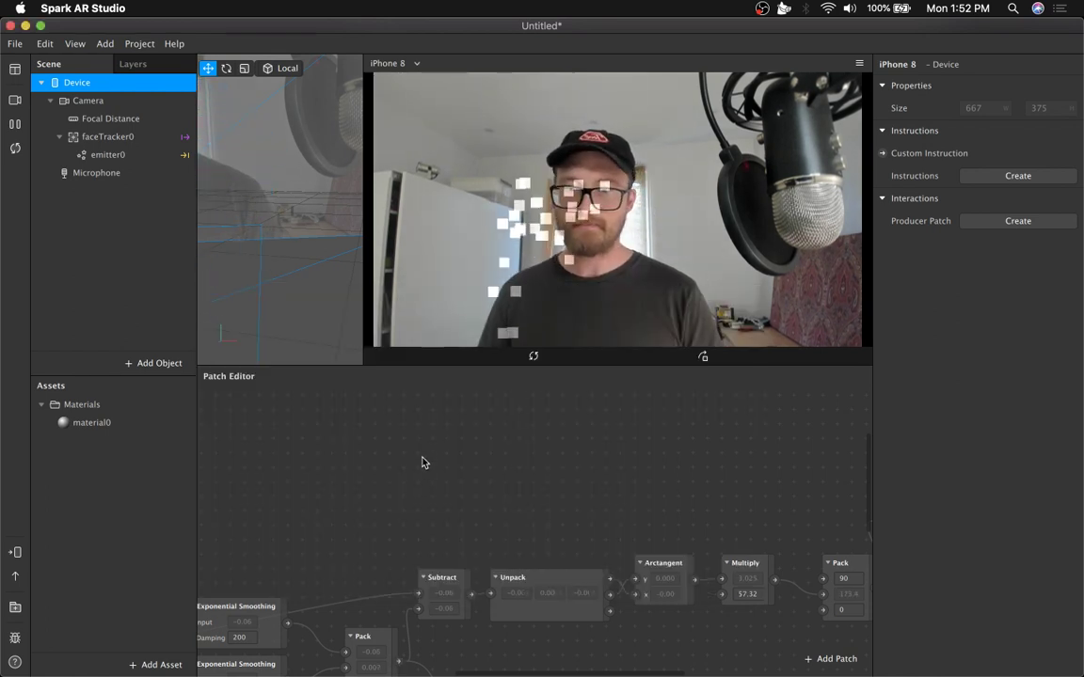
scroll(384, 565, "down", 3)
left_click_drag(494, 547, 451, 530)
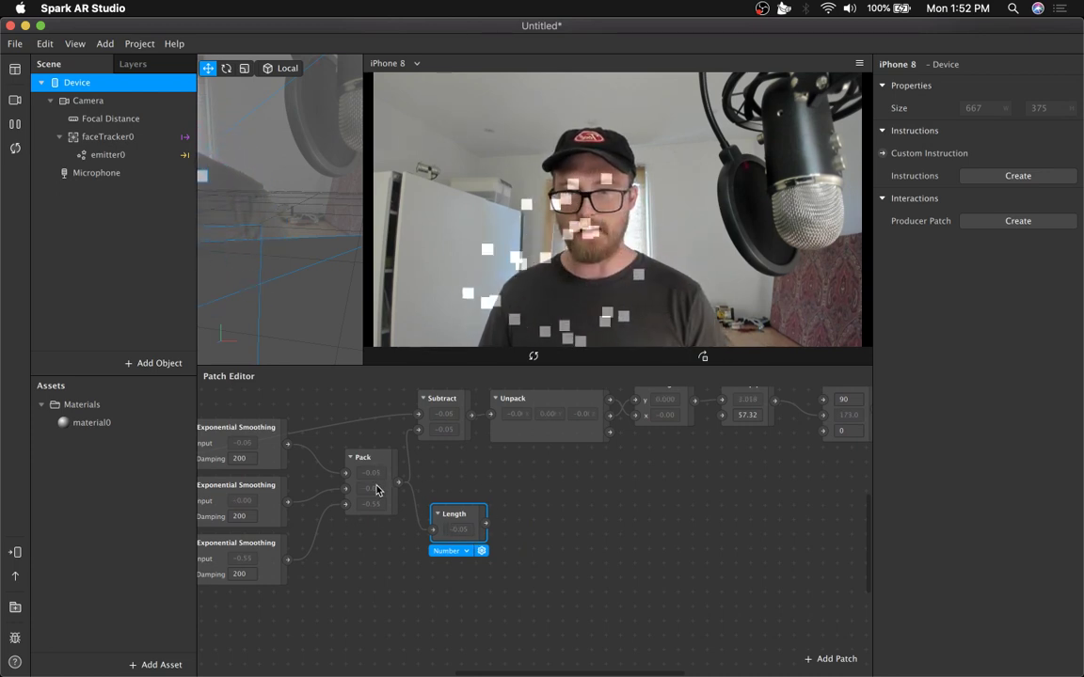
Add an Absolute patch fed by the Length patch's output, and align it beside the Length patch
left_click(487, 525)
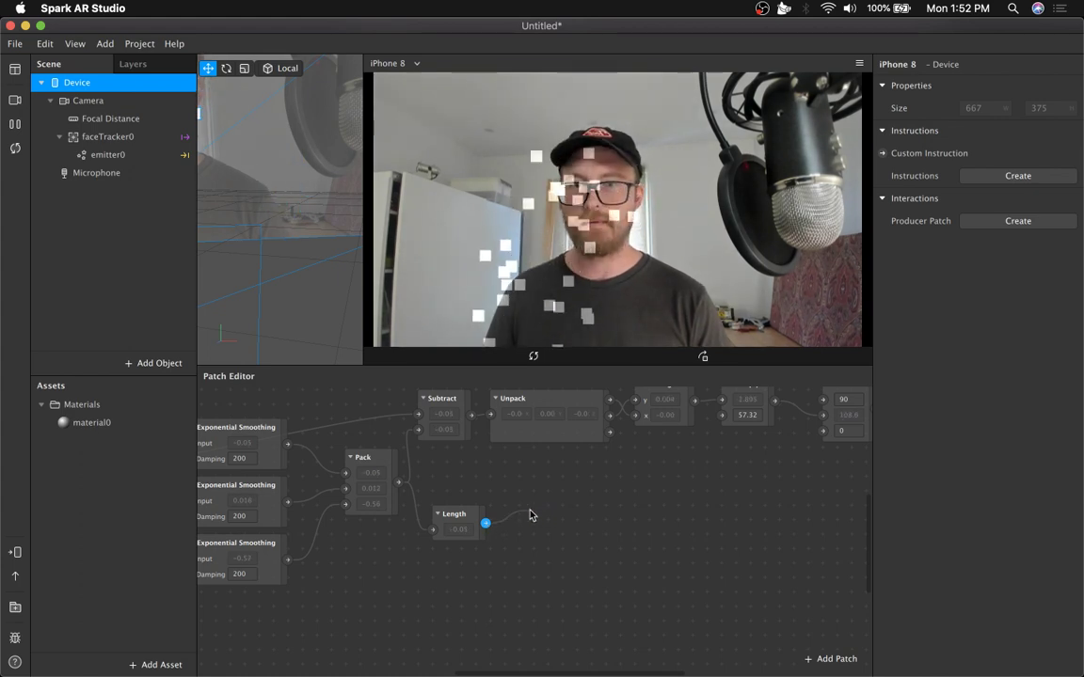
left_click_drag(529, 516, 530, 515)
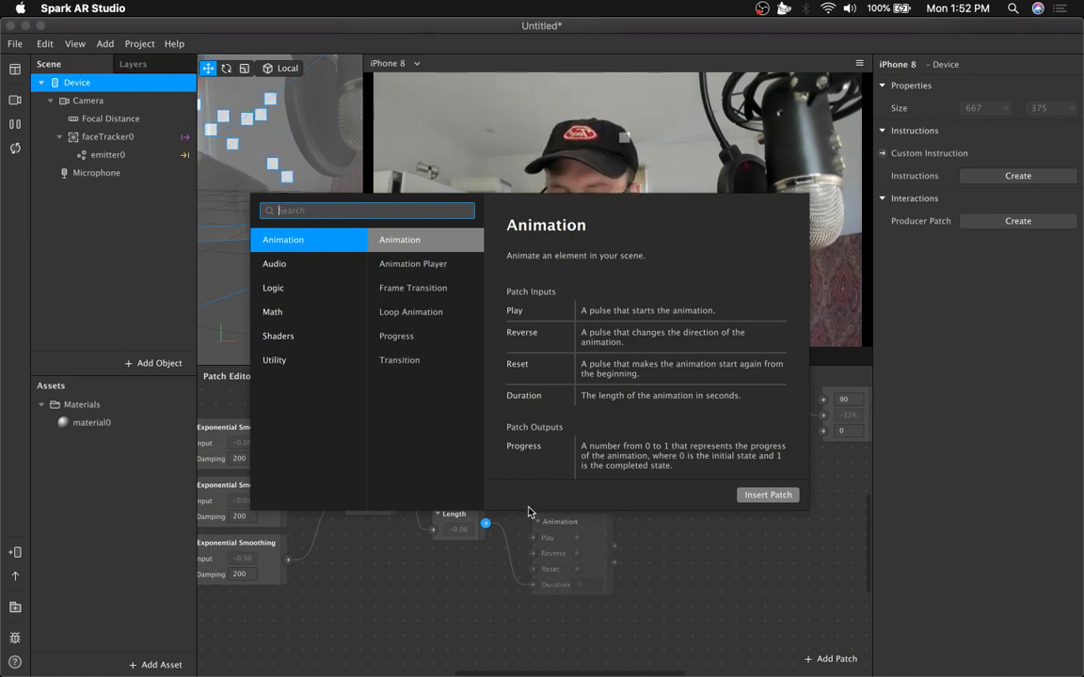
type("ab")
key("Return")
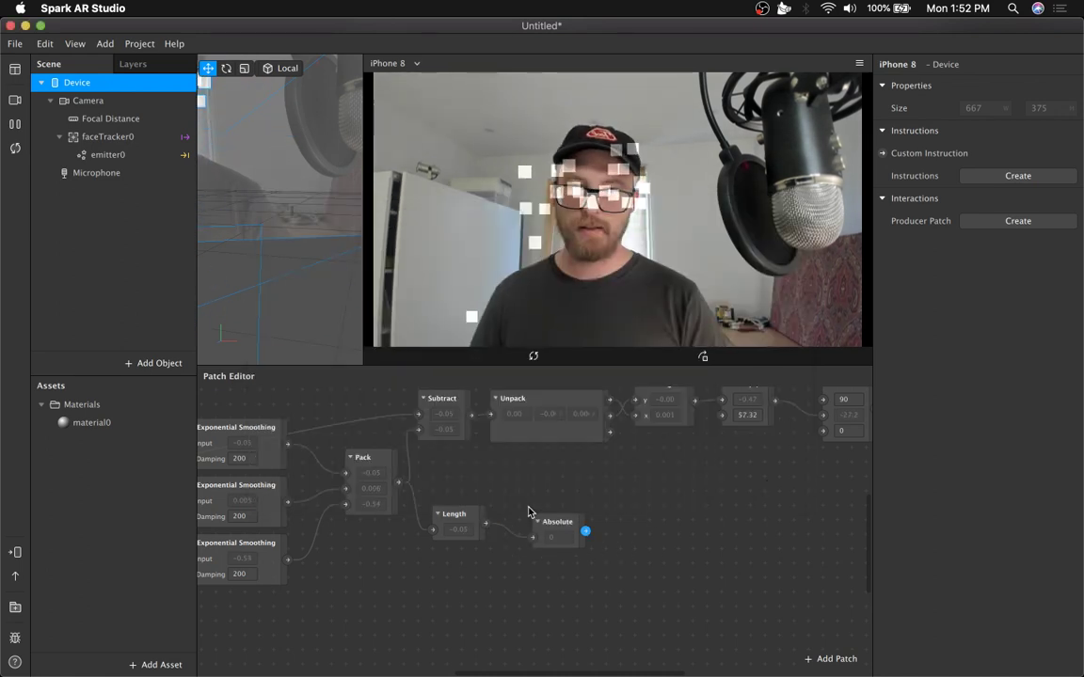
left_click_drag(564, 517, 534, 508)
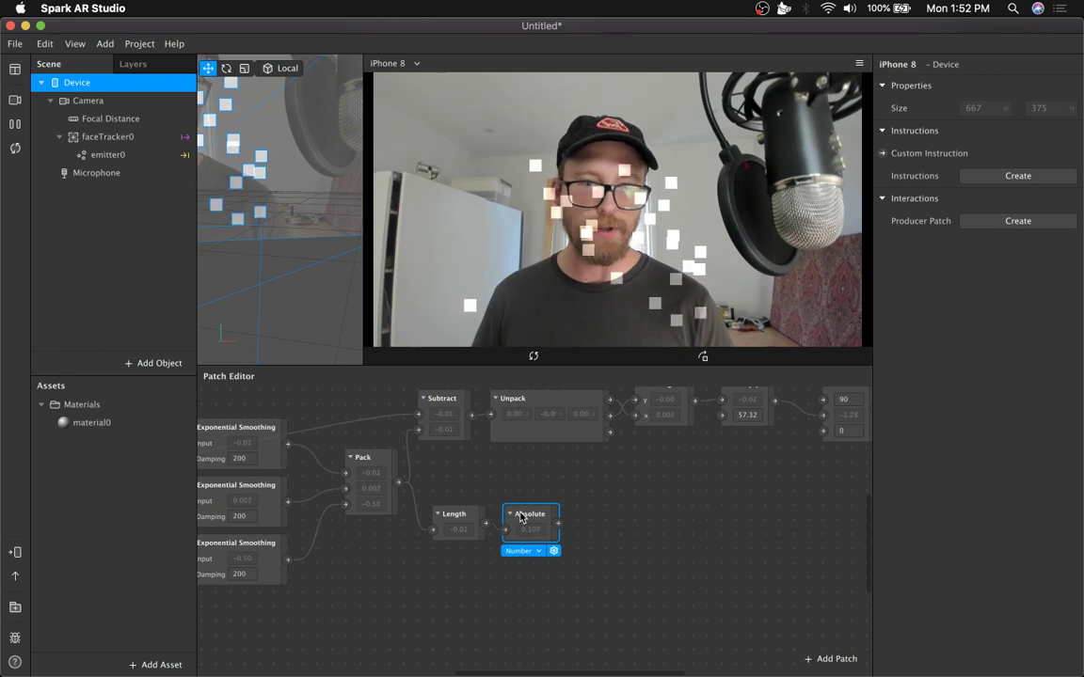
Create a Birthrate patch for emitter0 and place it beyond the Absolute patch, leaving space between them
left_click(107, 137)
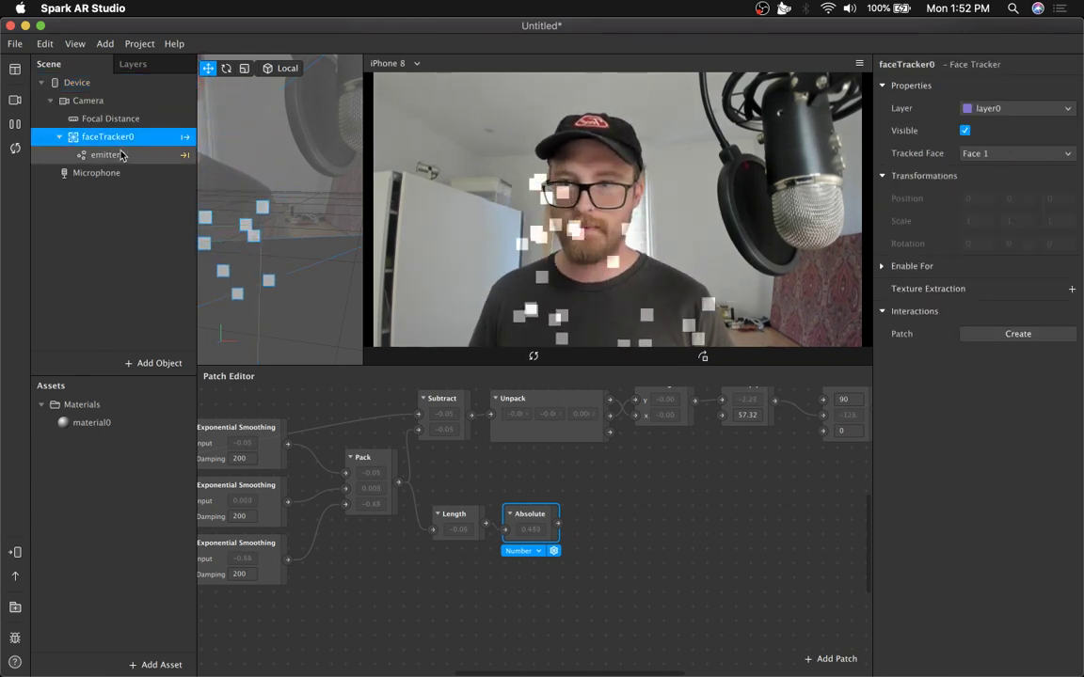
left_click(107, 155)
scroll(927, 457, "down", 5)
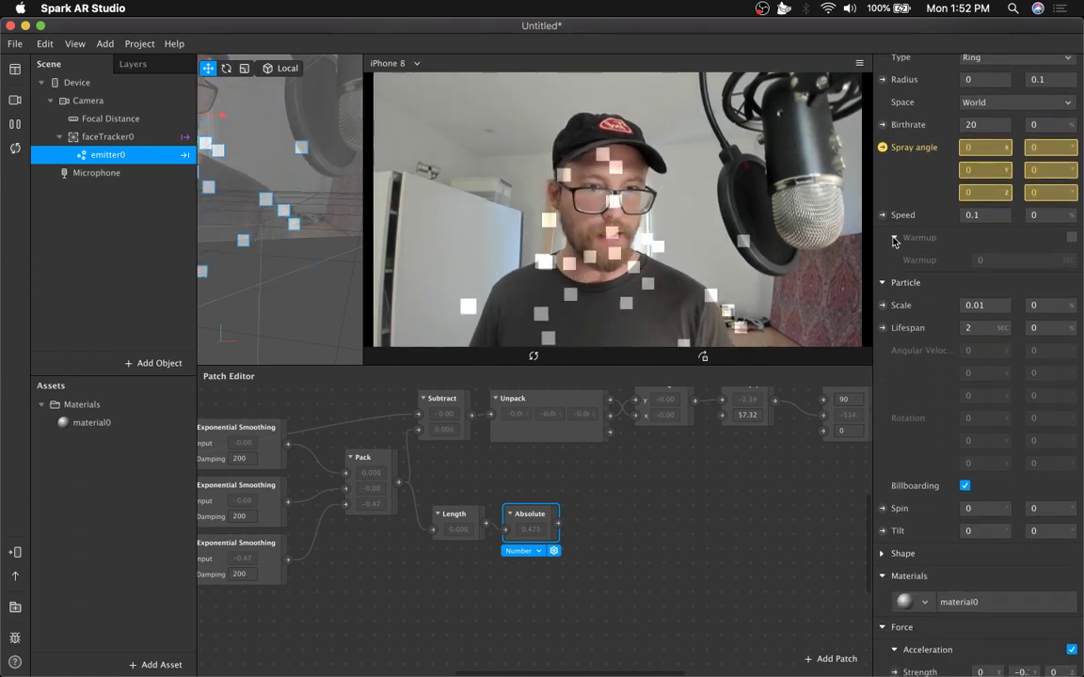
scroll(898, 352, "up", 2)
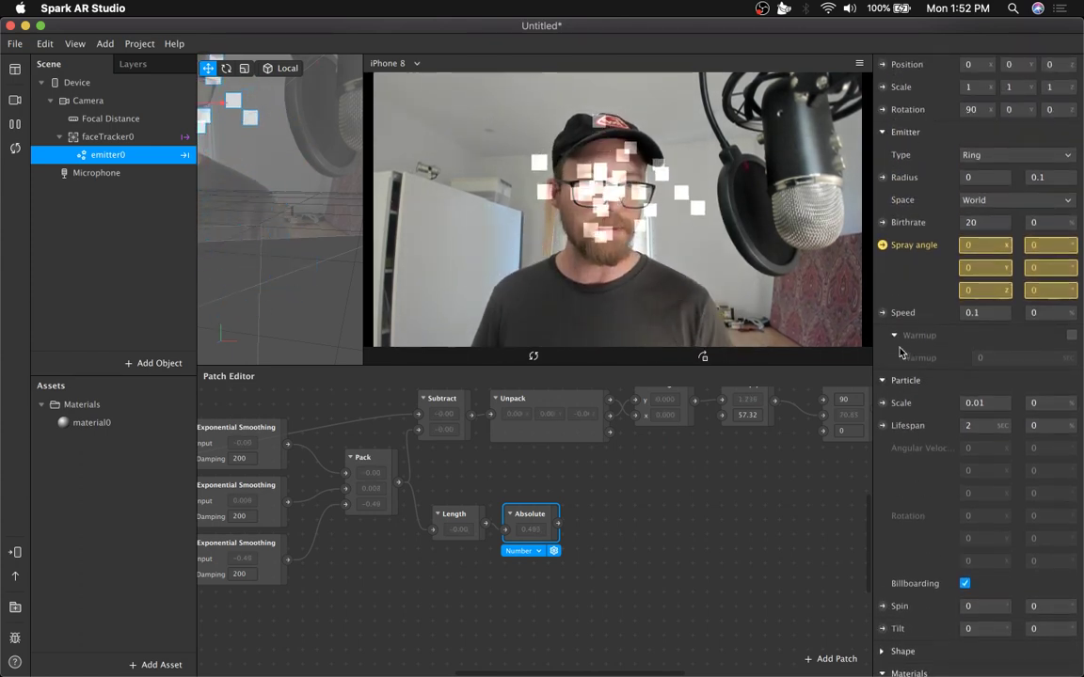
scroll(898, 340, "up", 2)
left_click(882, 319)
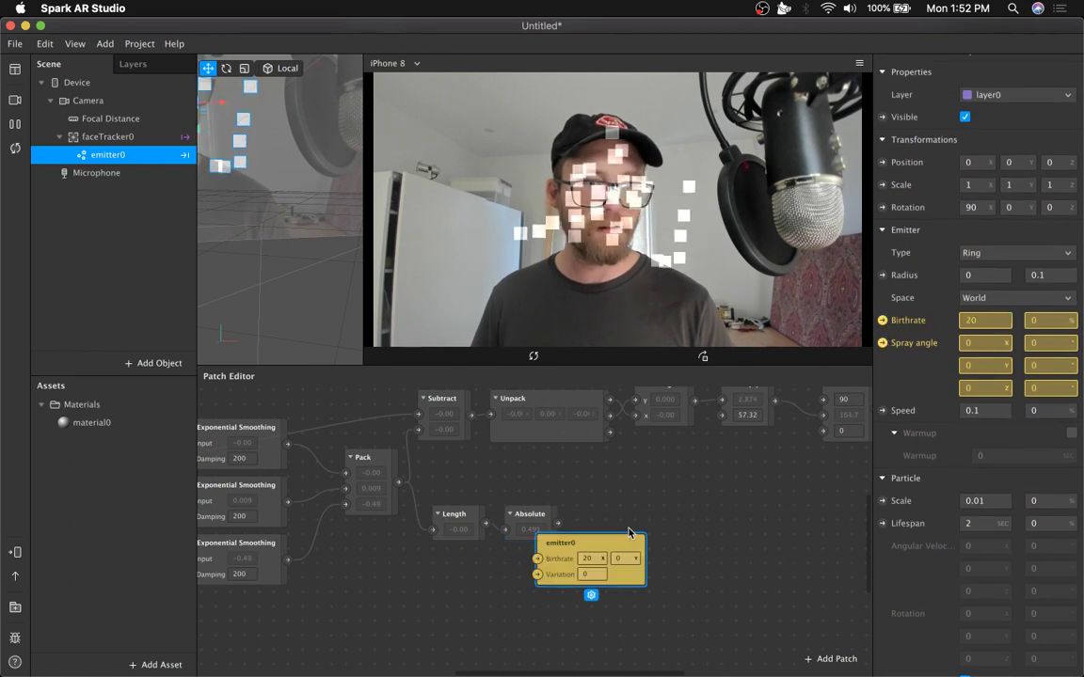
left_click_drag(634, 540, 725, 510)
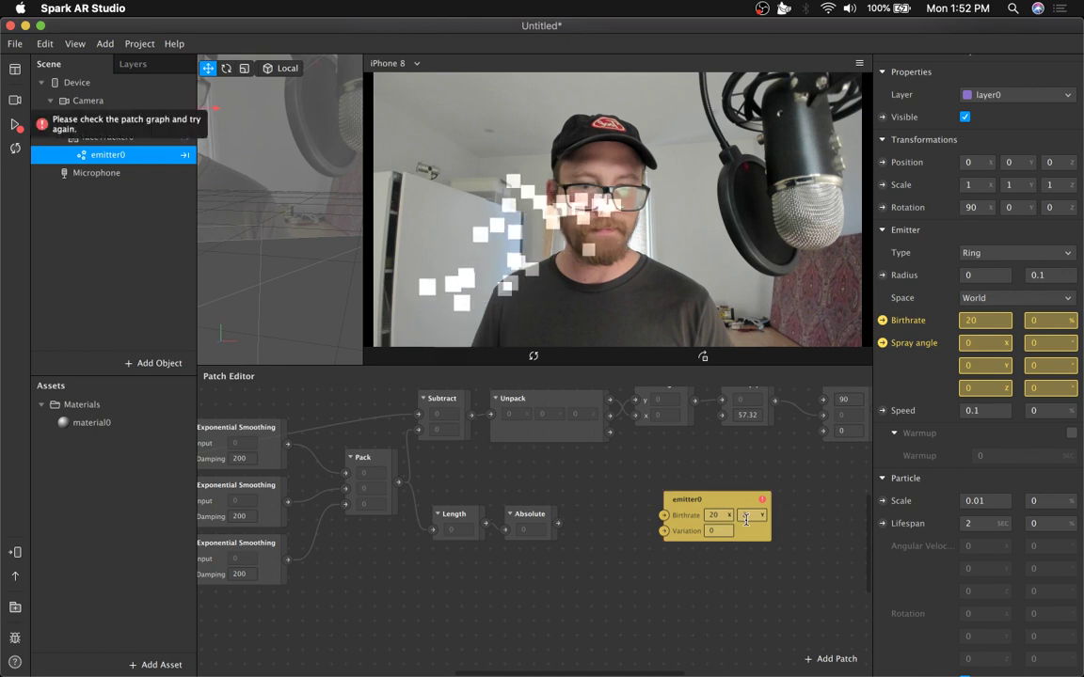
Check the error marker on the emitter0 Birthrate patch and move the patch farther from Absolute, level with its row
left_click(756, 515)
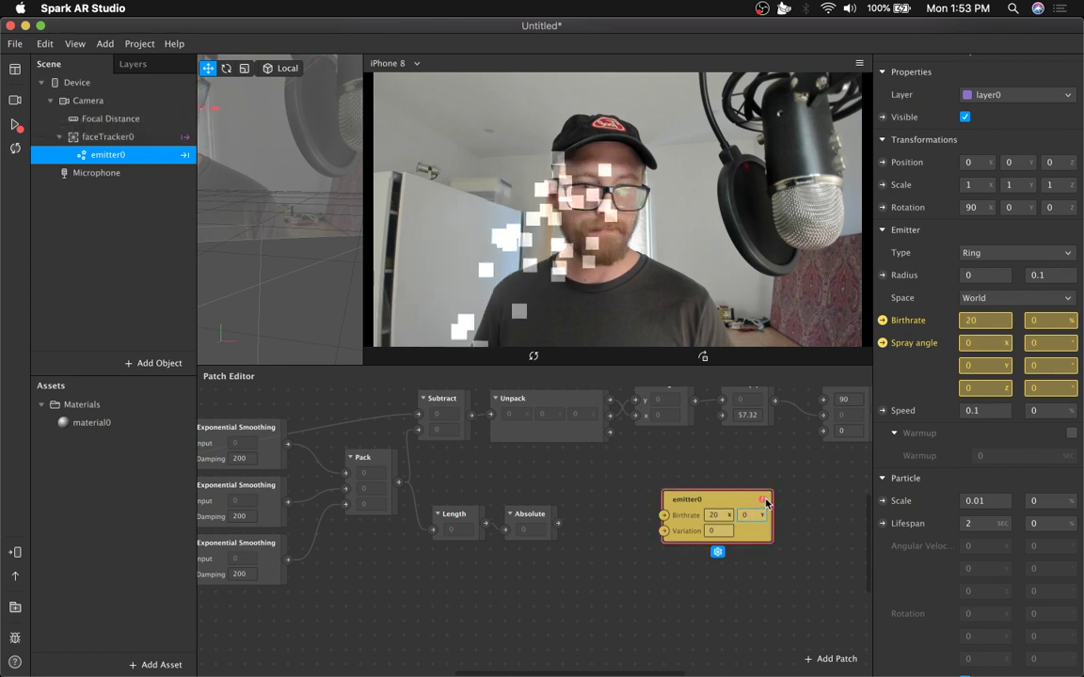
mouse_move(762, 505)
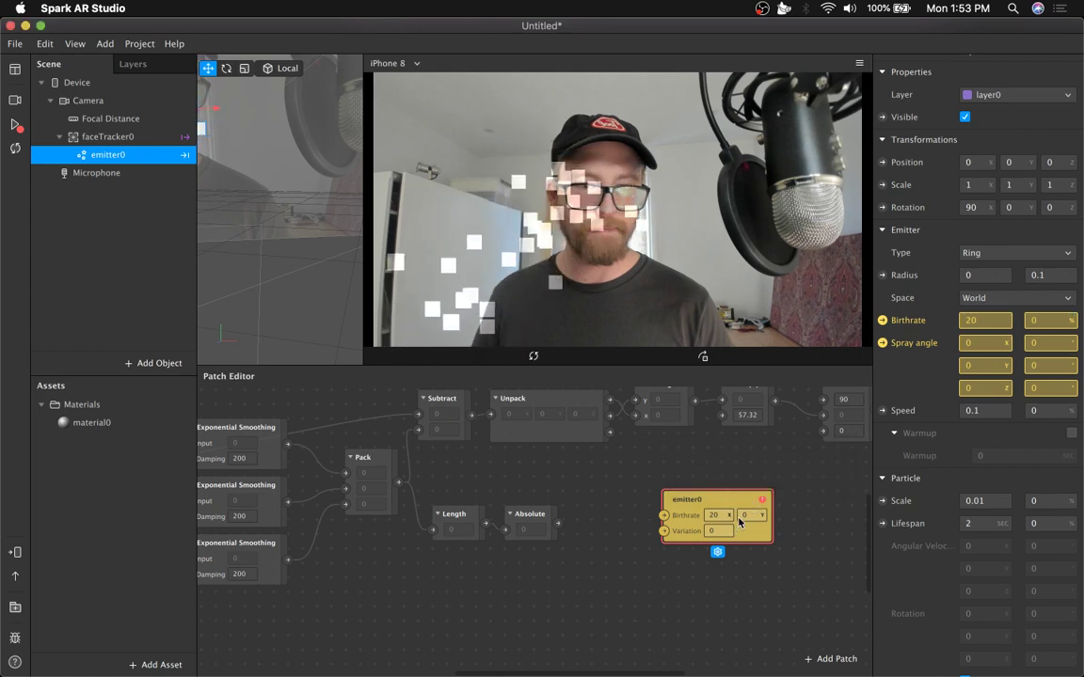
left_click_drag(690, 507, 706, 508)
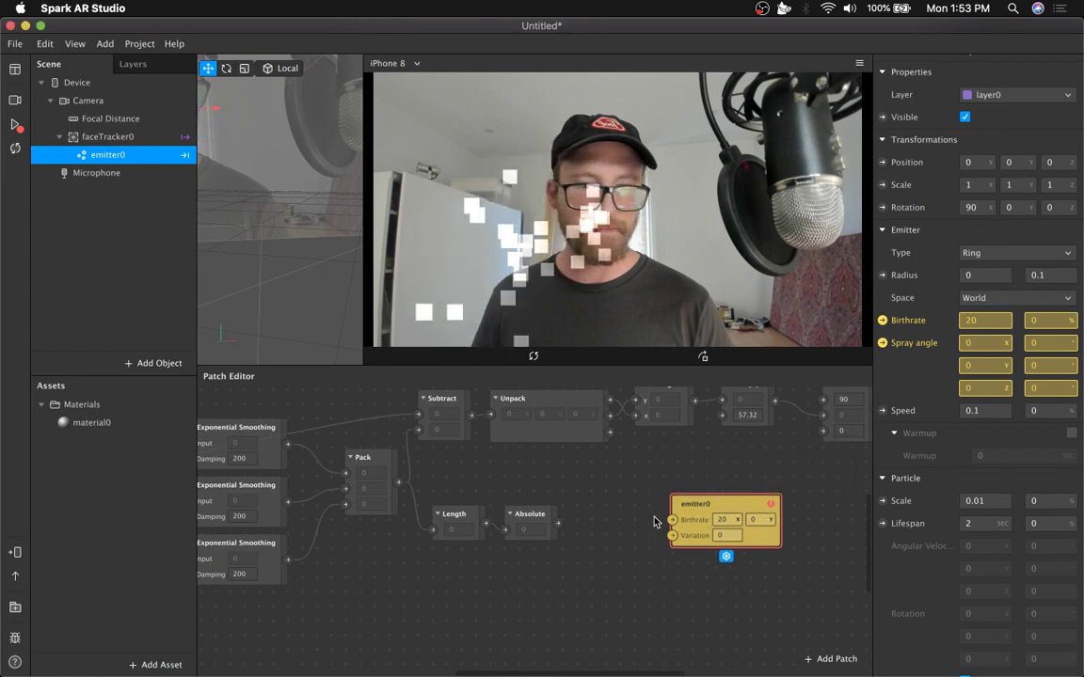
left_click(653, 520)
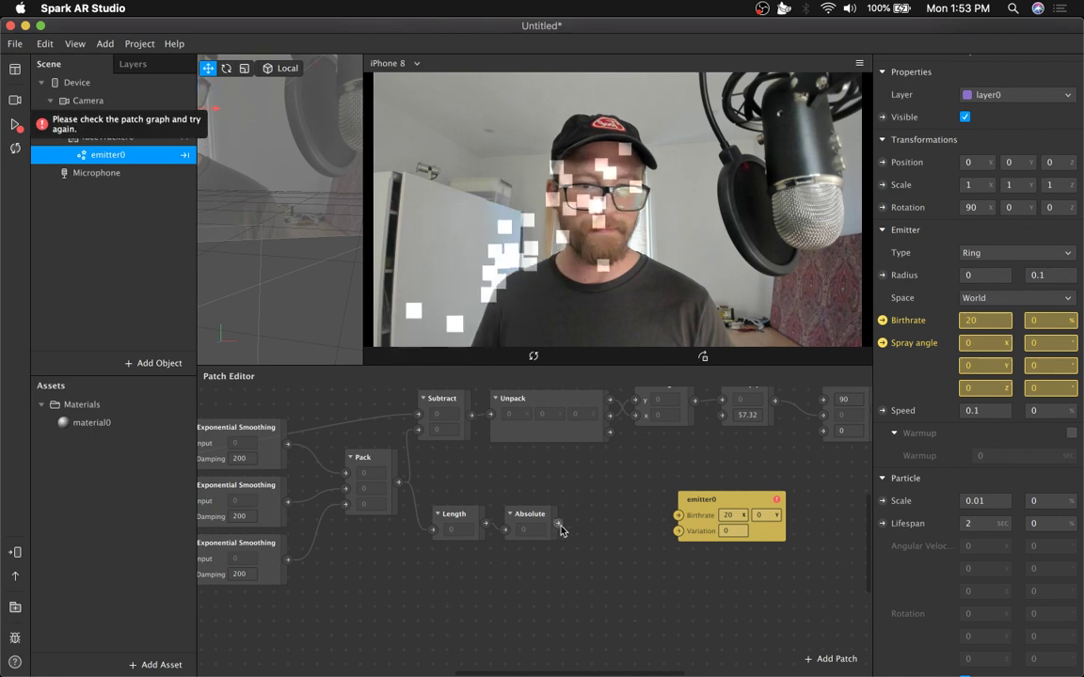
left_click_drag(687, 493, 702, 508)
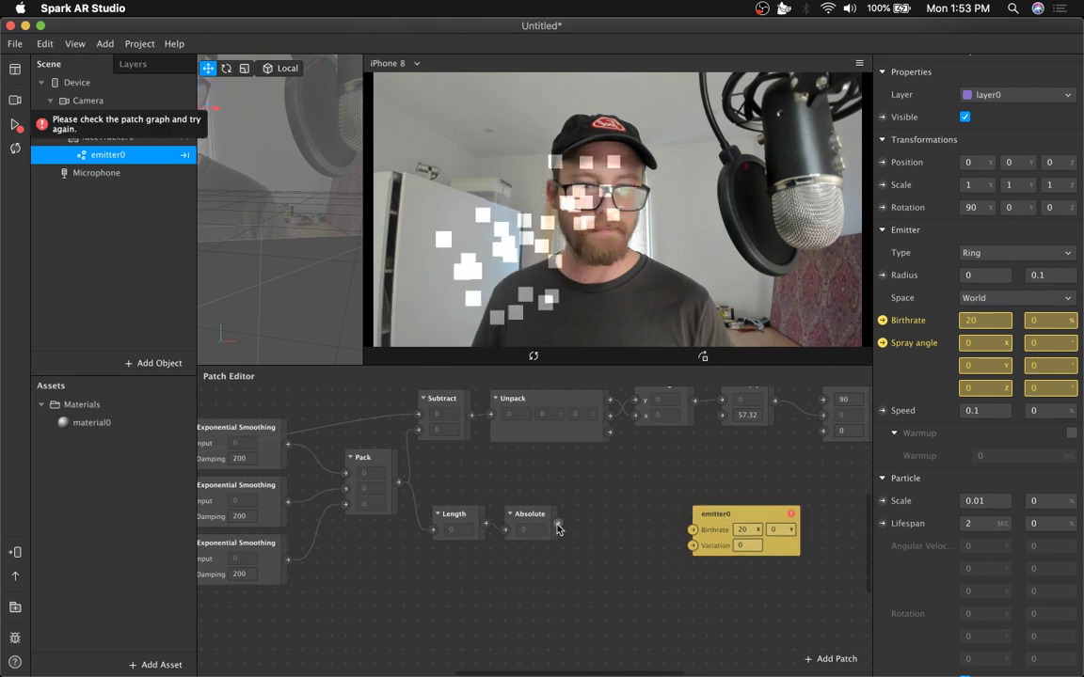
Add a Multiply patch fed by the Absolute patch's output, and place it between Absolute and emitter0
left_click_drag(557, 529, 597, 525)
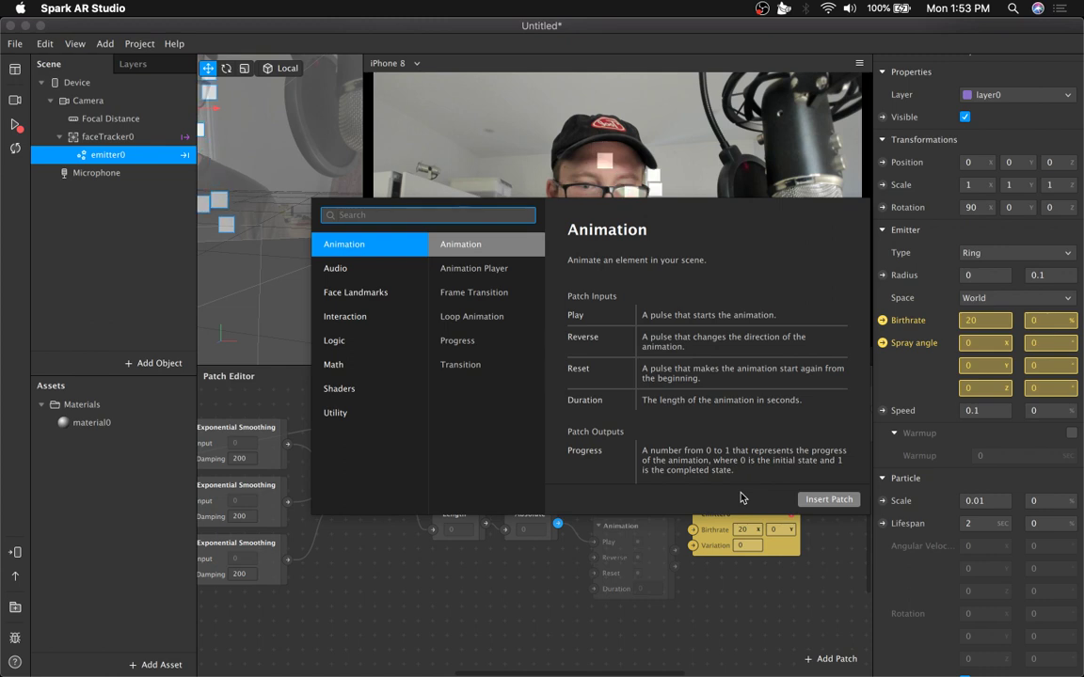
type("mu")
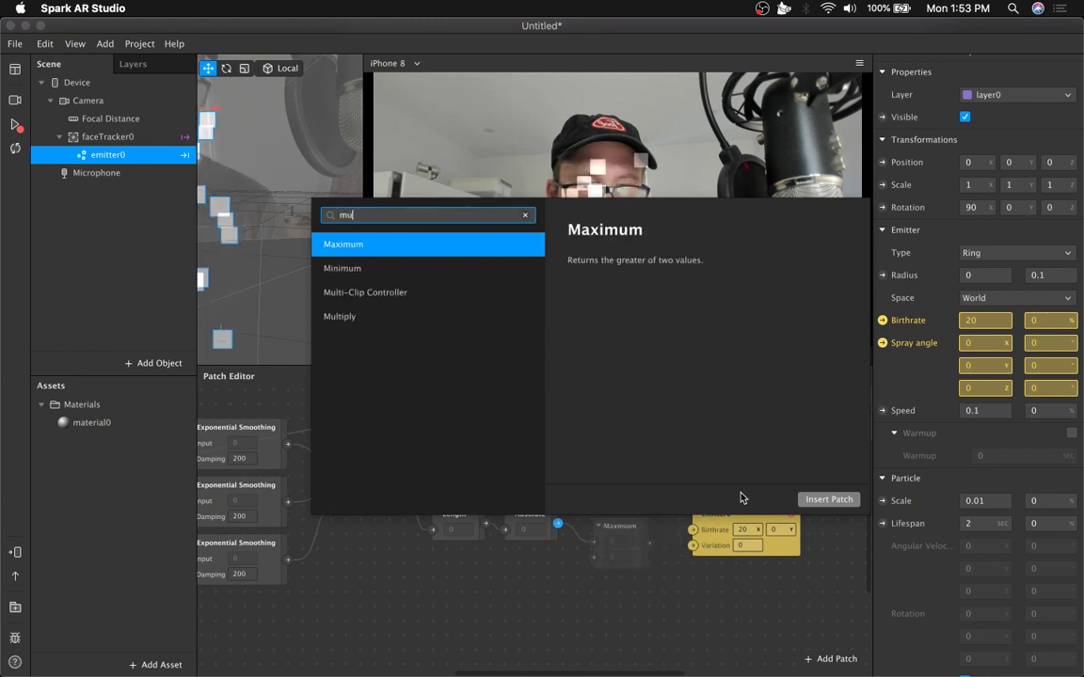
type("l")
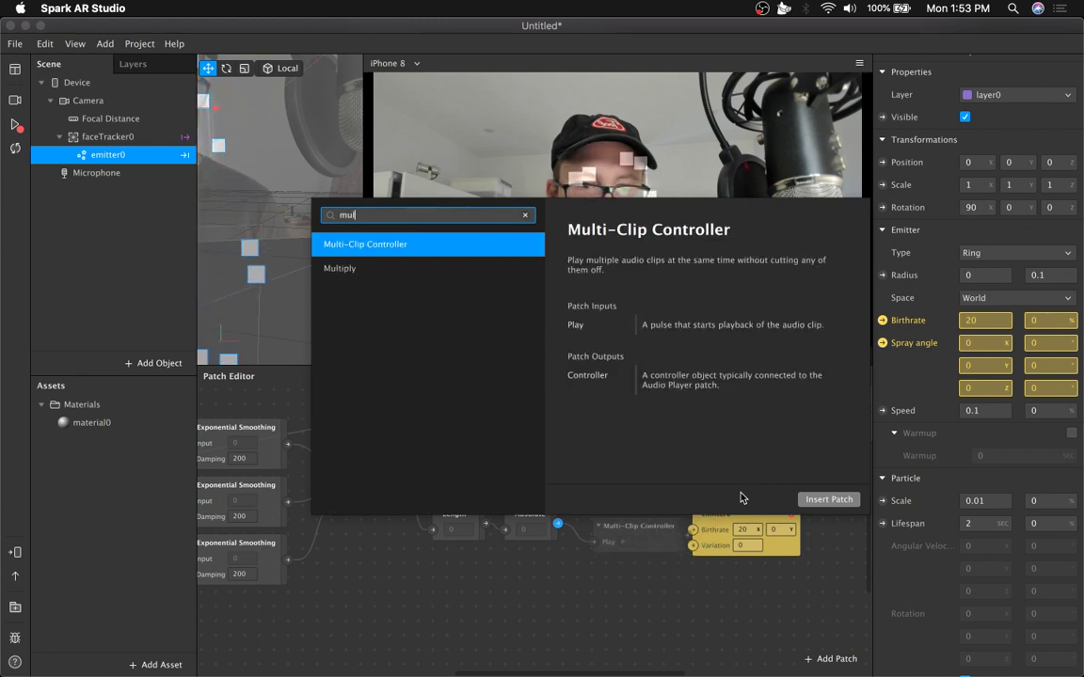
key("Down")
key("Return")
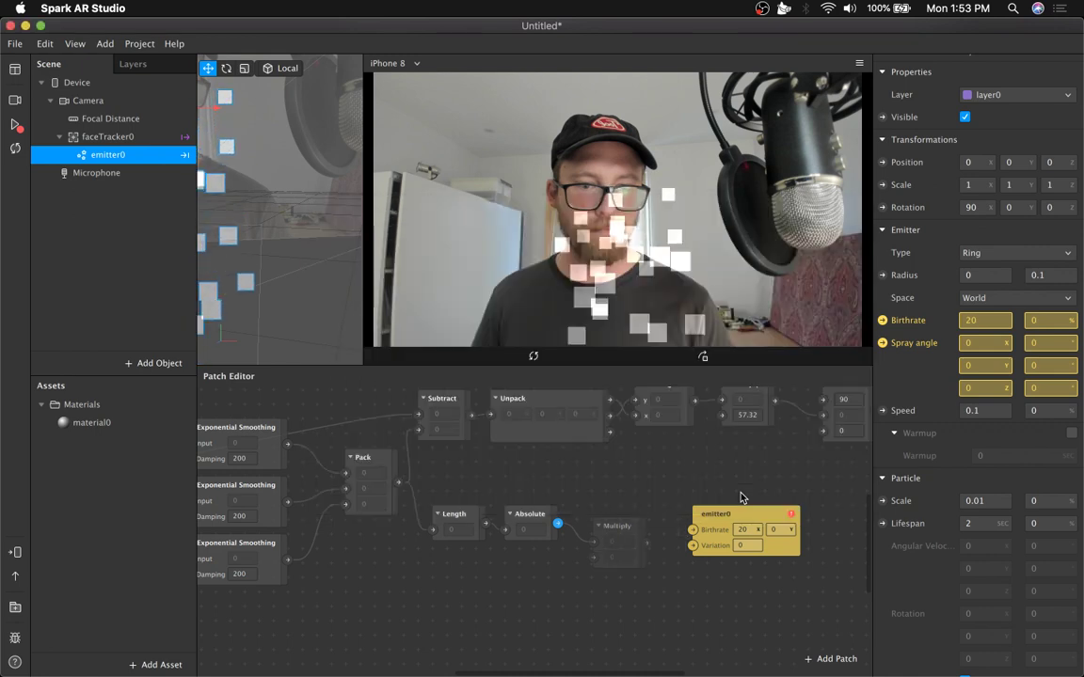
left_click_drag(618, 529, 633, 515)
left_click(568, 547)
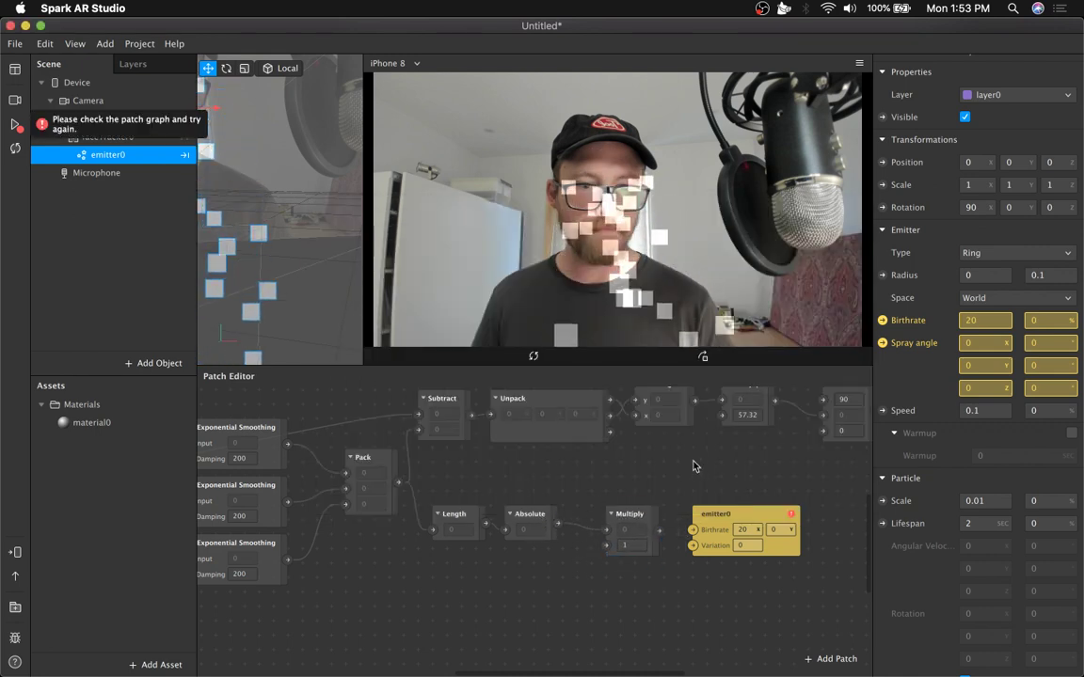
Move the emitter0 patch farther out and add a Pack patch between Multiply and emitter0
left_click_drag(723, 507, 795, 520)
left_click(716, 552)
left_click(716, 528)
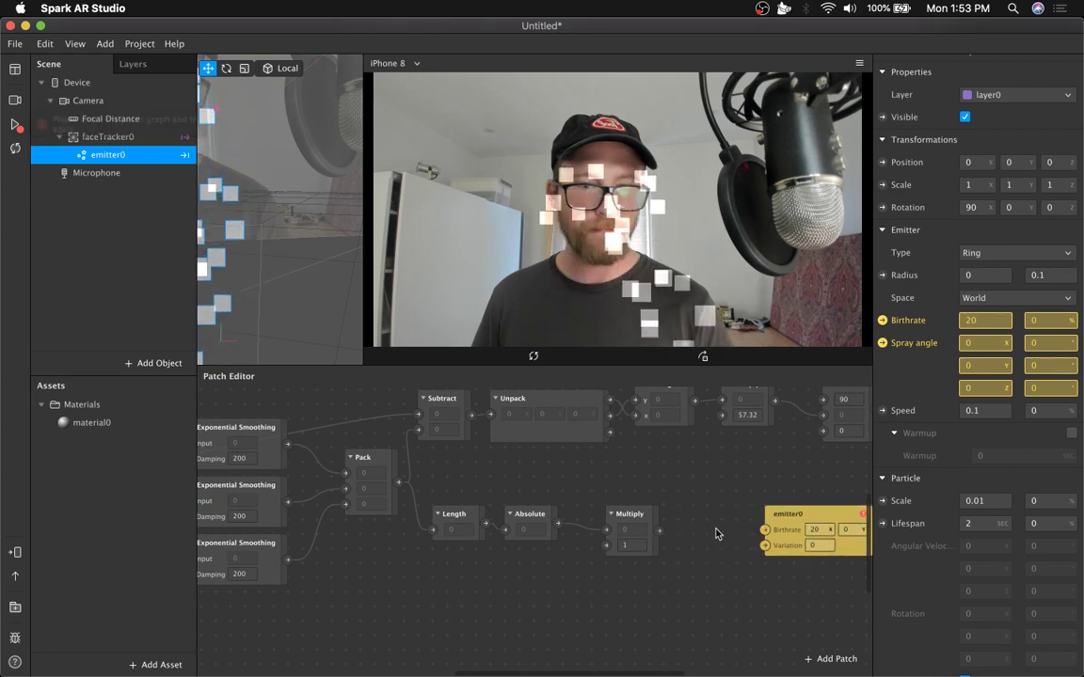
right_click(715, 533)
type("pack")
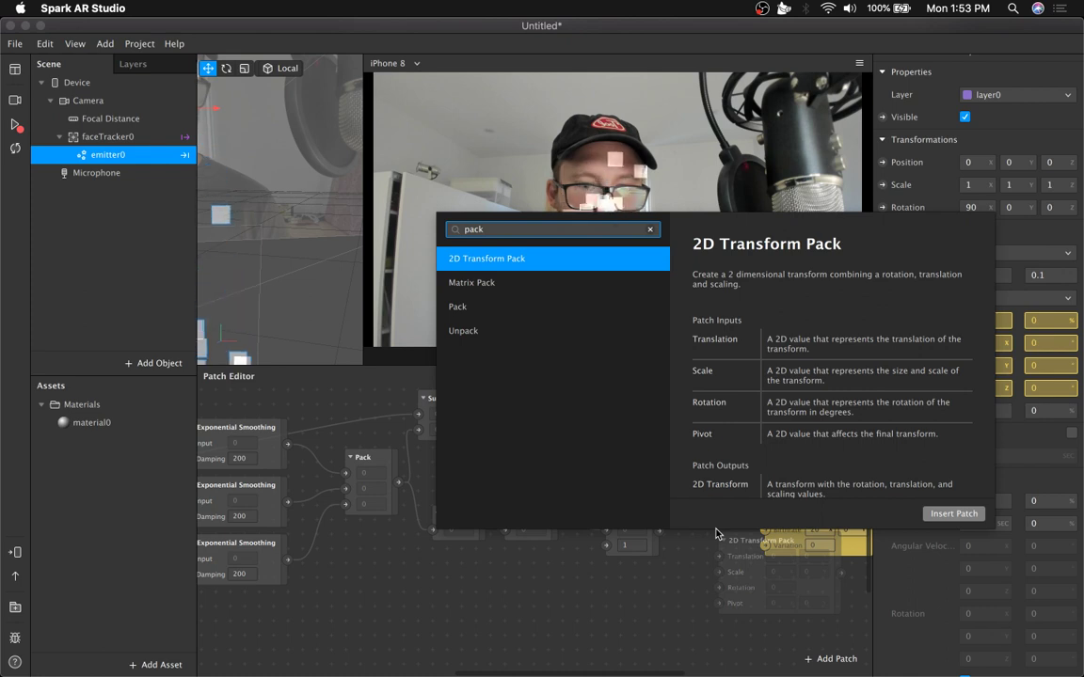
key("Down")
key("Down")
key("Return")
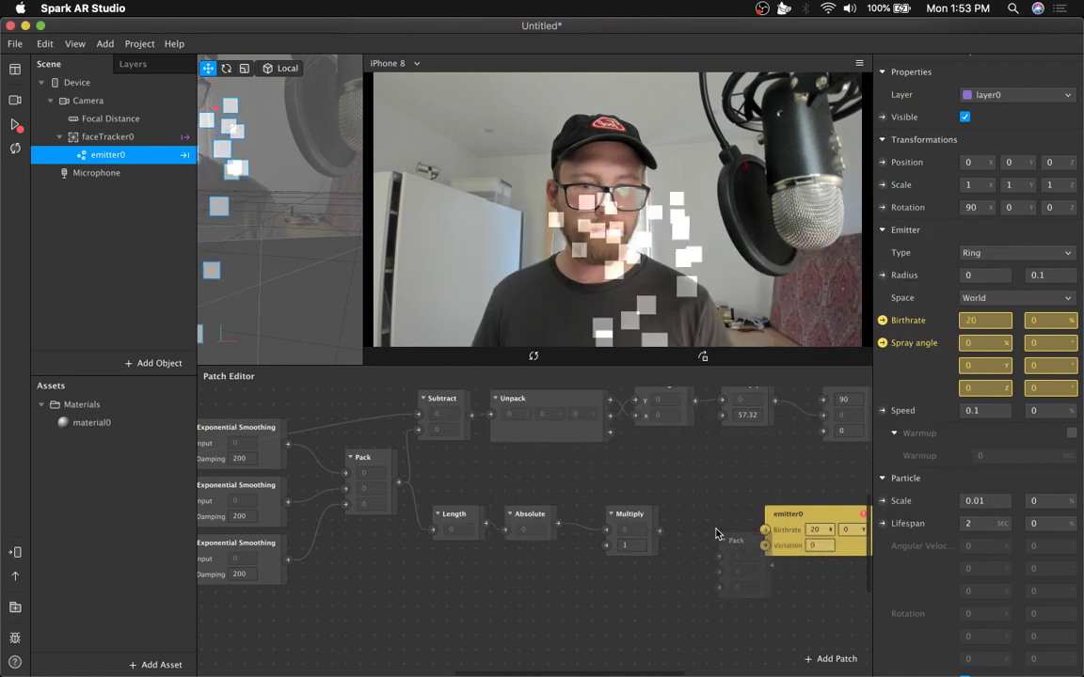
left_click_drag(736, 543, 701, 504)
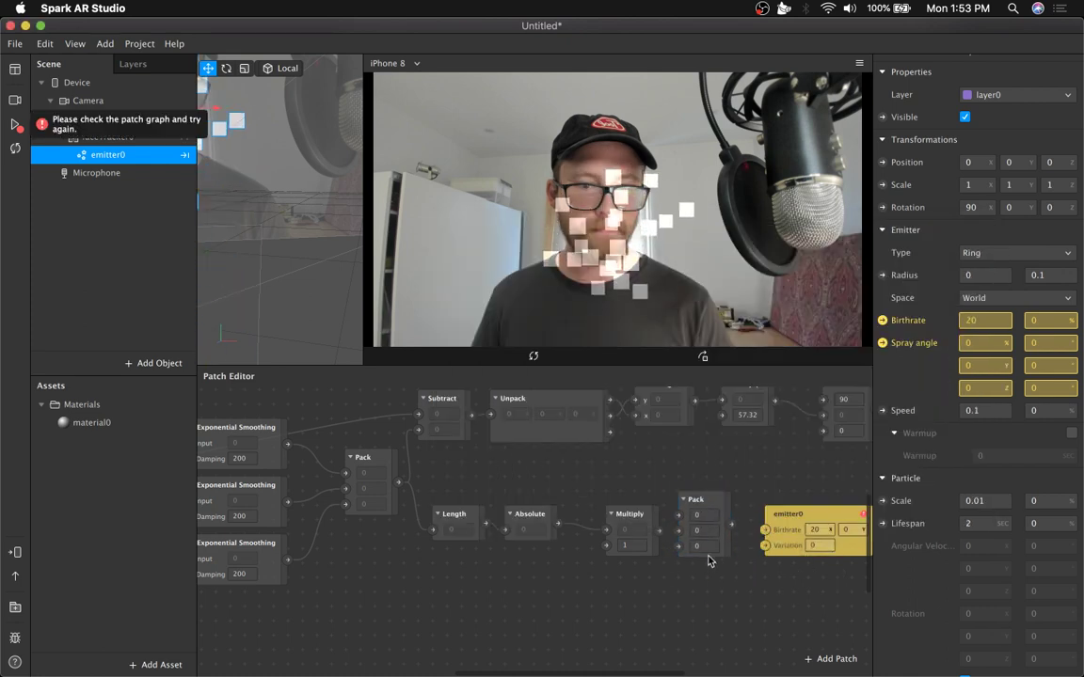
Set the new Pack patch to Vector 2 and try to feed emitter0's Birthrate from its output
left_click(704, 503)
left_click(726, 569)
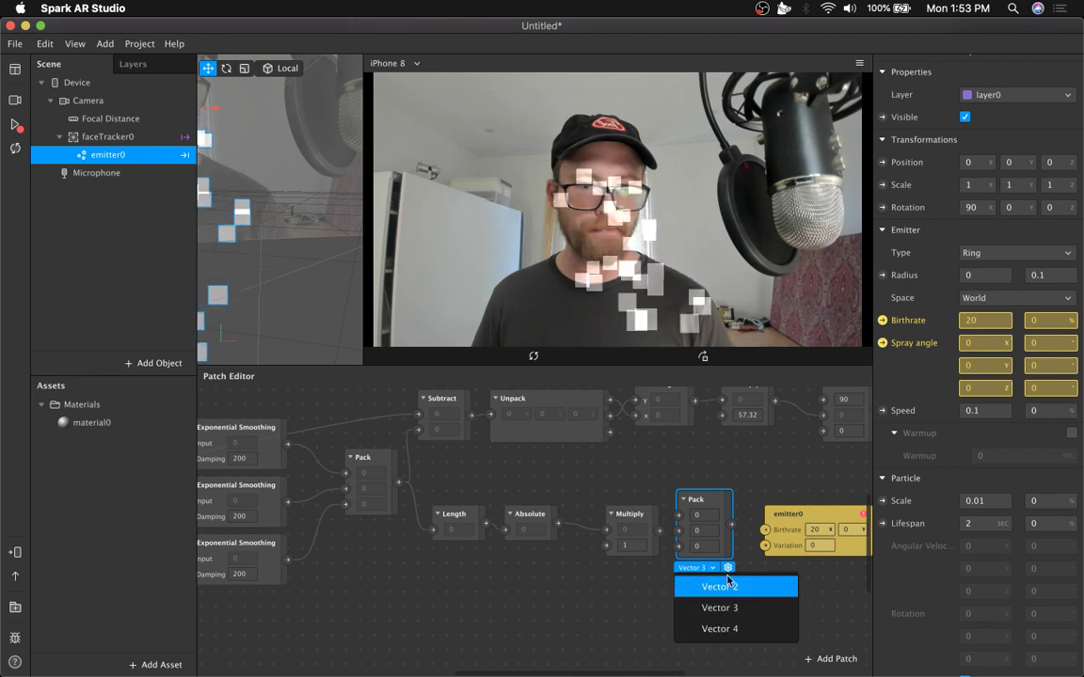
left_click_drag(733, 527, 809, 510)
left_click(749, 534)
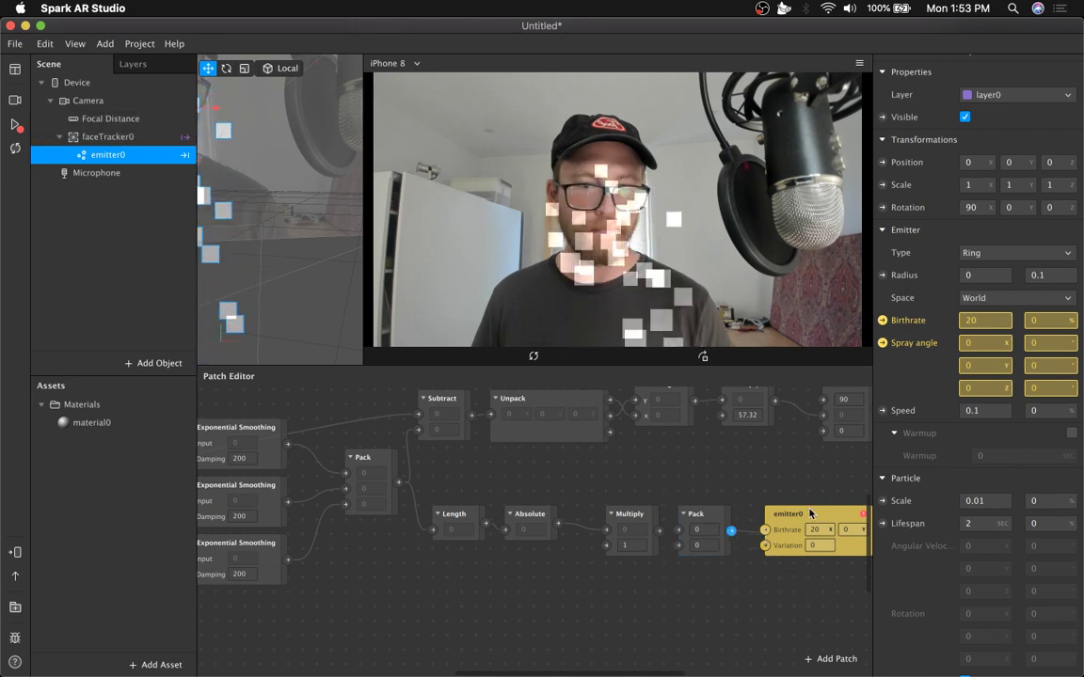
mouse_move(863, 520)
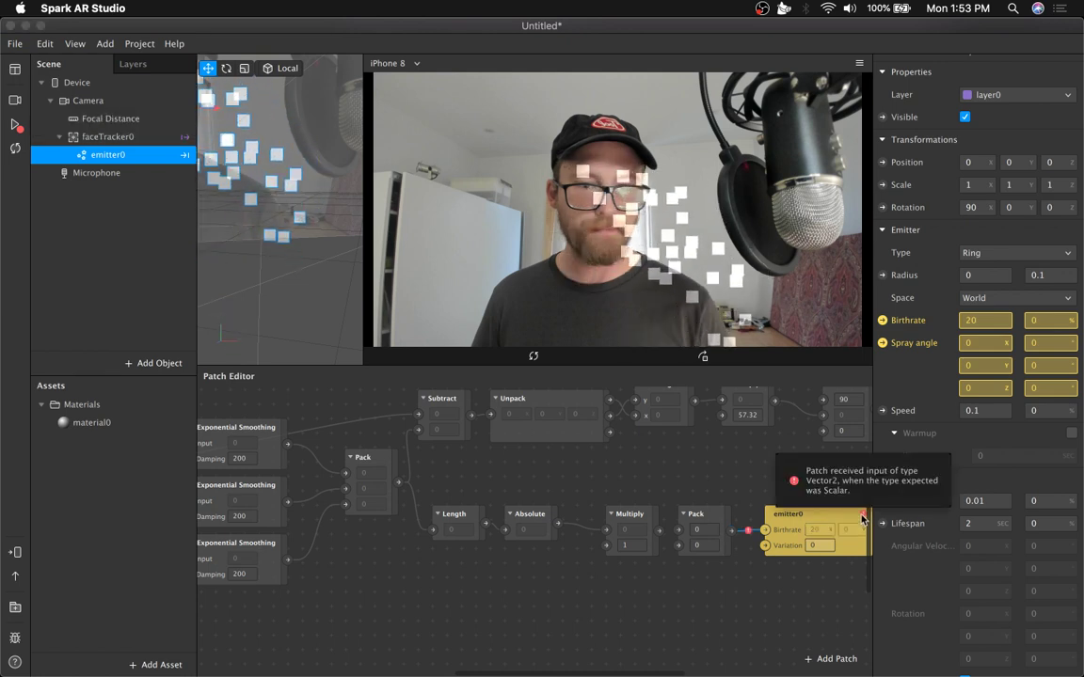
left_click(711, 535)
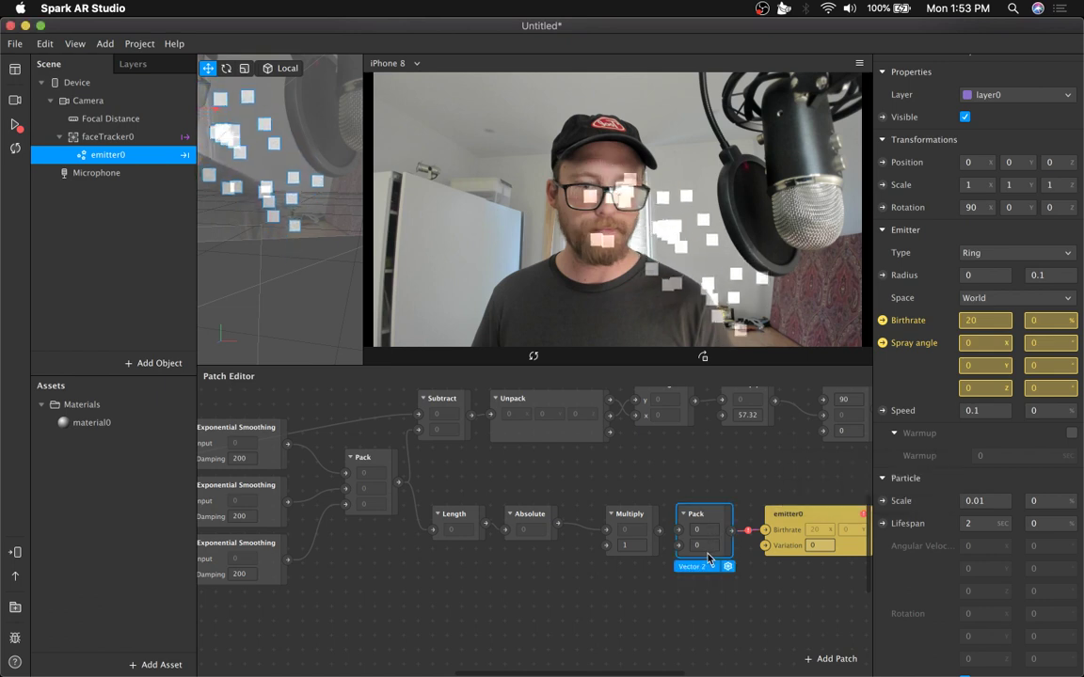
left_click(694, 566)
left_click(717, 585)
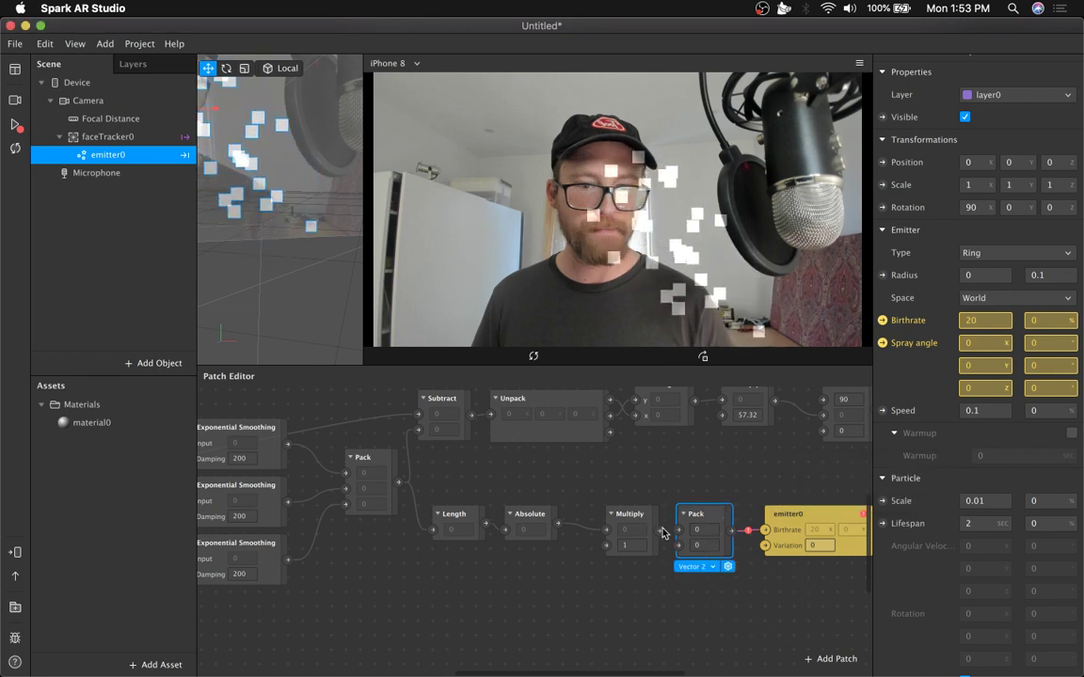
Delete the Pack patch beside emitter0, connect Multiply's output directly to Birthrate, and move emitter0 closer to Multiply
key("BackSpace")
left_click_drag(658, 531, 778, 515)
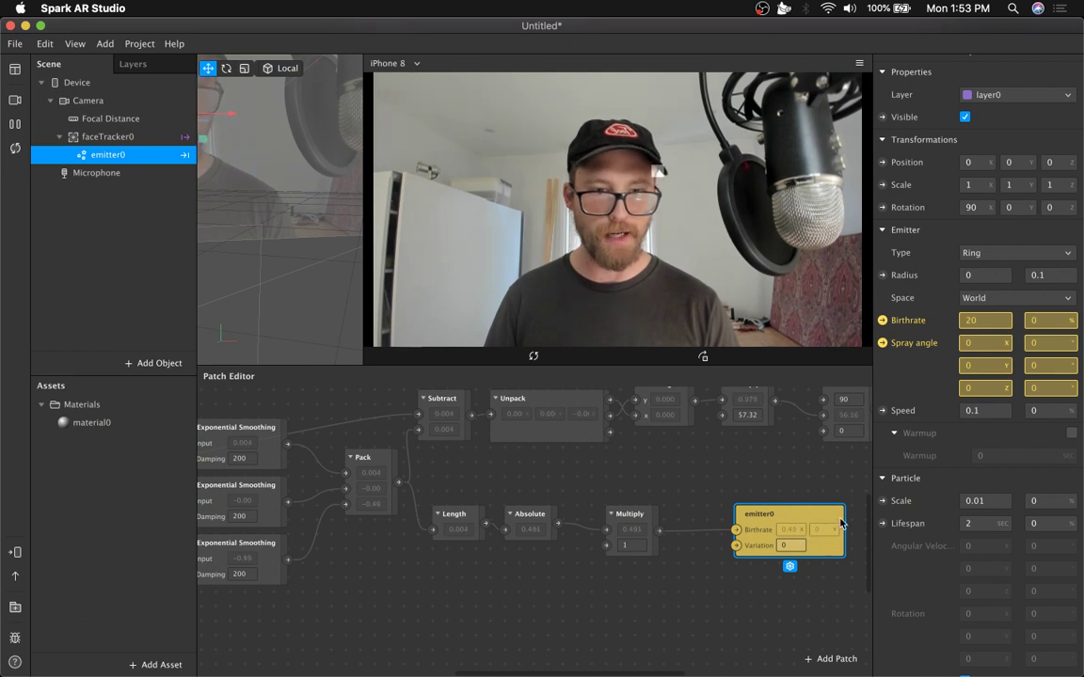
left_click_drag(789, 519, 767, 516)
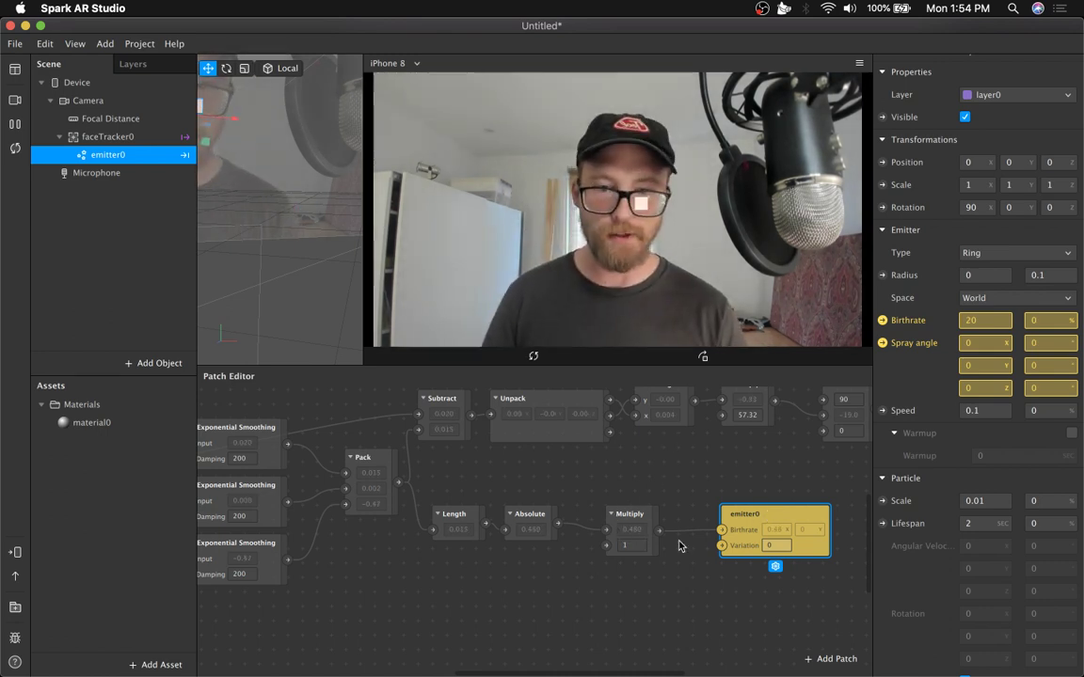
Set the second value of the Multiply patch feeding Birthrate to 200
left_click(637, 537)
left_click(541, 533)
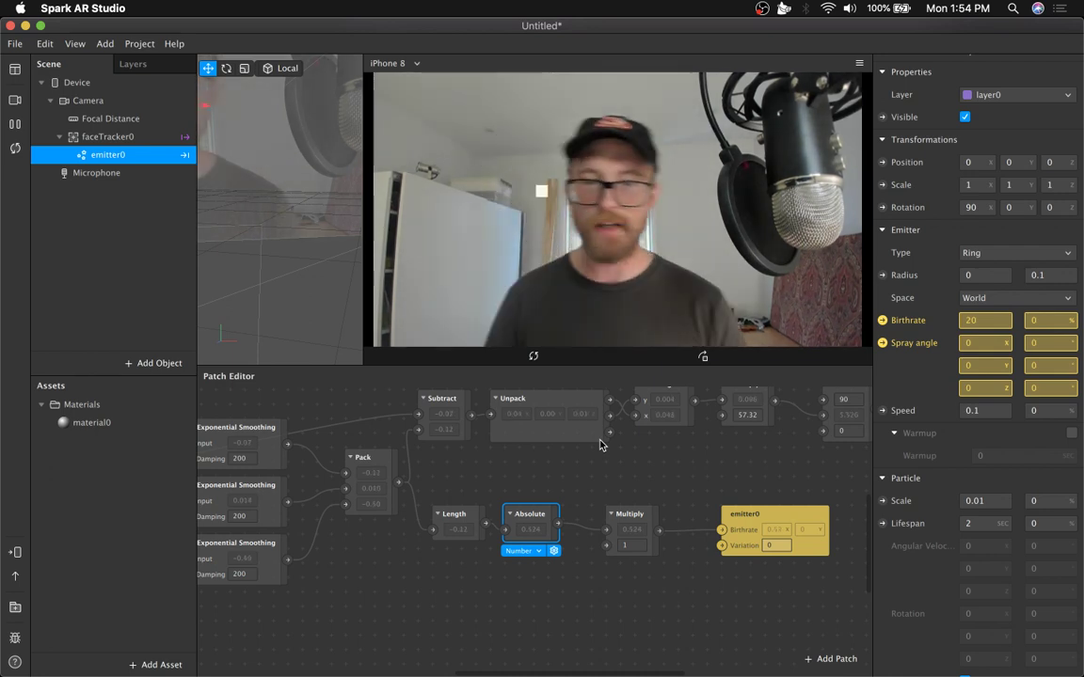
left_click(629, 545)
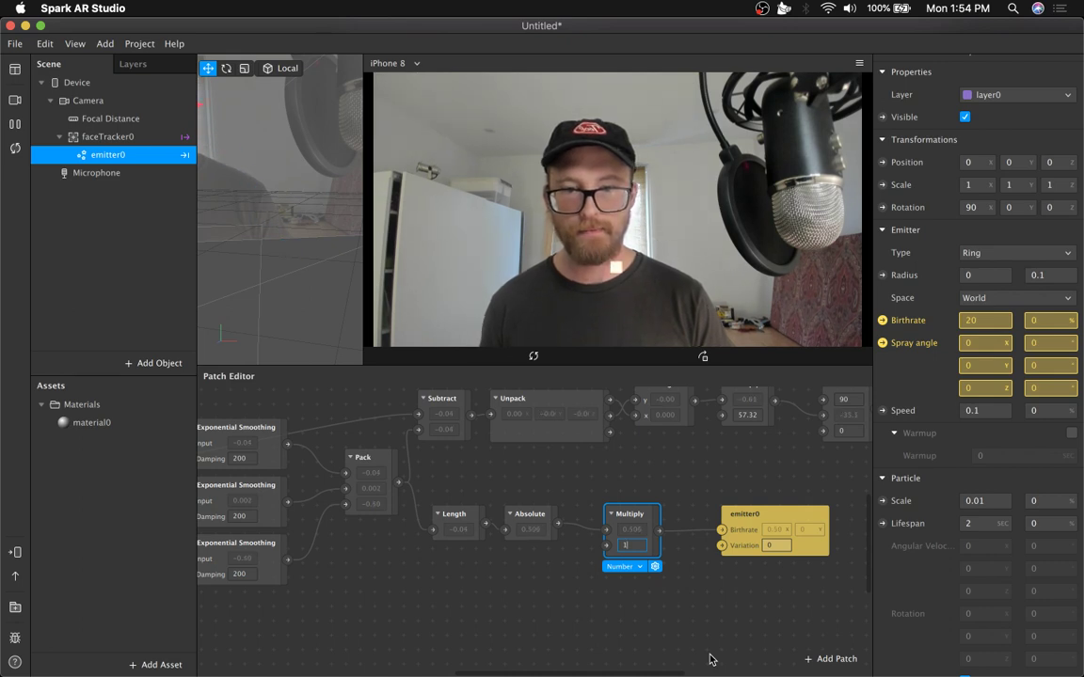
key("BackSpace")
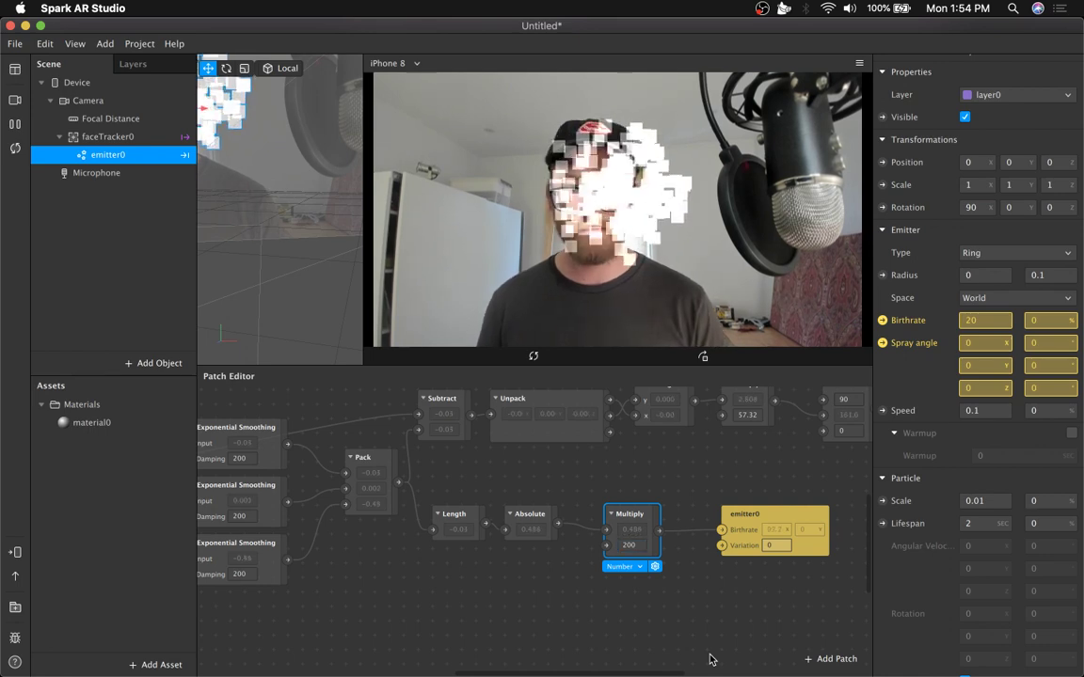
Lower the second value of the Multiply patch feeding Birthrate to 50
left_click(631, 546)
key("BackSpace")
key("BackSpace")
type("50")
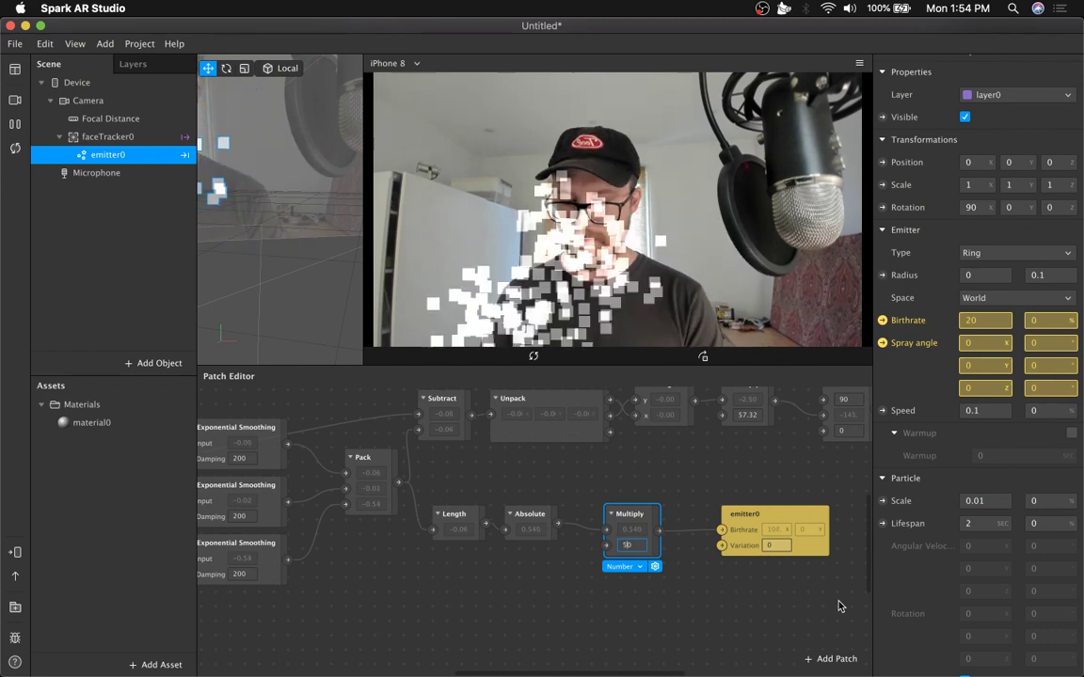
key("Return")
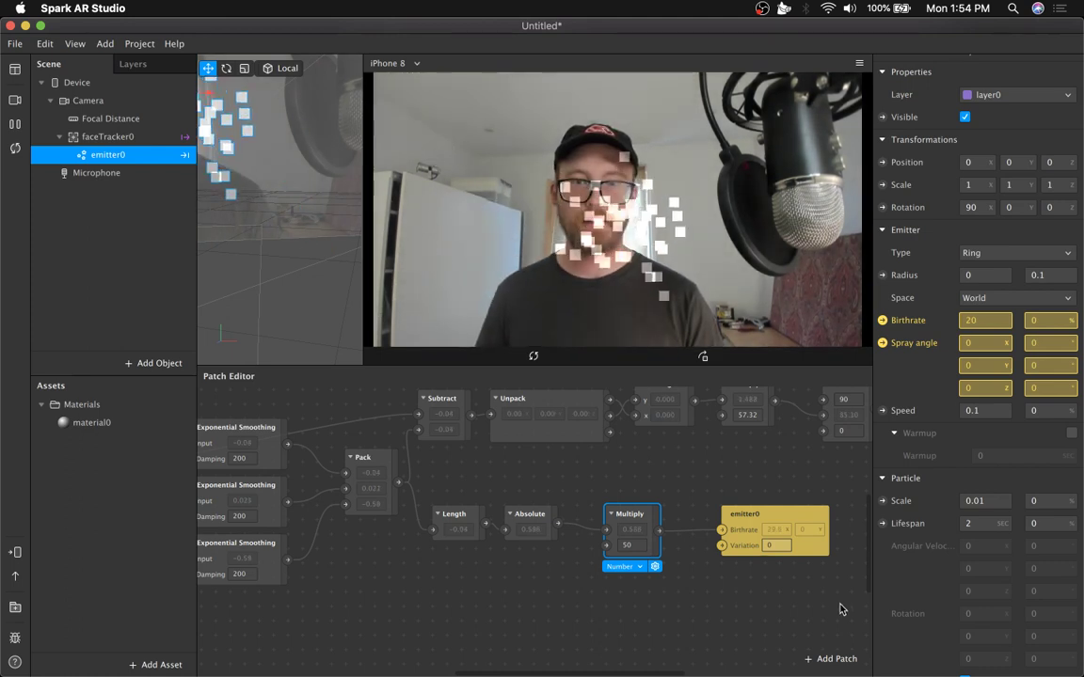
Feed the Length patch from the Subtract patch's output instead of Pack, shifting Pack and Subtract to make room
left_click(537, 522)
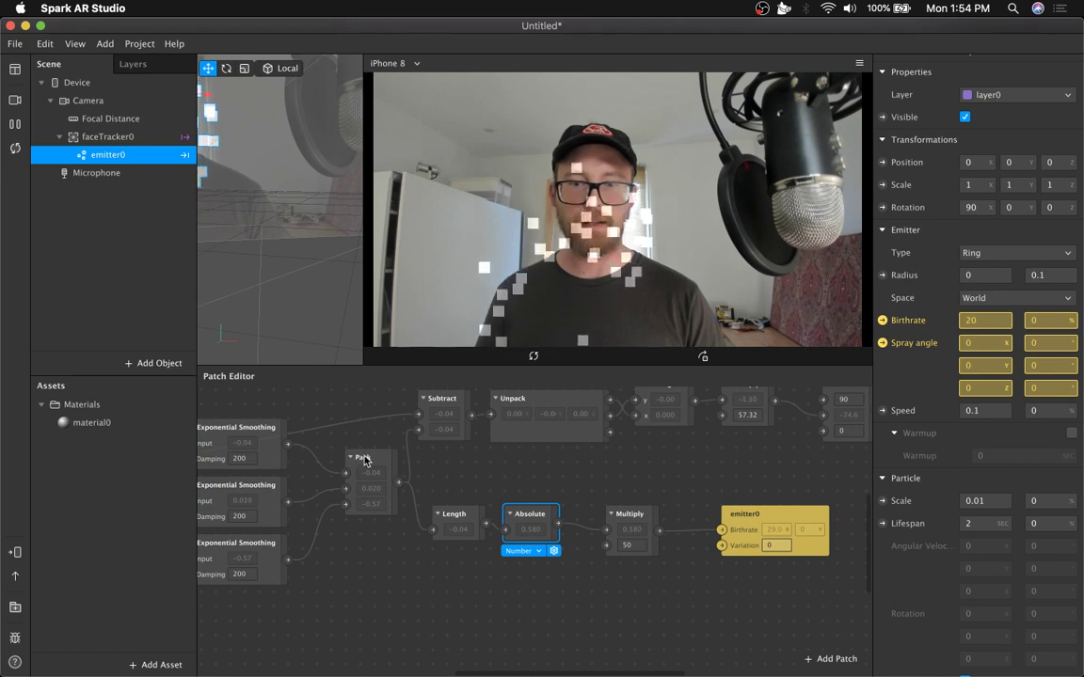
scroll(453, 593, "left", 5)
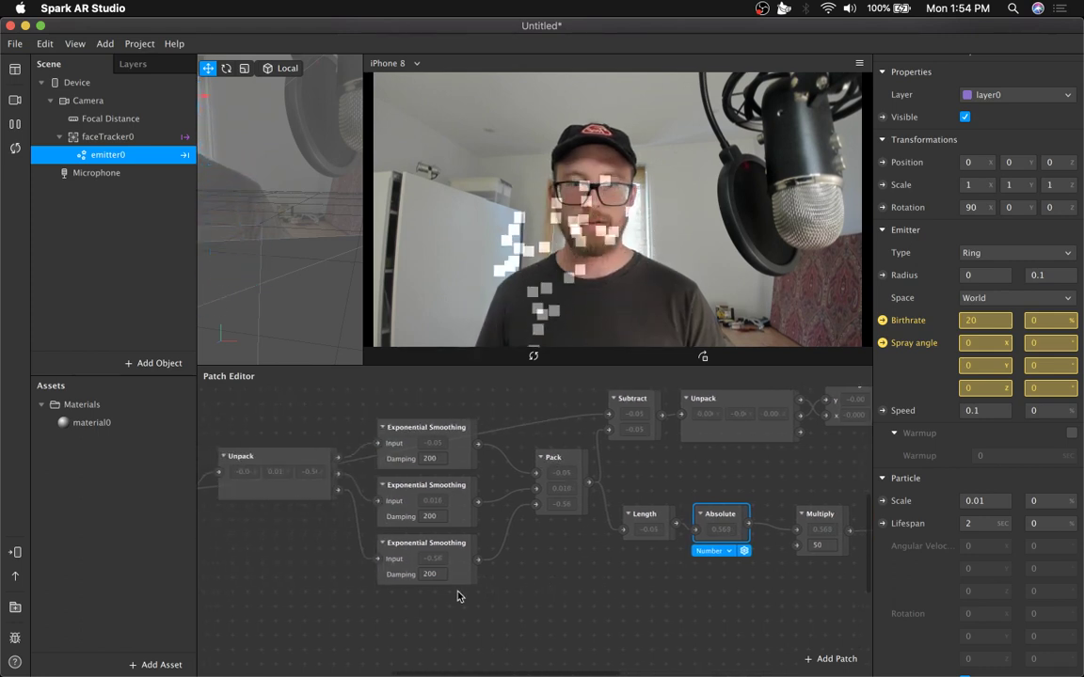
scroll(457, 597, "right", 3)
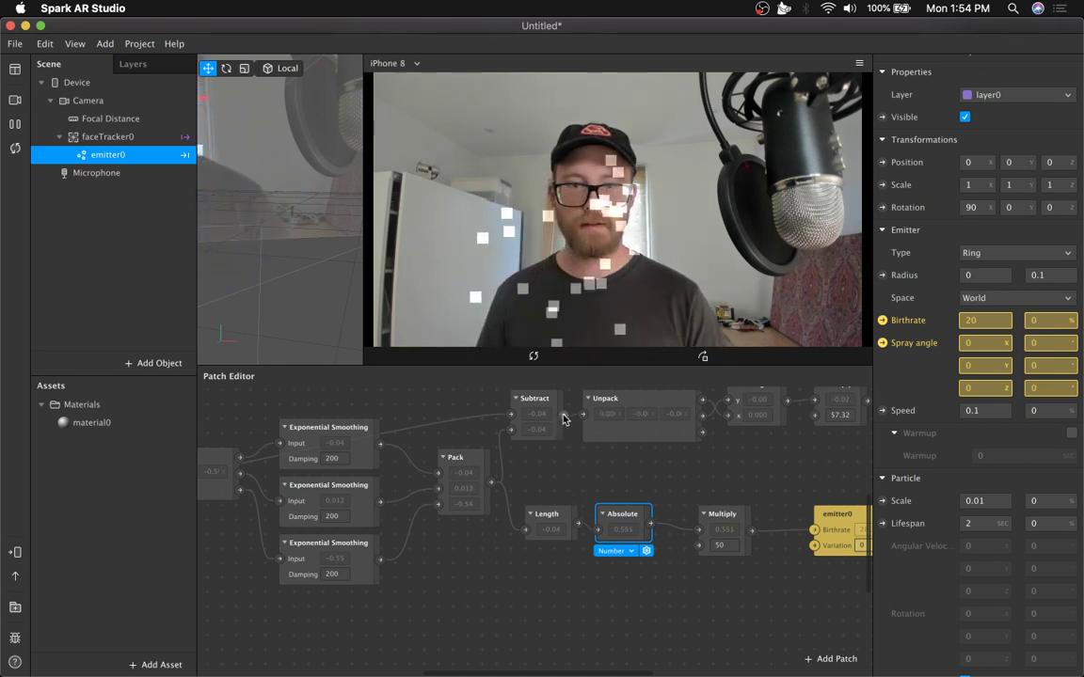
left_click_drag(459, 475, 445, 488)
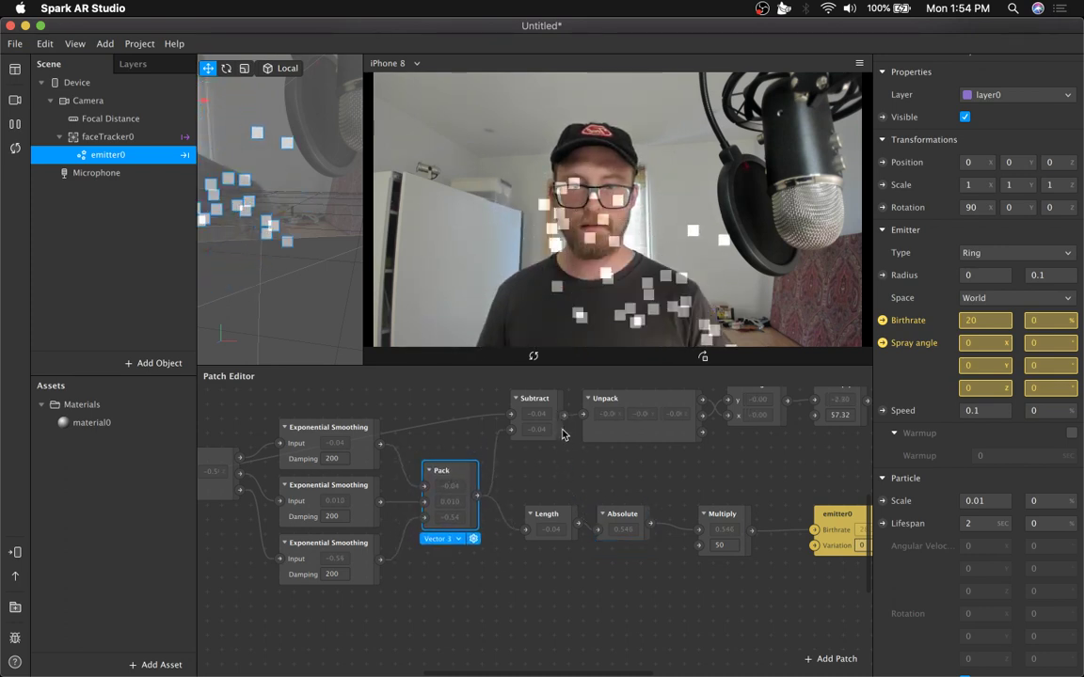
left_click_drag(564, 414, 523, 532)
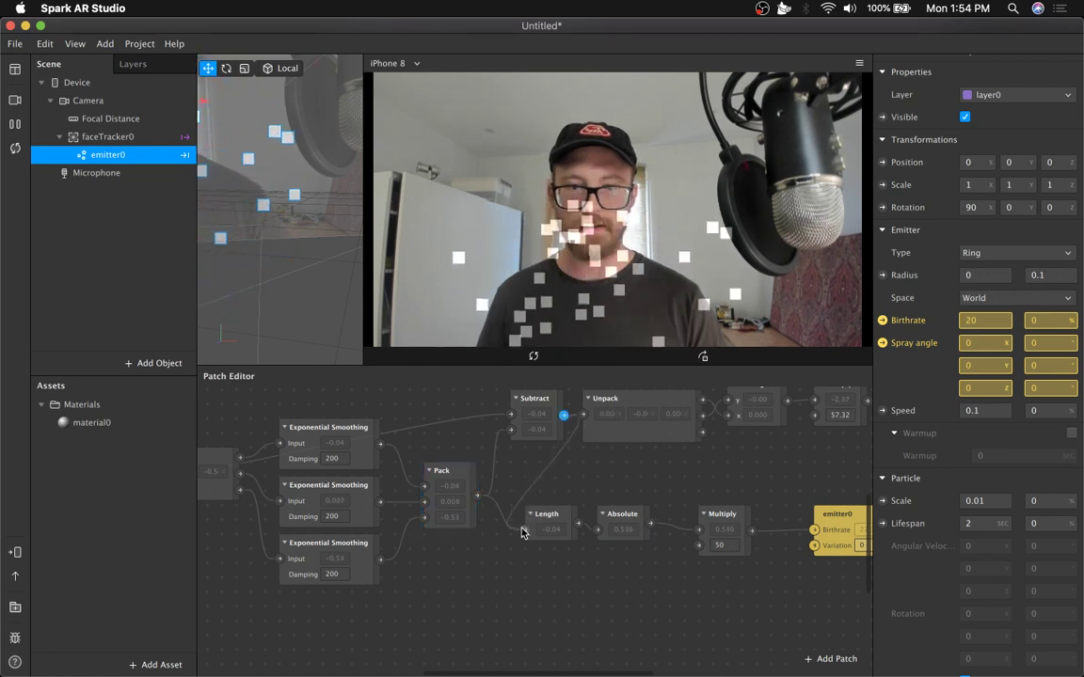
left_click_drag(535, 407, 510, 415)
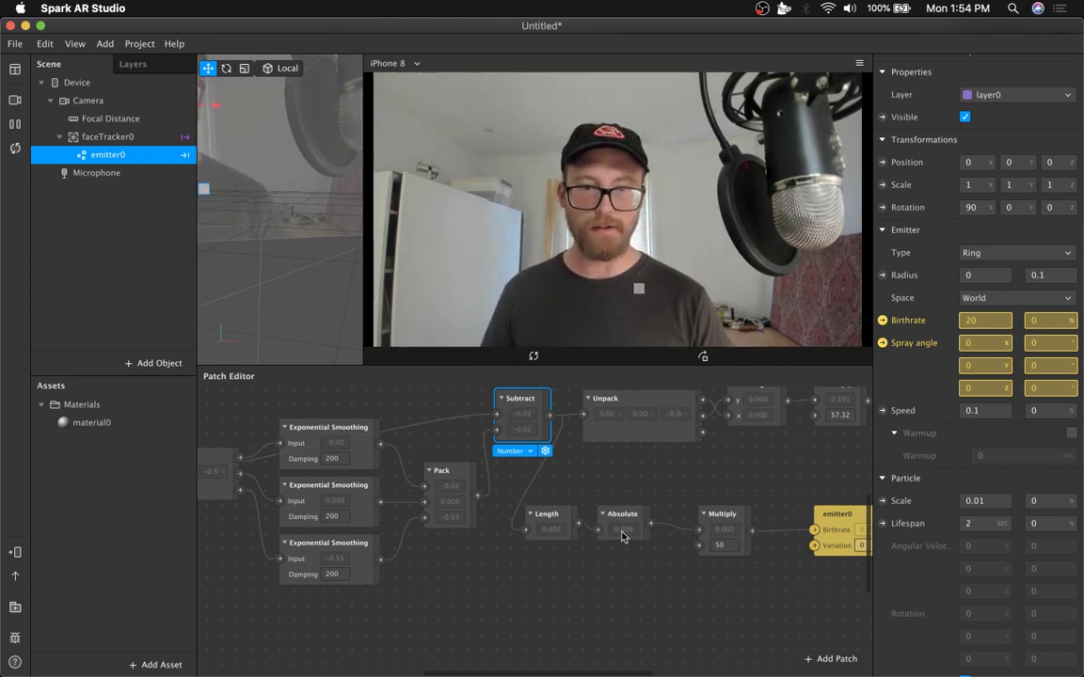
Set the second value of the Multiply patch feeding Birthrate to 500
left_click(461, 477)
left_click(522, 402)
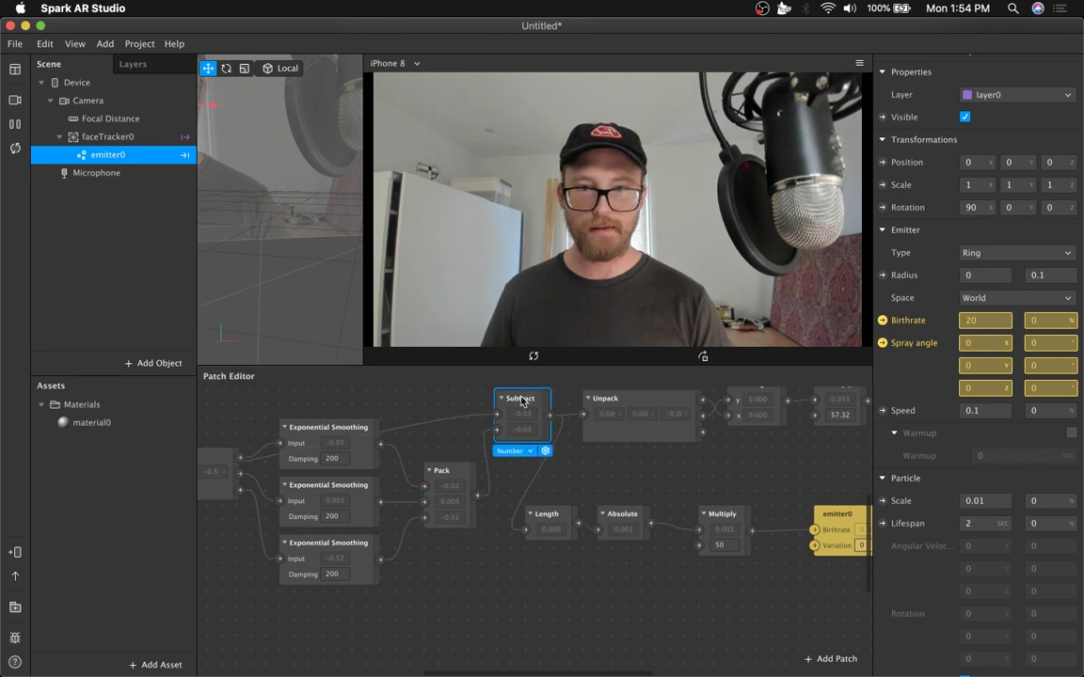
left_click(631, 526)
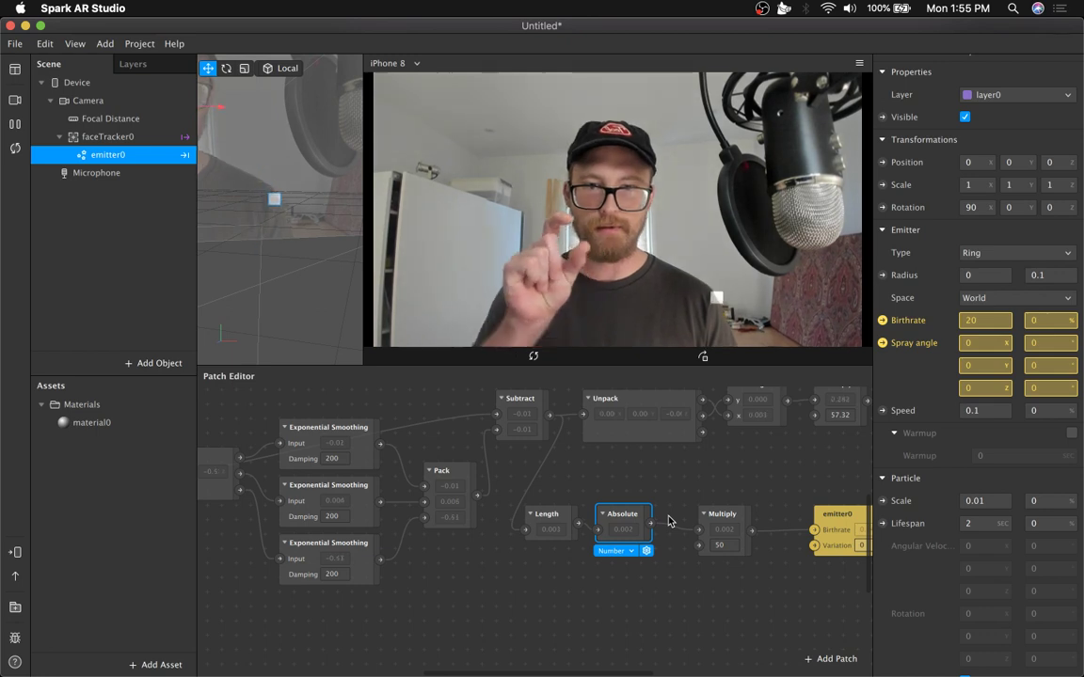
left_click(725, 554)
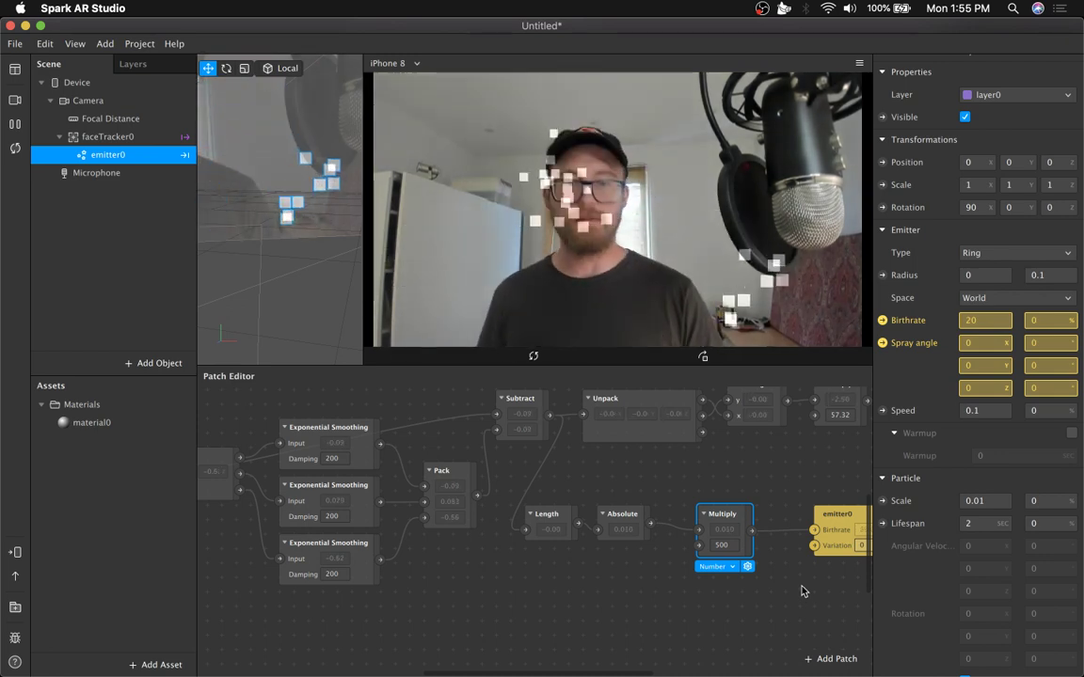
Shift the Multiply patch feeding Birthrate and the emitter's Birthrate patch closer to the Absolute patch
left_click_drag(731, 515, 716, 502)
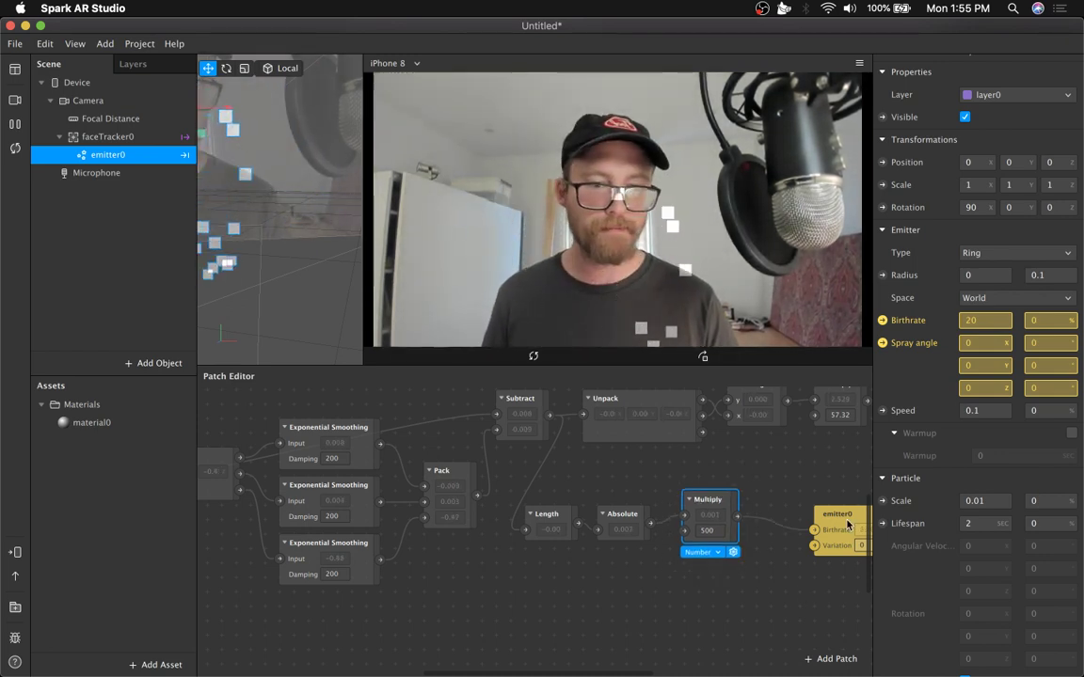
left_click_drag(843, 523, 784, 509)
left_click(788, 551)
scroll(788, 550, "right", 5)
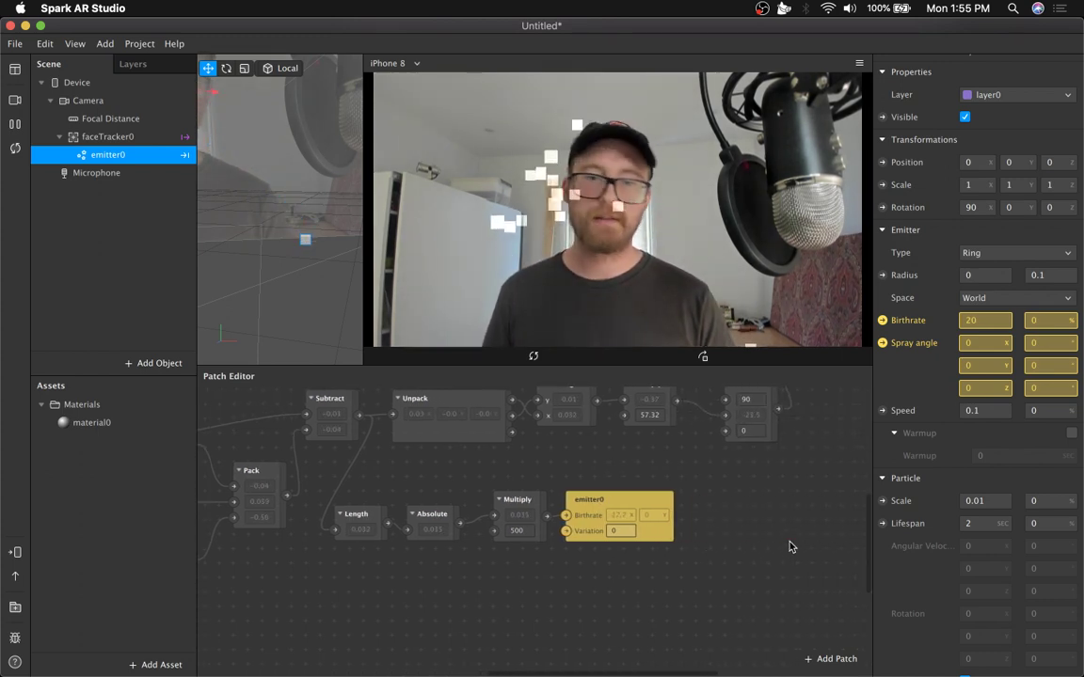
scroll(609, 487, "up", 3)
left_click(590, 494)
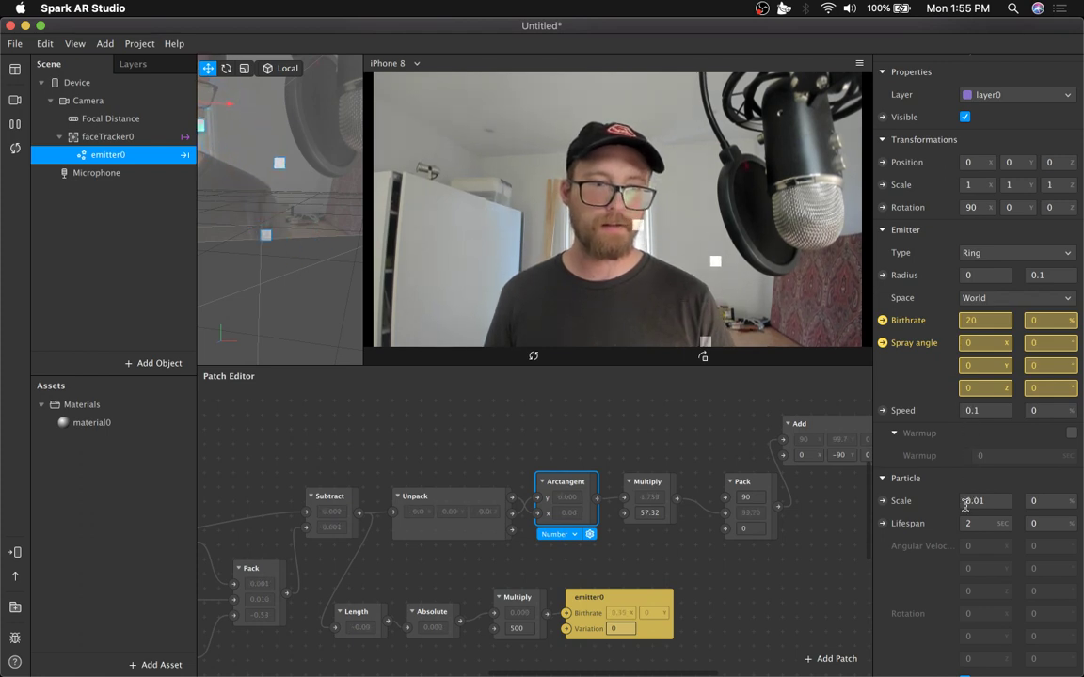
scroll(954, 455, "down", 5)
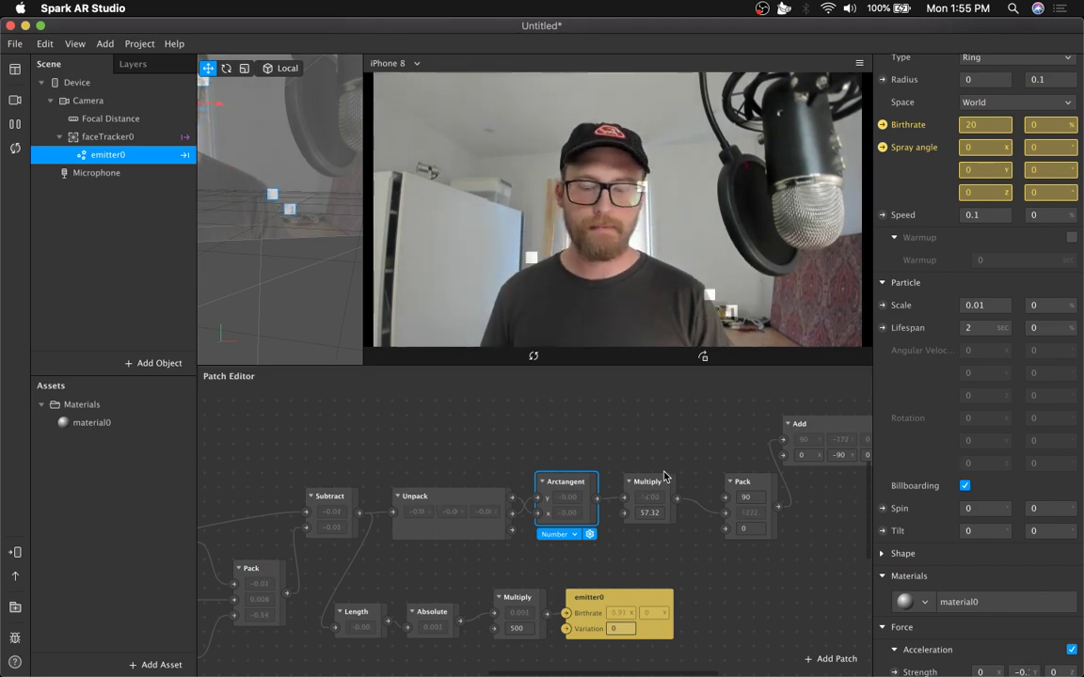
Examine the Multiply branch feeding speed in the reference screenshot in Preview and return to Spark AR Studio
left_click(668, 649)
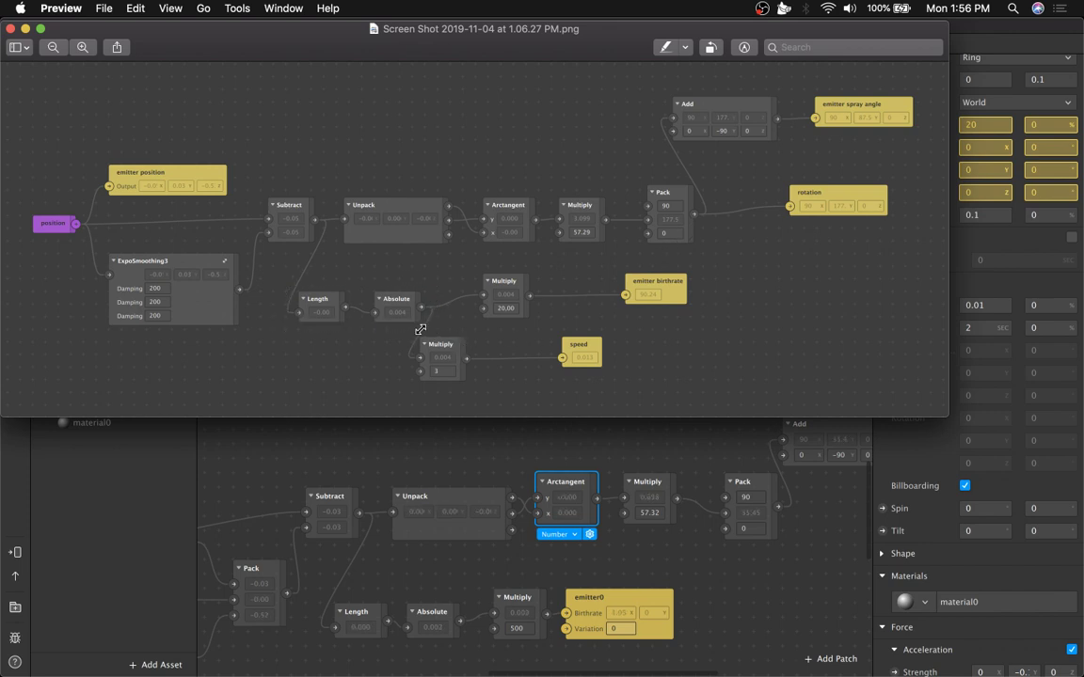
left_click_drag(421, 329, 627, 394)
scroll(633, 572, "down", 5)
left_click(555, 517)
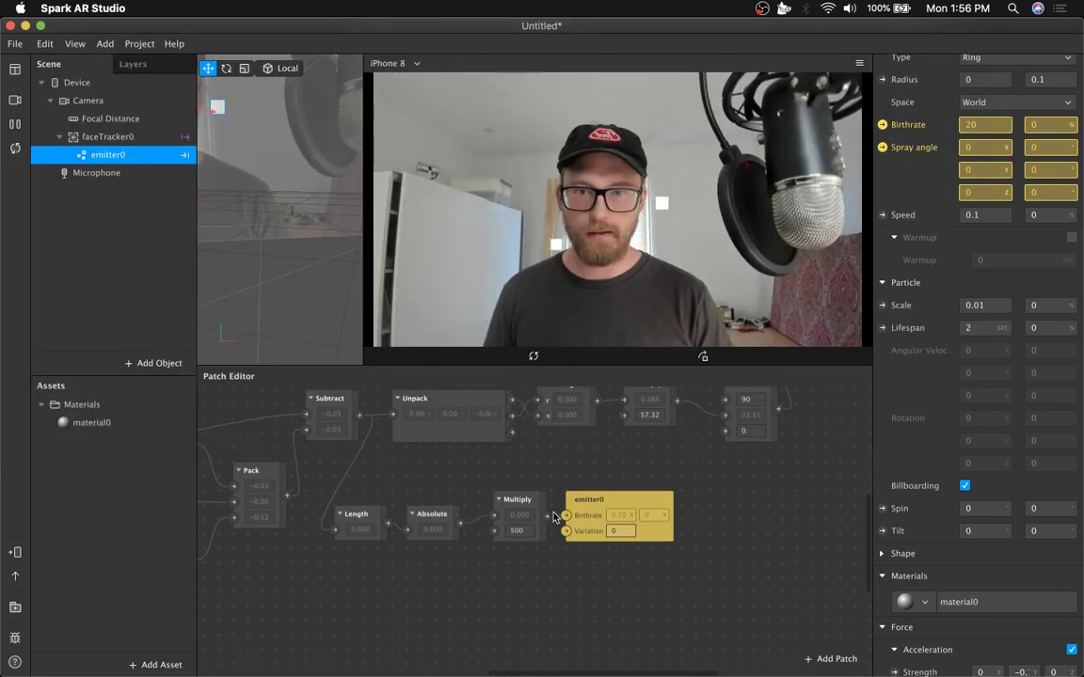
Add a second Multiply patch fed by the Absolute patch's output, moving the emitter's Birthrate patch aside to make room
left_click_drag(612, 497, 655, 483)
left_click_drag(460, 523, 516, 557)
type("mu")
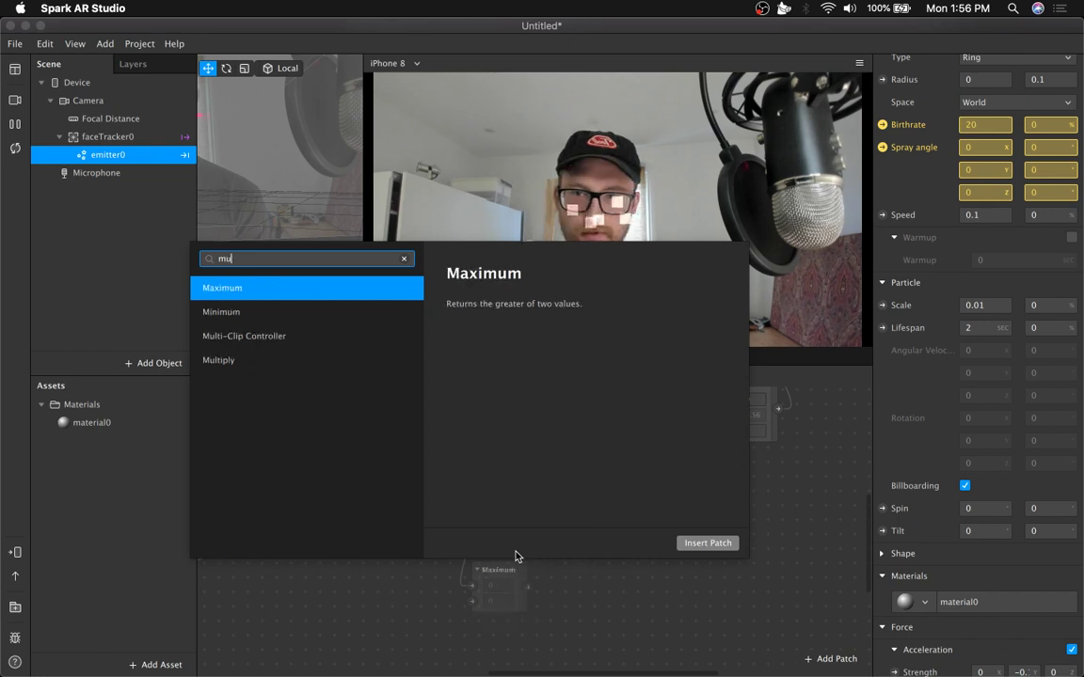
key("Down")
key("Down")
key("Down")
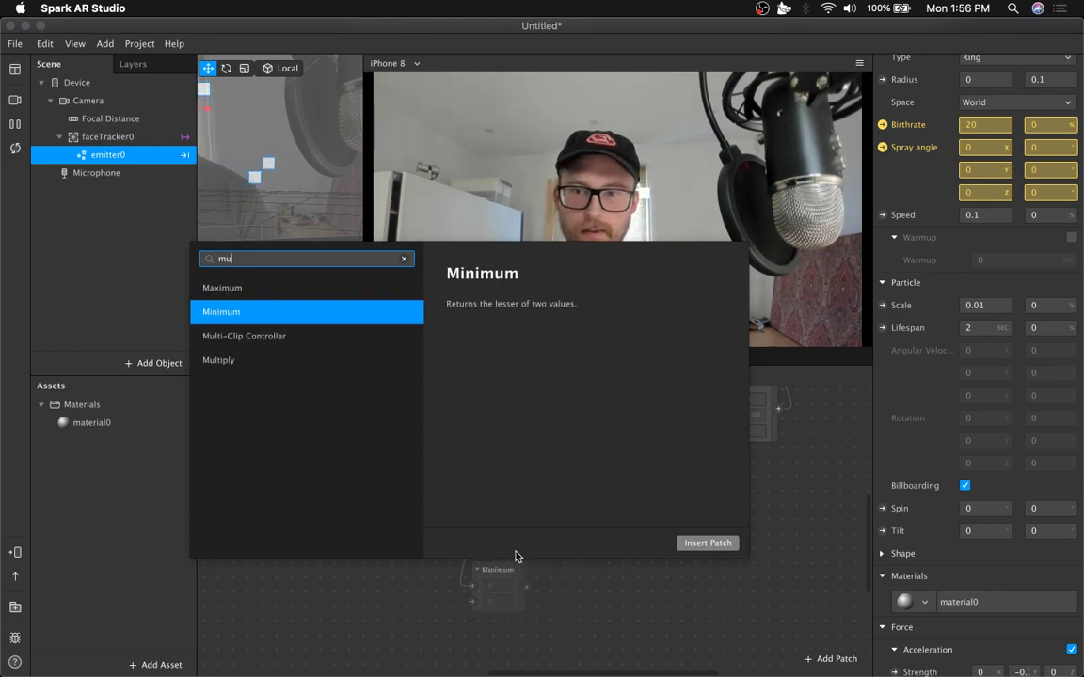
key("Return")
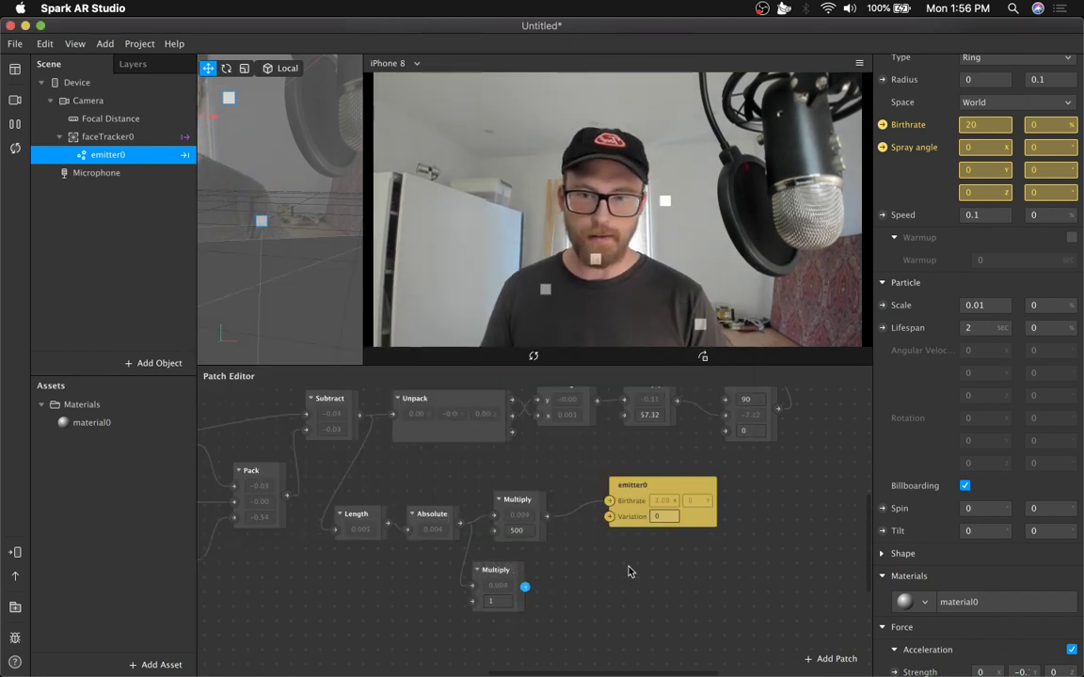
Create a patch for the emitter's Speed property and place it beneath the Birthrate patch, beside the new Multiply patch
scroll(983, 461, "down", 5)
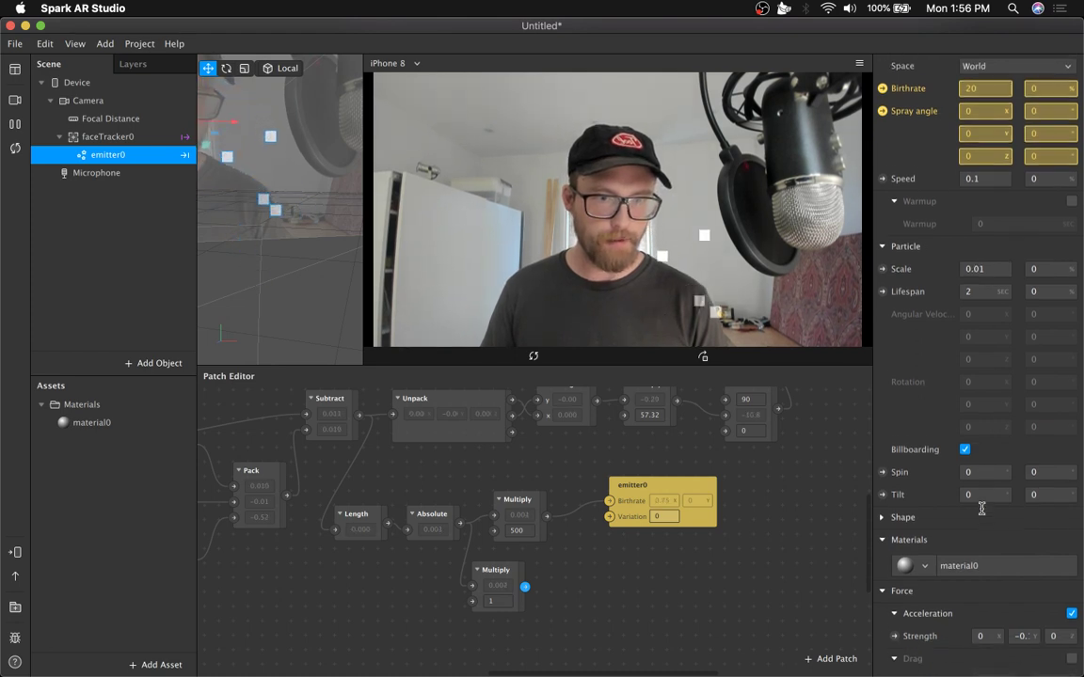
scroll(981, 508, "down", 2)
scroll(931, 555, "up", 5)
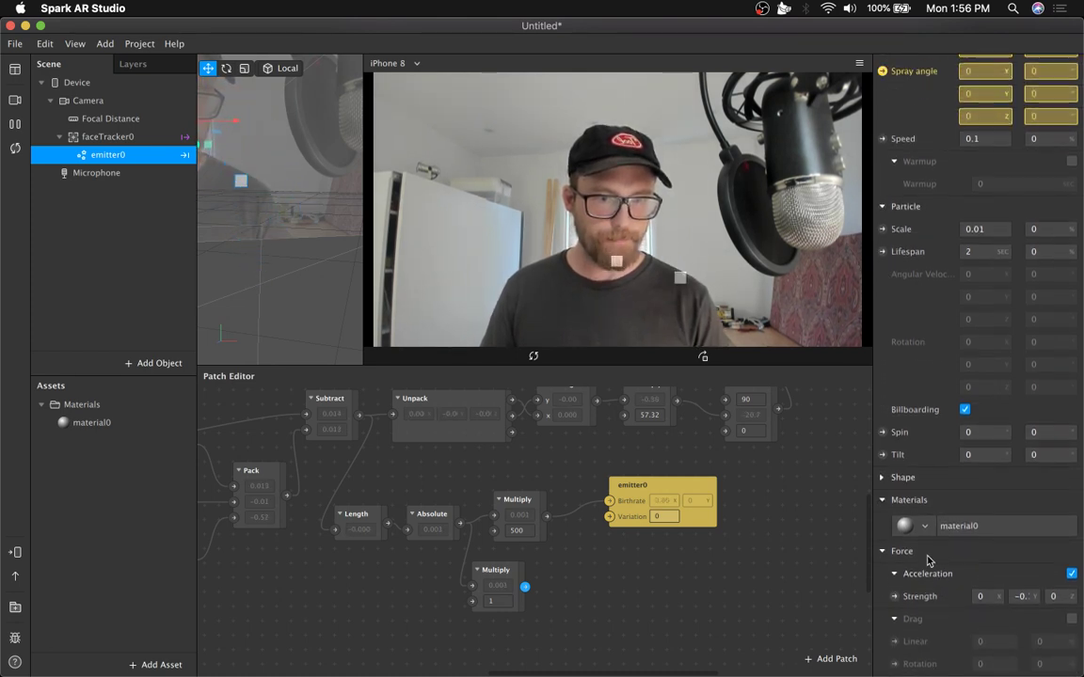
scroll(927, 559, "down", 5)
scroll(927, 558, "up", 5)
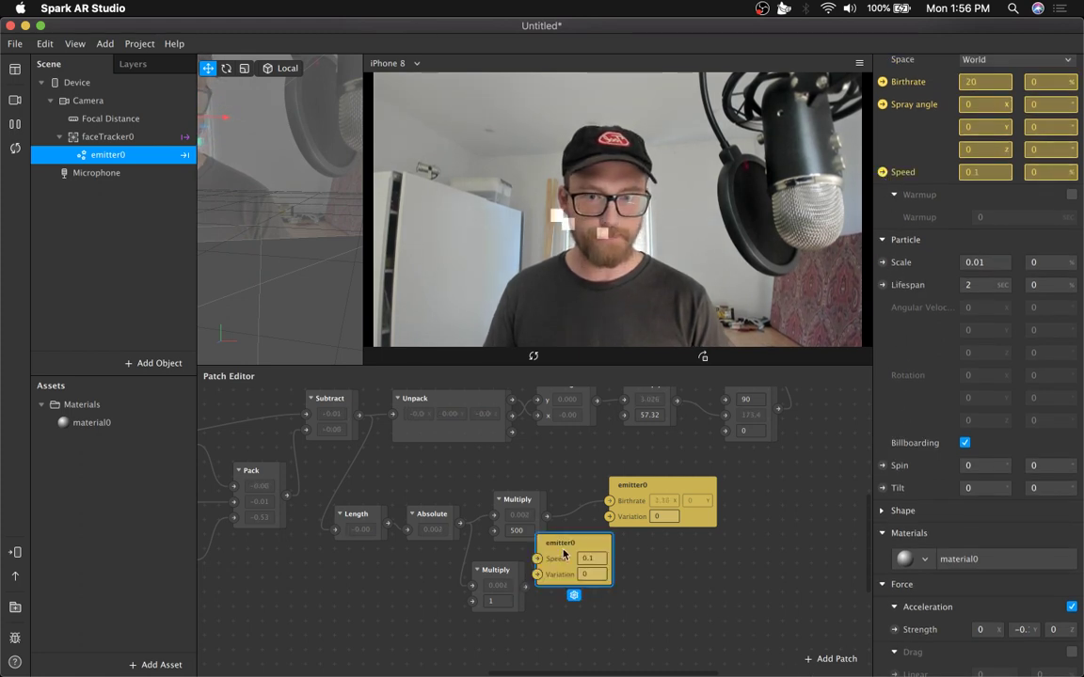
left_click_drag(593, 556, 651, 570)
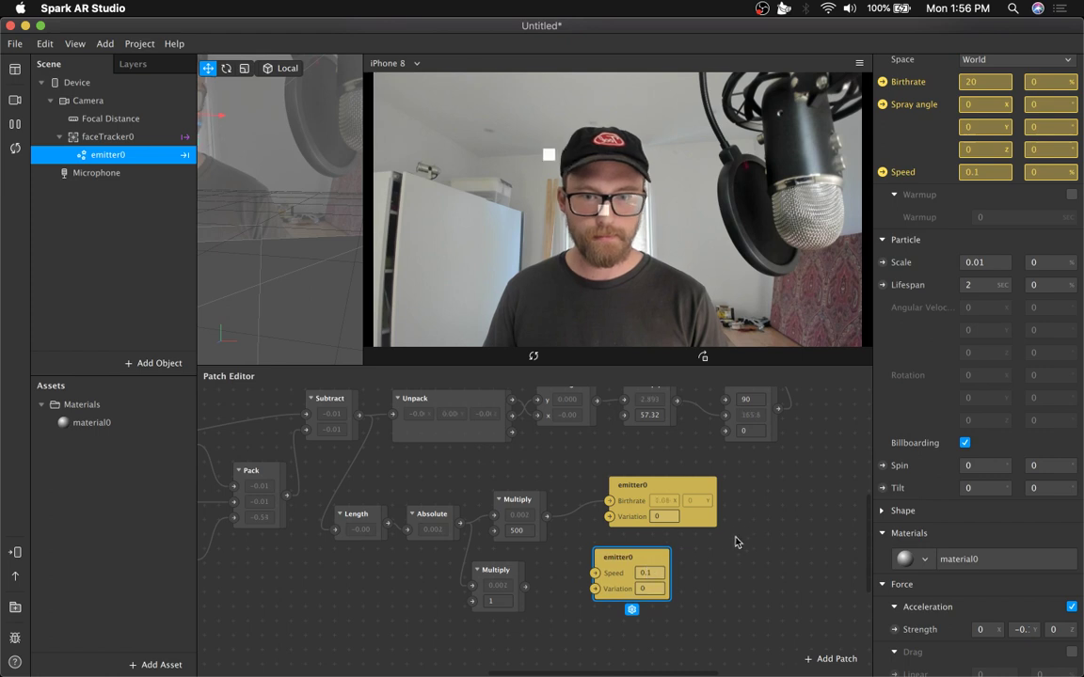
Connect the new Multiply patch's output to the emitter's Speed input and set the Multiply's second value to 4
scroll(957, 581, "down", 3)
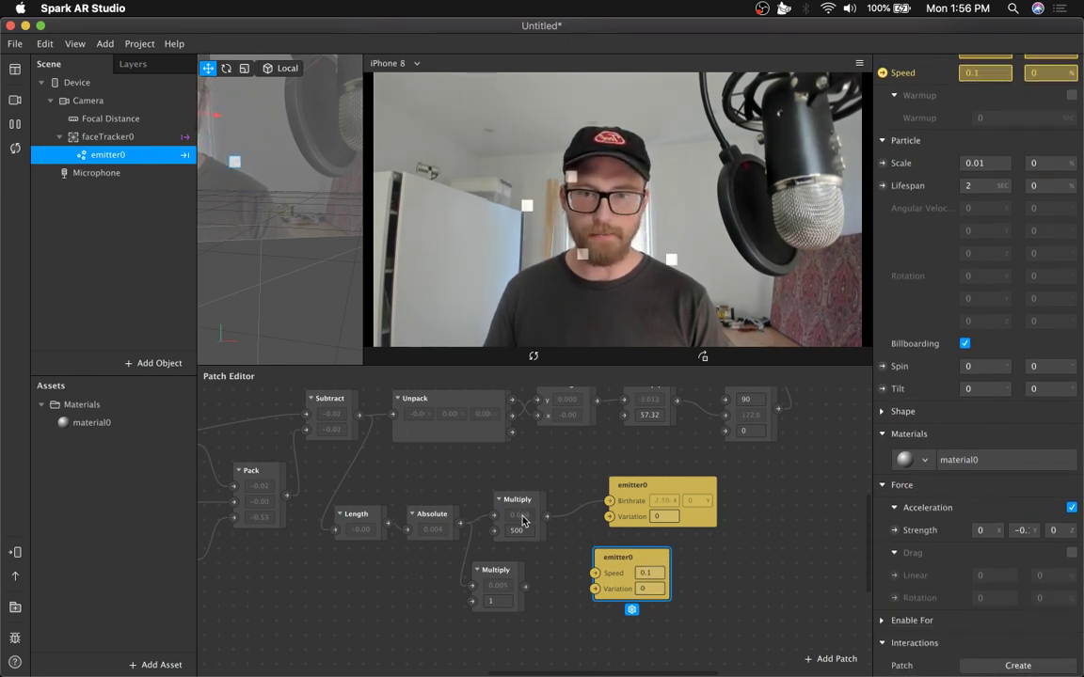
scroll(528, 515, "up", 5)
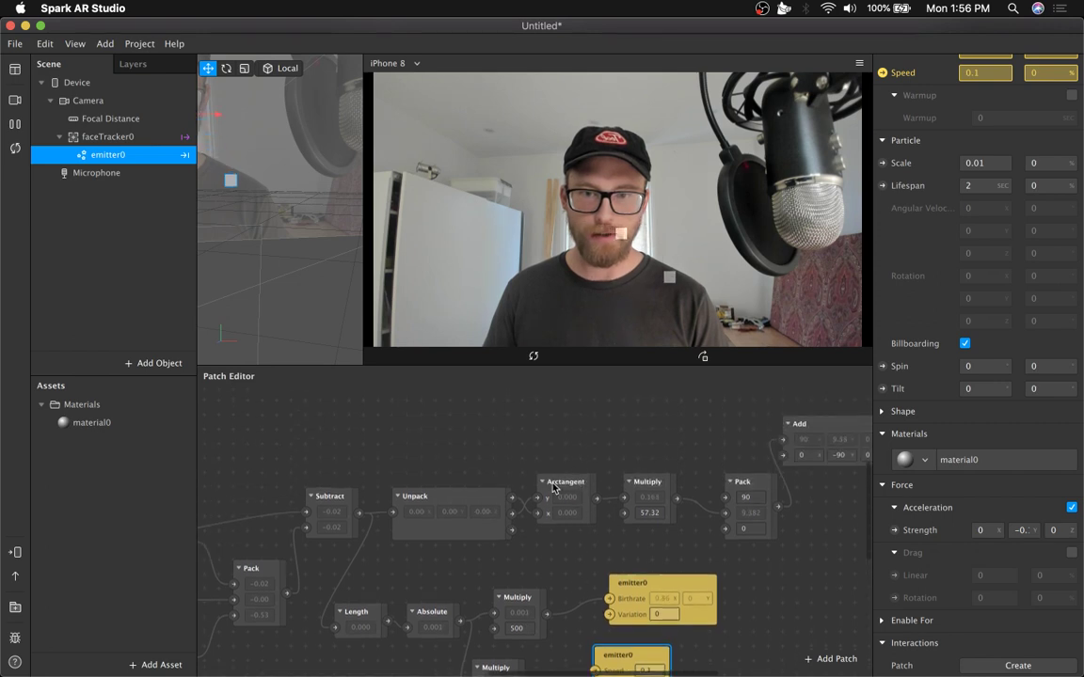
scroll(568, 556, "down", 8)
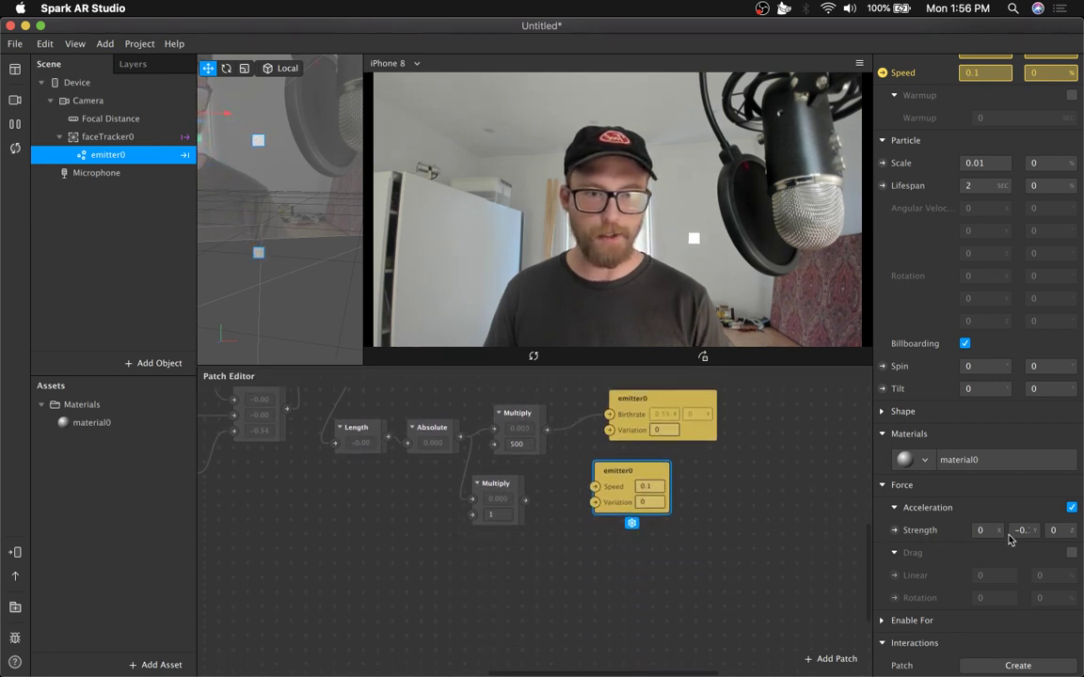
scroll(594, 485, "up", 5)
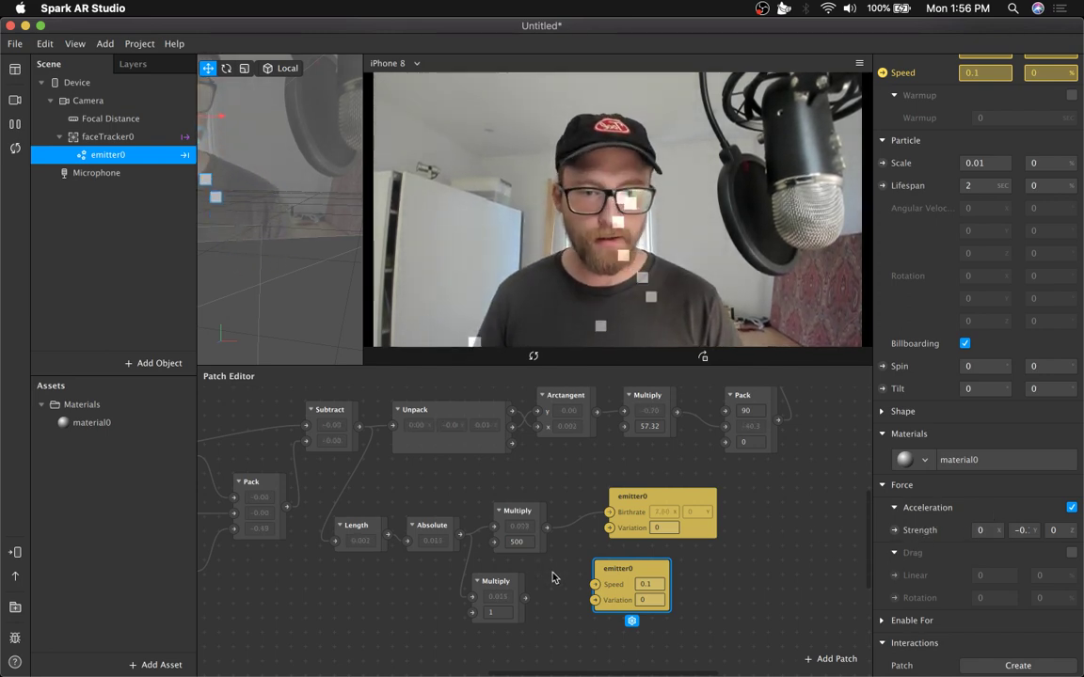
left_click_drag(526, 599, 581, 589)
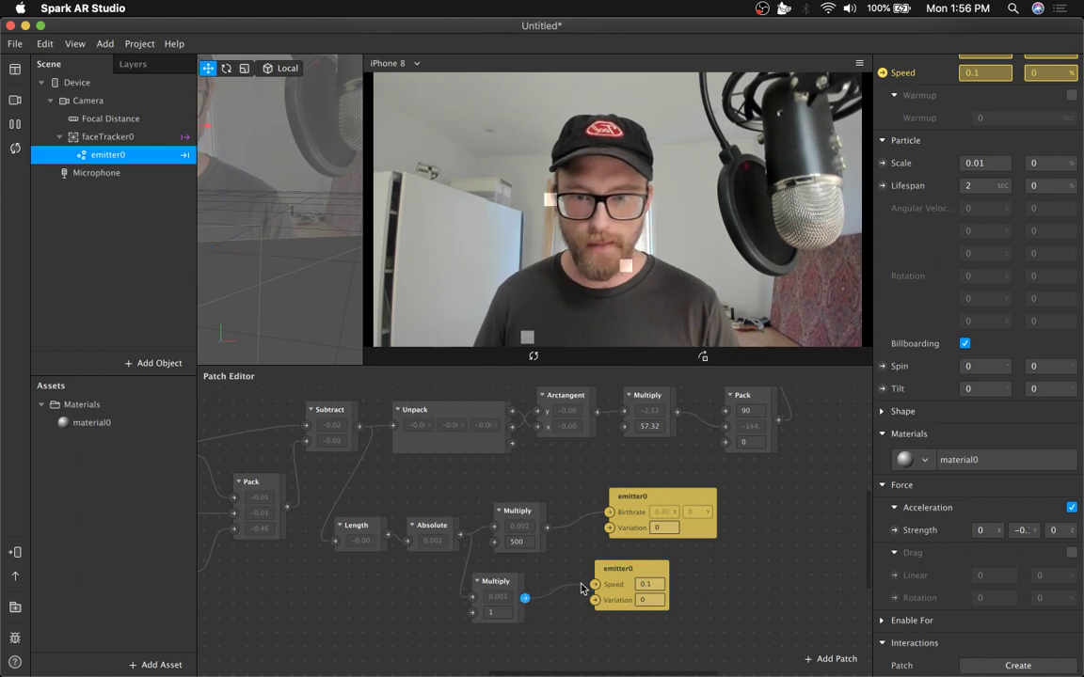
left_click(493, 612)
type("1")
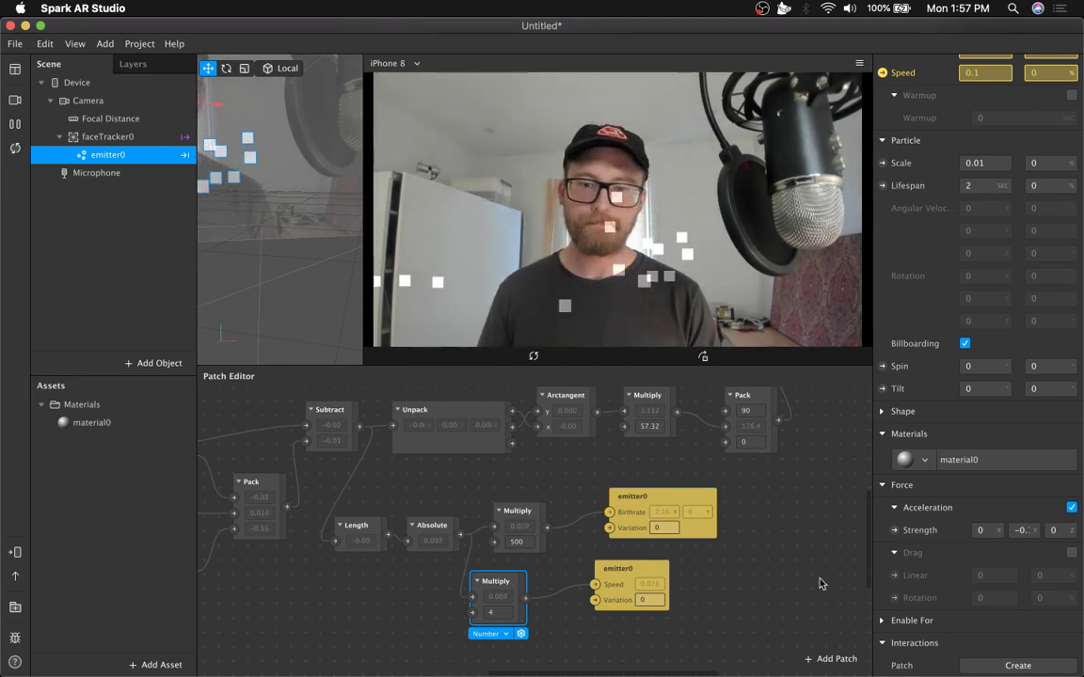
left_click(446, 661)
Examine the rotation output fed by the Pack patch in the Preview reference screenshot and return to Spark AR Studio
left_click(676, 666)
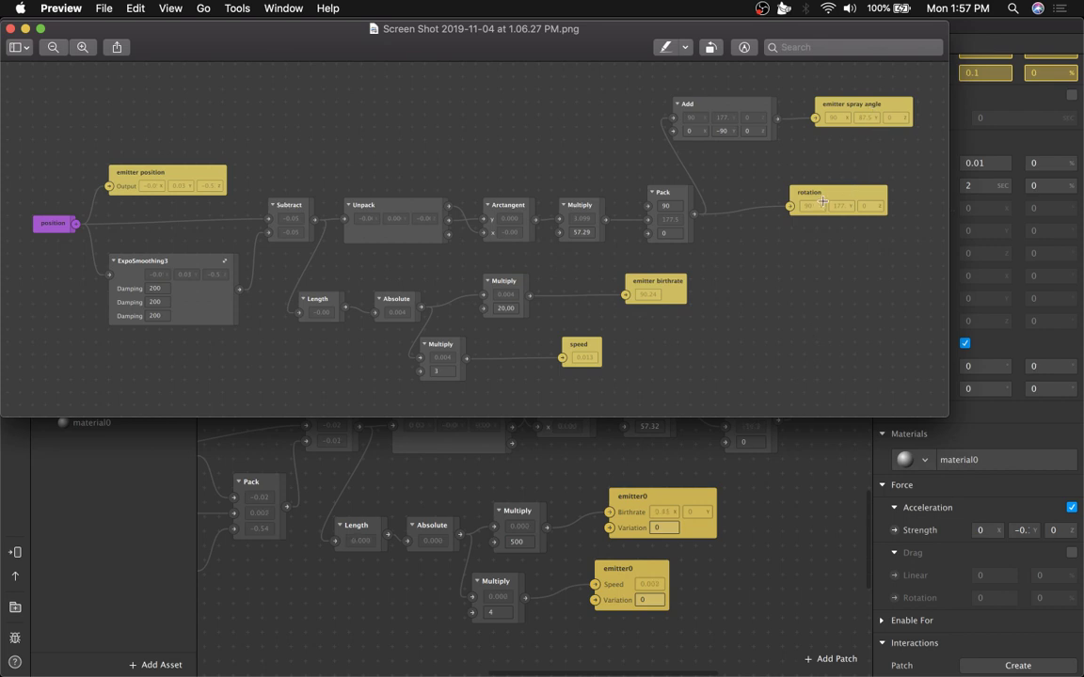
left_click_drag(903, 175, 641, 256)
left_click_drag(765, 159, 919, 251)
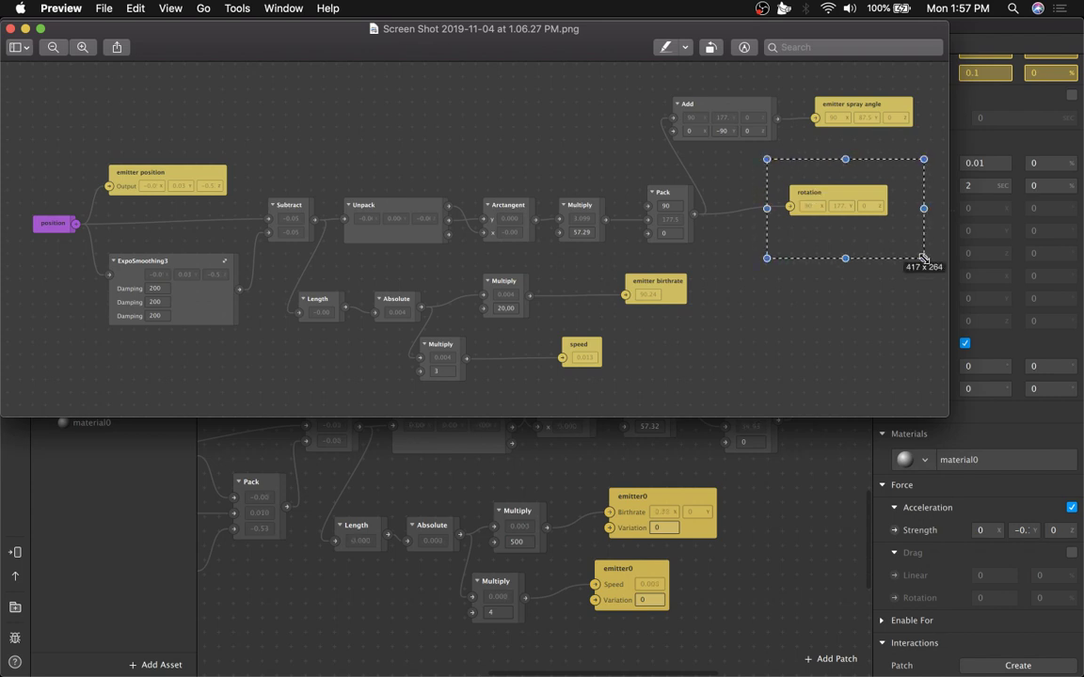
left_click(824, 309)
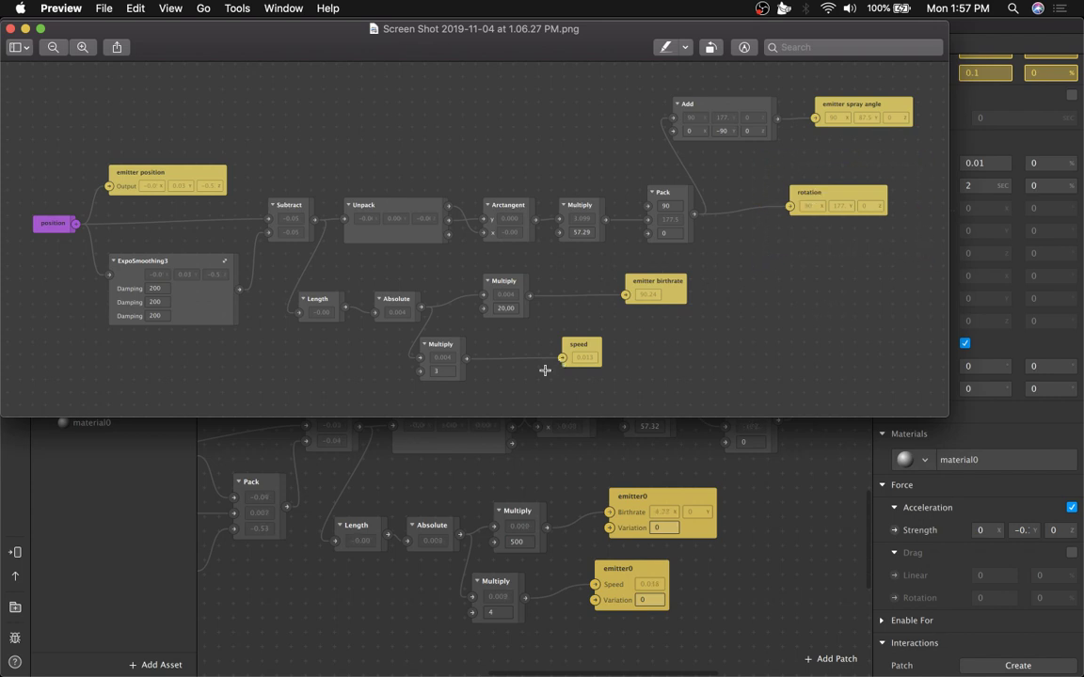
left_click(441, 502)
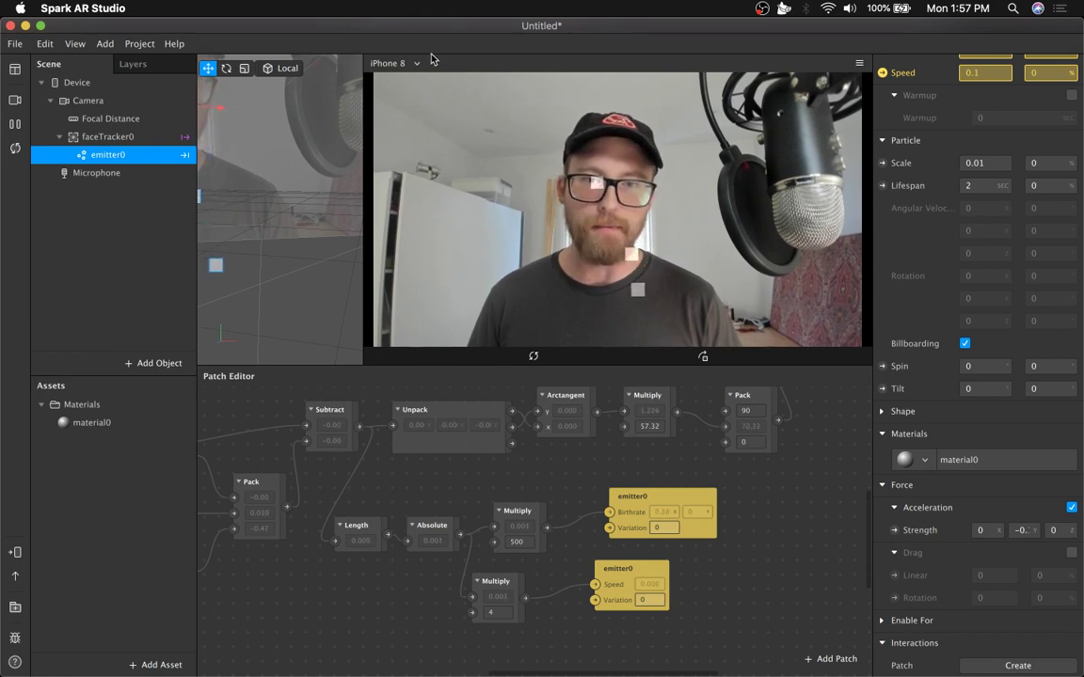
Close the reference screenshot in Preview and restore the Spark AR Studio window to its full-screen position
mouse_move(533, 675)
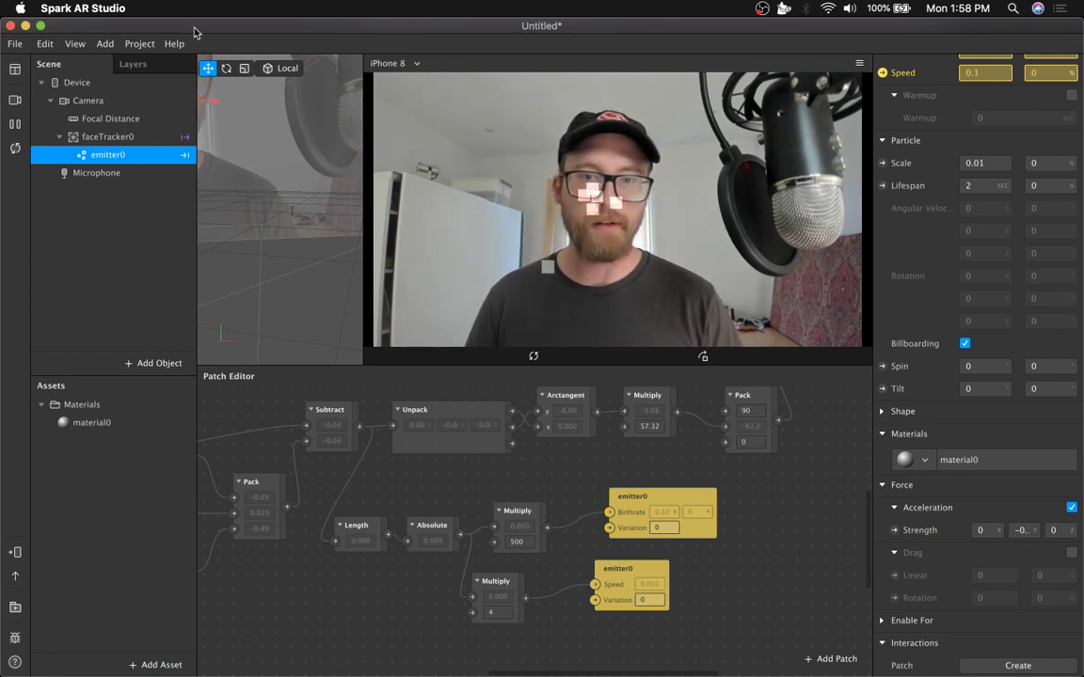
left_click_drag(194, 33, 296, 133)
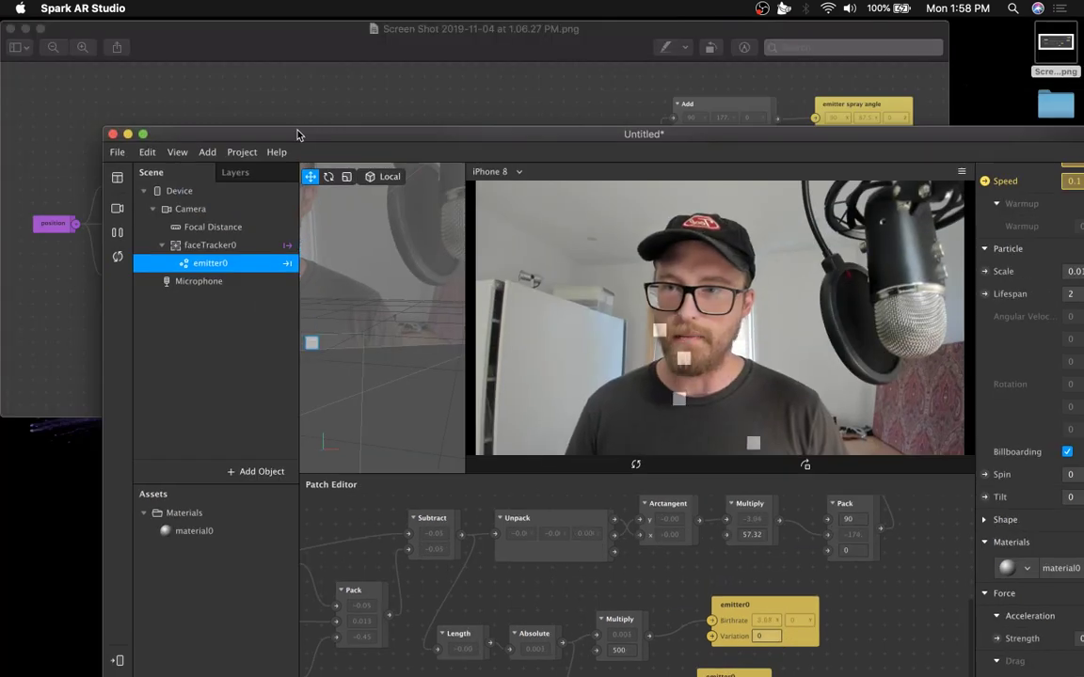
left_click(314, 98)
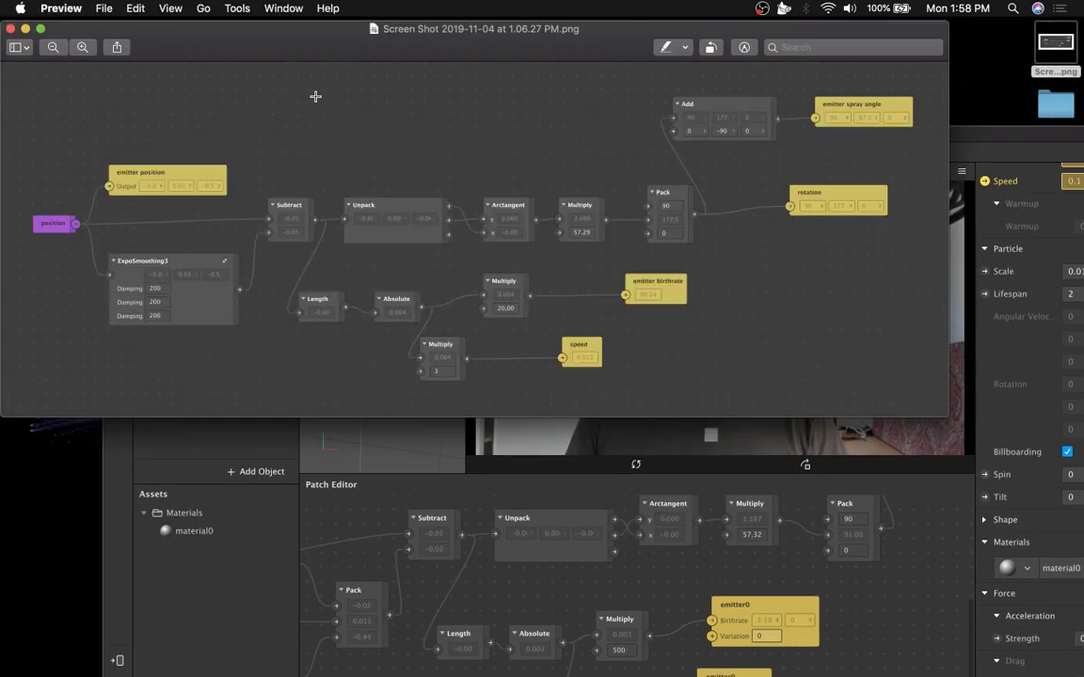
left_click(10, 30)
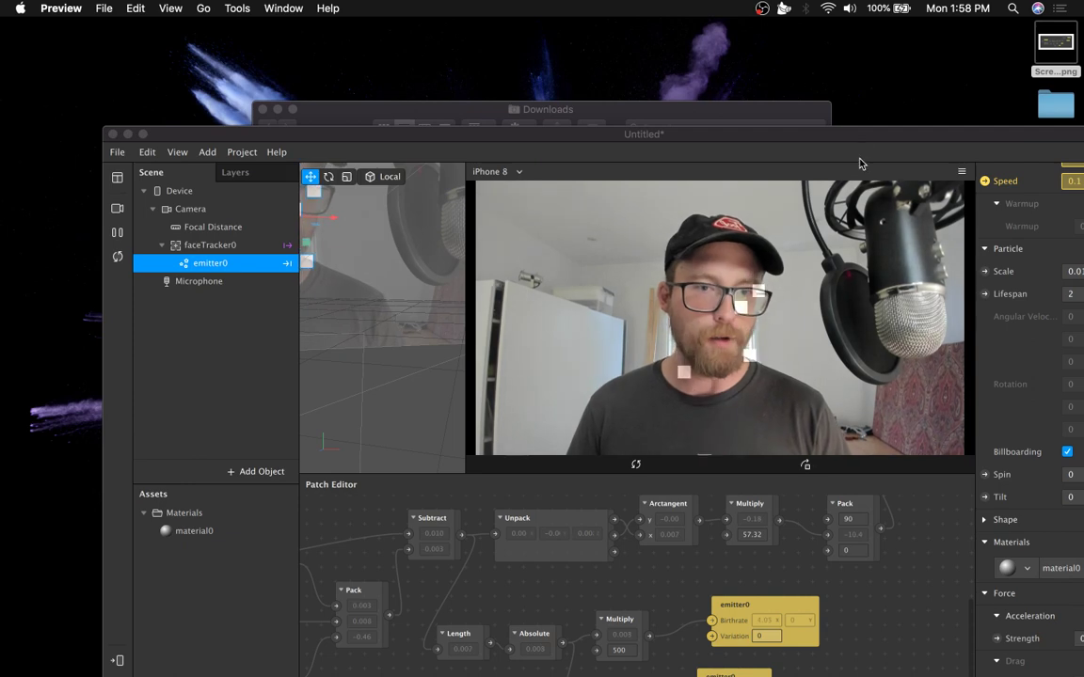
left_click_drag(862, 144, 758, 34)
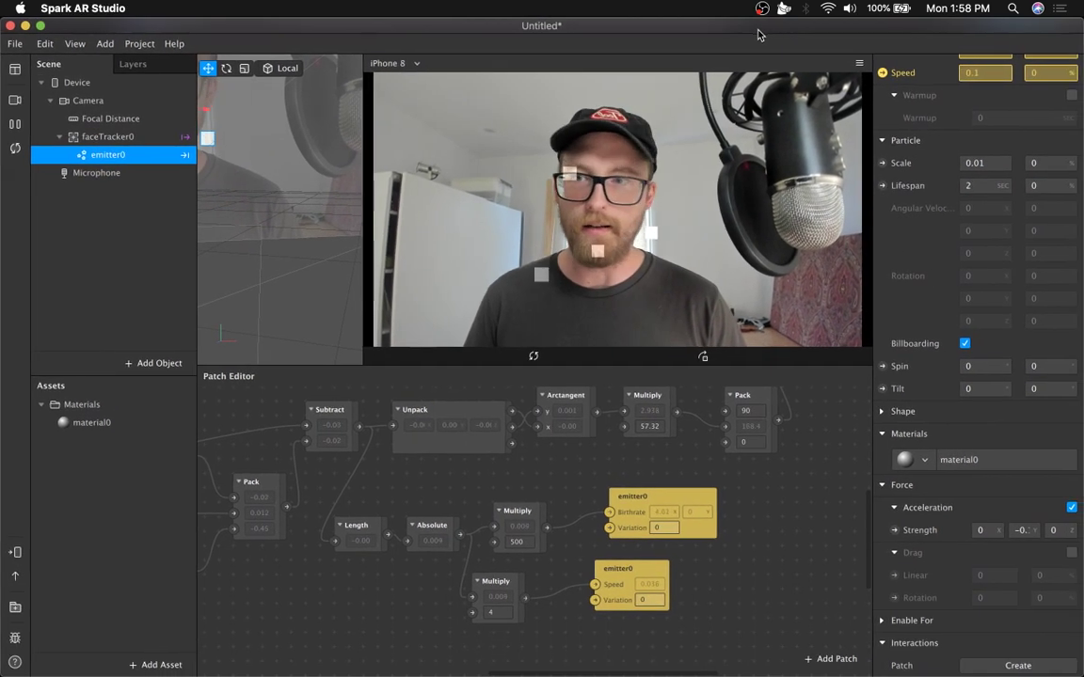